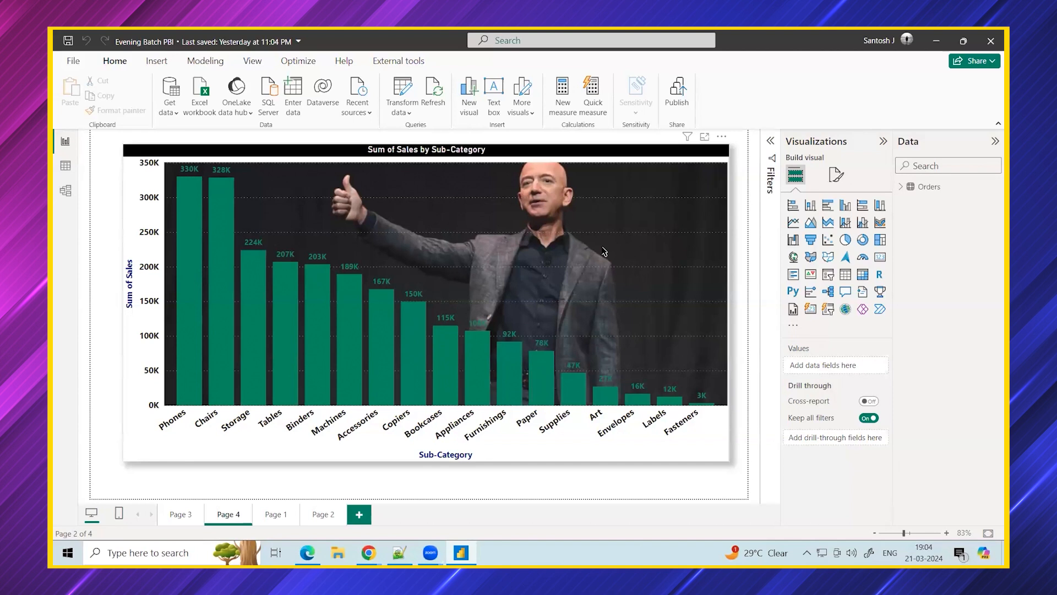
Expand the Orders table and view its 9,994 rows in table view
left_click(175, 113)
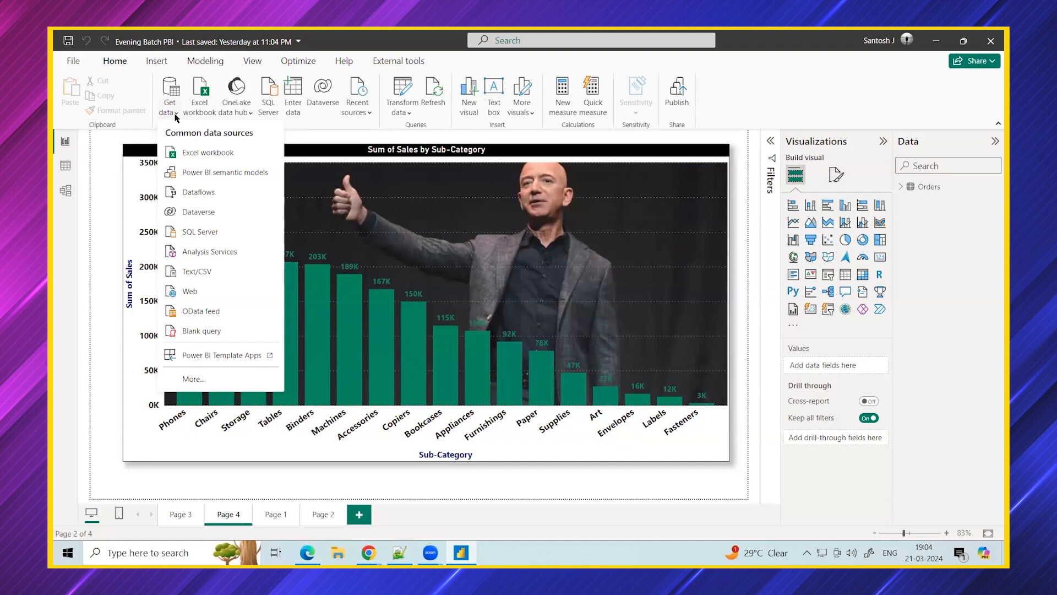
left_click(588, 157)
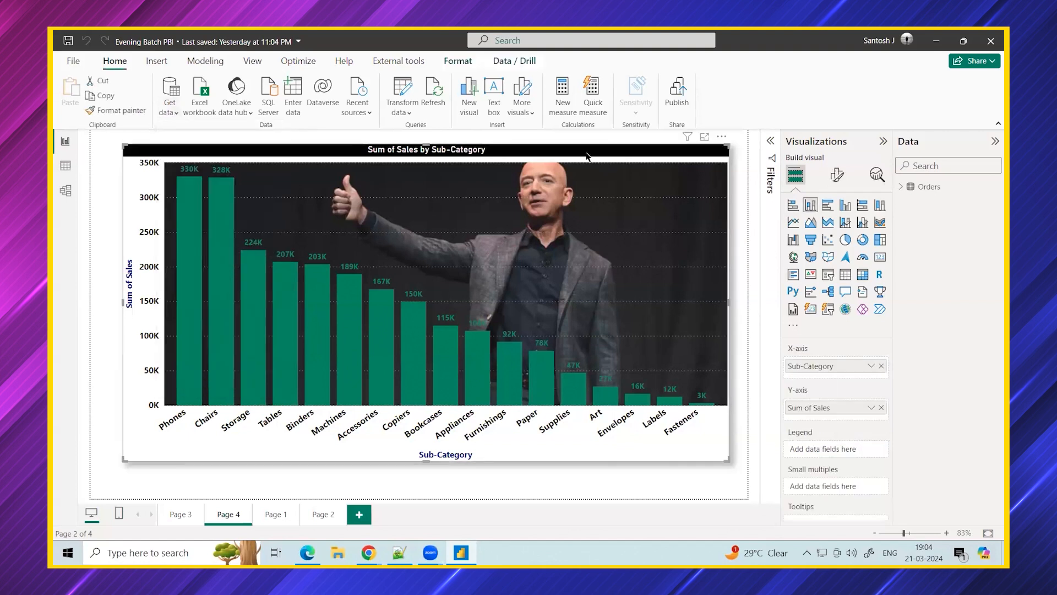
left_click(901, 188)
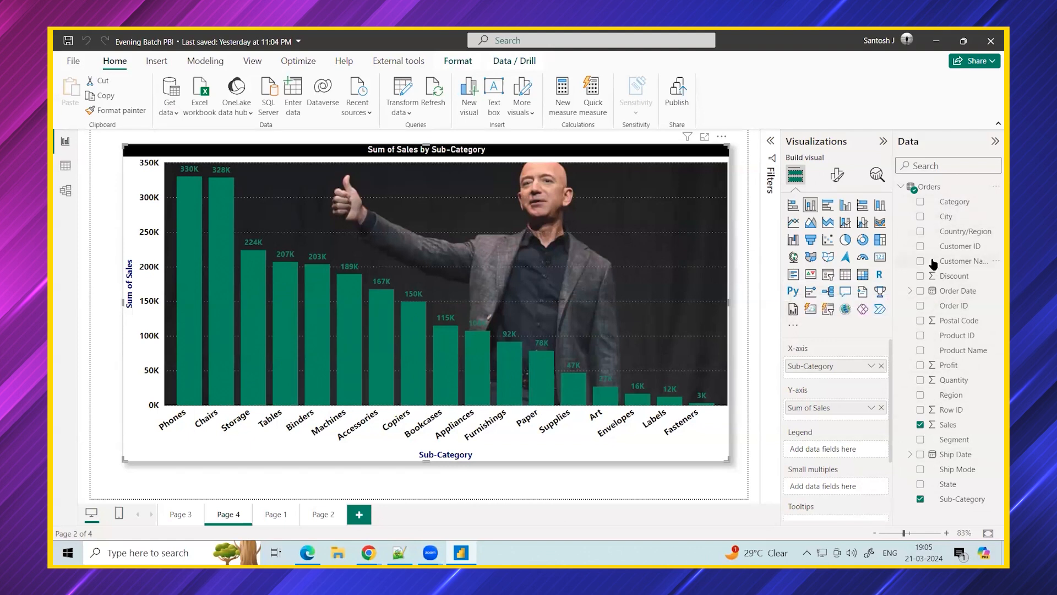
left_click(64, 165)
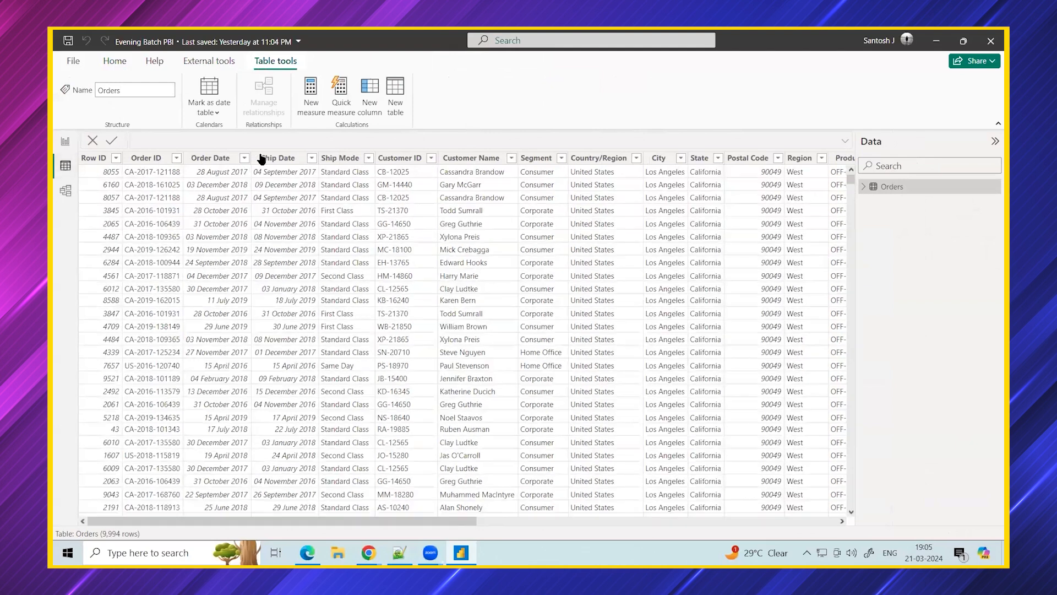
left_click(337, 161)
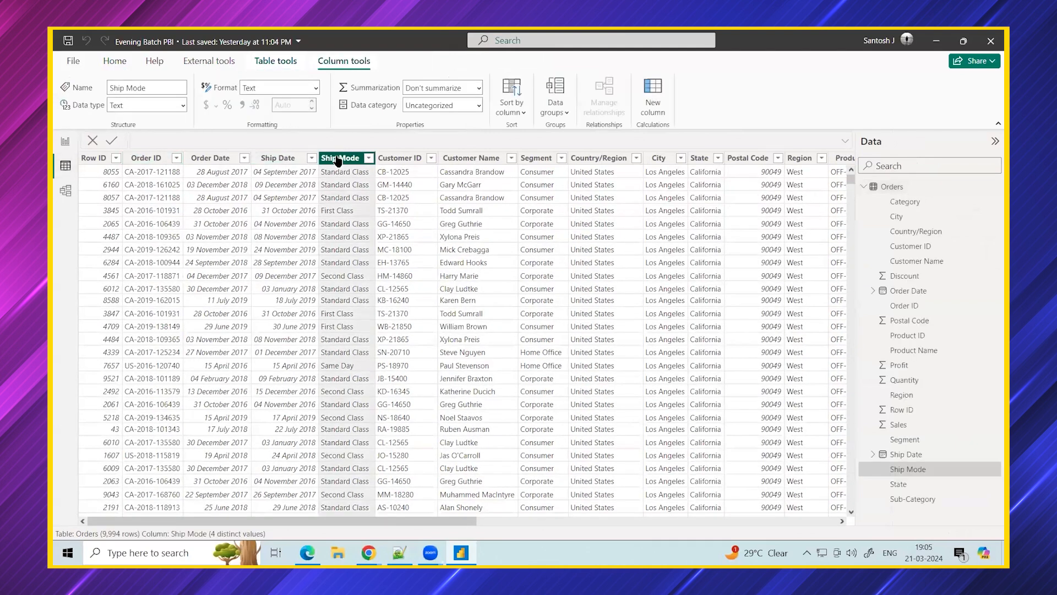
left_click(456, 161)
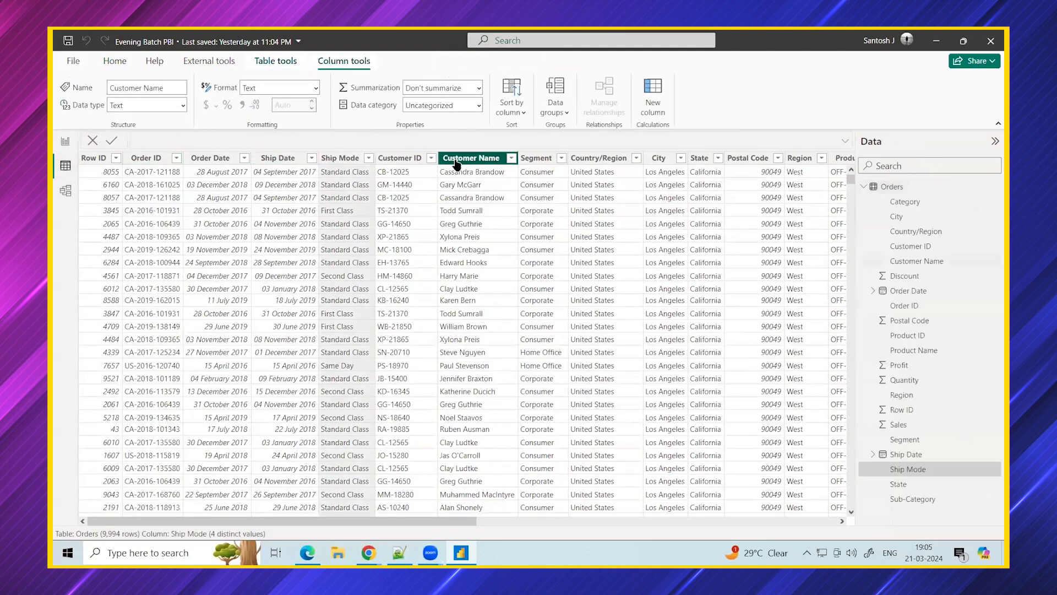
left_click(528, 161)
left_click(594, 161)
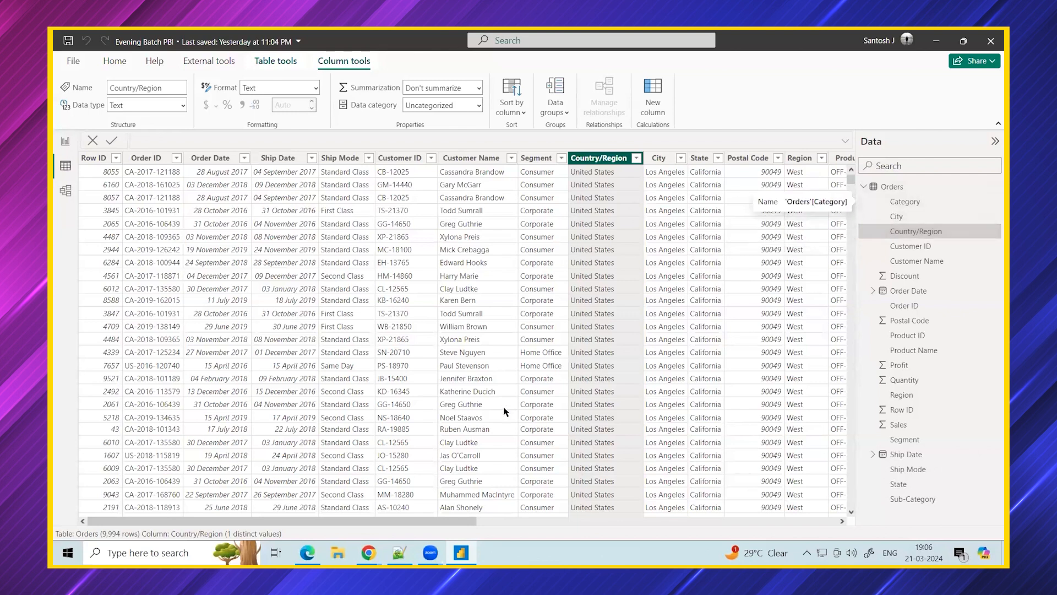
scroll(641, 521, "right", 6)
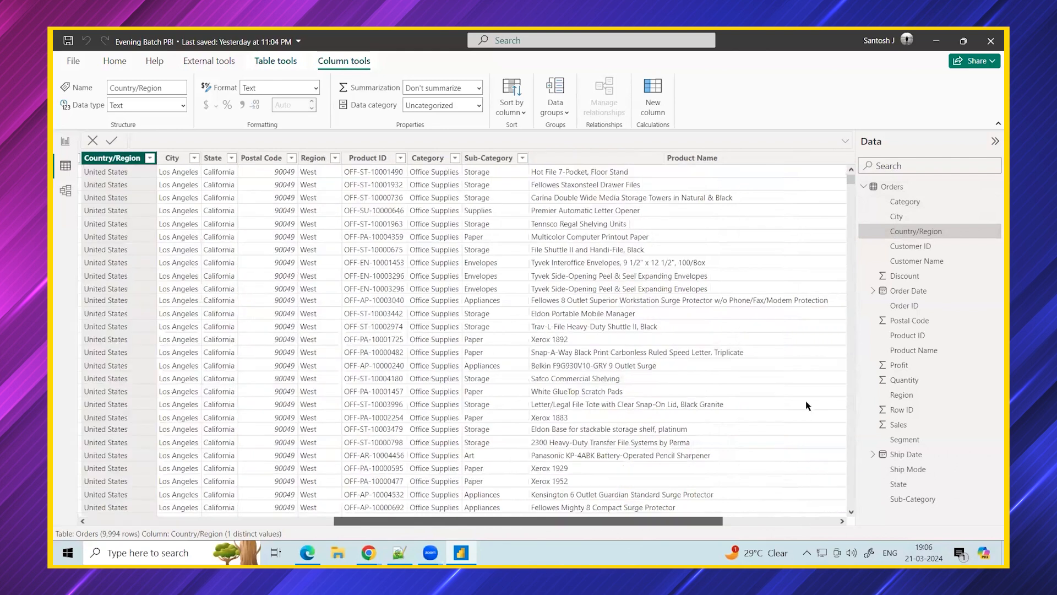
scroll(804, 165, "right", 2)
left_click(899, 365)
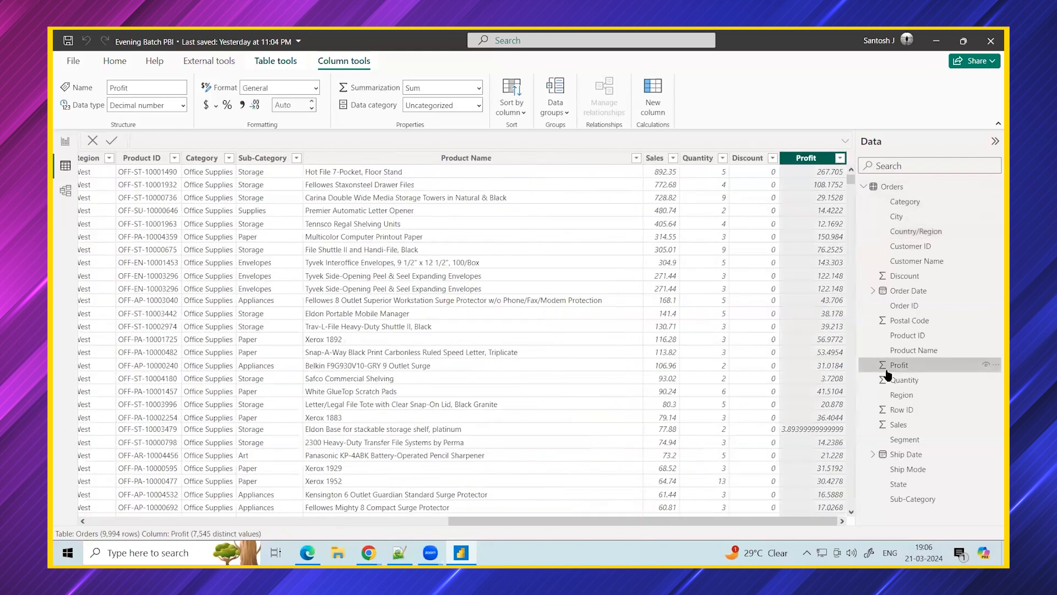
left_click(744, 158)
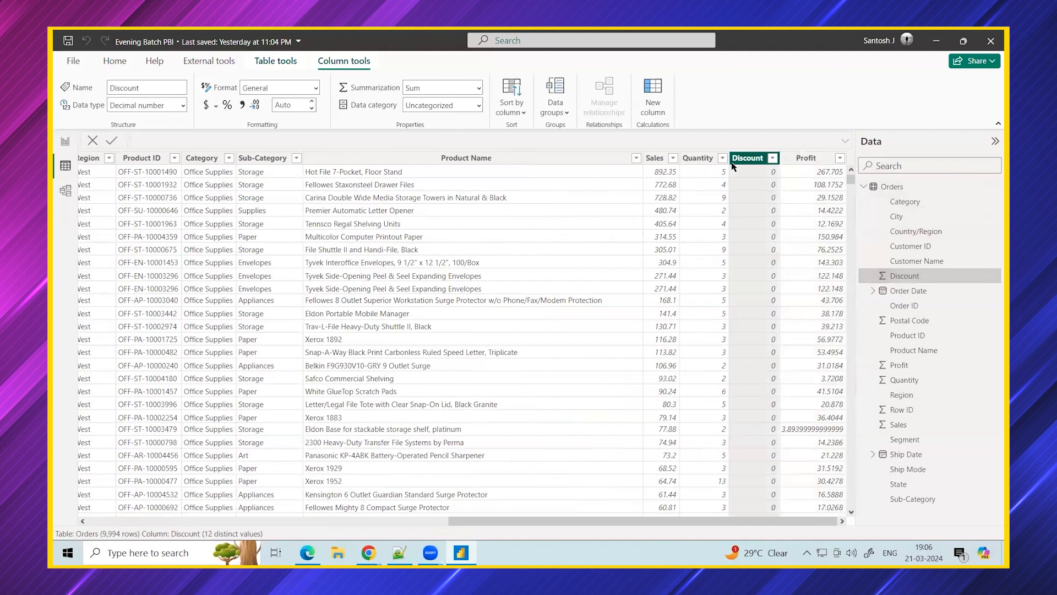
left_click(706, 160)
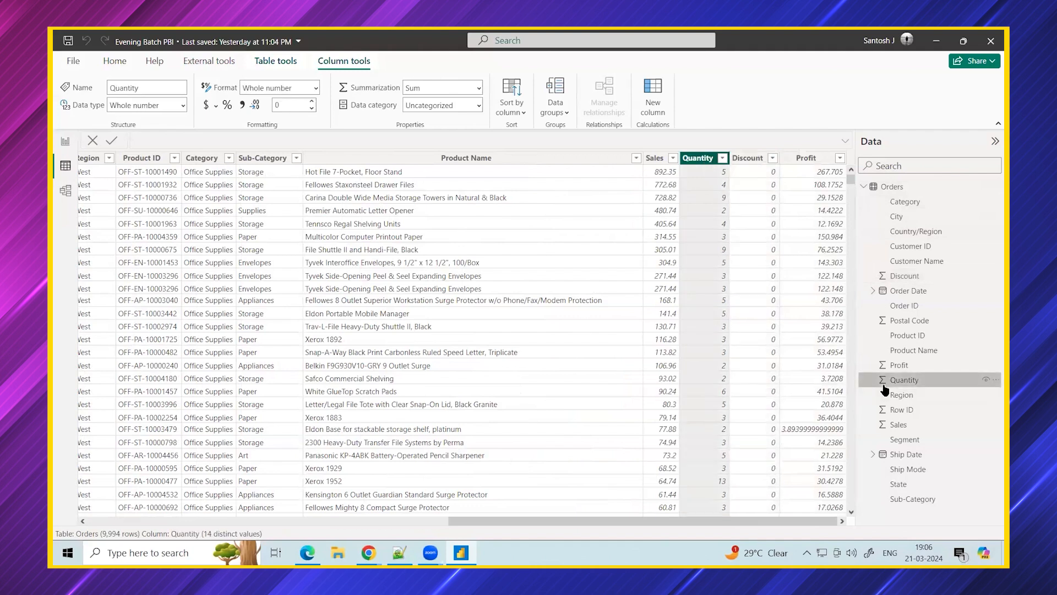
left_click(660, 158)
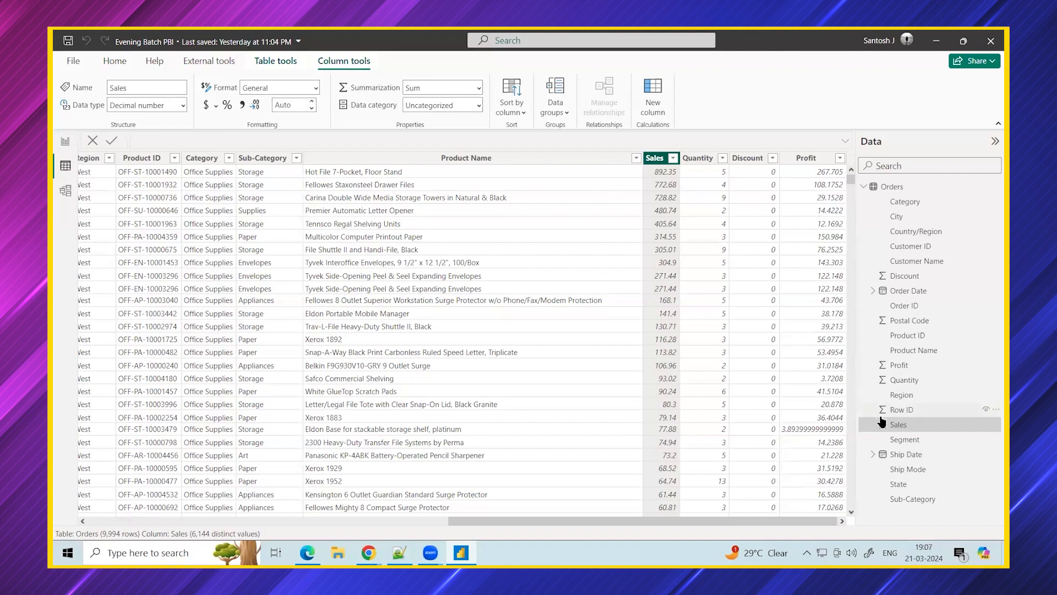
left_click(517, 161)
left_click(280, 160)
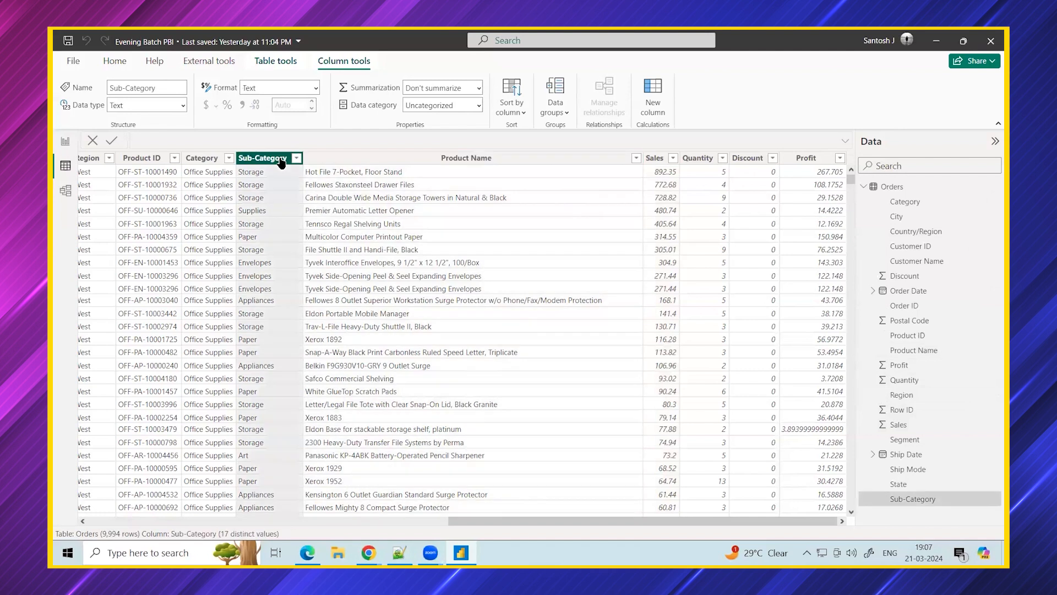
left_click(213, 160)
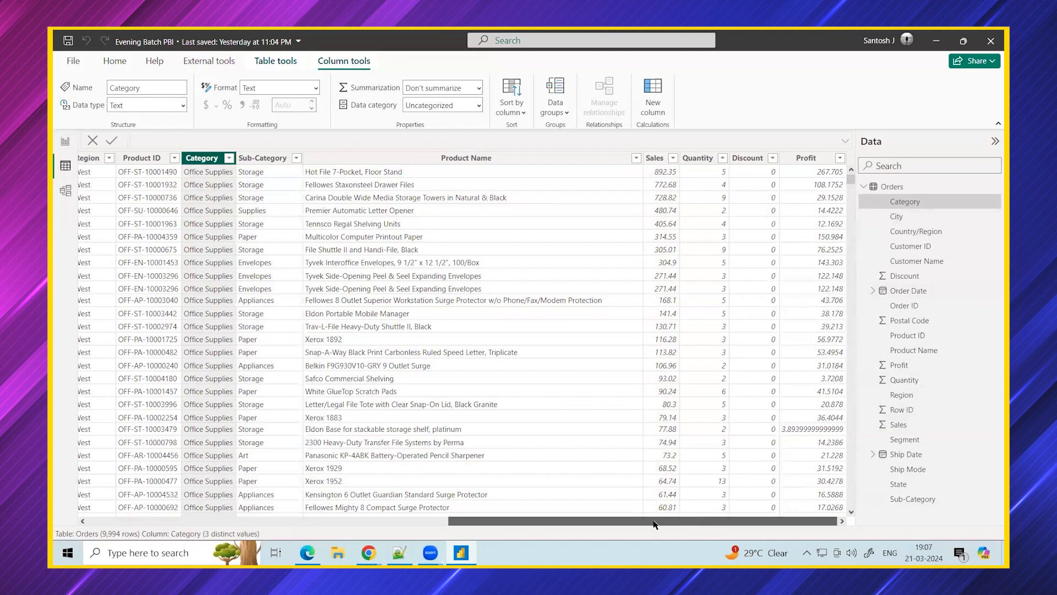
left_click_drag(654, 522, 478, 521)
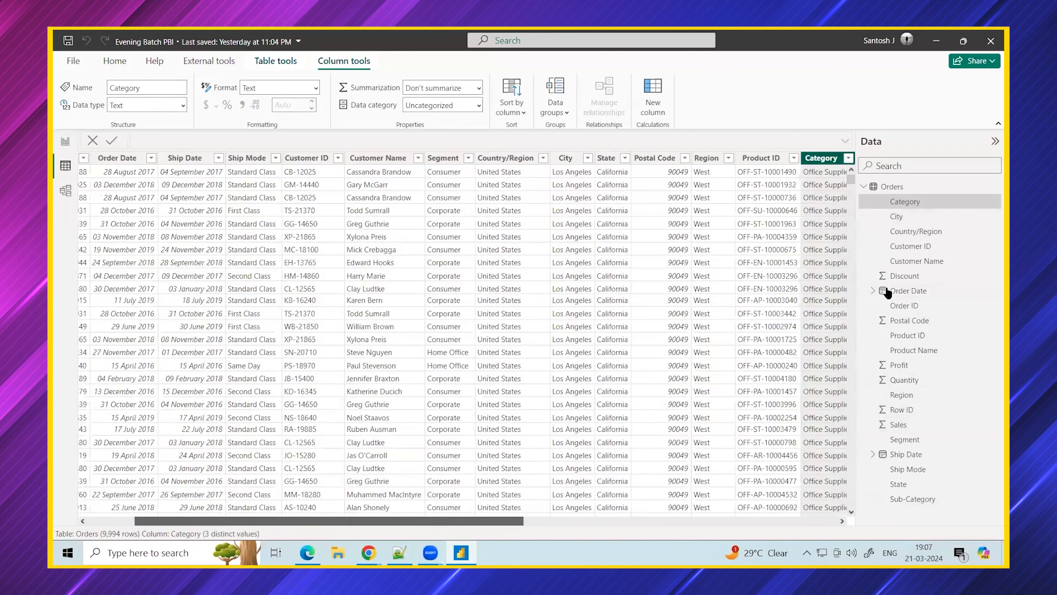
left_click(888, 292)
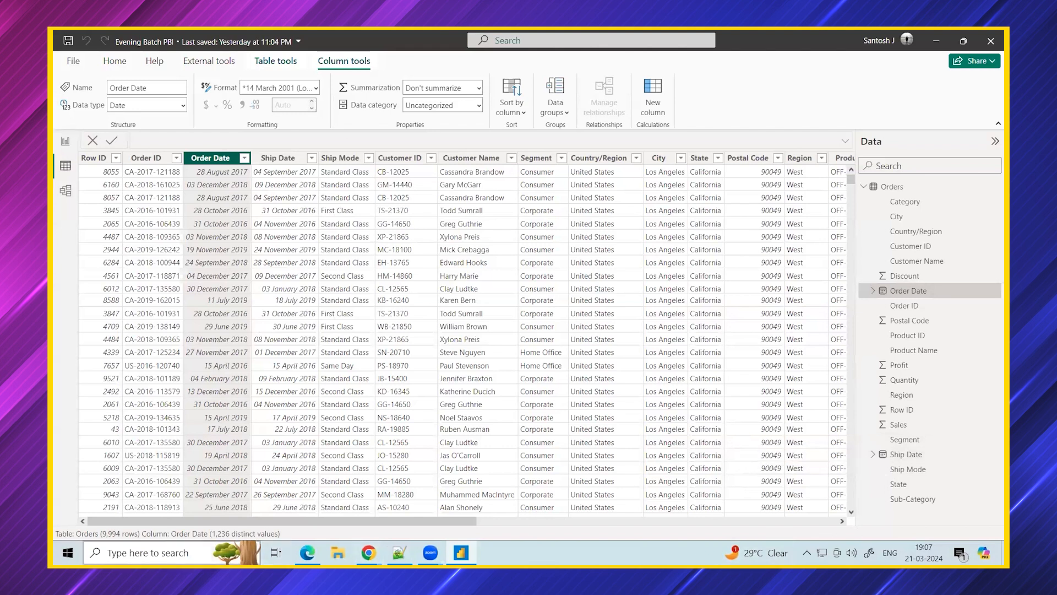
Launch Excel 2016 into a blank workbook, dismissing the document recovery pane
left_click(215, 556)
type("excel 2016")
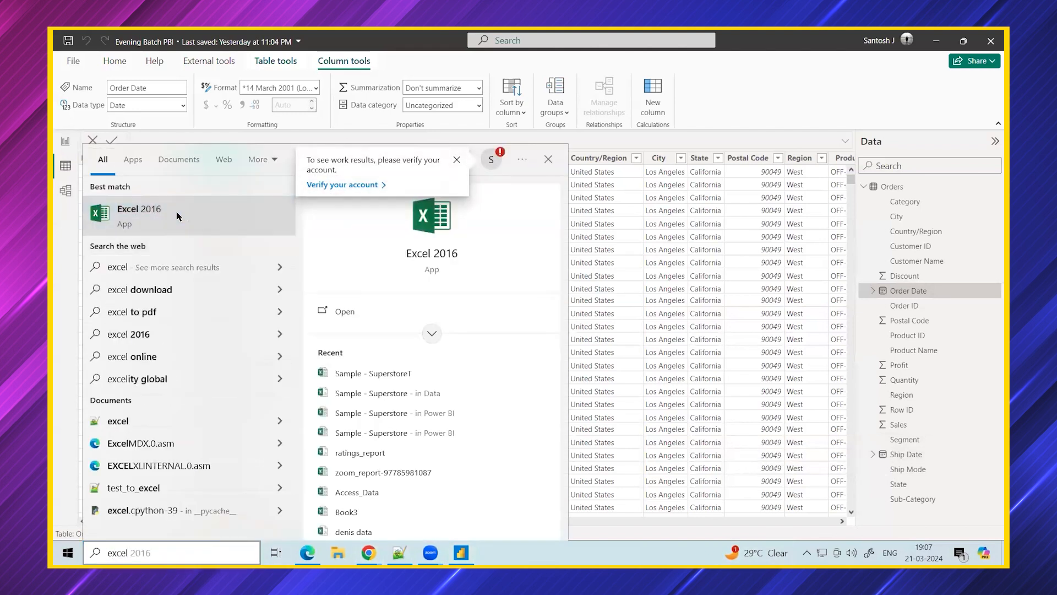
left_click(177, 217)
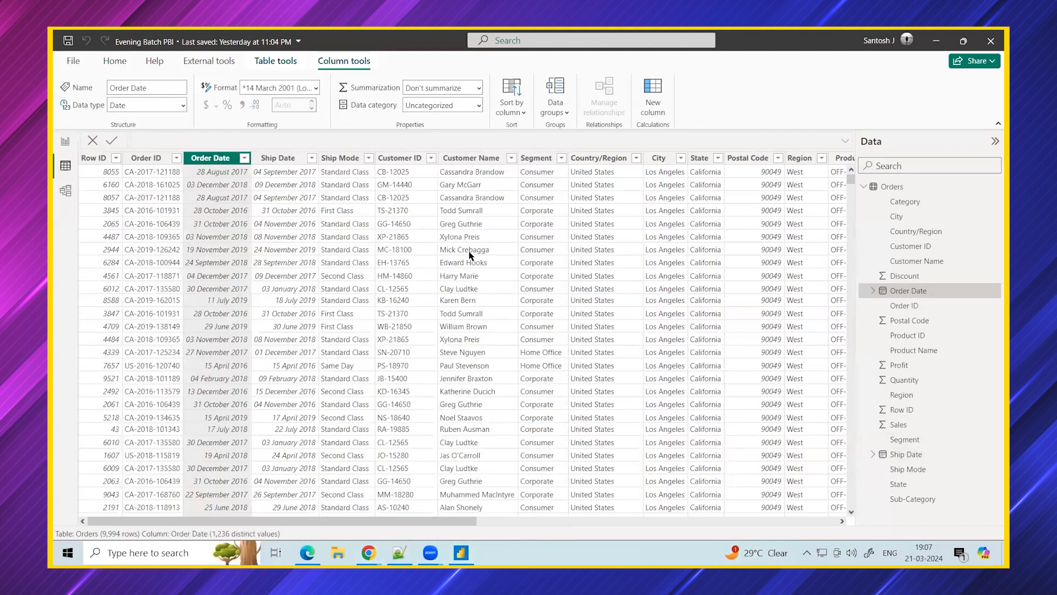
double_click(551, 419)
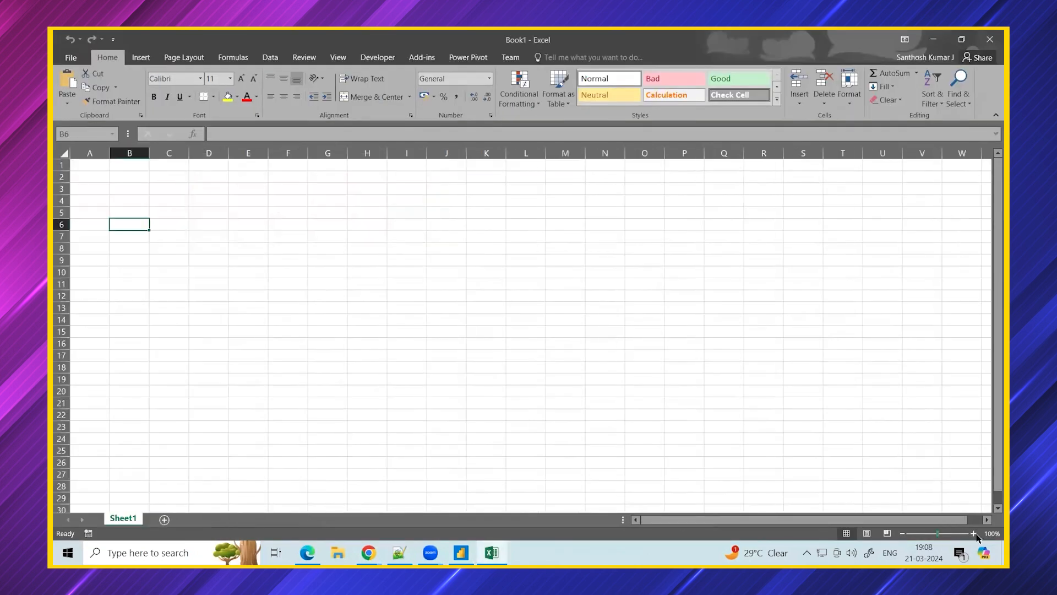
left_click(976, 534)
left_click(977, 534)
scroll(200, 321, "up", 5)
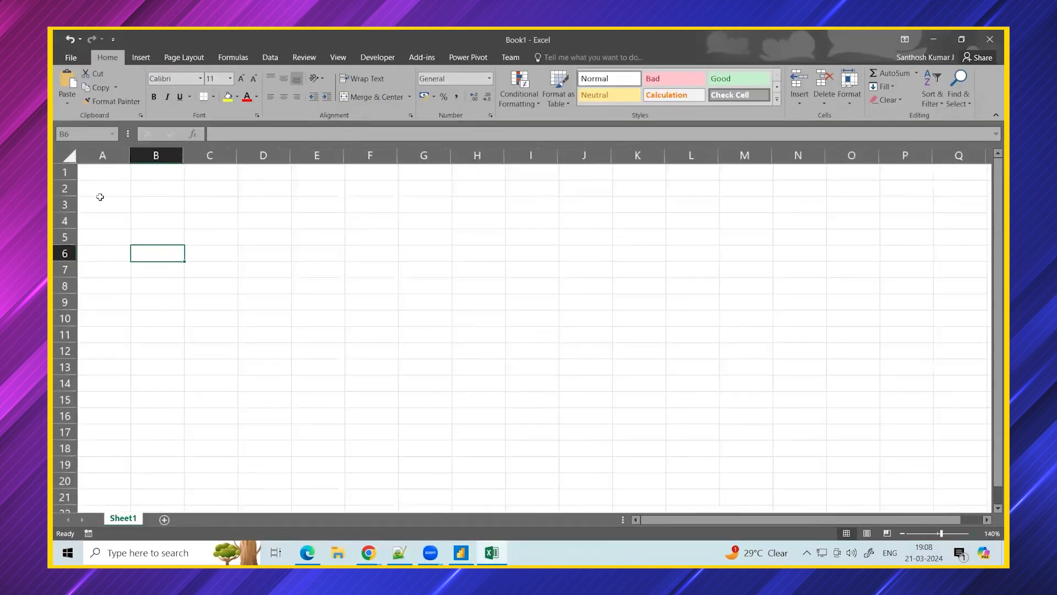
left_click(100, 197)
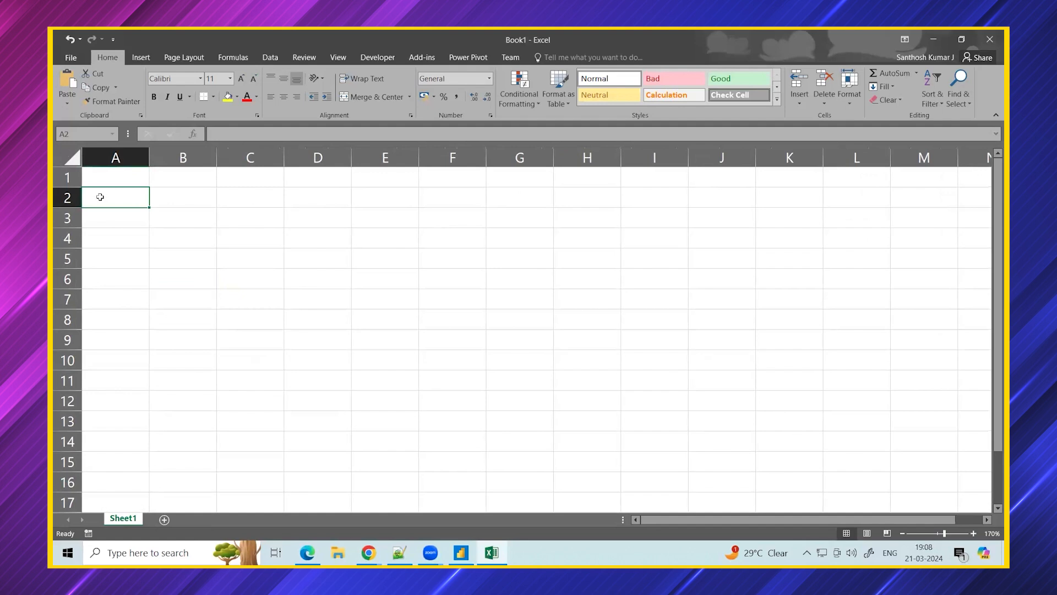
Enter headings Sno and Charts in A1:B1, then 1 and Column Chart in row 2
left_click(134, 176)
type("Sno")
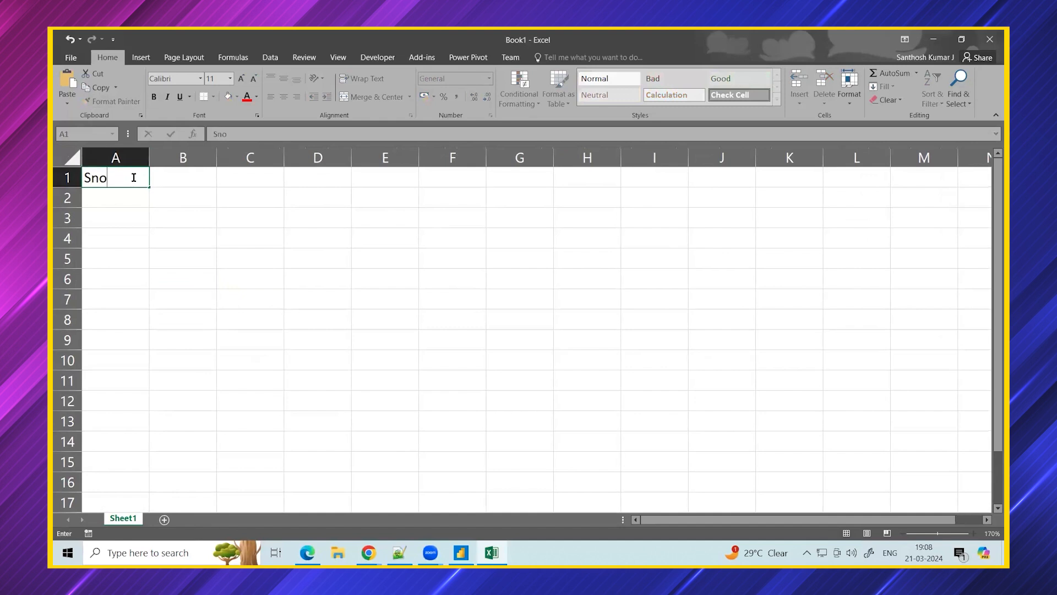
key("Tab")
type("Charts")
key("Return")
type("1")
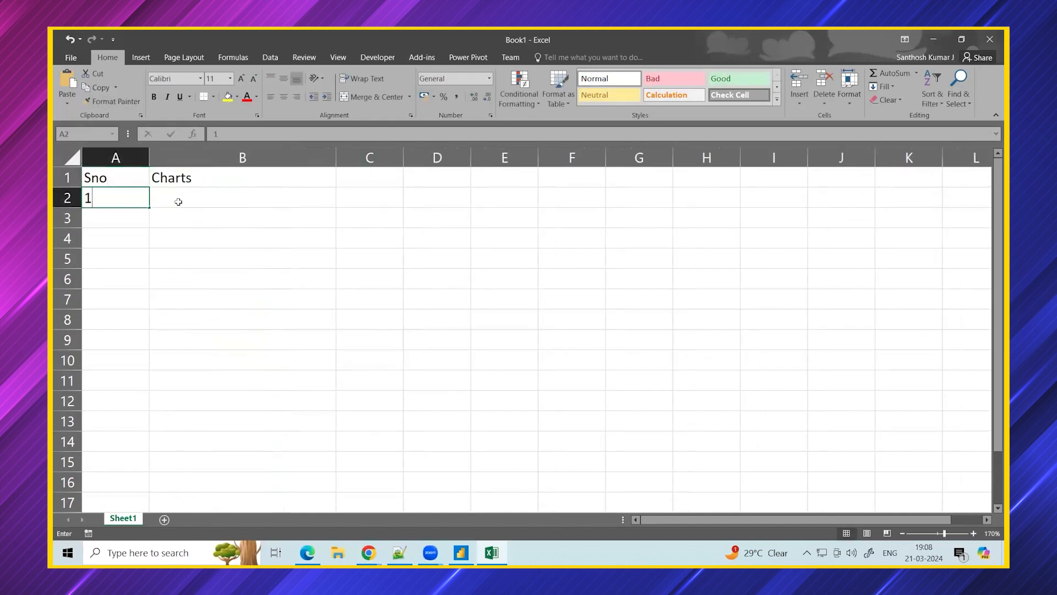
key("Tab")
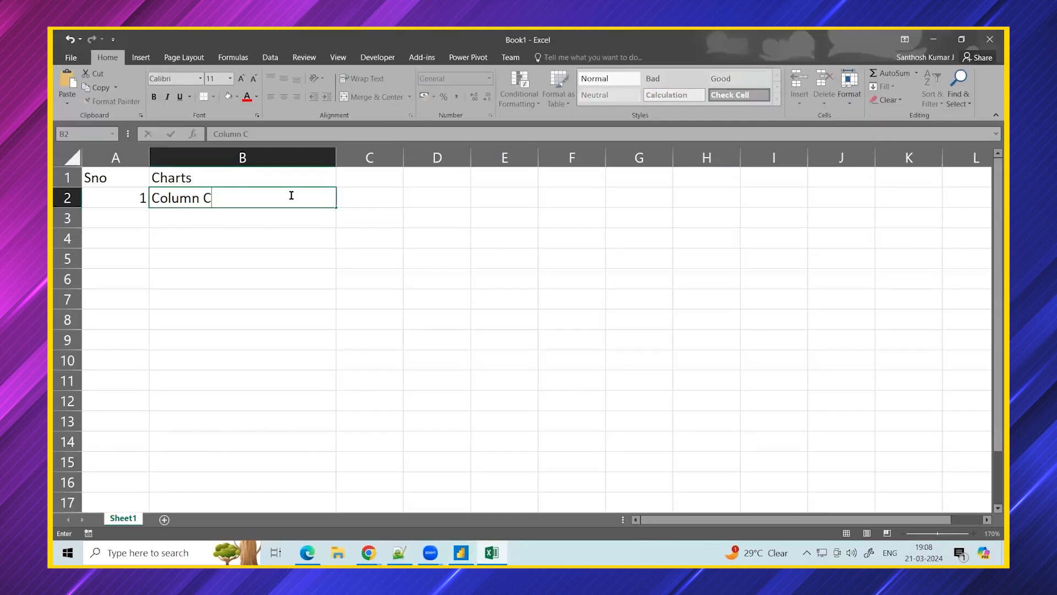
type("hart")
left_click(263, 231)
left_click(363, 182)
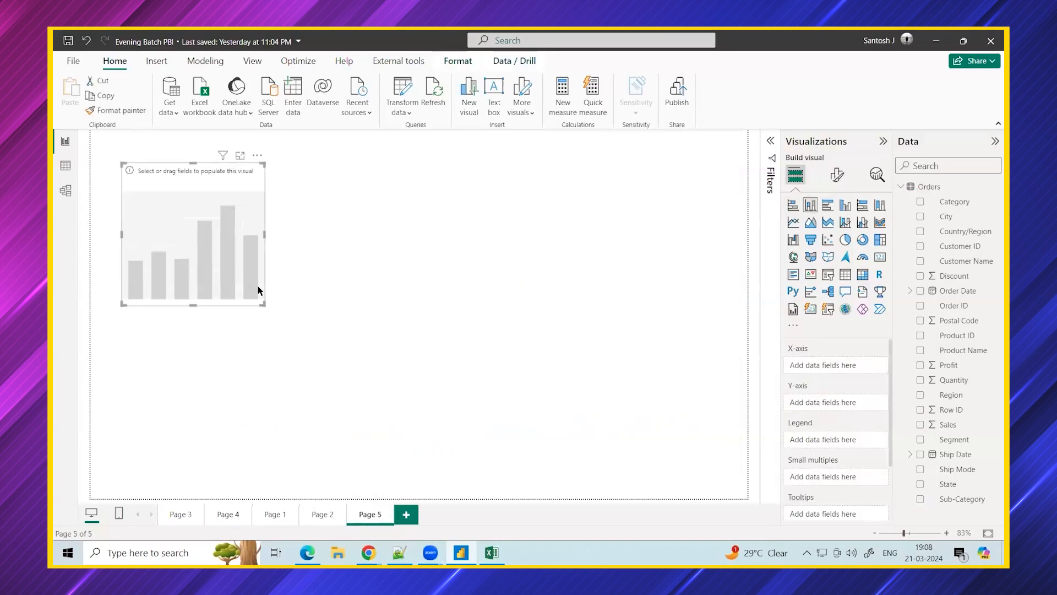
Stretch the empty column chart across most of the Page 5 canvas, then open Windows search
left_click_drag(265, 304, 655, 453)
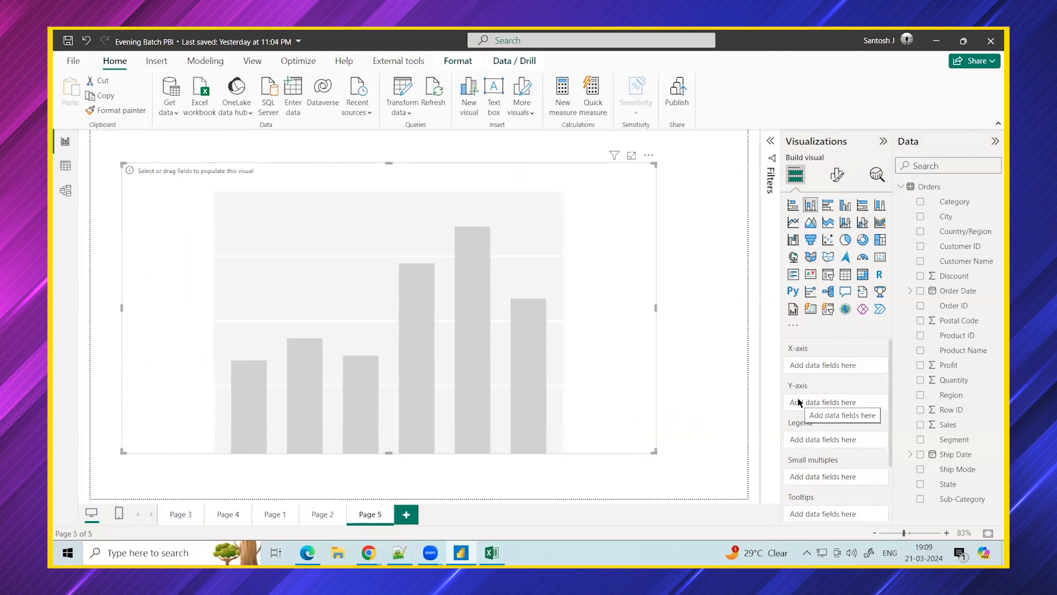
left_click(147, 552)
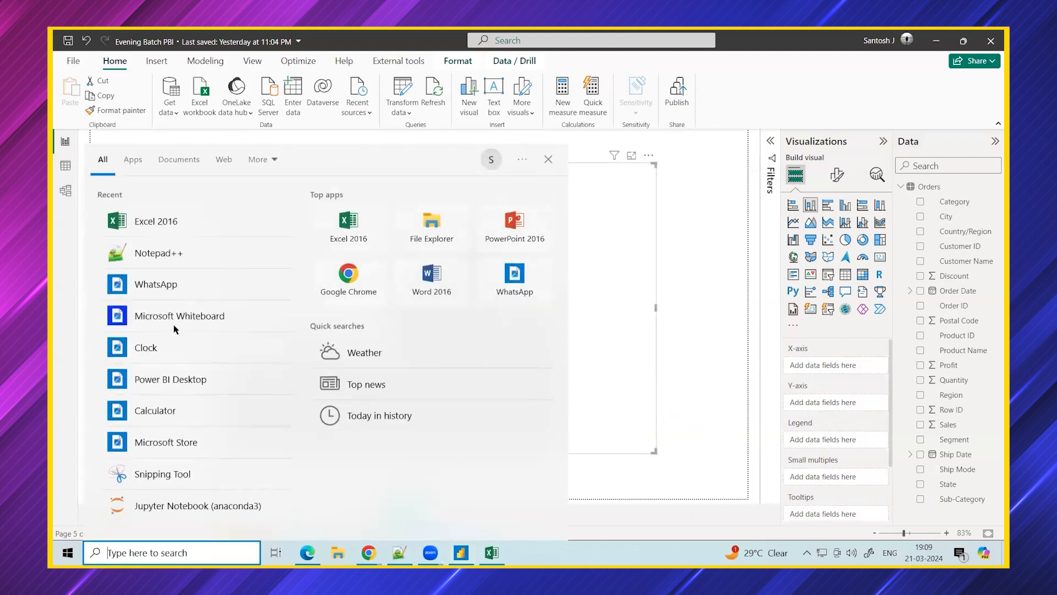
Start Microsoft Whiteboard on a new blank board, skipping the templates
left_click(174, 323)
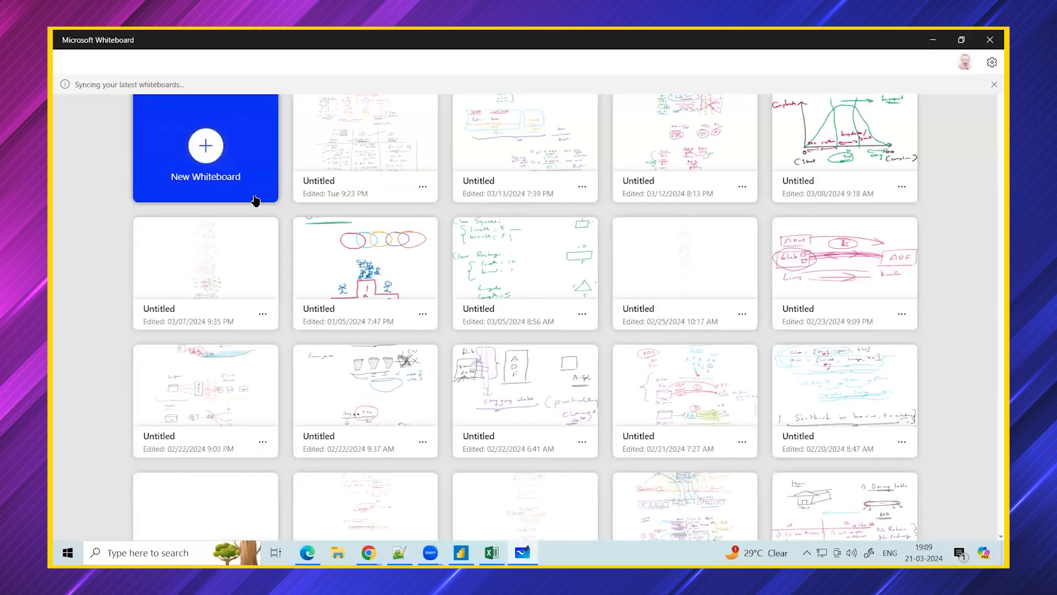
left_click(246, 151)
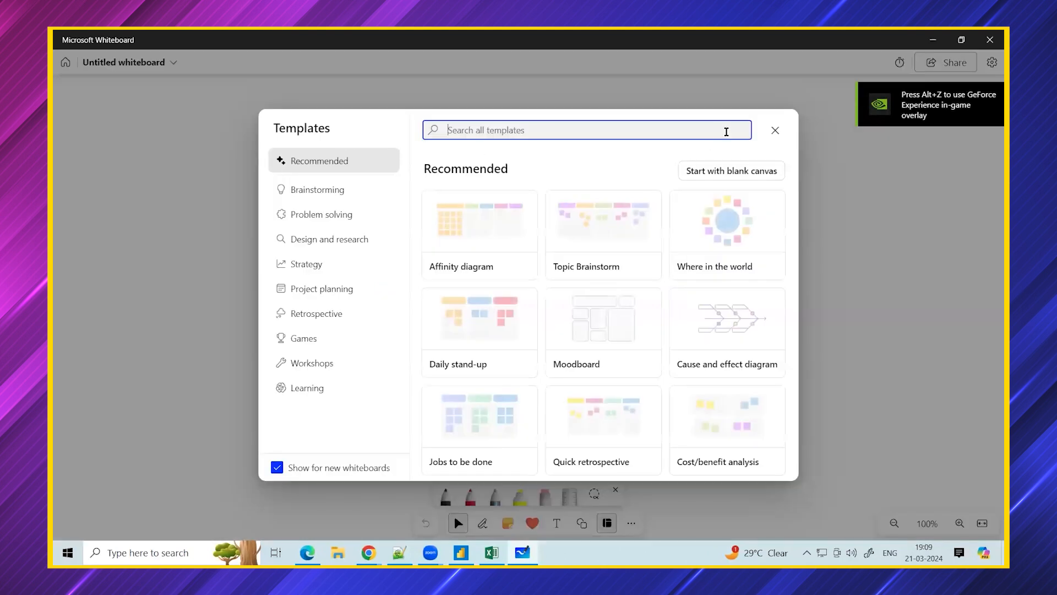
left_click(777, 135)
Draw L-shaped axes labelled x and y, each with a small direction arrow
mouse_move(282, 138)
left_mouse_down()
mouse_move(439, 376)
mouse_move(714, 367)
mouse_move(689, 388)
mouse_move(297, 142)
left_mouse_up()
mouse_move(747, 363)
left_mouse_down()
mouse_move(777, 378)
mouse_move(747, 380)
left_mouse_up()
mouse_move(233, 96)
left_mouse_down()
mouse_move(252, 95)
mouse_move(250, 115)
left_mouse_up()
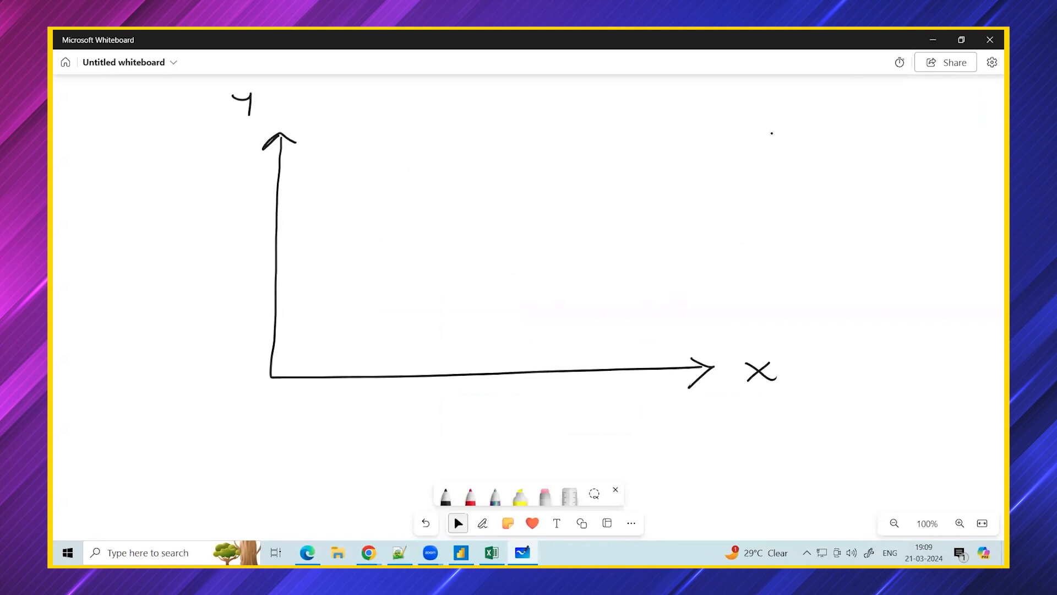
mouse_move(718, 412)
left_mouse_down()
mouse_move(759, 410)
mouse_move(745, 420)
left_mouse_up()
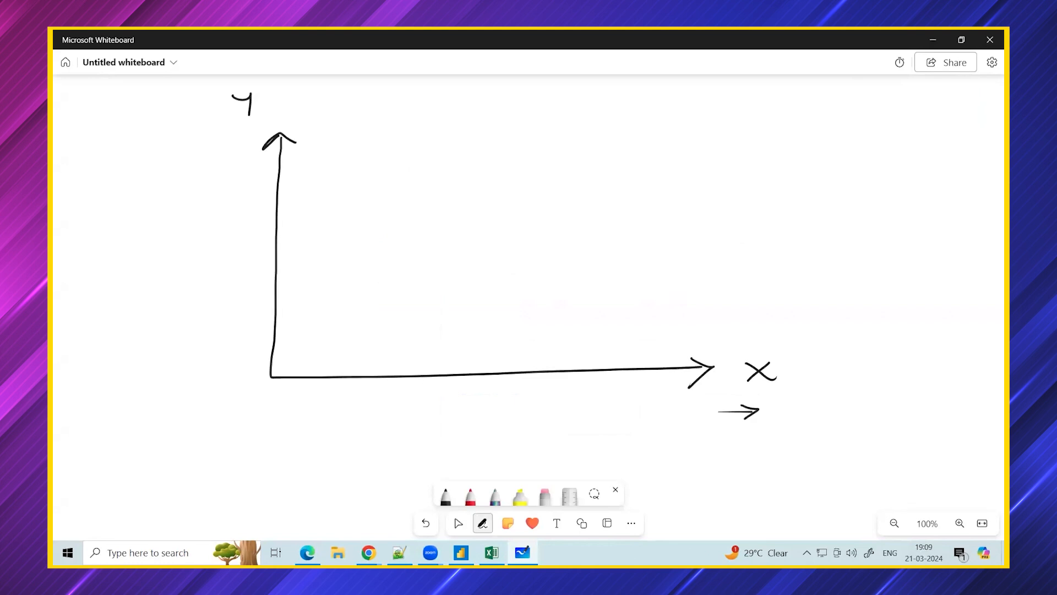
mouse_move(208, 143)
left_mouse_down()
mouse_move(207, 123)
mouse_move(222, 128)
left_mouse_up()
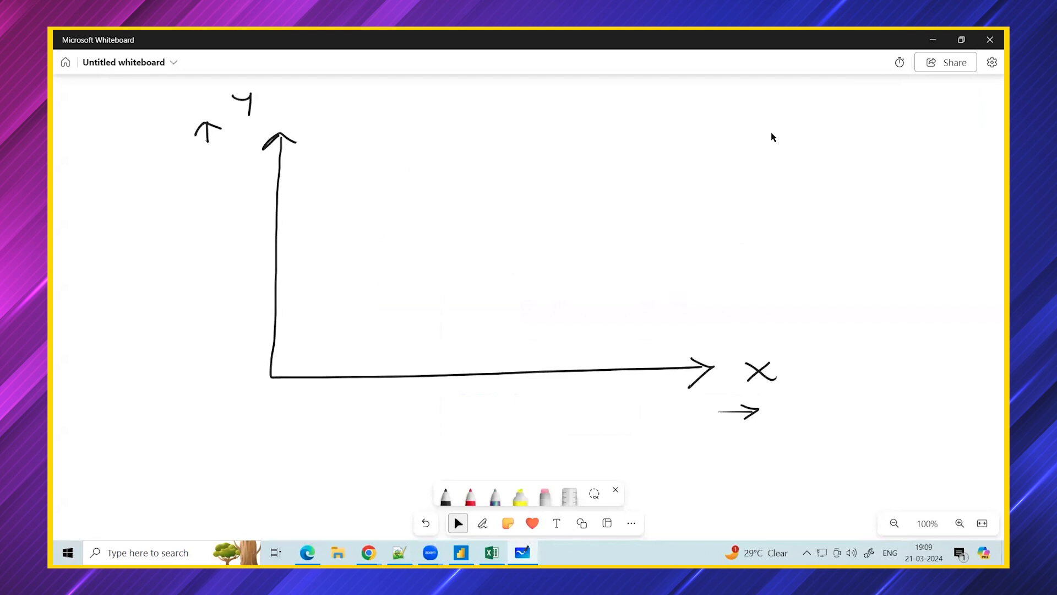
key("alt+Tab")
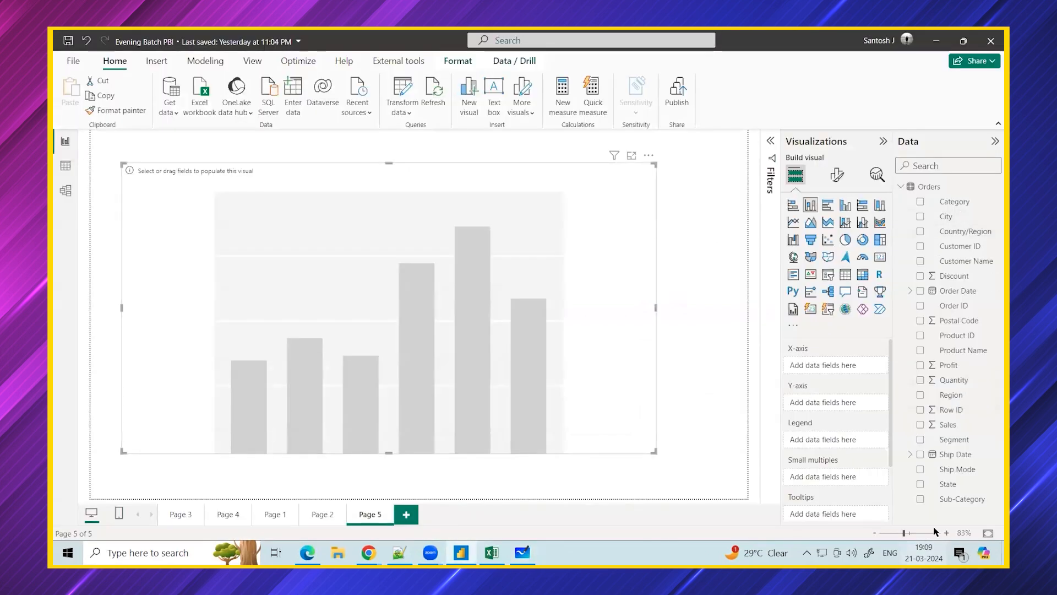
Put Category on the X-axis and Sales on the Y-axis of the column chart
left_click_drag(944, 204, 826, 365)
left_click_drag(502, 354, 627, 433)
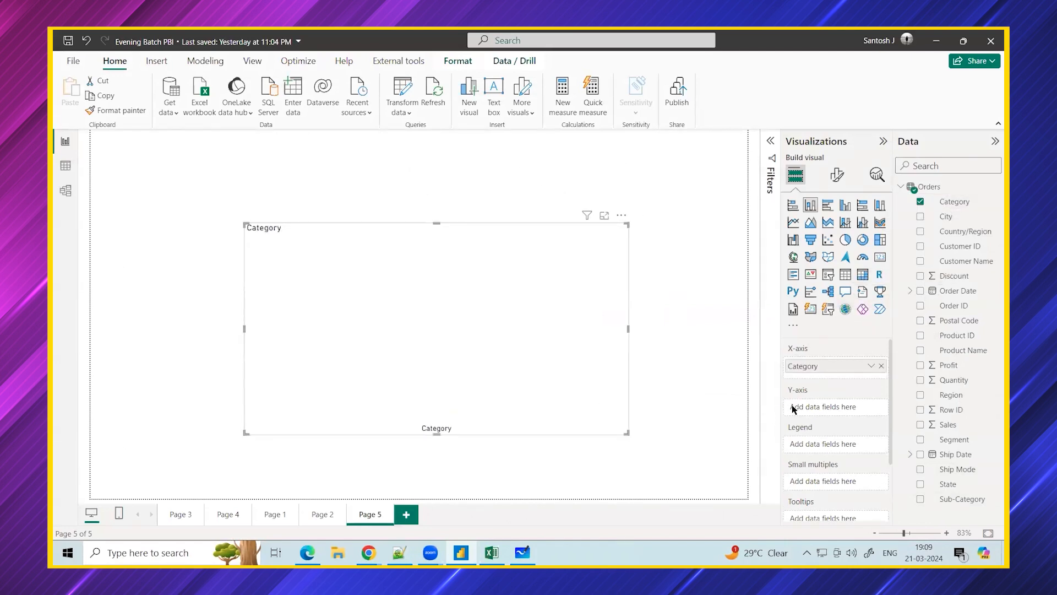
mouse_move(946, 426)
left_mouse_down()
mouse_move(826, 407)
mouse_move(837, 415)
left_mouse_up()
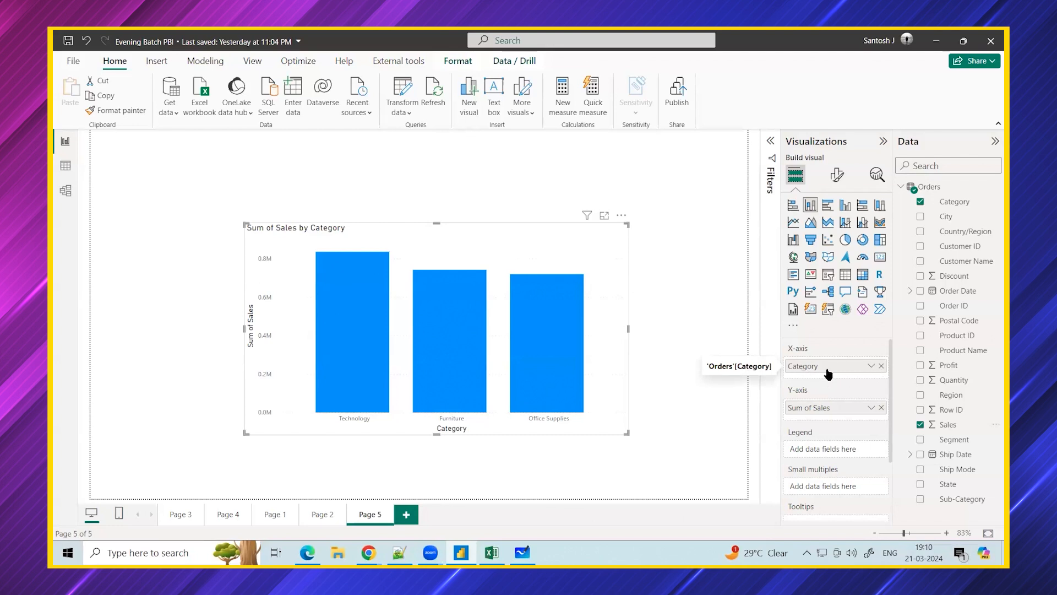
Replace Category with Region on the X-axis, then remove Region, leaving one 2.3M bar
left_click(881, 365)
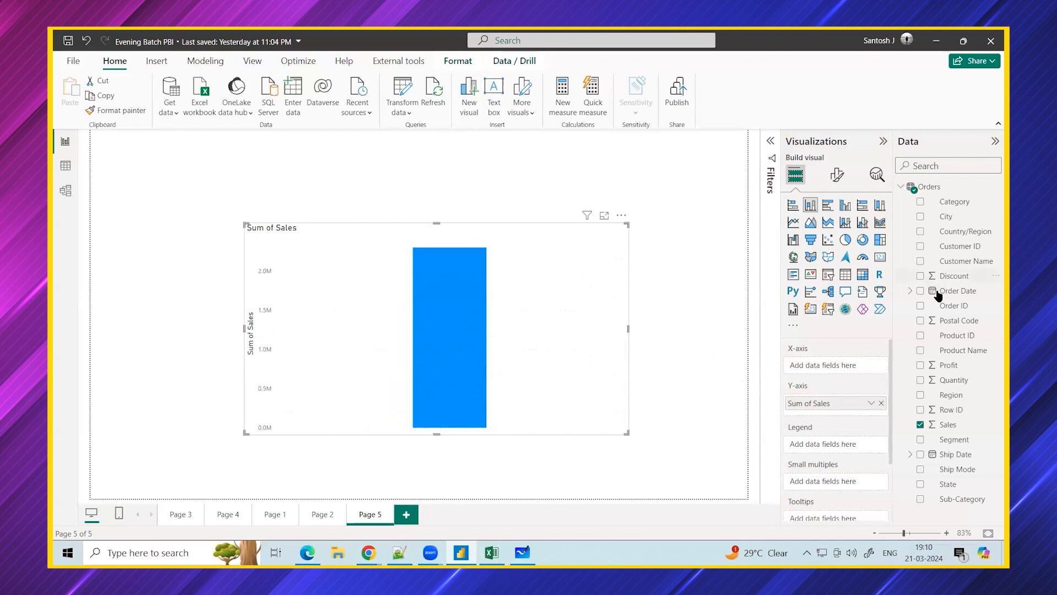
left_click_drag(946, 395, 830, 369)
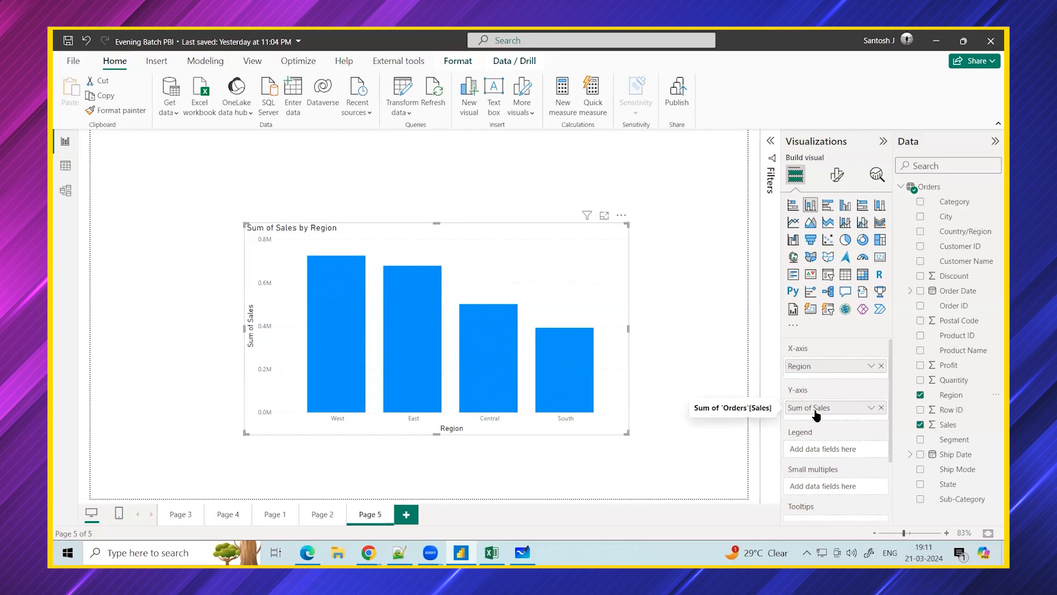
left_click(882, 366)
Try Category and Ship Mode on the X-axis, then settle on Segment
left_click_drag(955, 201, 843, 368)
left_click(882, 366)
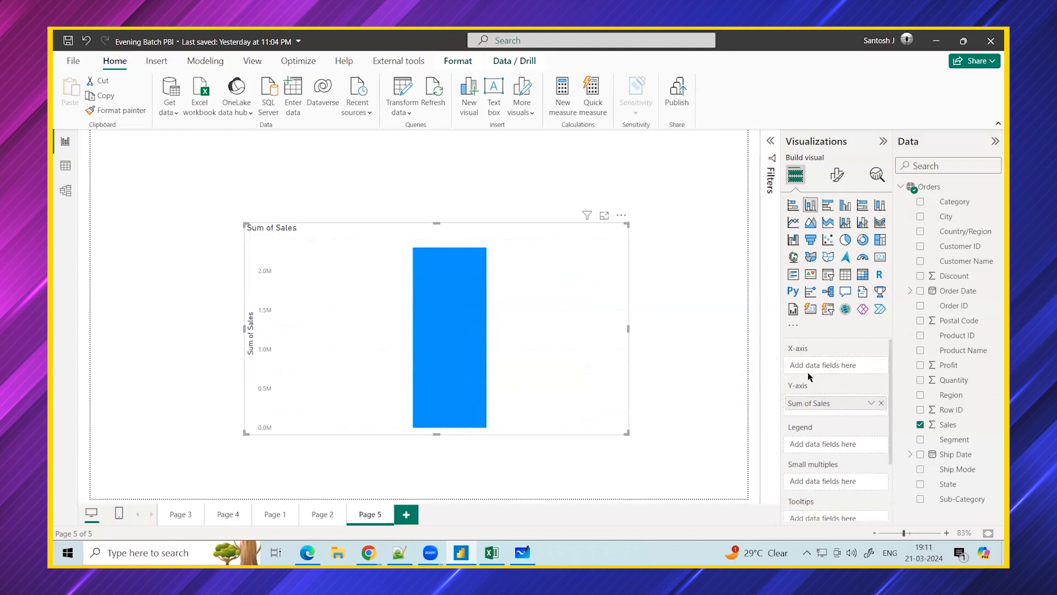
left_click_drag(953, 469, 837, 368)
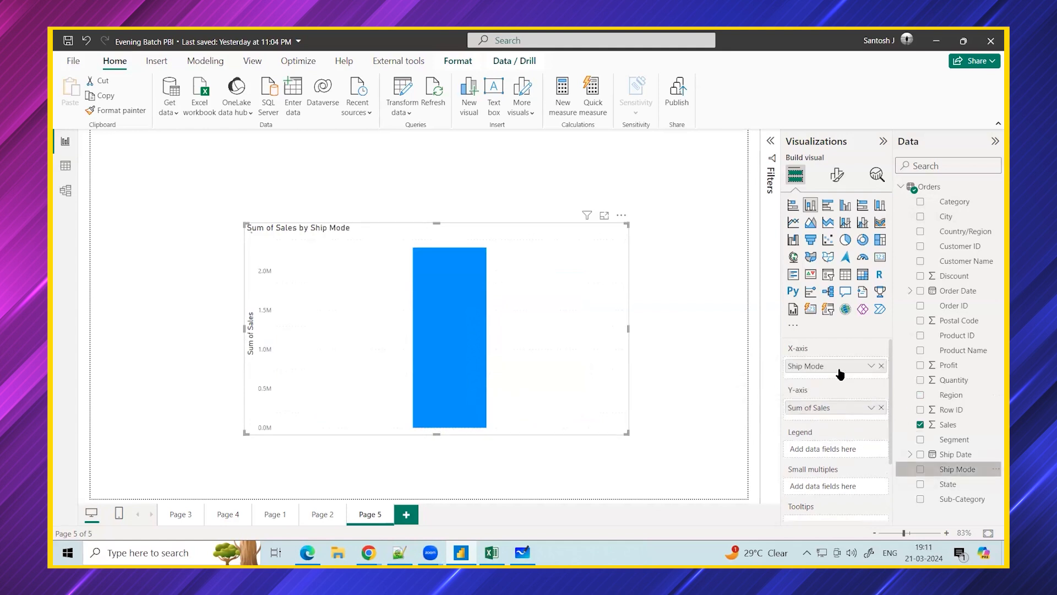
left_click(883, 368)
left_click_drag(955, 439, 831, 371)
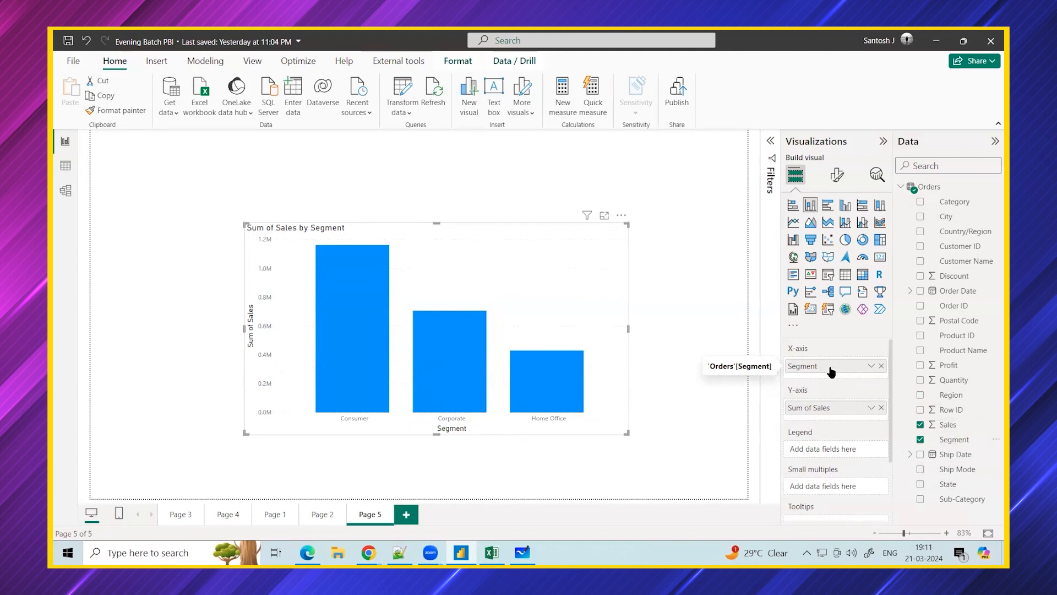
Swap Segment for Profit on the X-axis and enlarge the chart visual
left_click(881, 366)
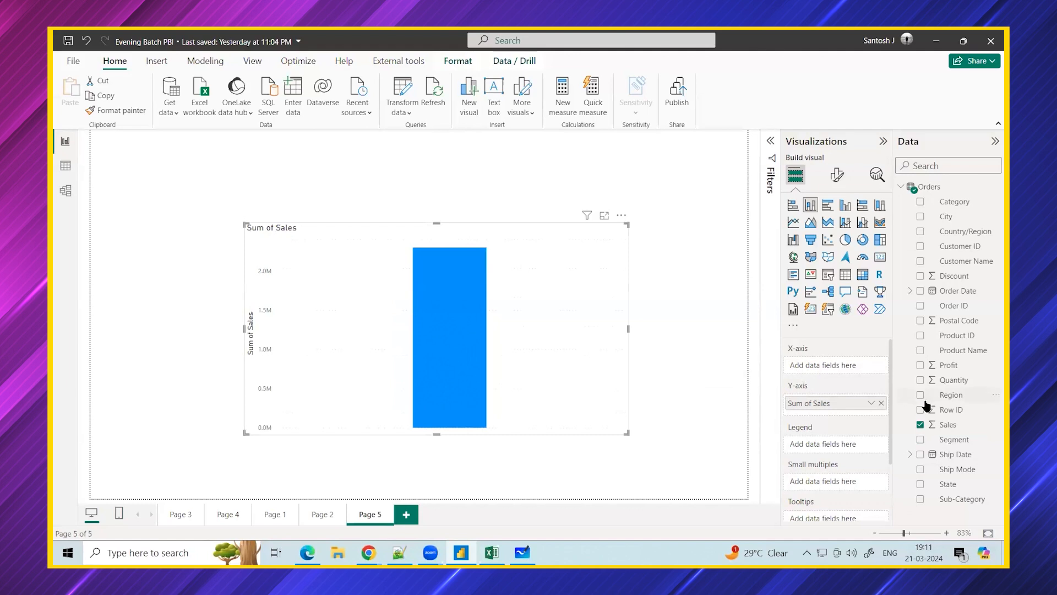
left_click_drag(956, 373, 845, 374)
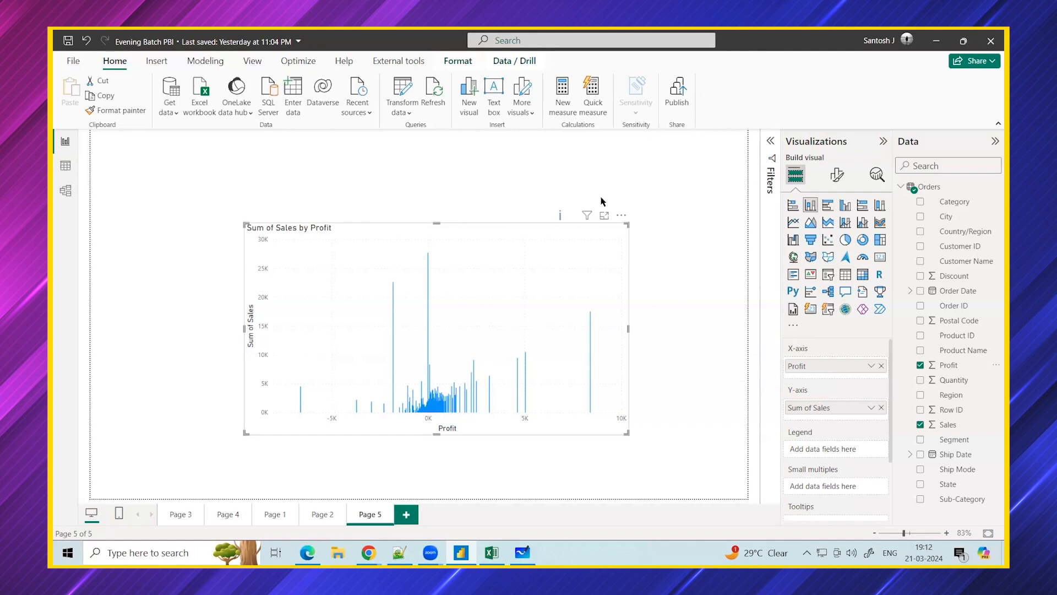
left_click_drag(672, 188, 683, 181)
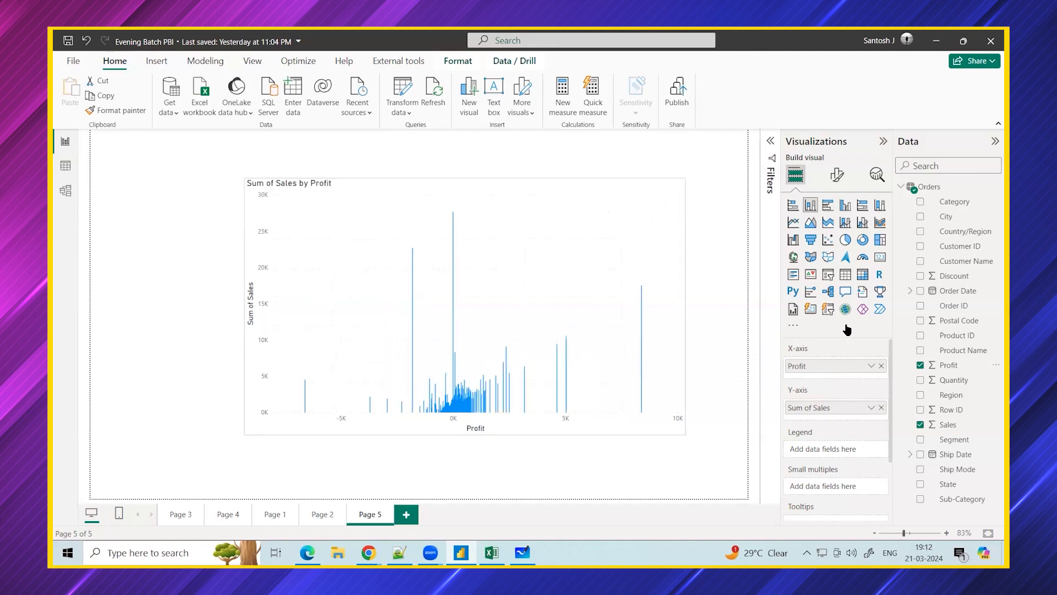
Replace Profit with Region on the X-axis and check each region's sales tooltip
left_click(881, 366)
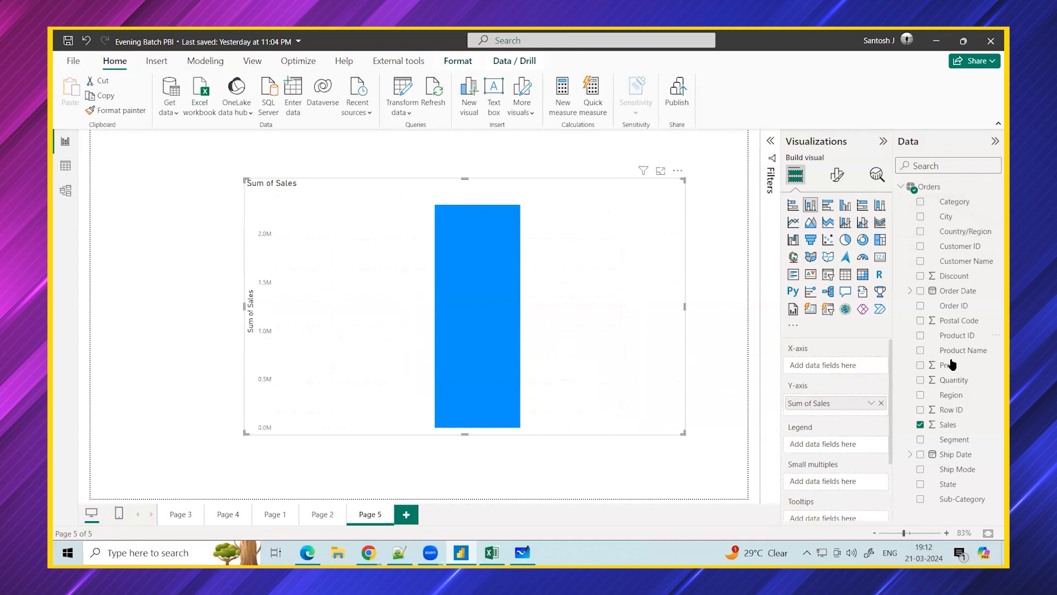
left_click(952, 395)
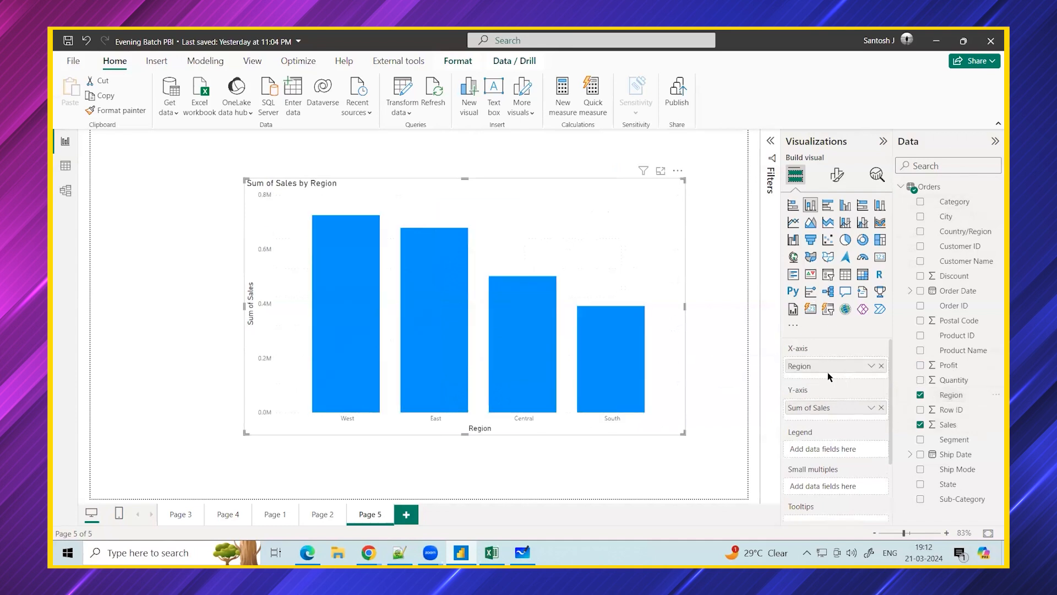
mouse_move(347, 302)
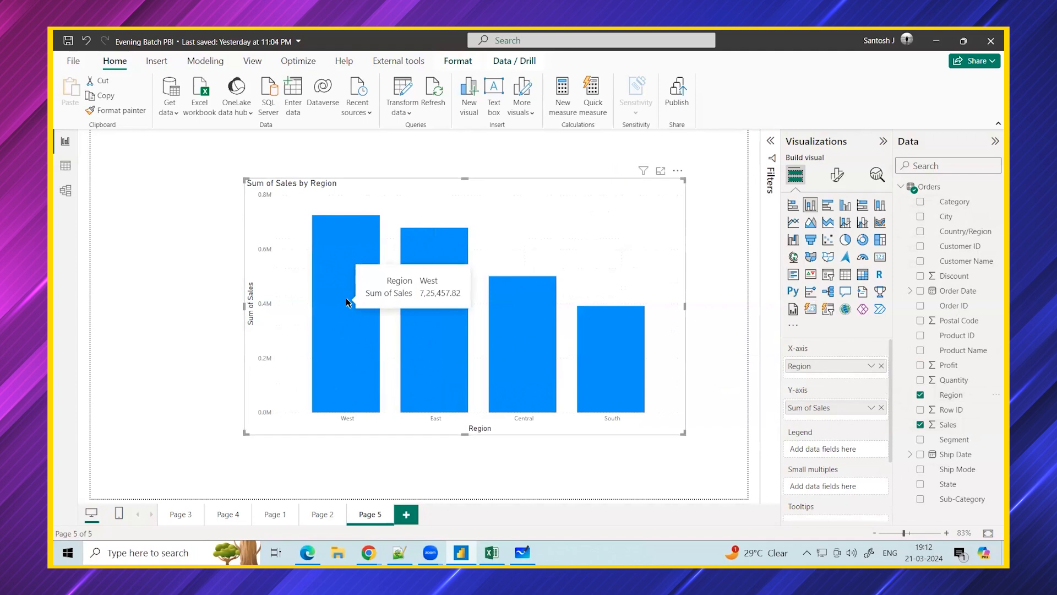
mouse_move(435, 328)
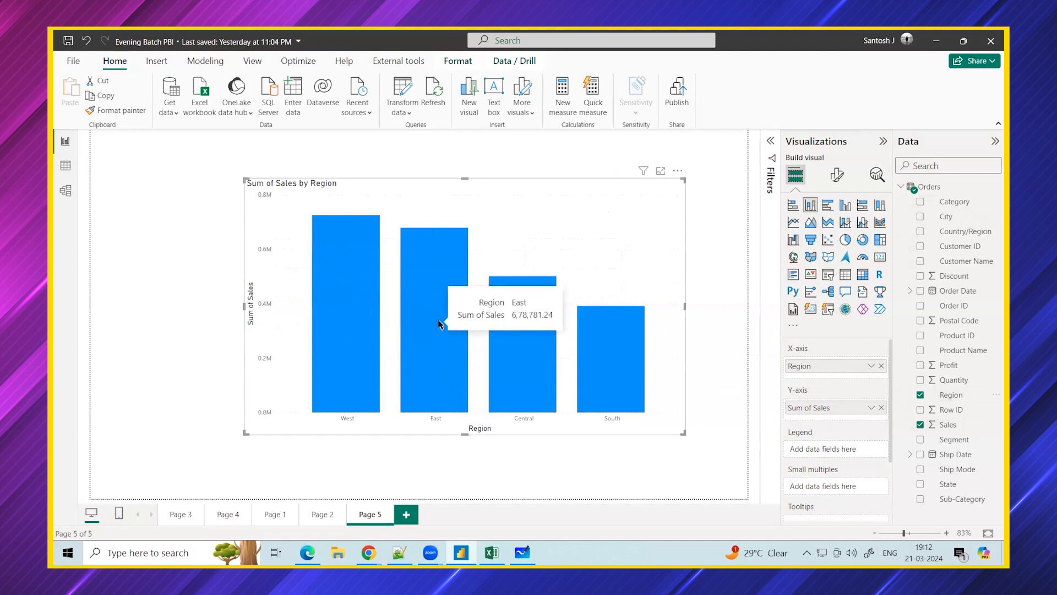
mouse_move(507, 355)
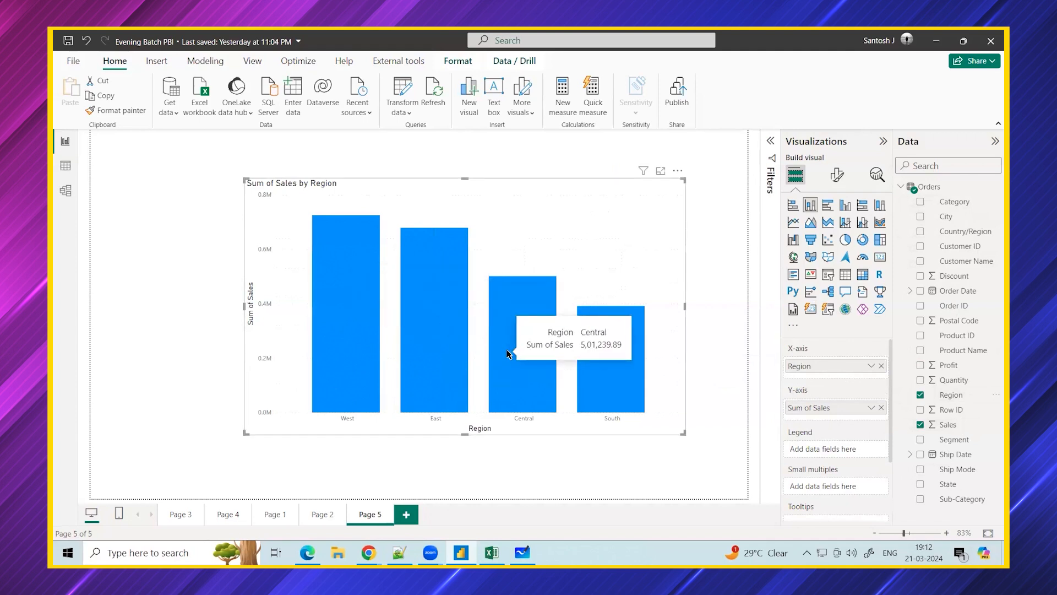
mouse_move(604, 368)
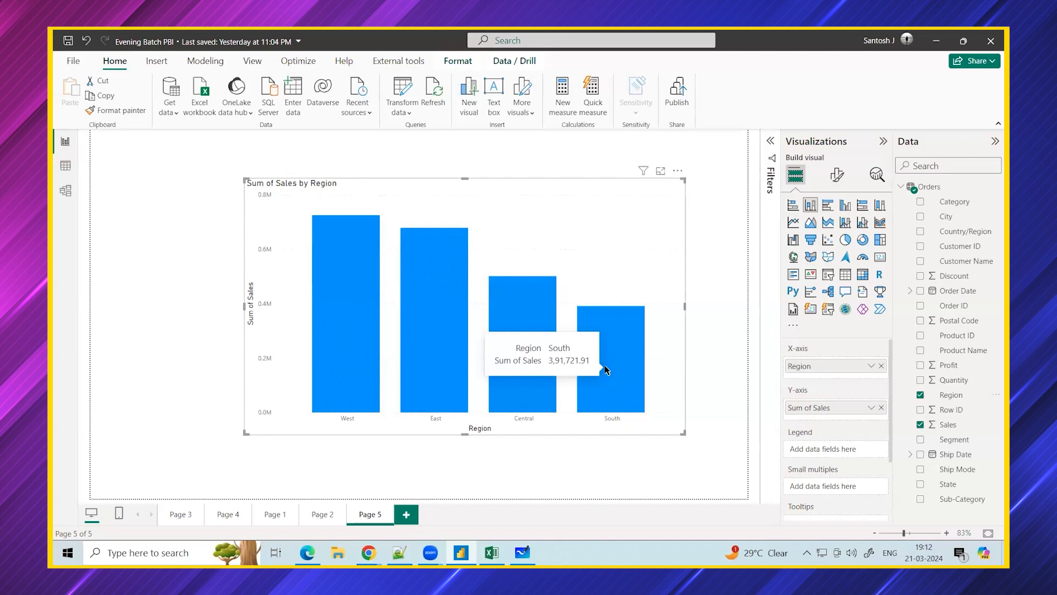
Swap Region back to Profit on the X-axis and read sales tooltips at several profit values
left_click(882, 366)
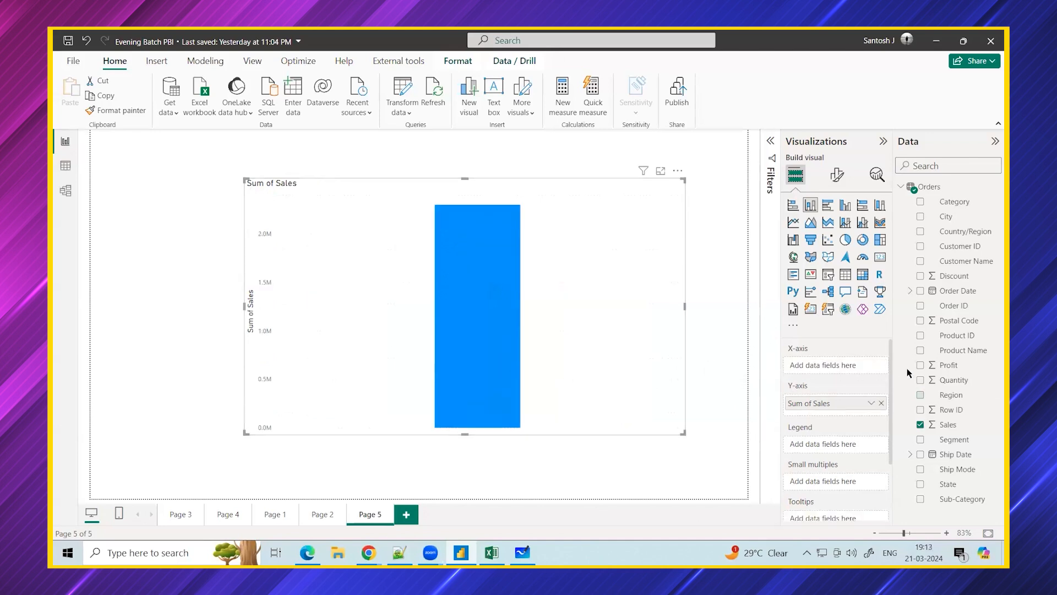
left_click_drag(948, 365, 837, 371)
mouse_move(453, 259)
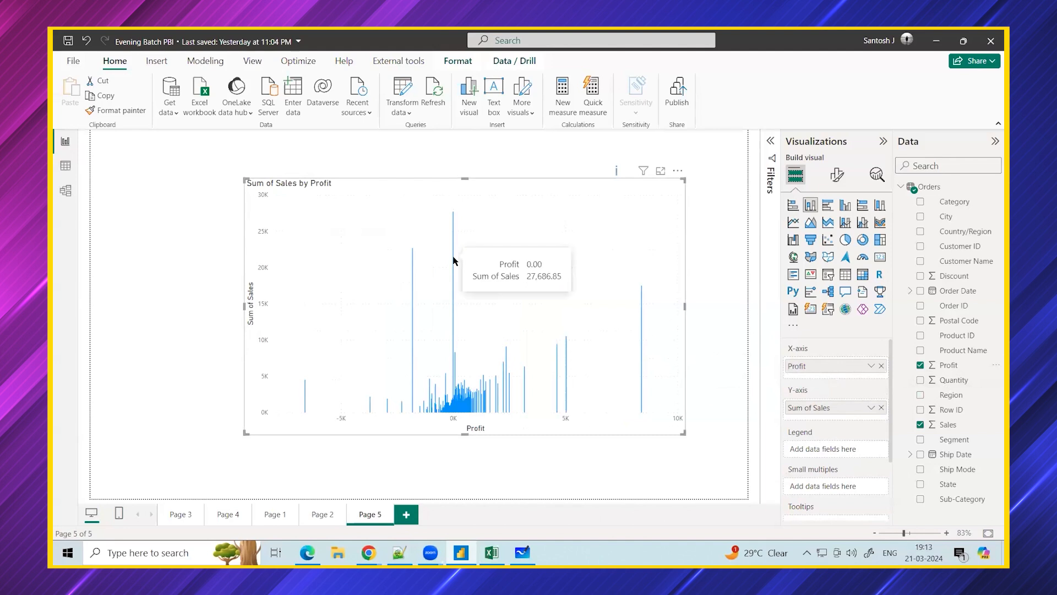
mouse_move(413, 300)
mouse_move(457, 400)
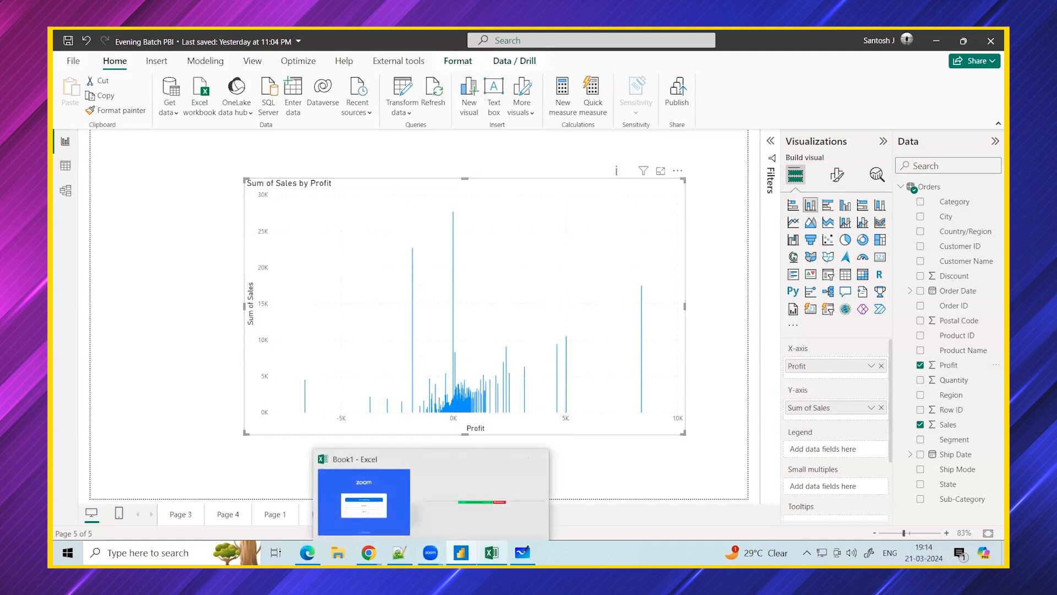
Centre the text in A1:I15 both vertically and horizontally
left_click(479, 498)
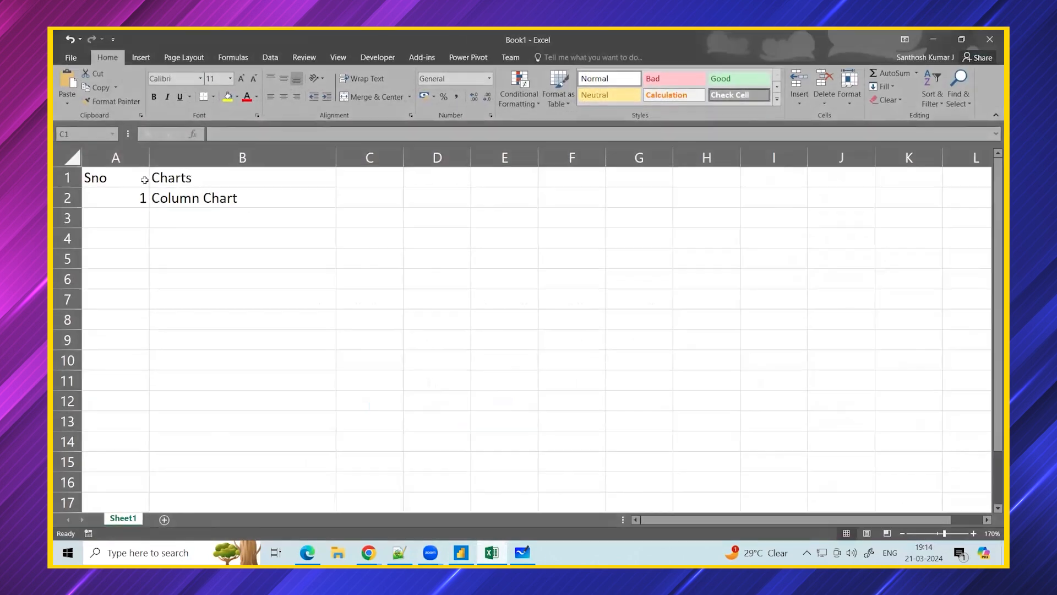
left_click_drag(117, 177, 782, 462)
left_click(282, 79)
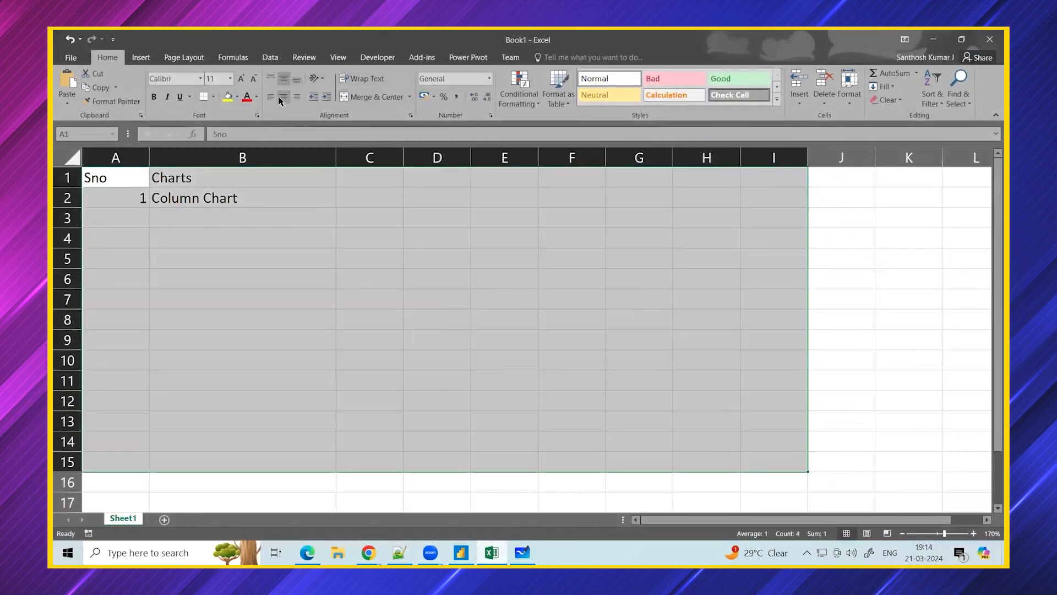
left_click(284, 97)
Enter the headers BEST, OK and UNFIT in cells C1, D1 and E1
left_click(358, 183)
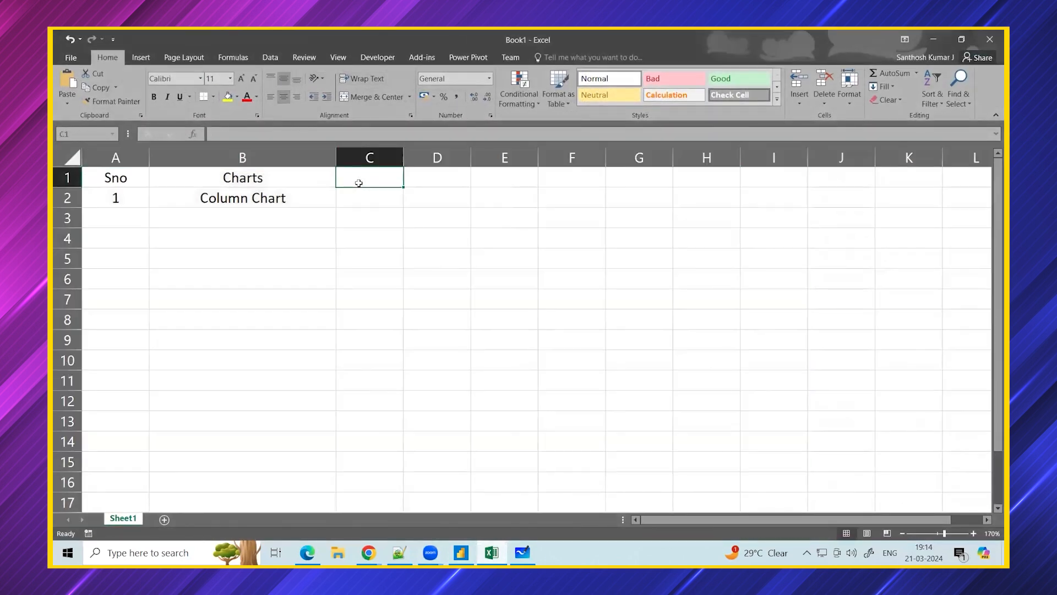
type("best")
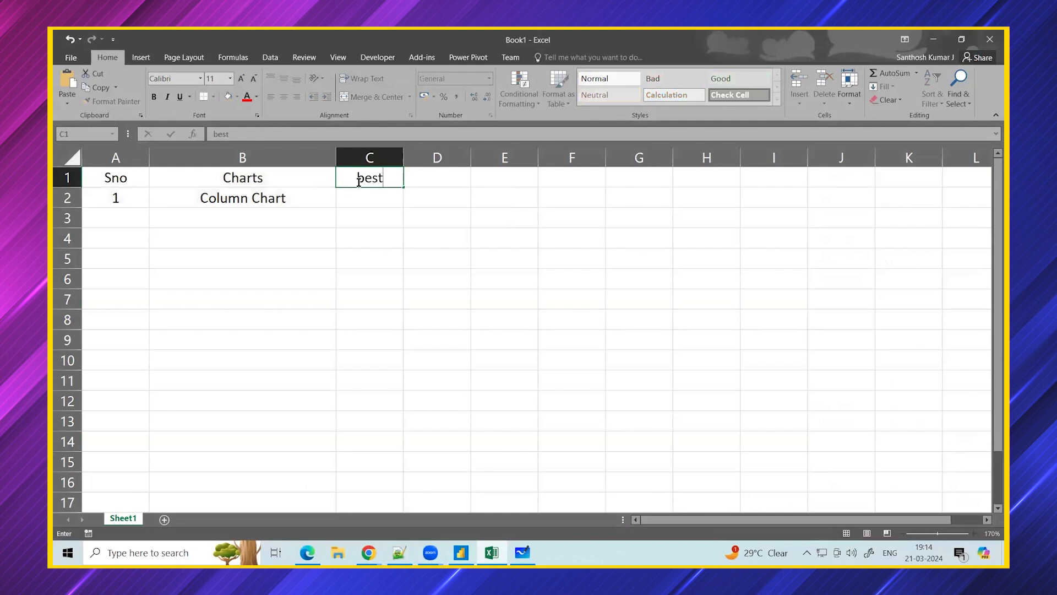
key("BackSpace")
key("BackSpace")
key("BackSpace")
key("BackSpace")
type("BEST")
left_click(433, 183)
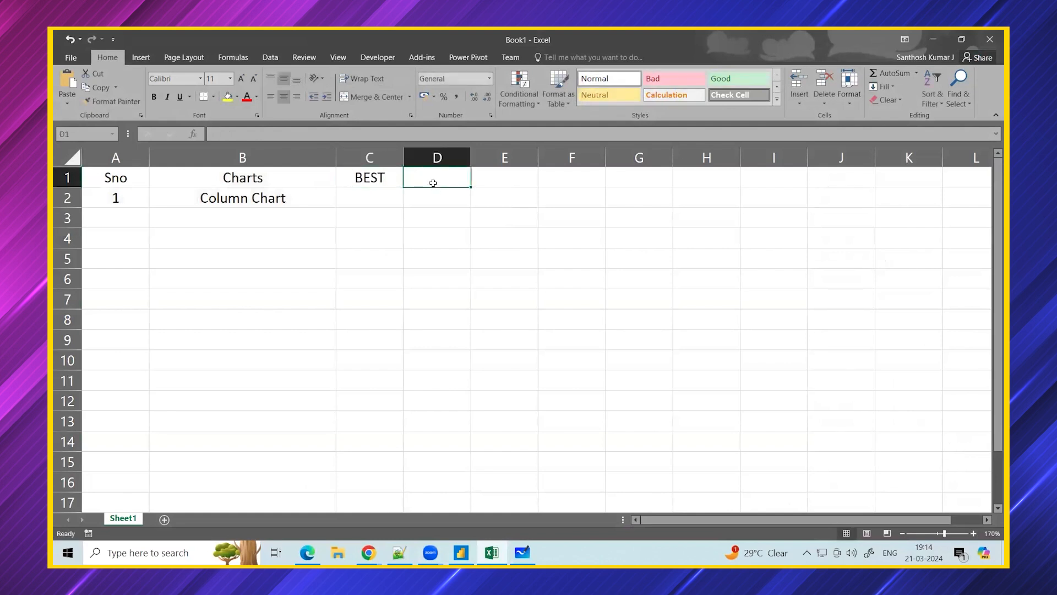
type("OK")
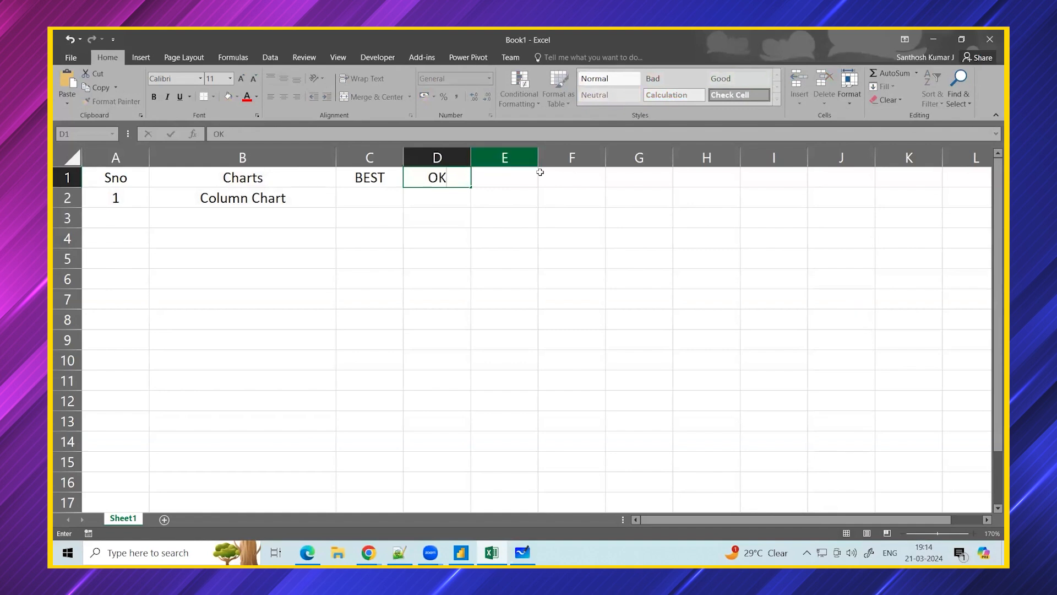
left_click(521, 179)
type("UNFIT")
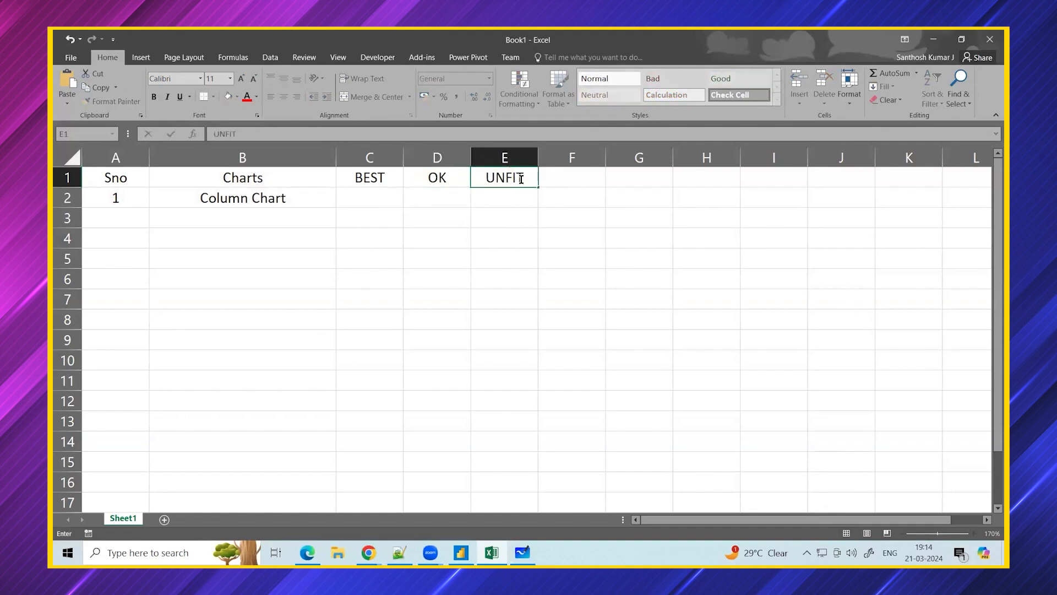
left_click(590, 247)
Widen columns C, D and E to fit the new headers
left_click_drag(539, 157, 625, 155)
left_click_drag(471, 155, 573, 156)
left_click_drag(404, 157, 491, 157)
left_click(588, 286)
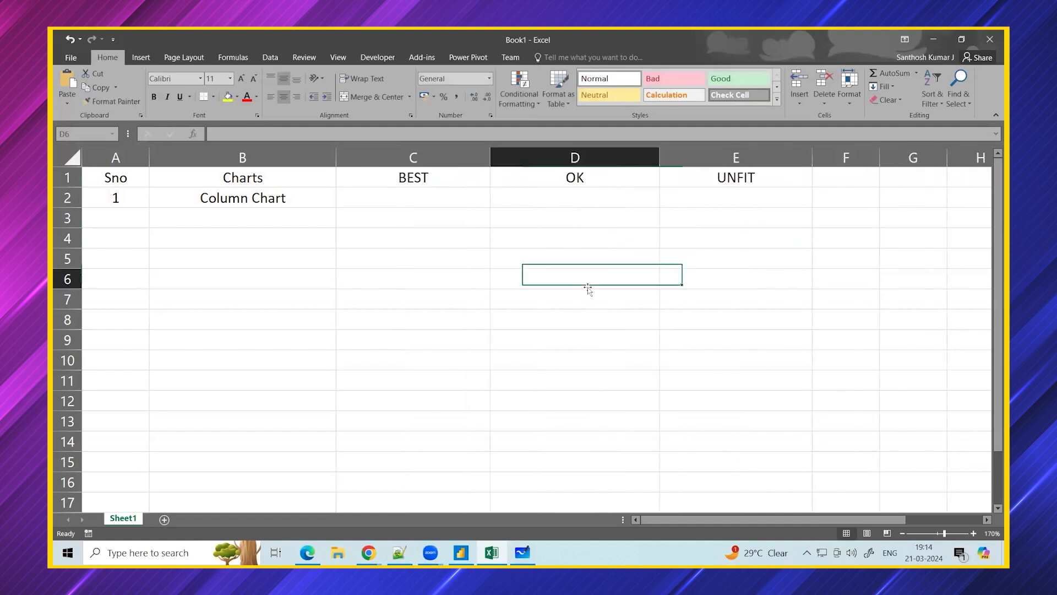
Fill the header row A1:E1 green
left_click_drag(118, 176, 819, 193)
left_click(237, 97)
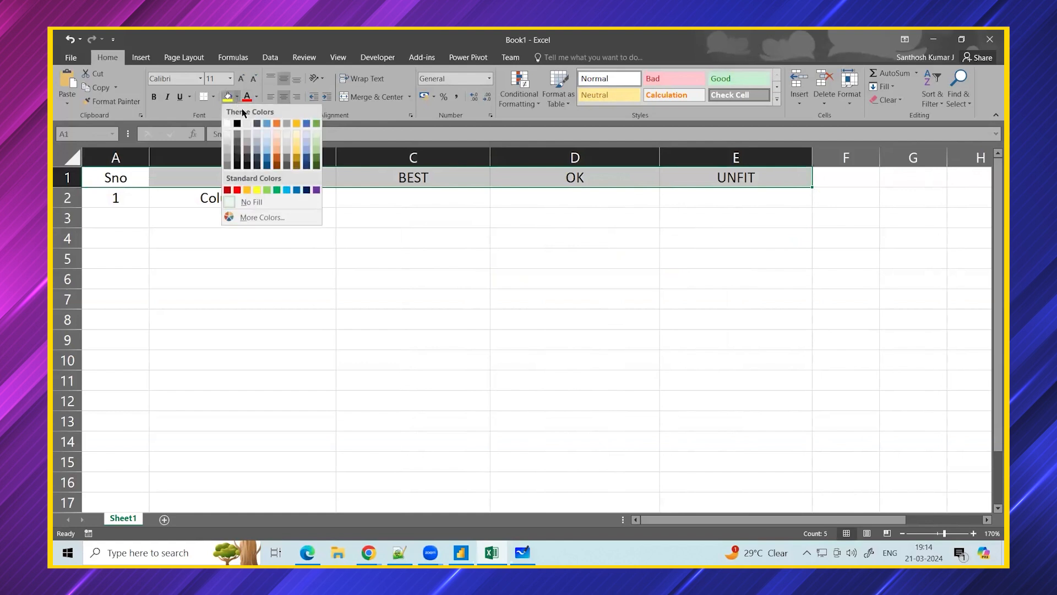
left_click(277, 190)
left_click(347, 307)
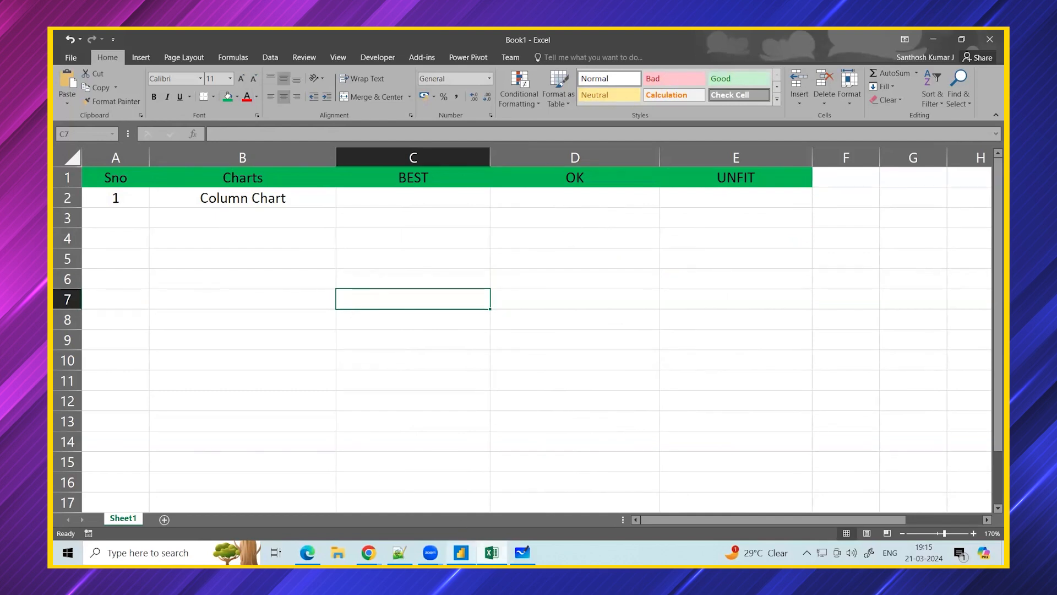
left_click(460, 553)
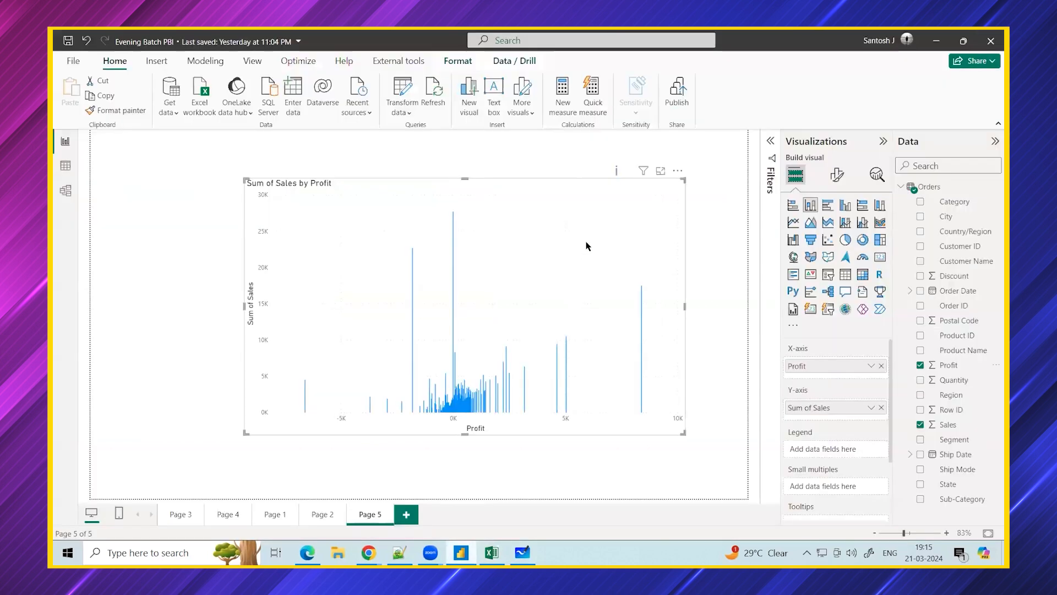
Replace the Sum of Sales by Profit chart with a new, enlarged column chart
key("Delete")
left_click(811, 206)
left_click_drag(142, 211, 264, 243)
left_click_drag(361, 304, 598, 417)
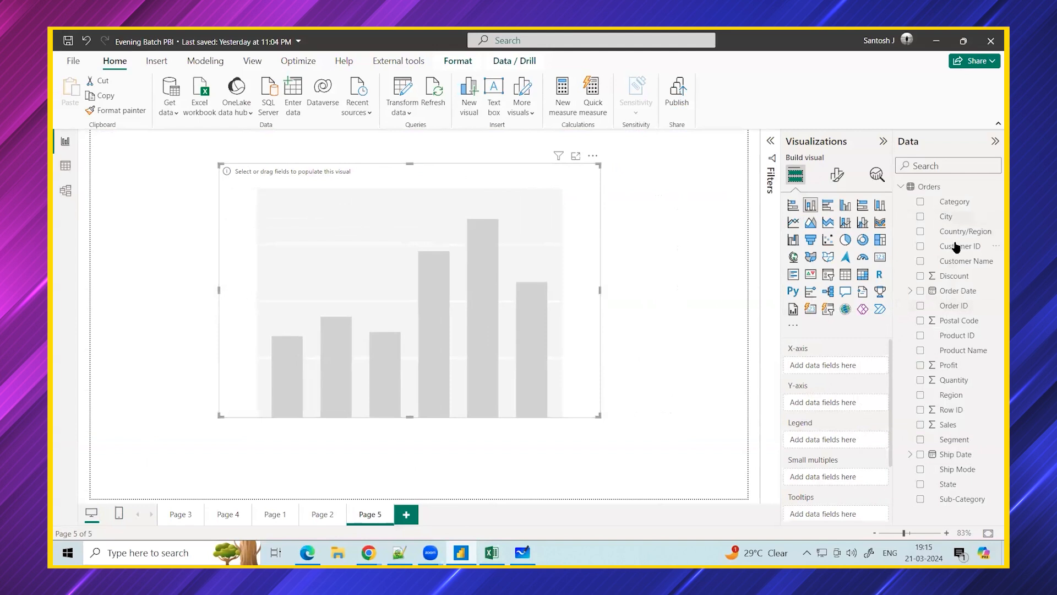
Plot Sum of Sales by Region and read the West, East, Central and South bar values
left_click_drag(945, 396, 837, 369)
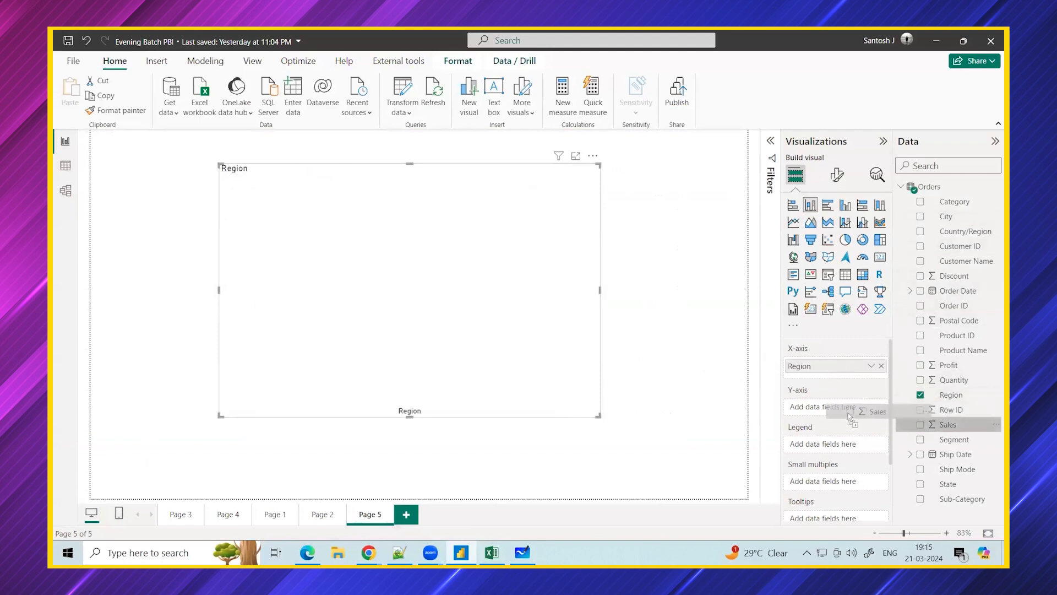
left_click_drag(804, 422, 805, 411)
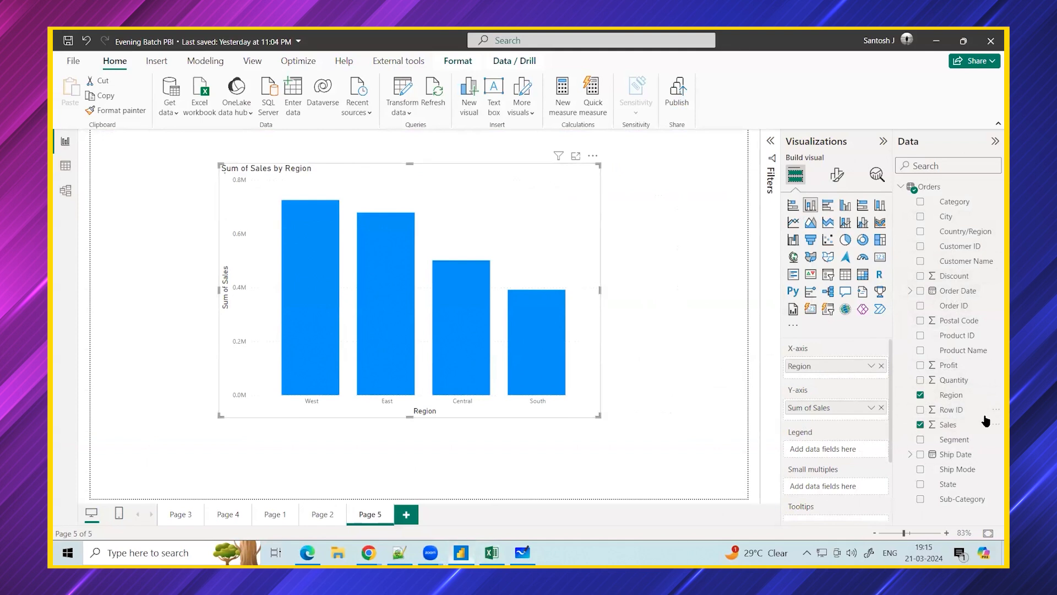
mouse_move(326, 271)
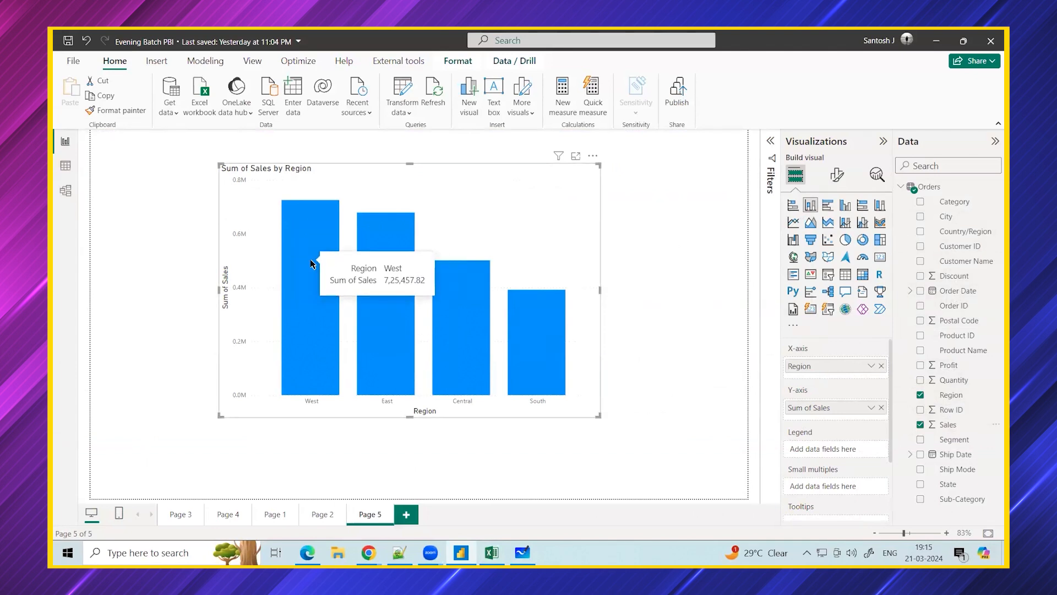
mouse_move(363, 234)
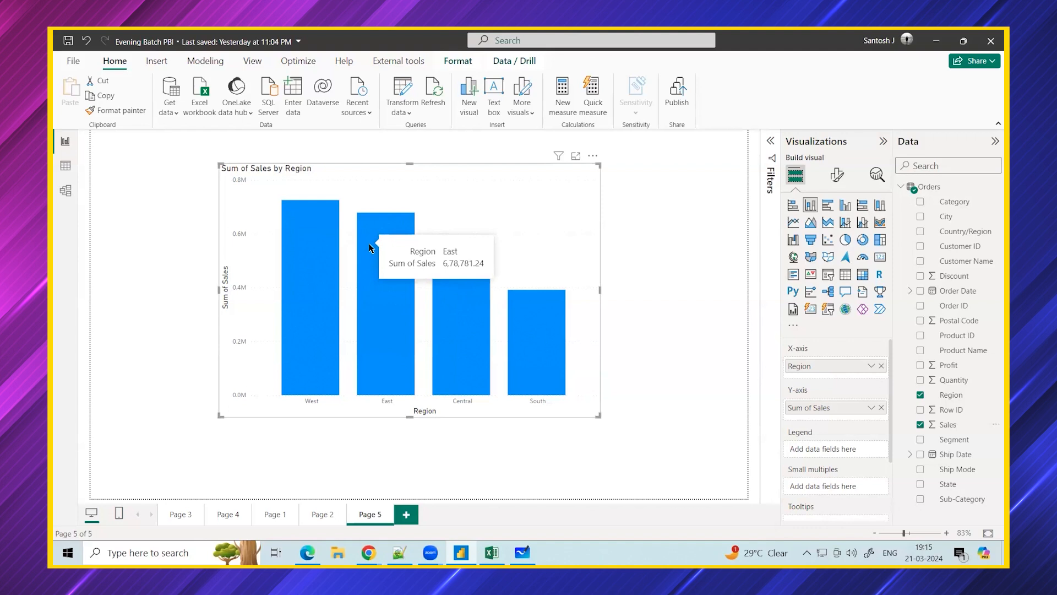
mouse_move(446, 291)
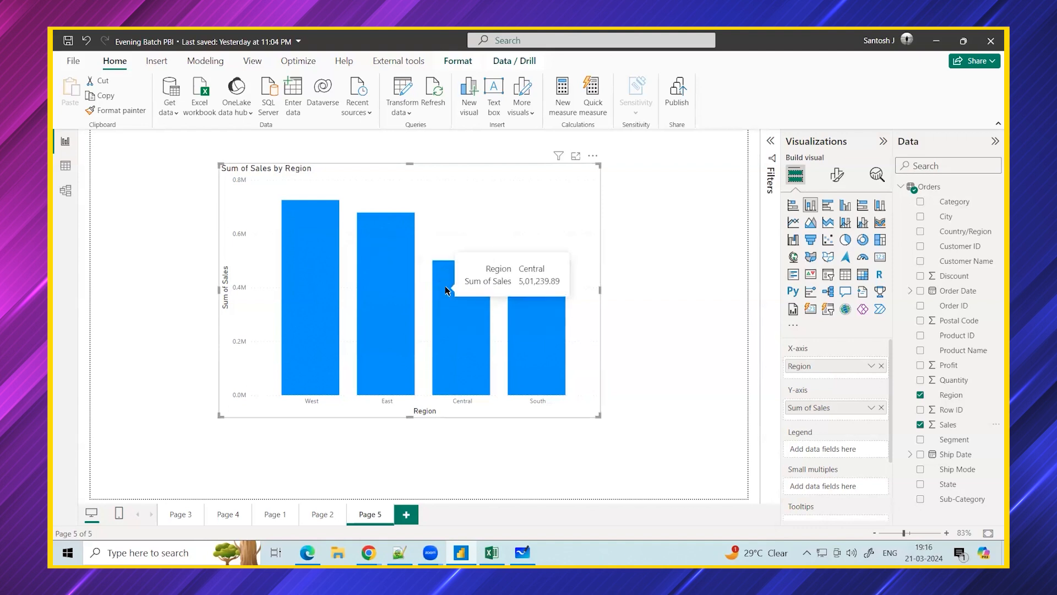
mouse_move(525, 311)
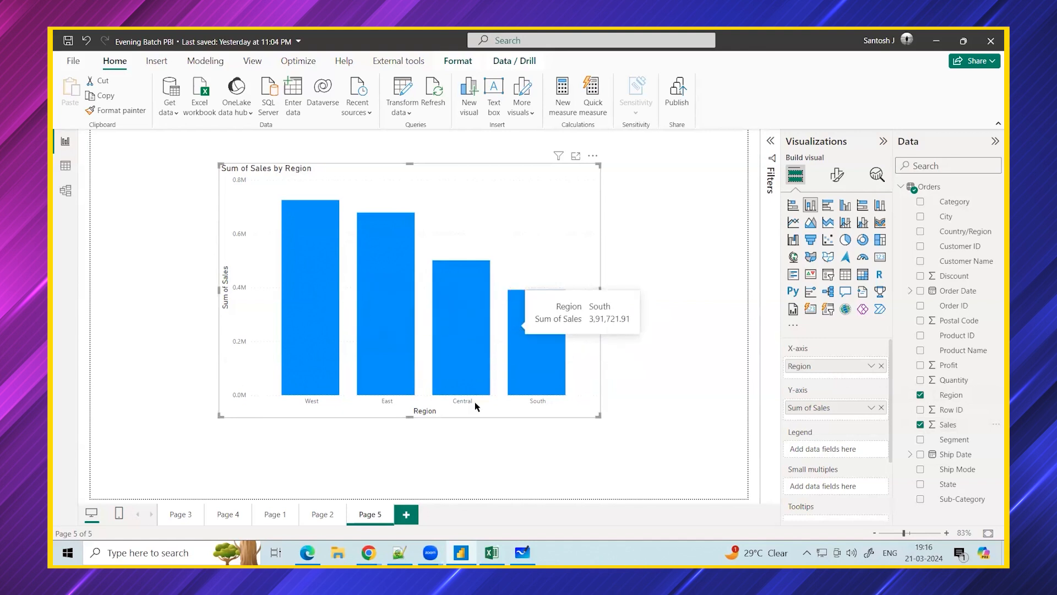
Enter 1C + 1N in cell C2 for Column Chart, correcting the mistyped 1N + 1C
left_click(492, 552)
left_click(401, 199)
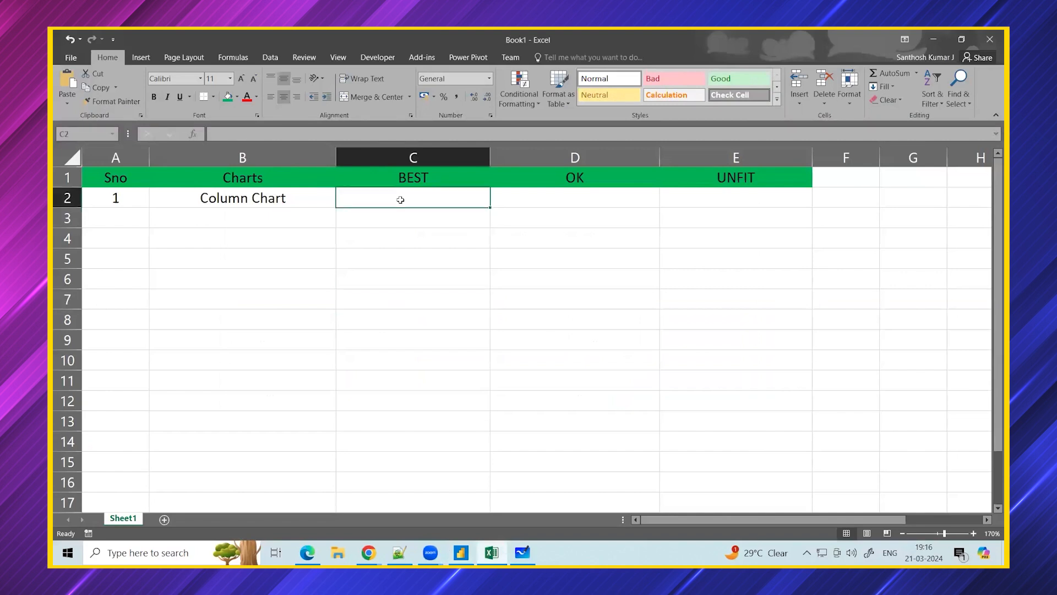
type("1")
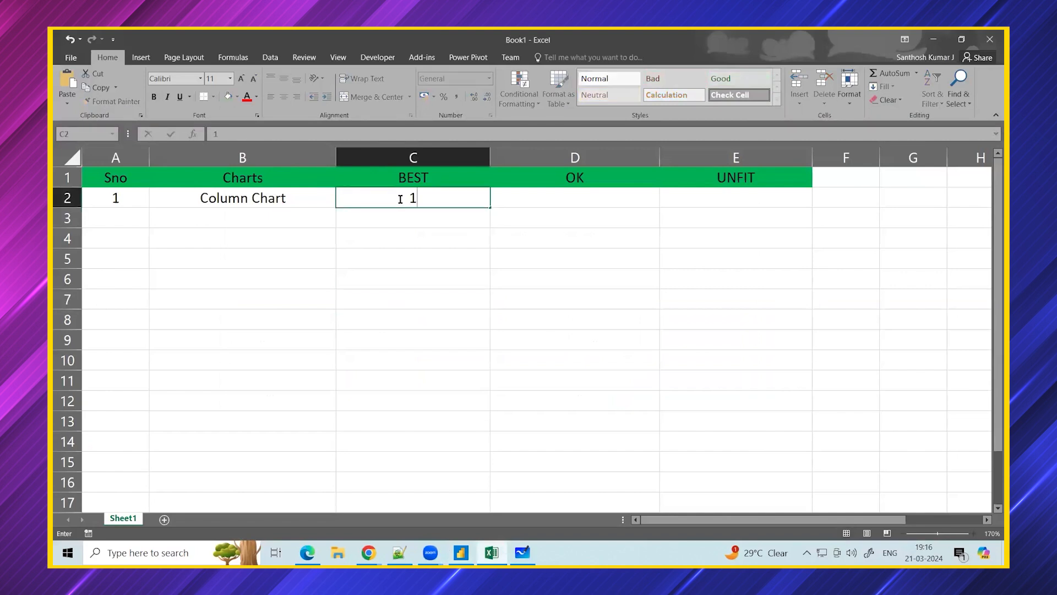
type("N + 1C")
left_click(408, 243)
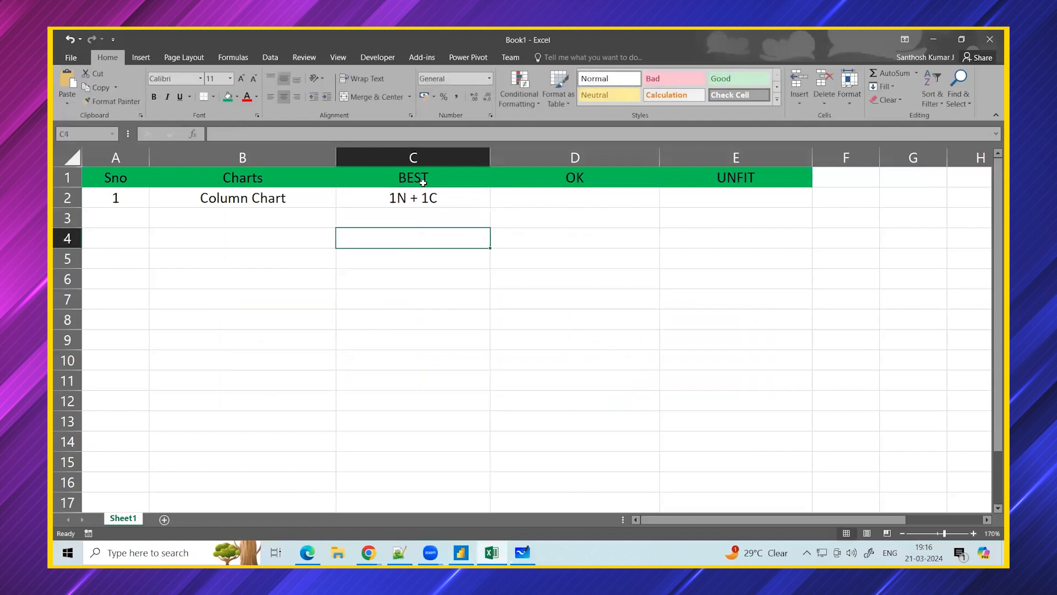
left_click(441, 196)
type("1C + ")
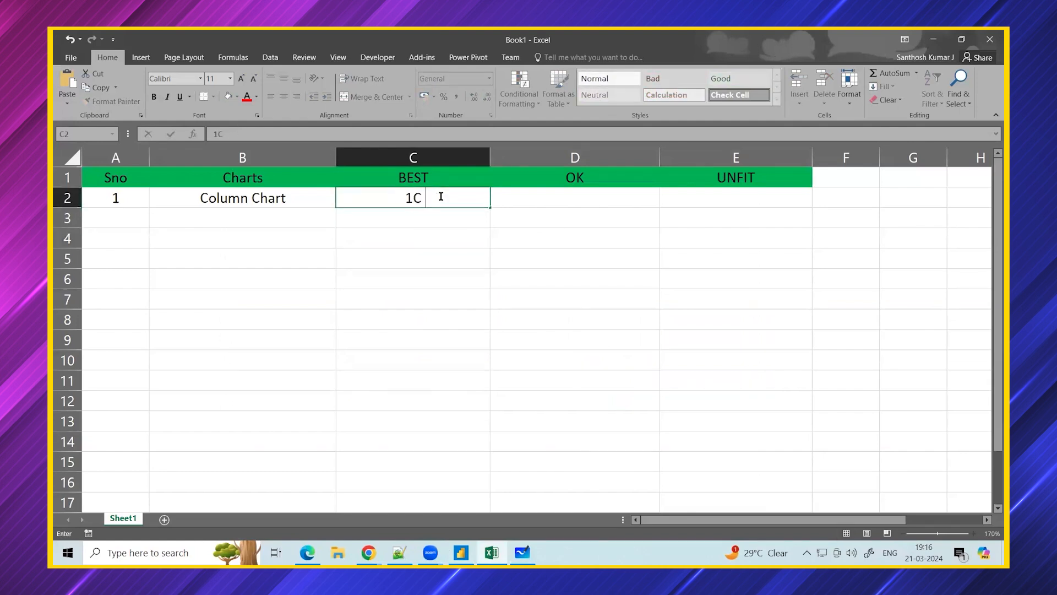
type("1N")
left_click(433, 248)
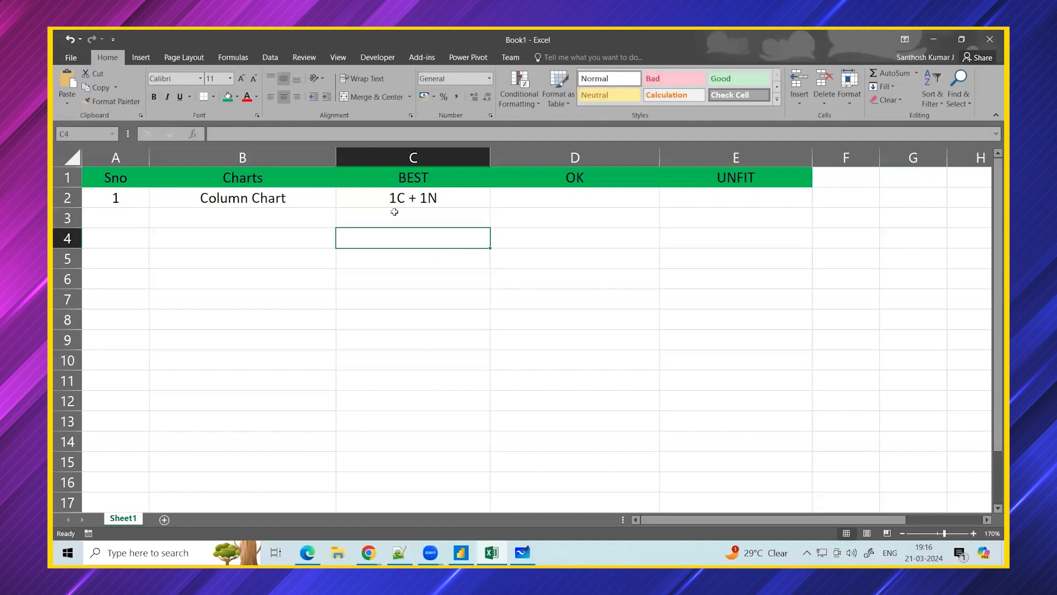
left_click(401, 196)
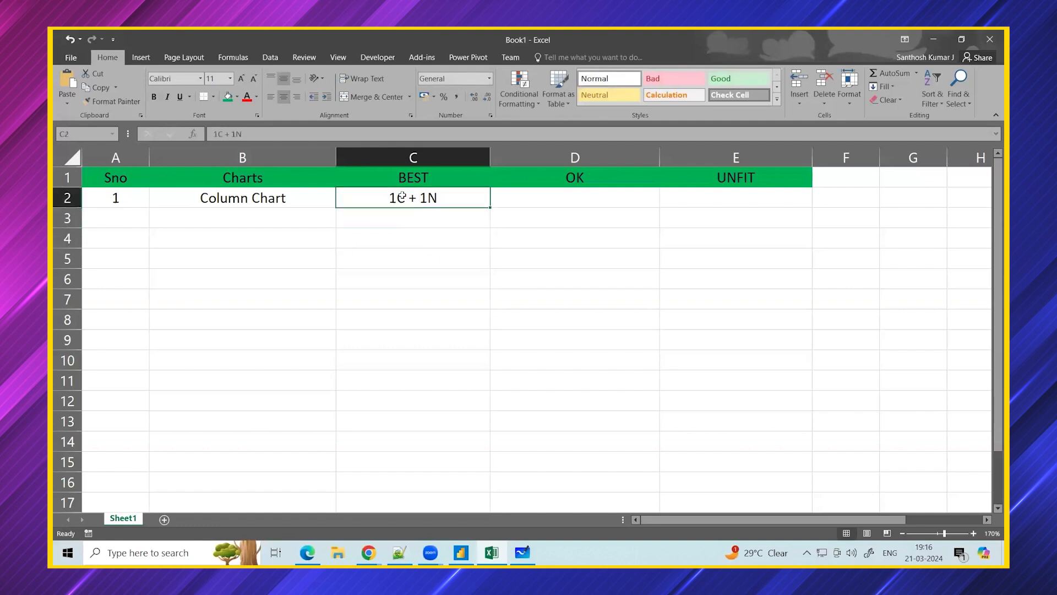
left_click(281, 197)
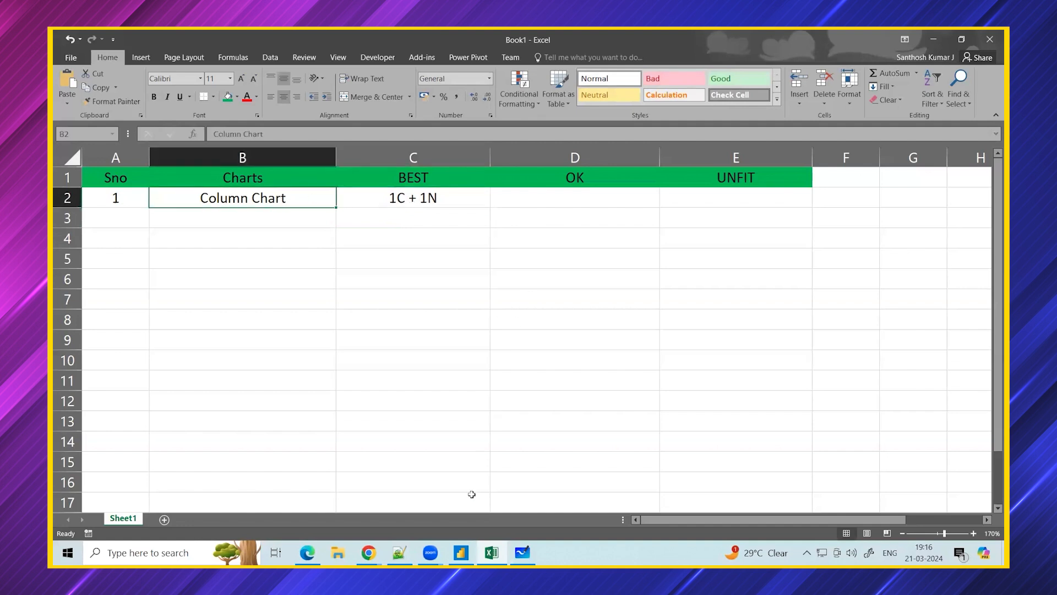
left_click(732, 204)
key("alt+Tab")
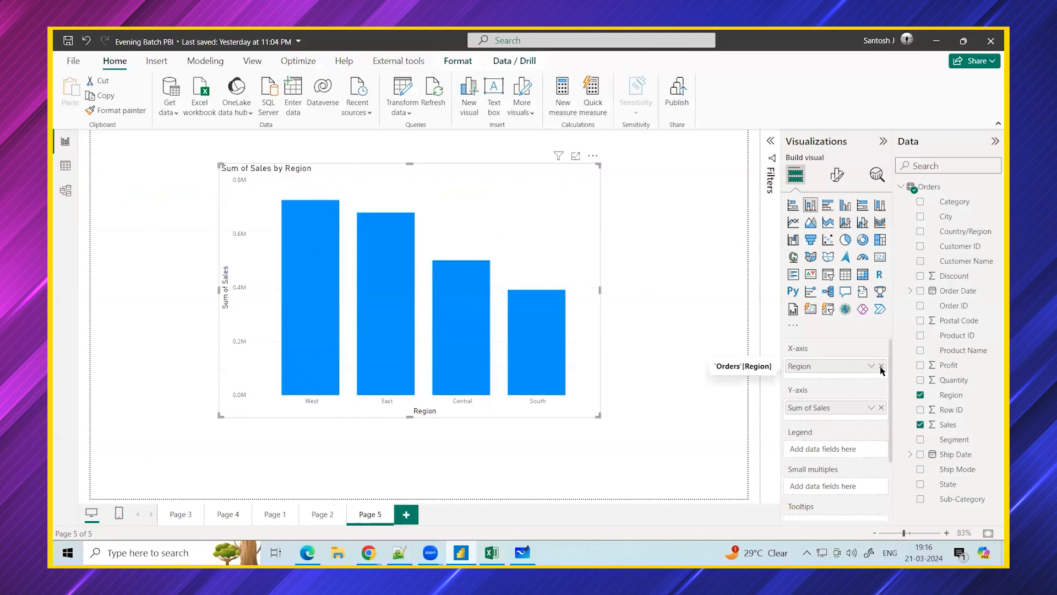
Swap Region for Profit on the x-axis and enlarge the Sum of Sales by Profit chart
left_click(881, 366)
left_click_drag(949, 365, 843, 367)
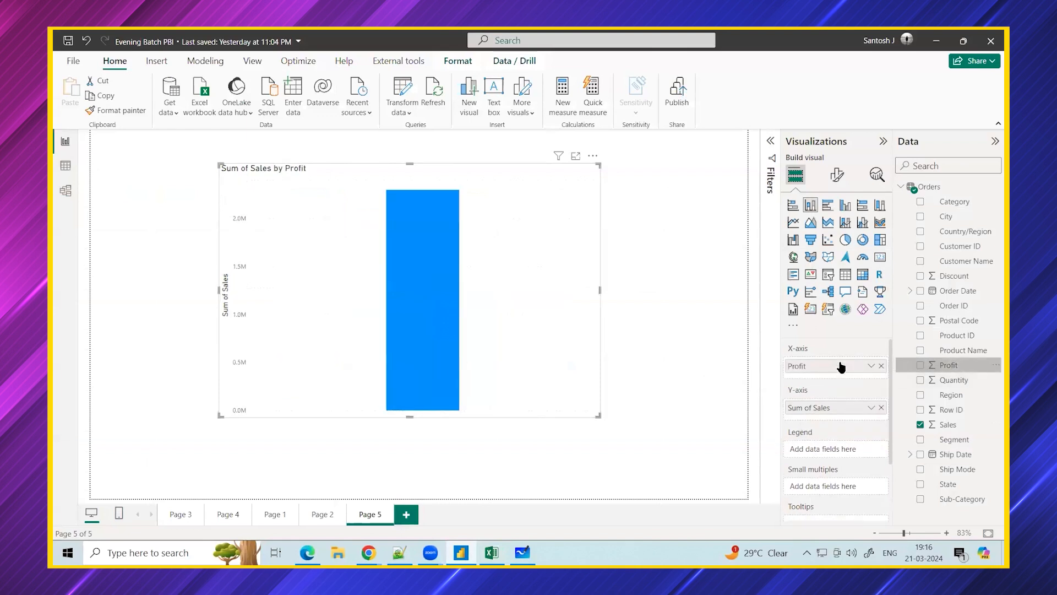
left_click_drag(599, 415, 704, 467)
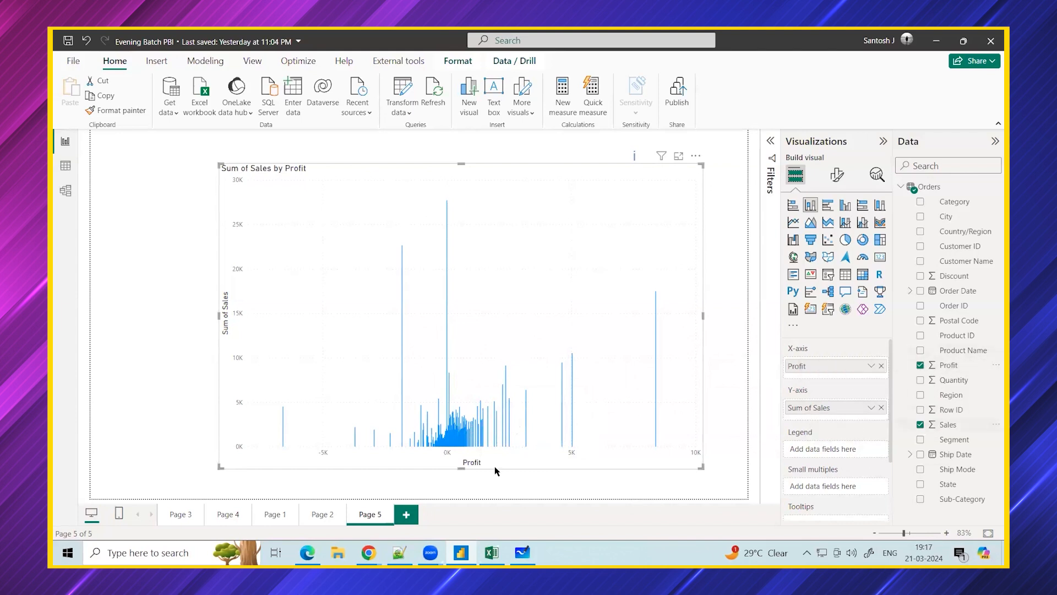
Enter 1N + 1N in cell E2 under UNFIT
left_click(492, 553)
double_click(713, 204)
type("1N + 1N")
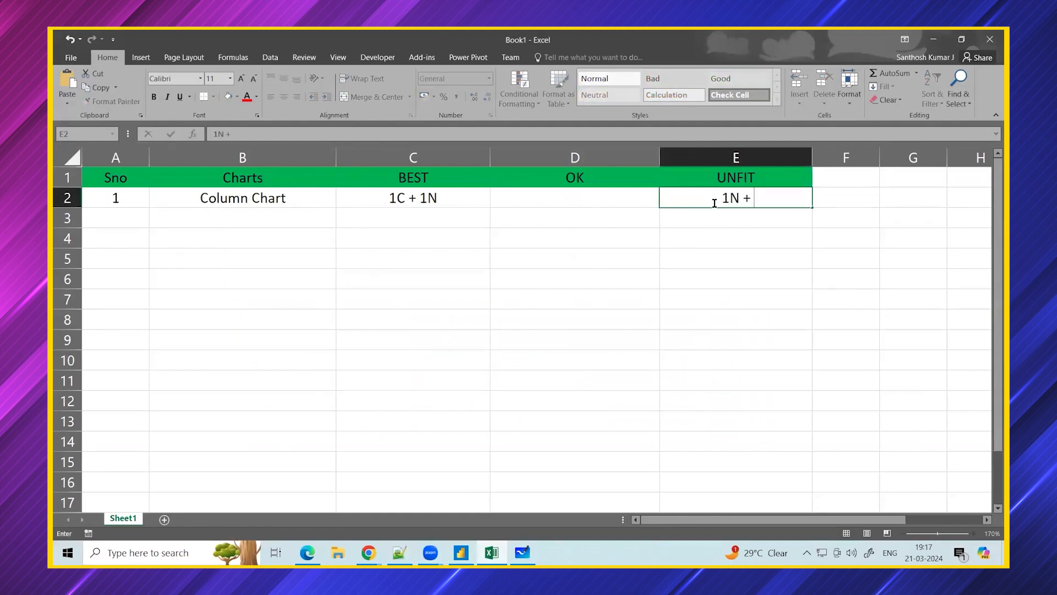
left_click(761, 275)
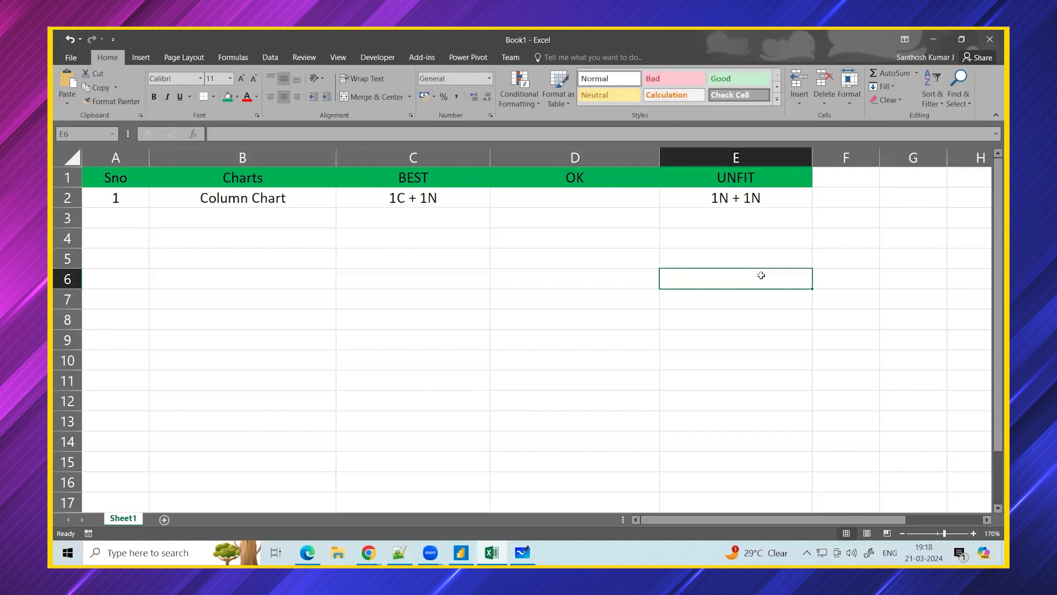
Fill the UNFIT header red and OK orange, and make the Sno and Charts header text white
left_click(703, 182)
left_click(236, 97)
left_click(237, 190)
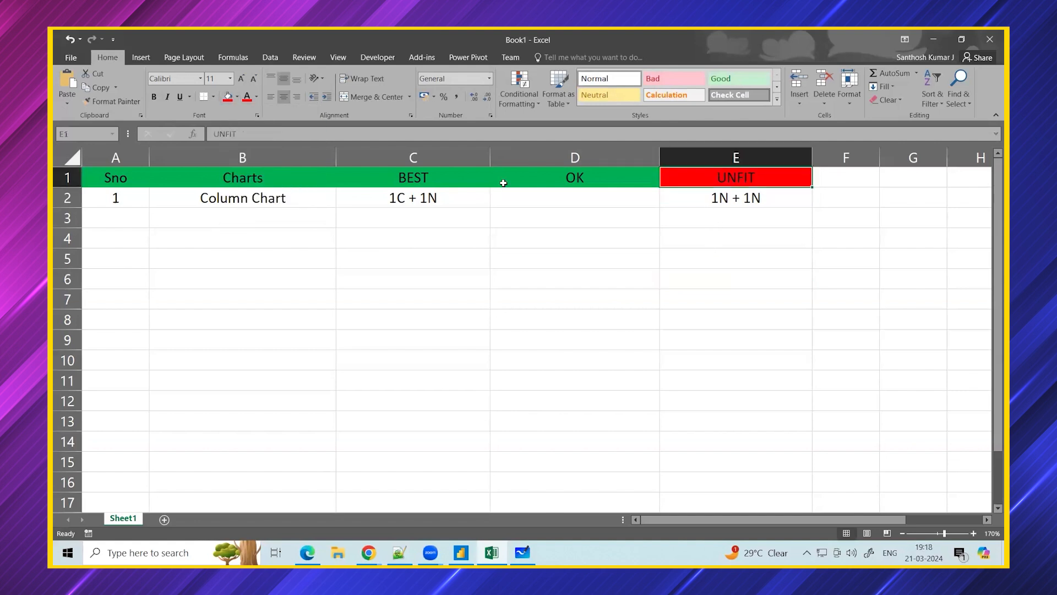
left_click(501, 181)
left_click(237, 98)
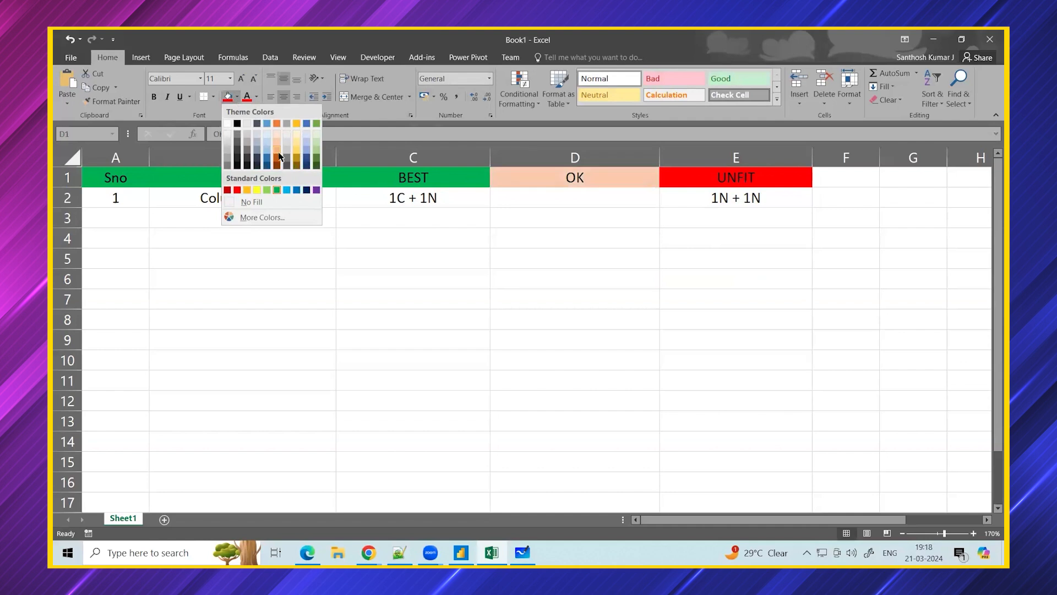
left_click(279, 161)
left_click(257, 97)
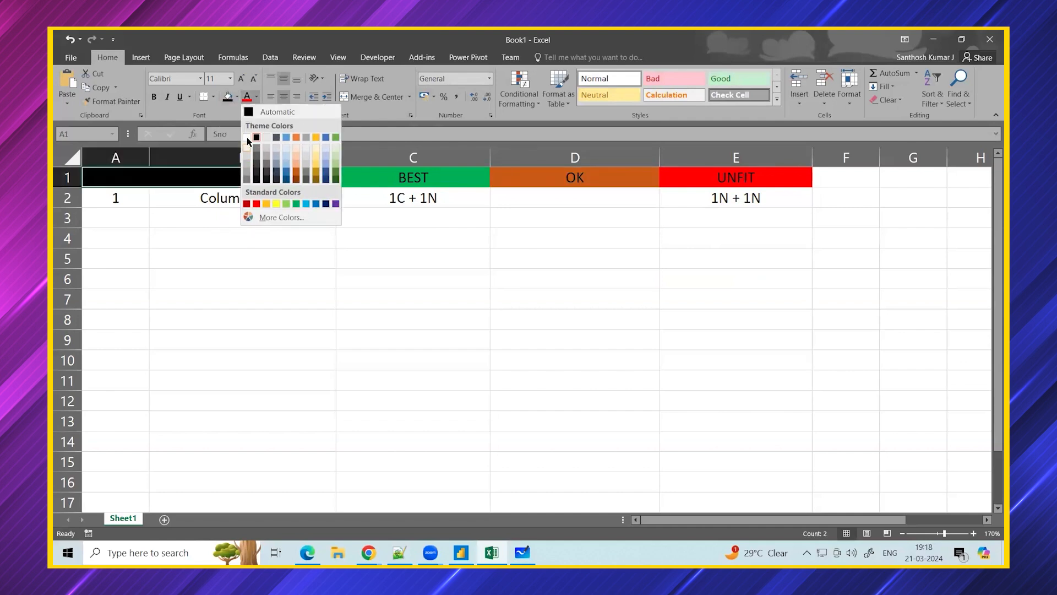
left_click(247, 137)
left_click(262, 325)
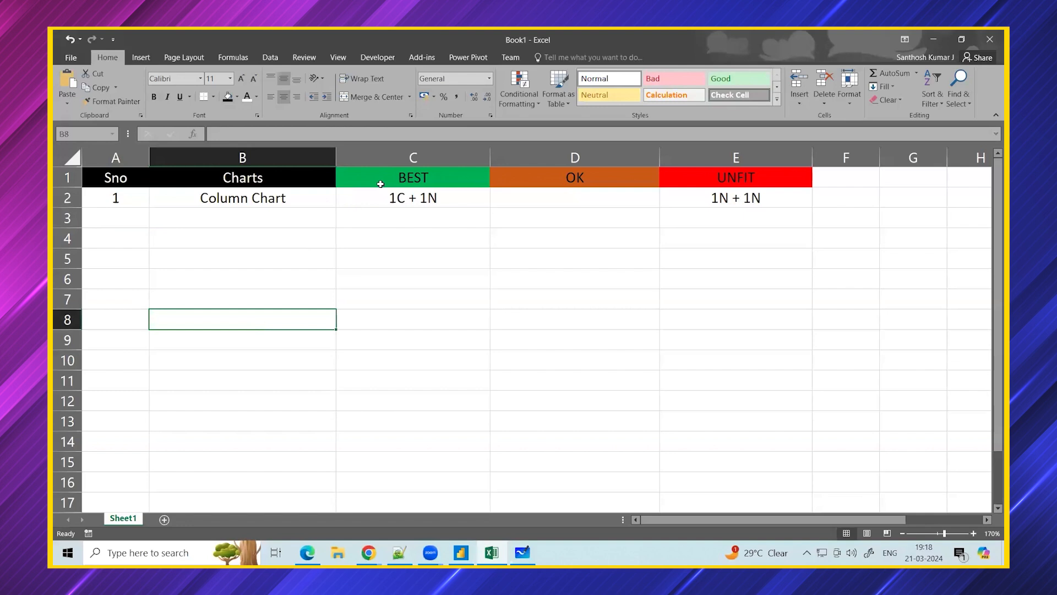
left_click(713, 179)
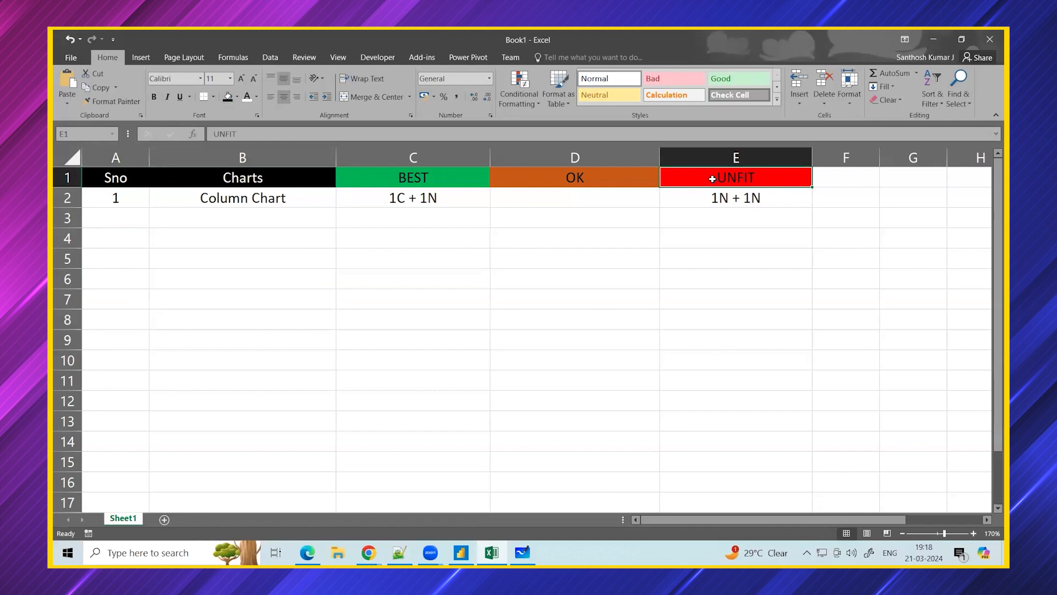
left_click(399, 553)
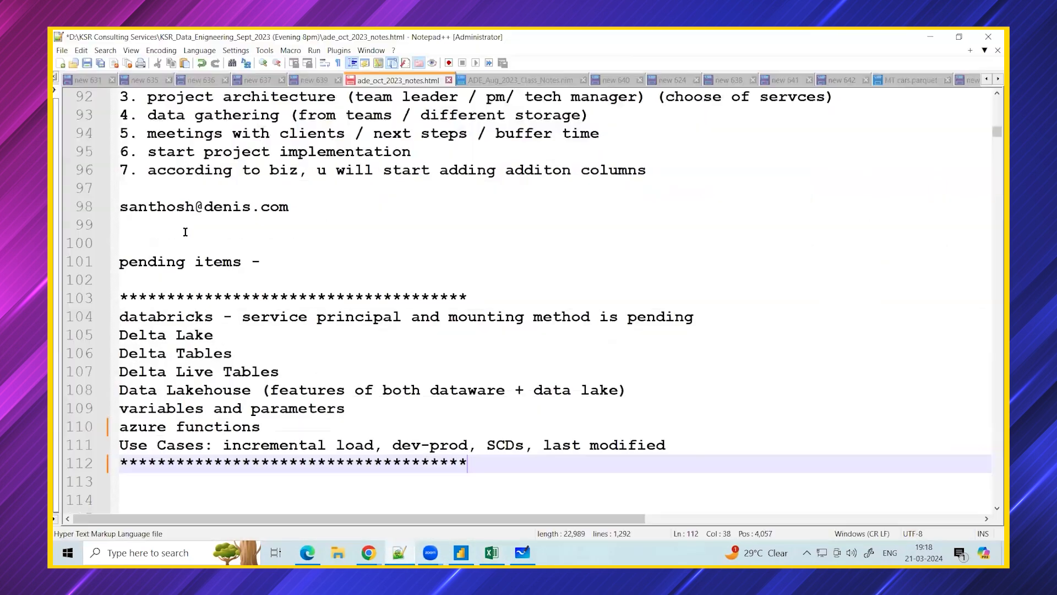
Add lines 1C and 1N to the notes
scroll(185, 232, "down", 10)
left_click(186, 231)
type("1C")
key("Return")
type("1N")
key("Return")
key("Return")
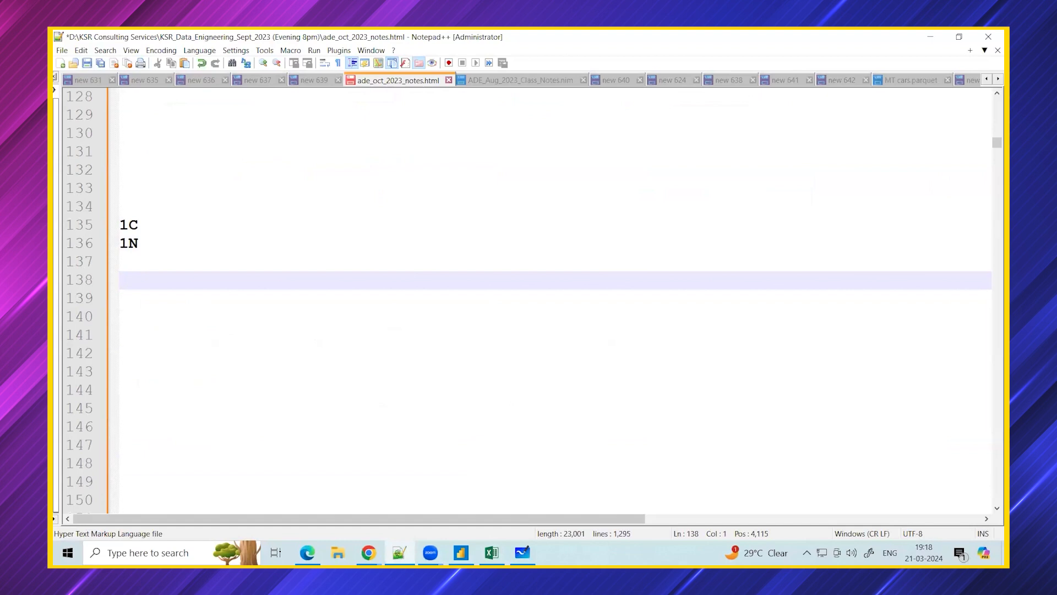
List the combinations 1N + 1N, 1C + 1C, 1N + 1C and 1C + 1N on new lines
key("alt+Tab")
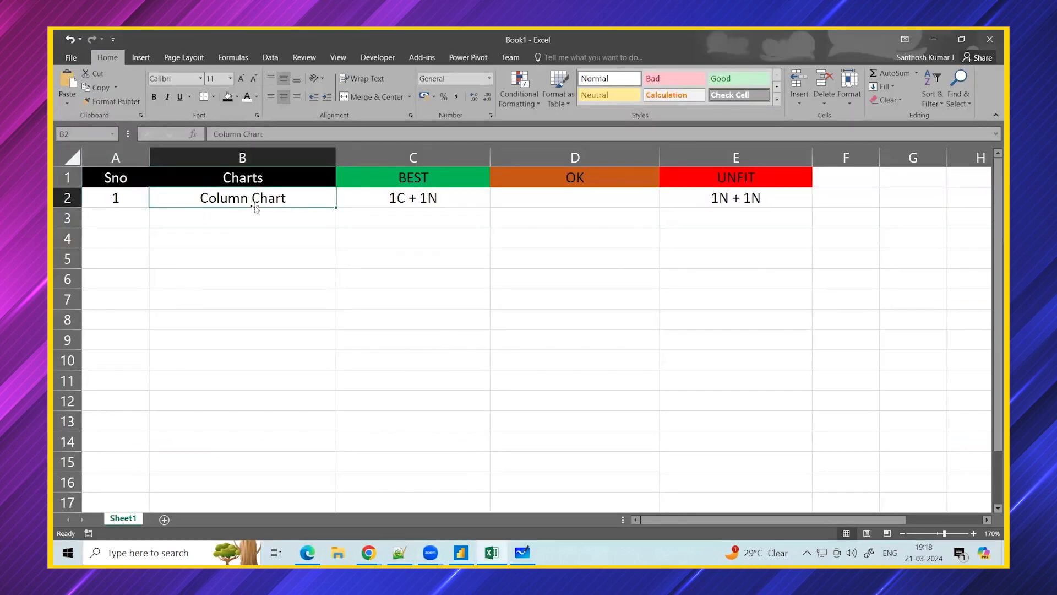
key("alt+Tab")
key("Return")
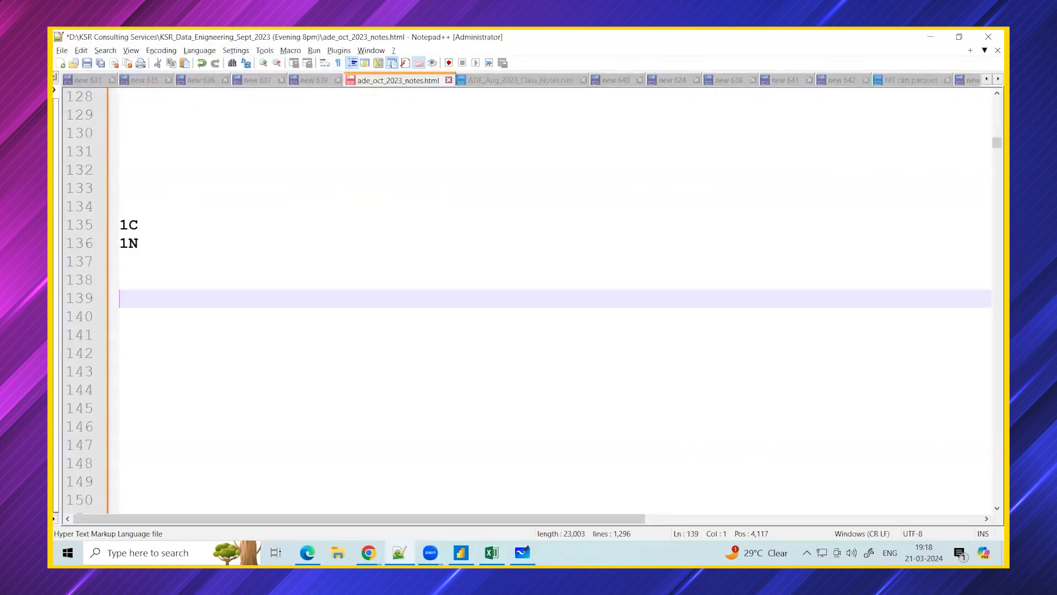
key("Return")
type("1N + 1N")
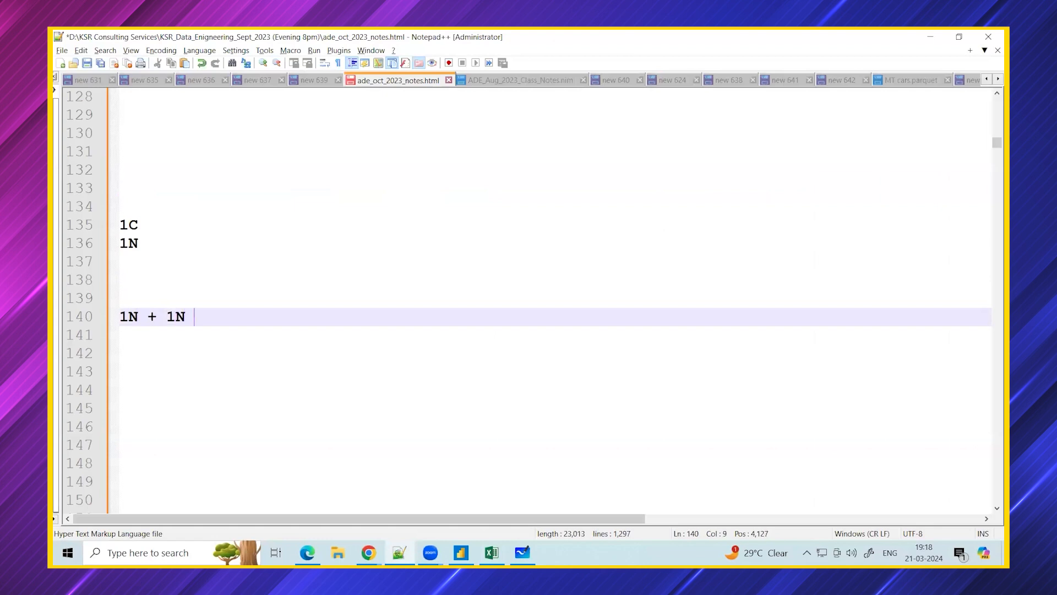
key("Return")
type("1C + 1")
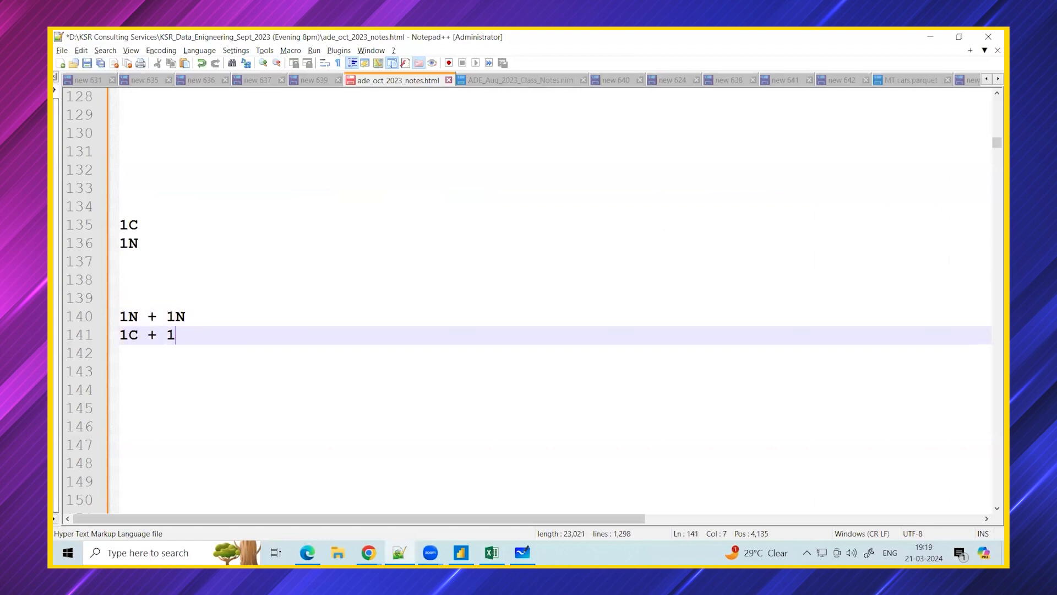
type("C")
key("Return")
type("1N + 1C")
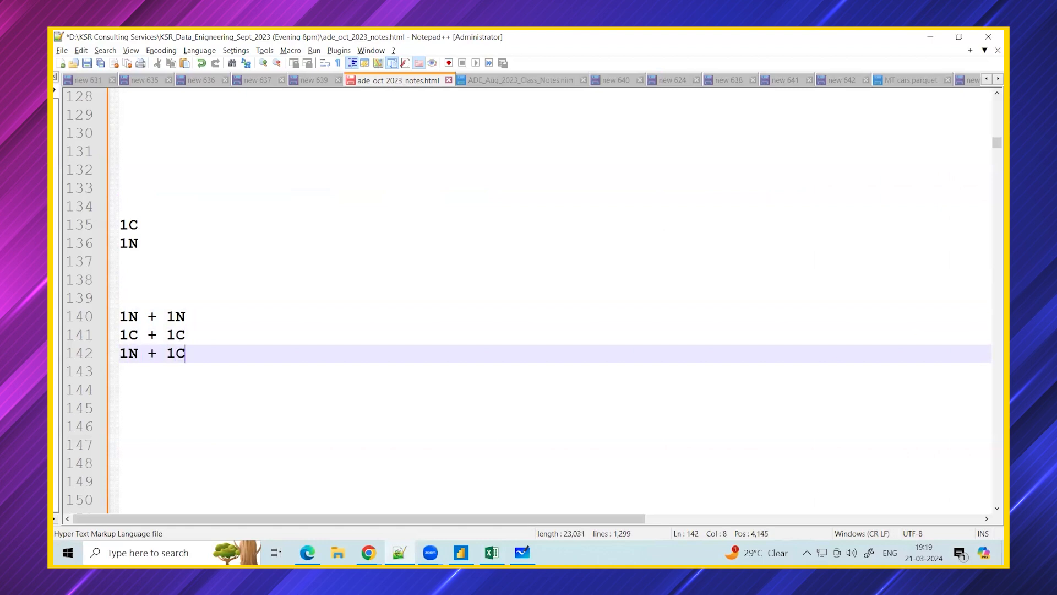
key("Return")
type("1")
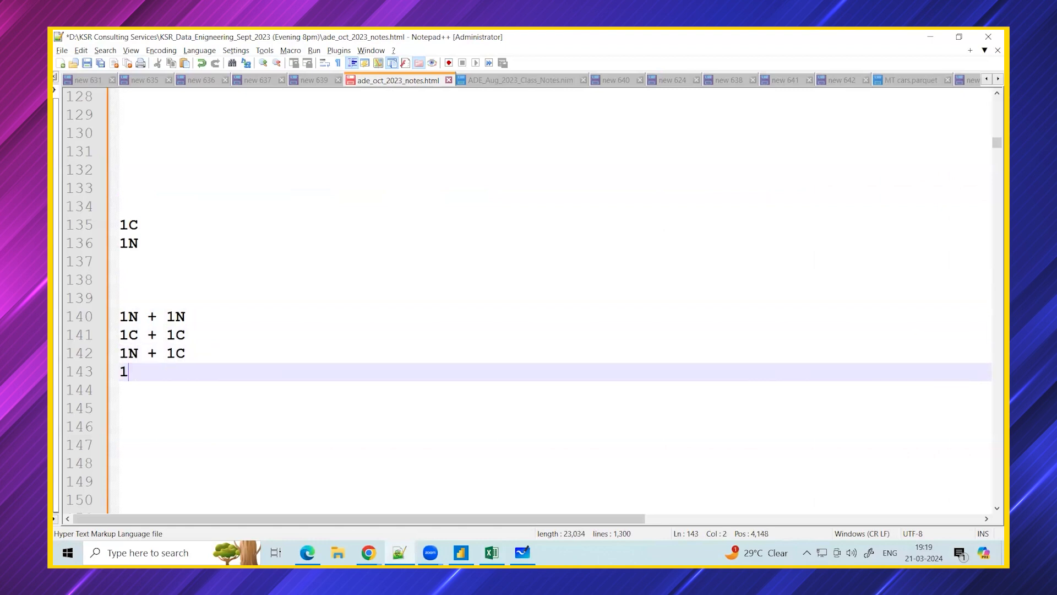
type("C + 1N")
Delete the extra 1C + 1N line from the notes
left_click_drag(198, 372, 119, 353)
left_click(179, 370)
double_click(134, 355)
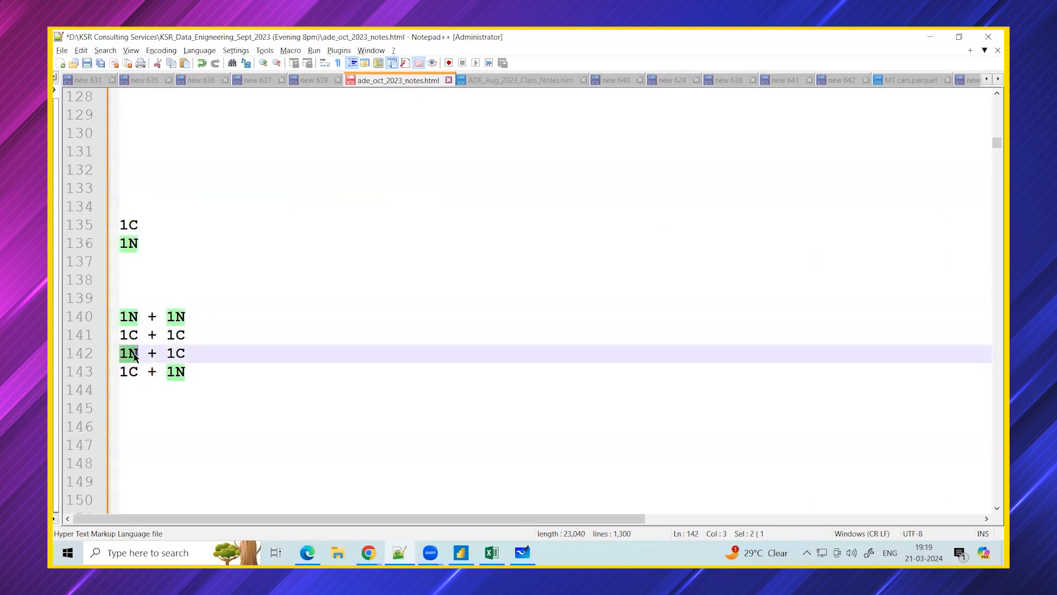
left_click(237, 364)
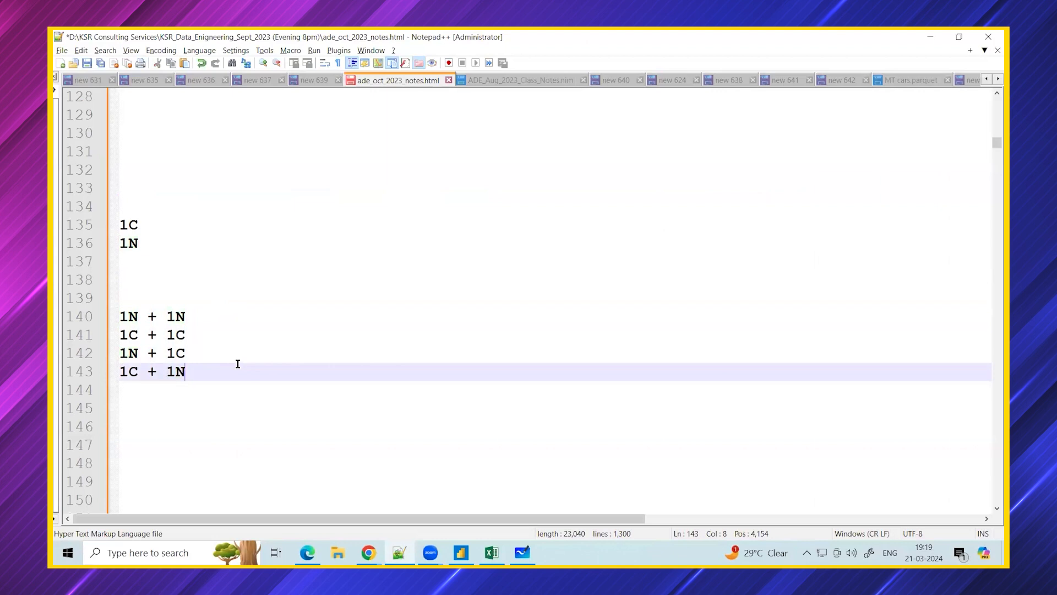
left_click_drag(197, 370, 120, 369)
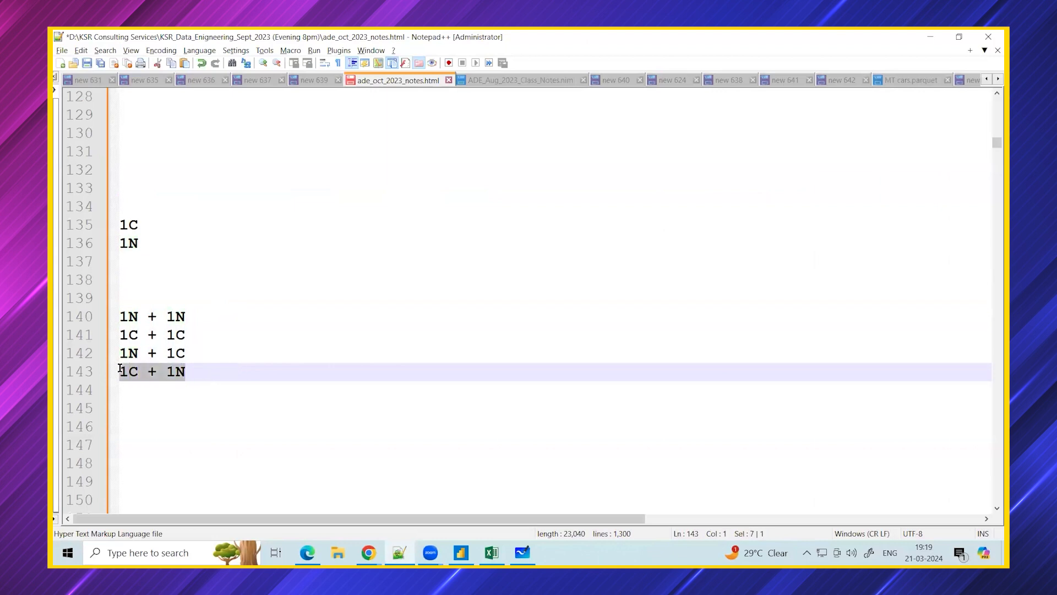
key("BackSpace")
key("BackSpace")
Append '--->UNFIT' to the 1N + 1N line and '---> BEST' to the 1N + 1C line
left_click_drag(196, 356, 120, 324)
left_click(213, 355)
left_click(212, 317)
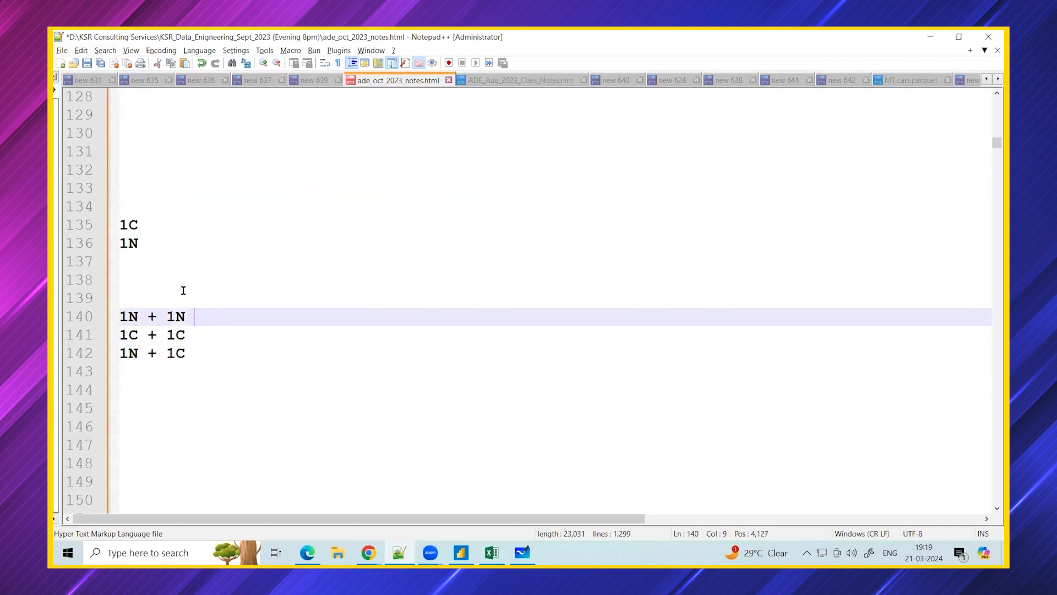
left_click(172, 293)
left_click(217, 309)
type("--->UNFIT")
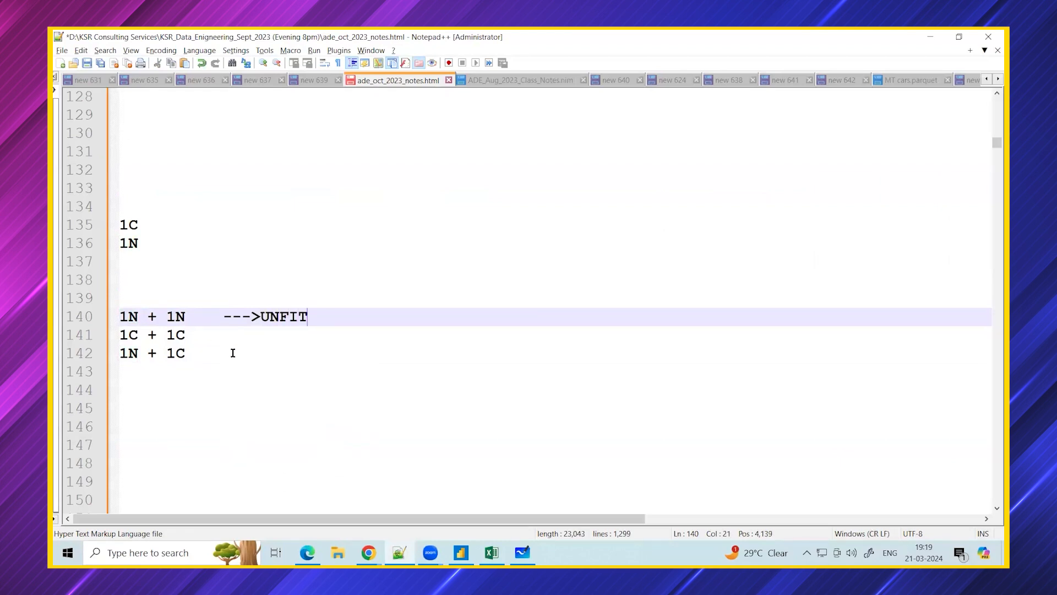
left_click(232, 353)
type("--")
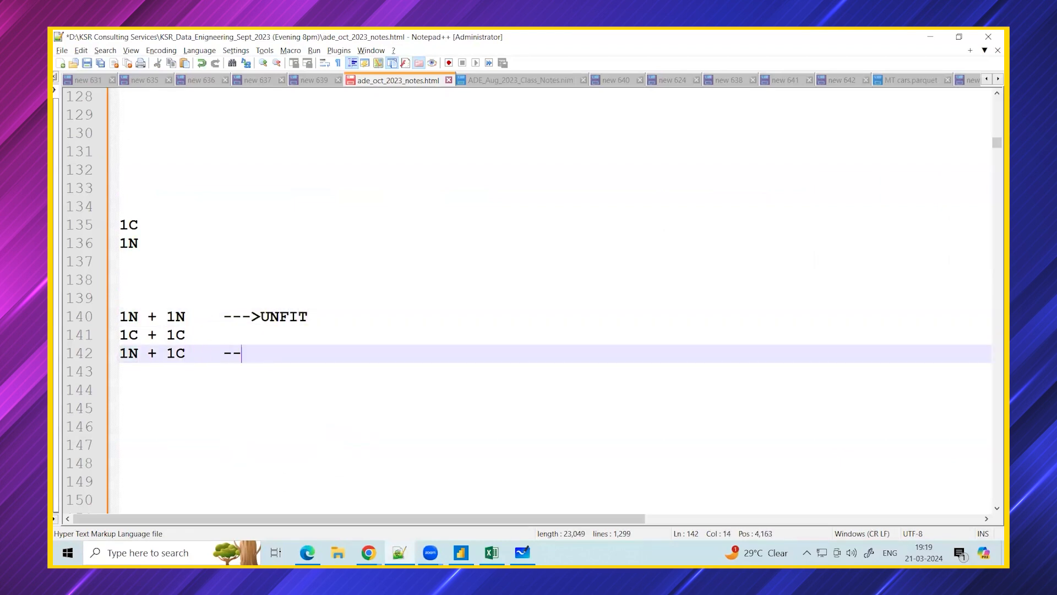
type("-> ")
type("GOOD")
key("BackSpace")
key("BackSpace")
key("BackSpace")
key("BackSpace")
type("BEST")
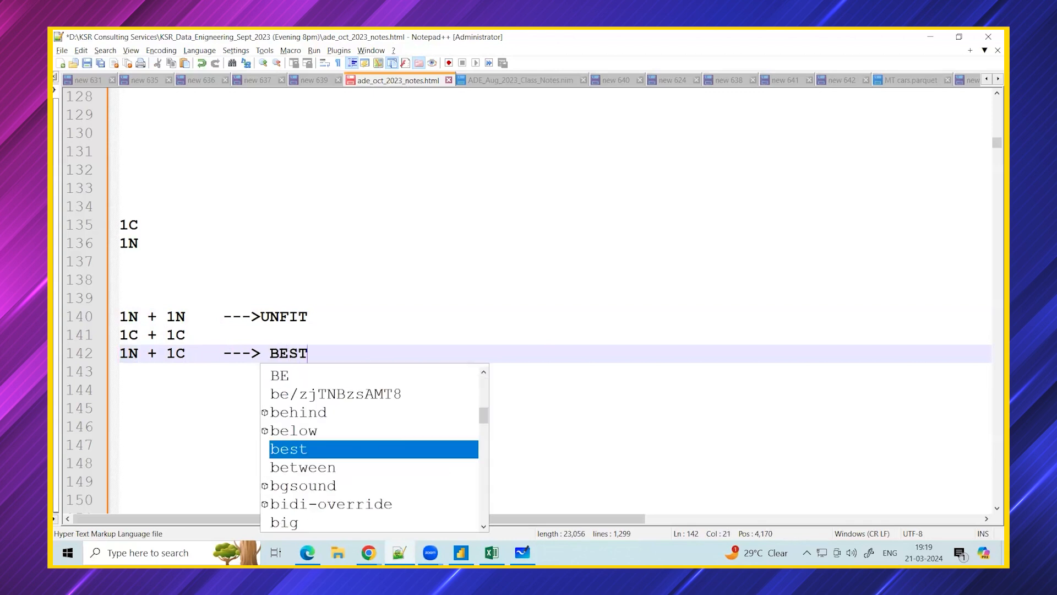
left_click(227, 331)
Review cells D4 and D2 in the Excel rating table
key("alt+Tab")
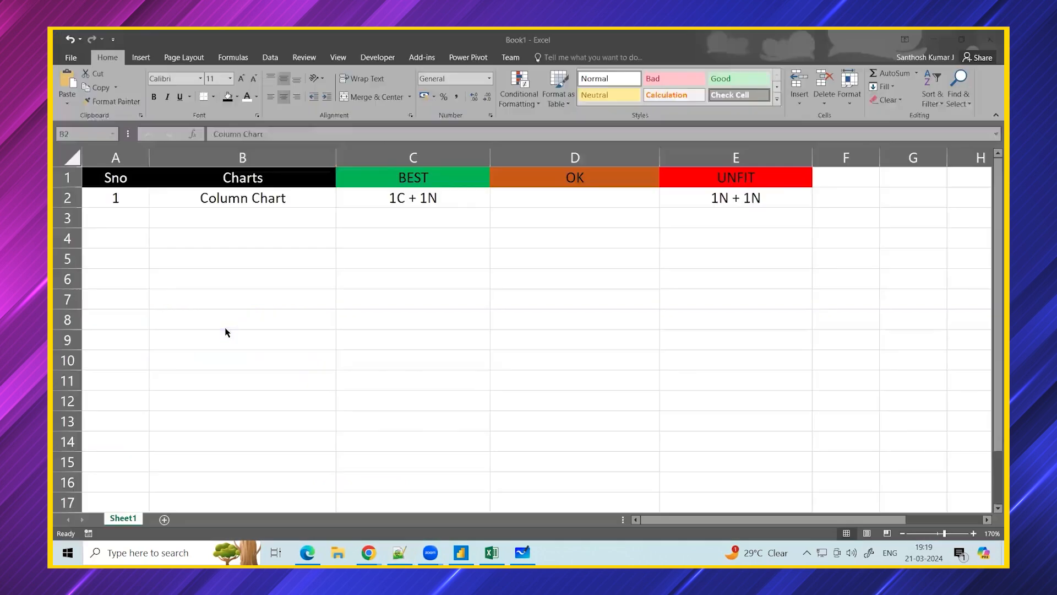
left_click(530, 236)
left_click(536, 204)
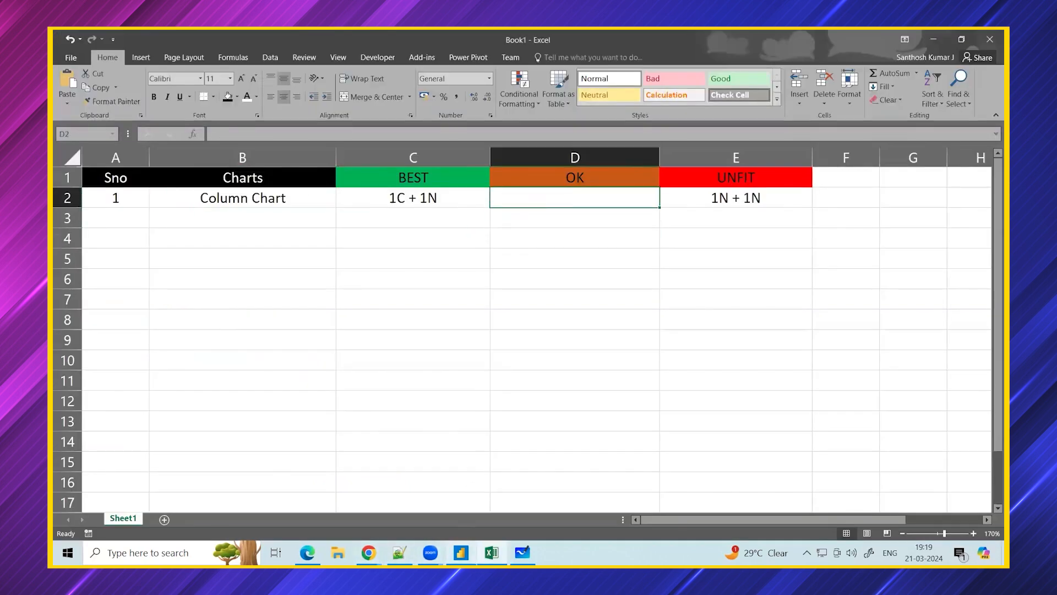
left_click(461, 552)
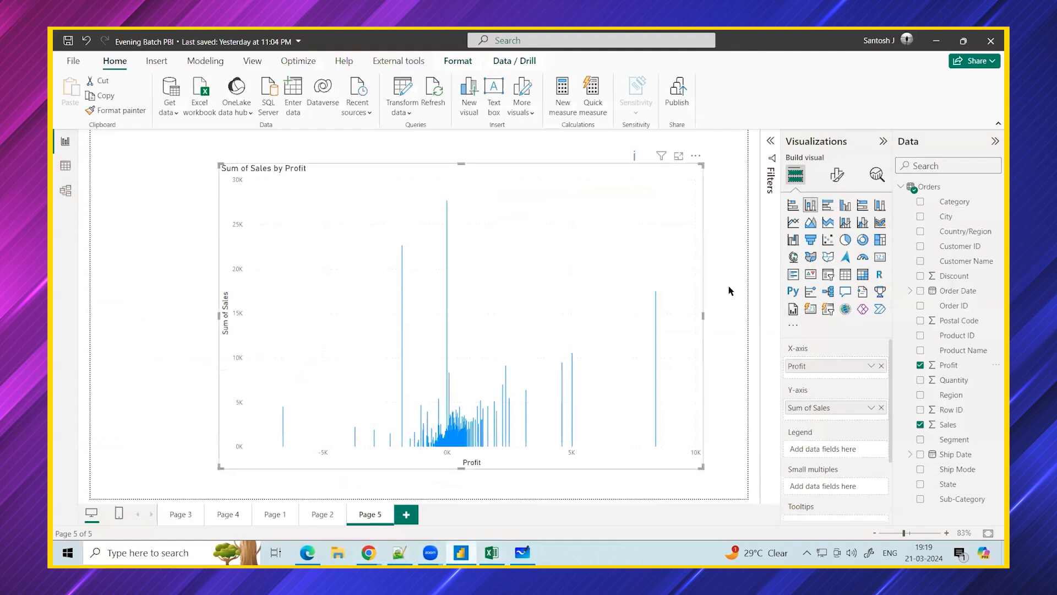
Plot Sum of Sales by Region, then move Sales onto the X-axis for Count of Region by Sales
left_click(882, 408)
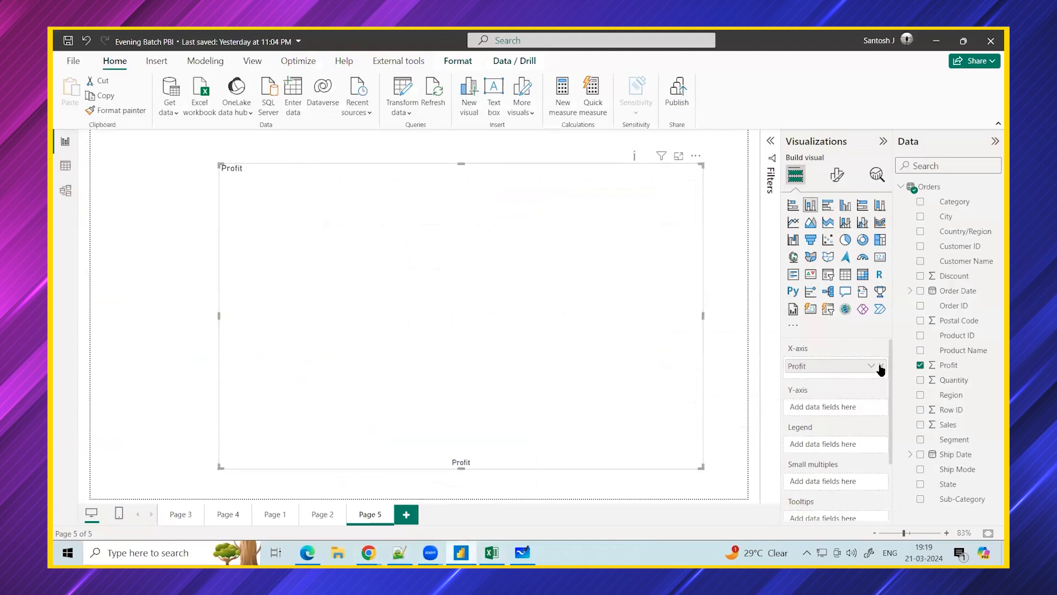
left_click(881, 366)
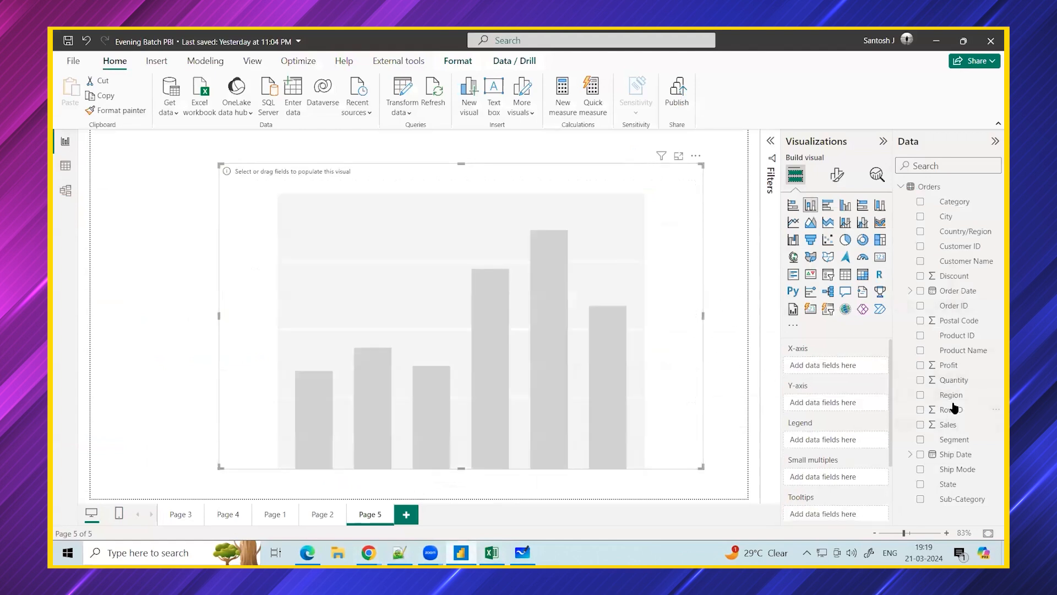
left_click_drag(951, 396, 844, 371)
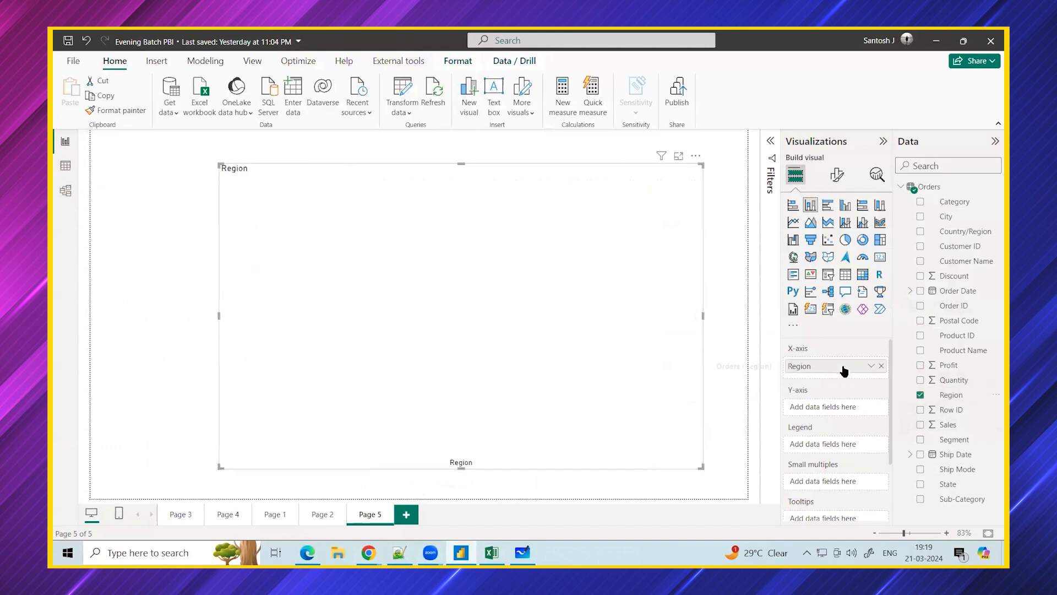
left_click_drag(947, 424, 837, 409)
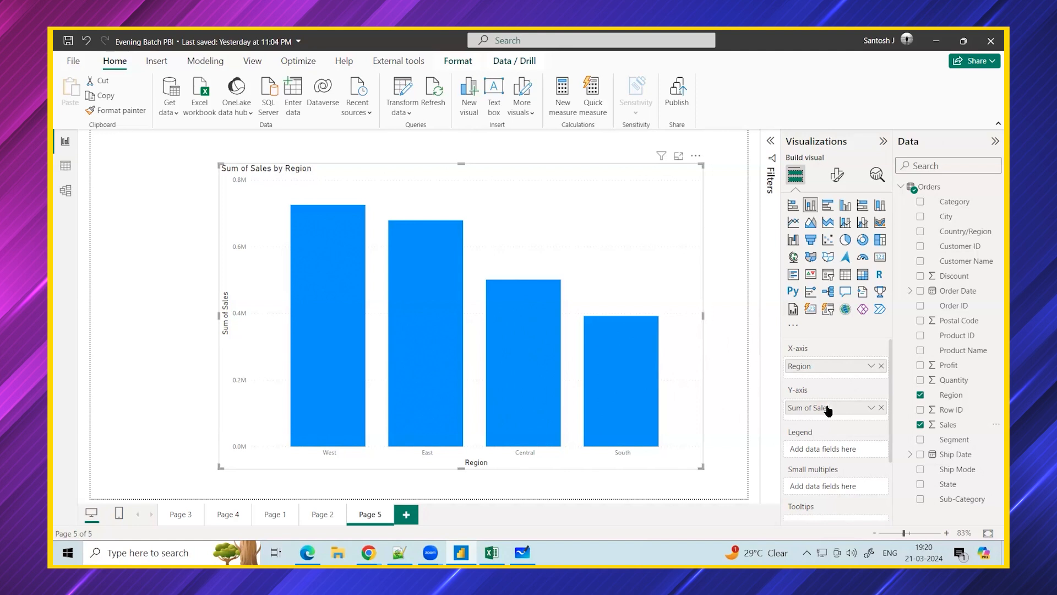
mouse_move(828, 411)
left_mouse_down()
mouse_move(822, 381)
mouse_move(812, 420)
left_mouse_up()
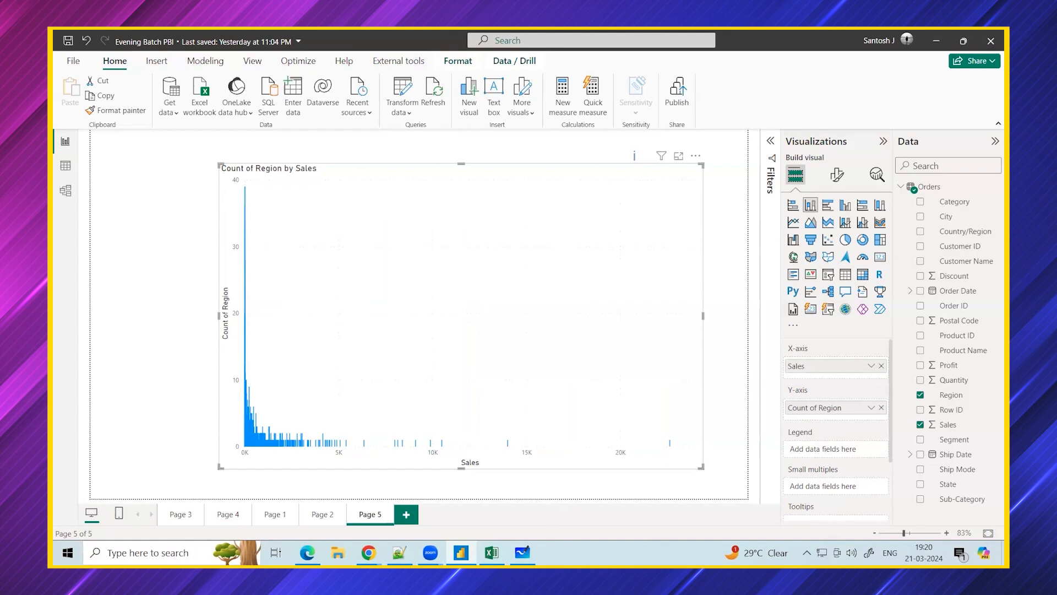
left_click(522, 552)
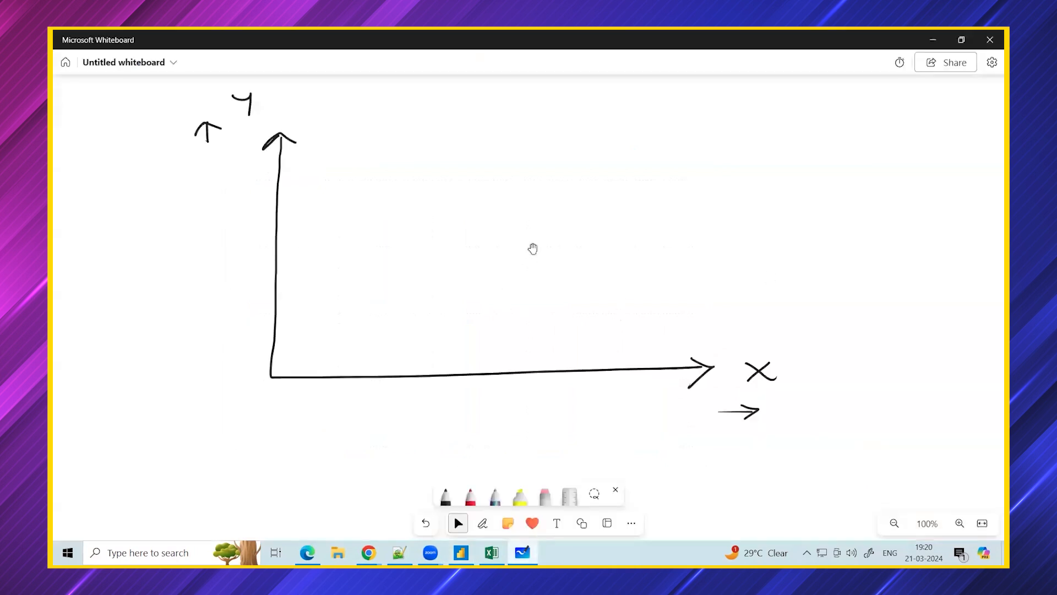
Handwrite '(Num)' by the Y arrow and '(cat)' by the X arrow with the pen
key("alt+w")
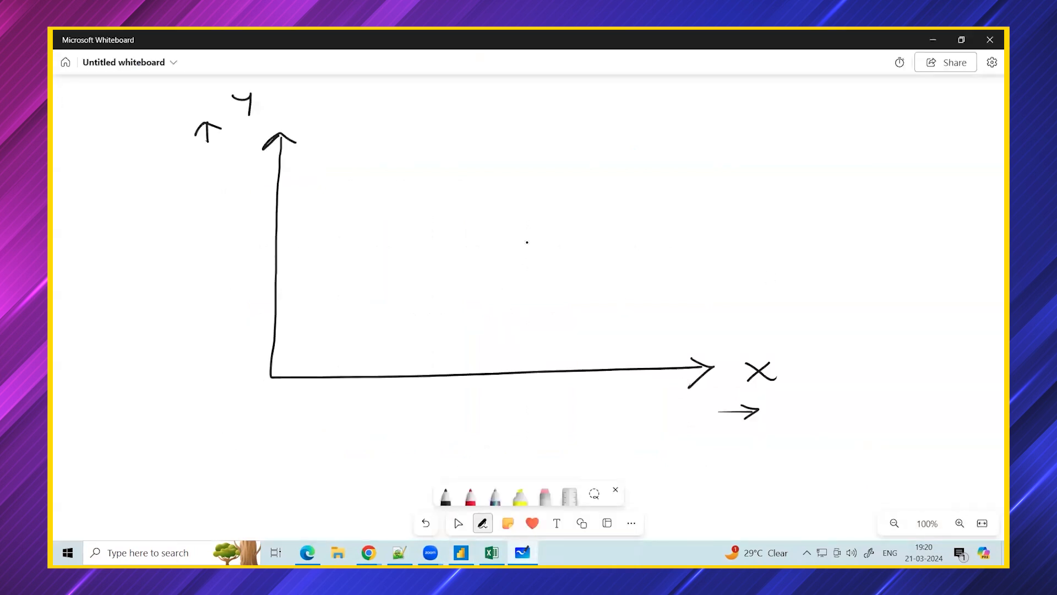
mouse_move(179, 160)
left_mouse_down()
mouse_move(179, 181)
mouse_move(257, 170)
left_mouse_up()
left_click_drag(821, 403, 802, 429)
left_click_drag(843, 417, 864, 424)
mouse_move(872, 410)
left_mouse_down()
mouse_move(872, 423)
mouse_move(882, 413)
left_mouse_up()
left_click_drag(903, 402, 875, 432)
Underline both the '(cat)' and '(Num)' labels
left_click_drag(767, 458, 866, 453)
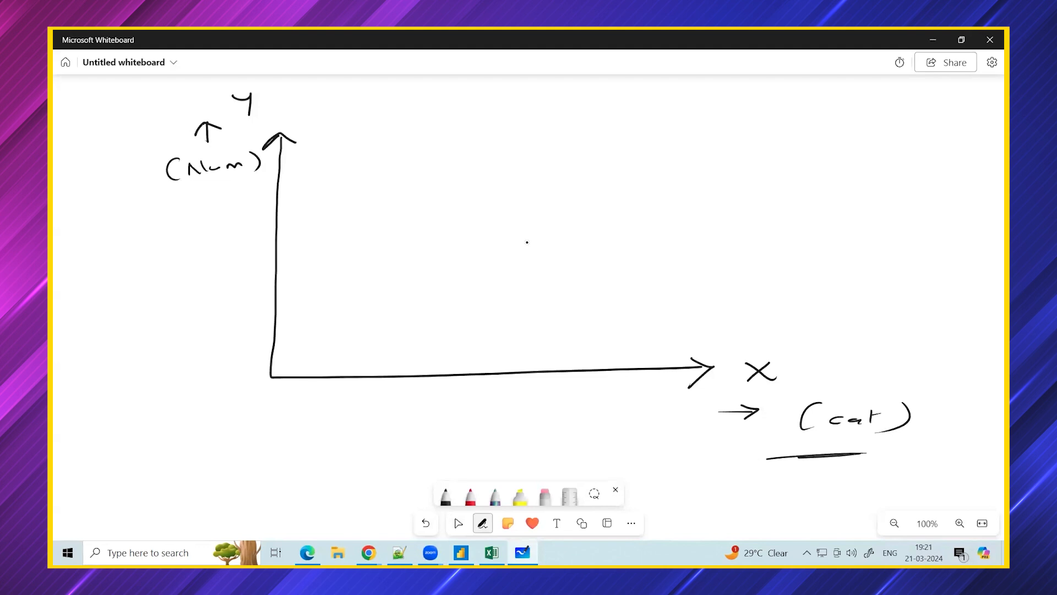
left_click_drag(802, 445, 870, 447)
left_click_drag(799, 457, 858, 455)
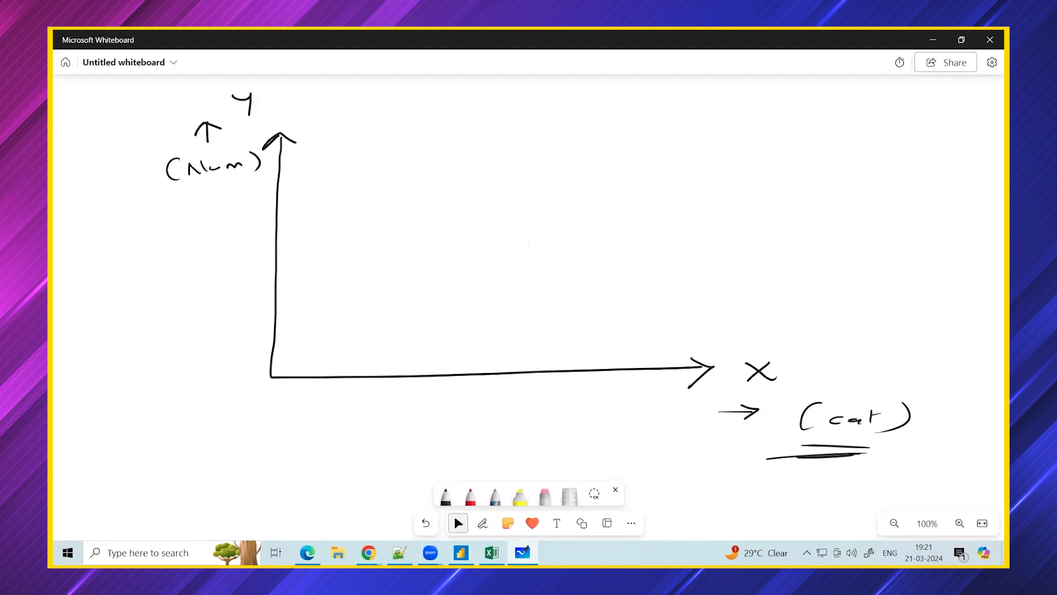
left_click_drag(156, 198, 258, 186)
left_click_drag(174, 199, 246, 193)
key("alt+Tab")
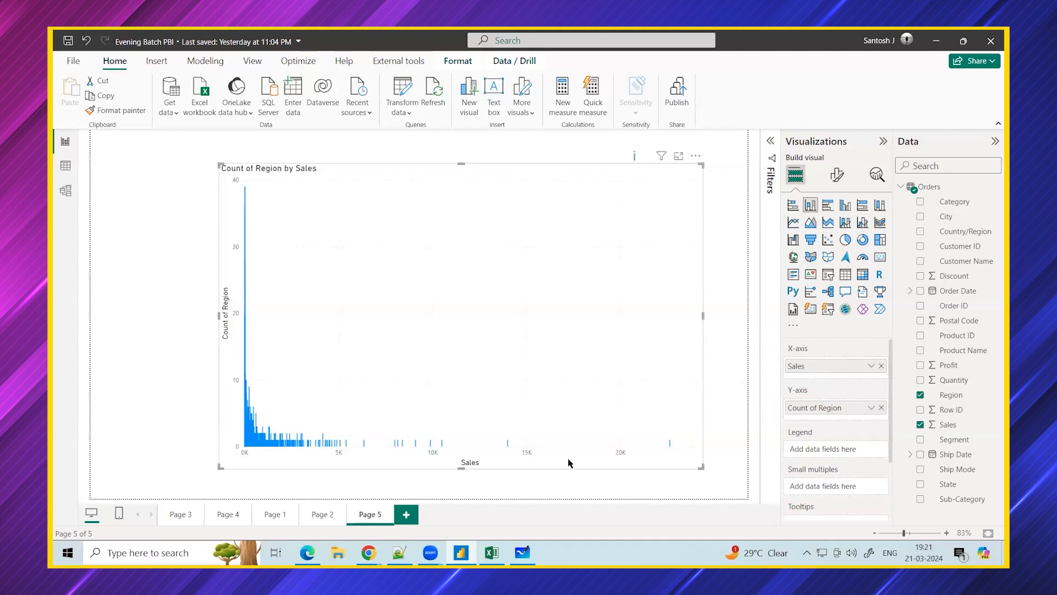
Compare with the whiteboard sketch and clear Count of Region and Sales from the chart
left_click(522, 552)
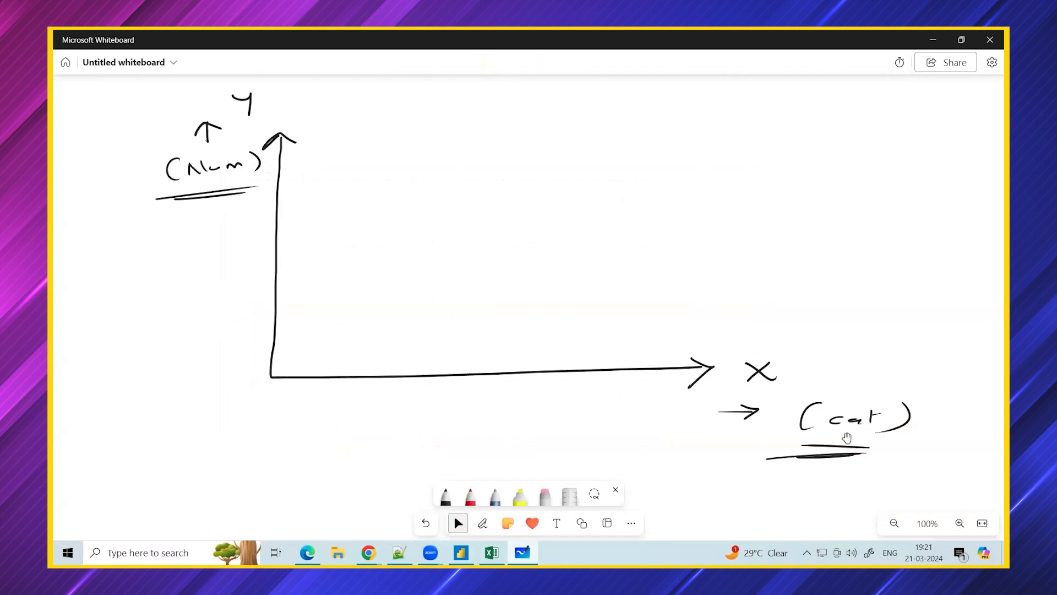
key("alt+Tab")
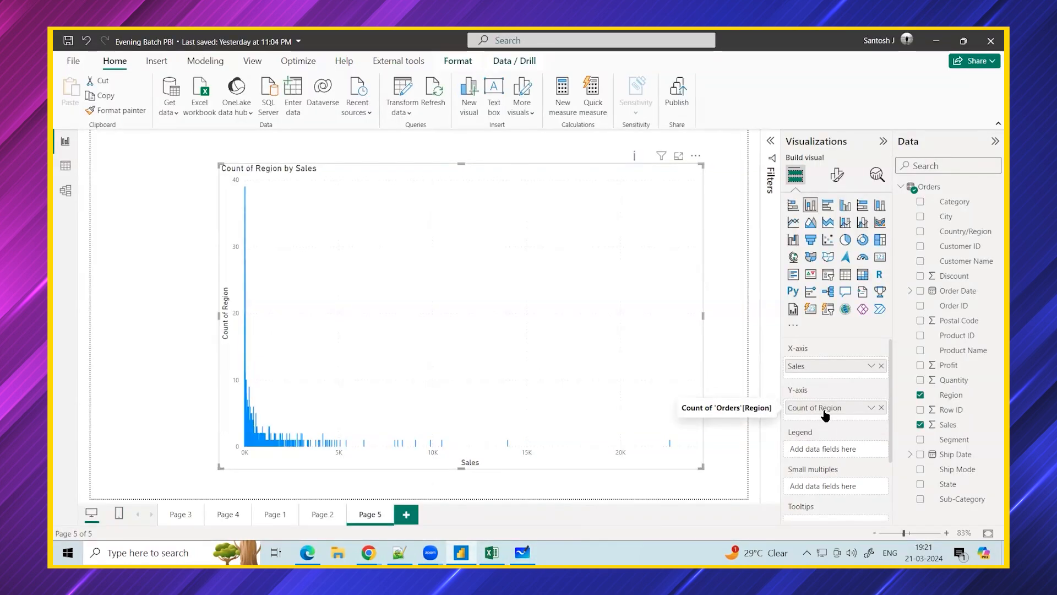
key("alt+Tab")
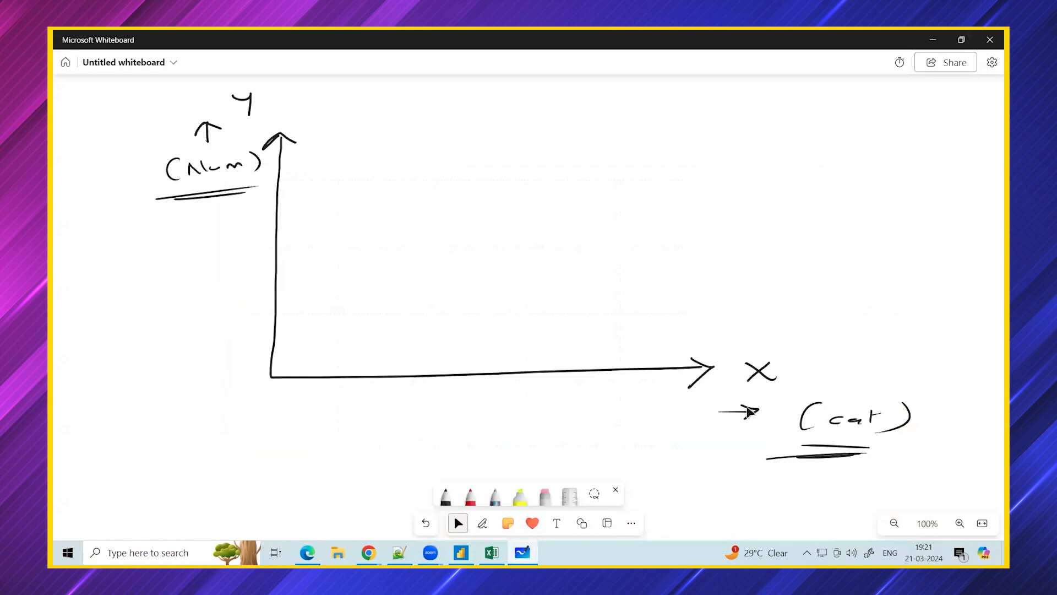
key("alt+Tab")
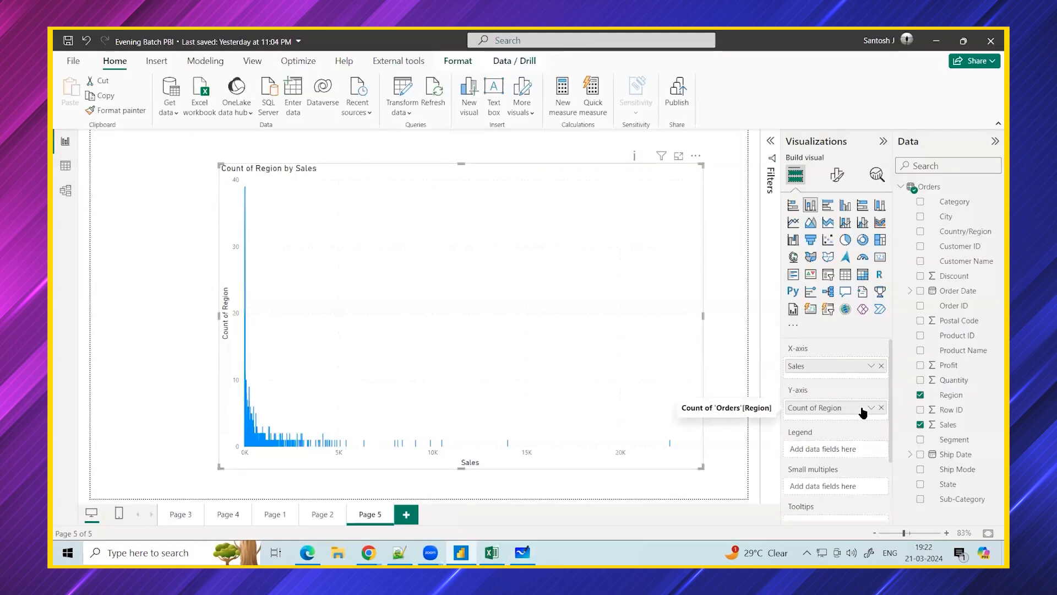
left_click(881, 408)
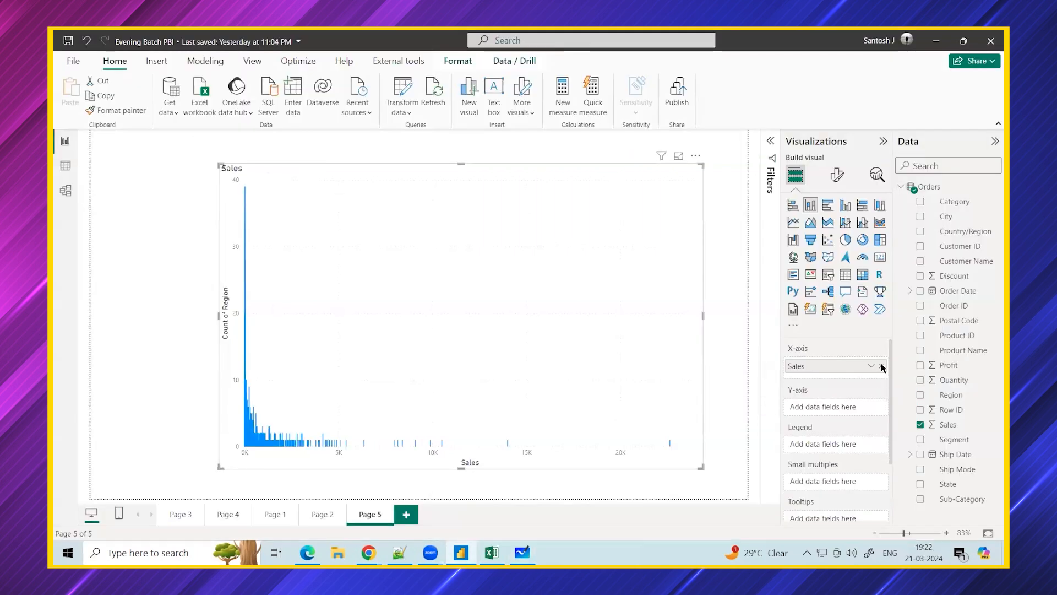
left_click(882, 367)
Put Region on the X-axis and Sales on the Y-axis, then remove Sum of Sales again
left_click_drag(954, 392, 847, 369)
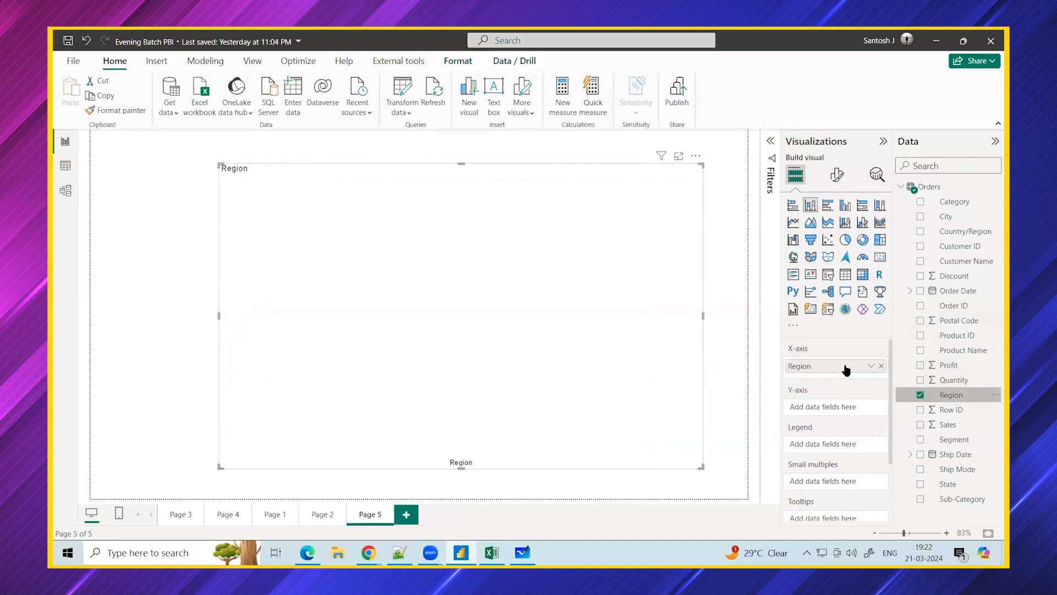
left_click_drag(947, 424, 835, 417)
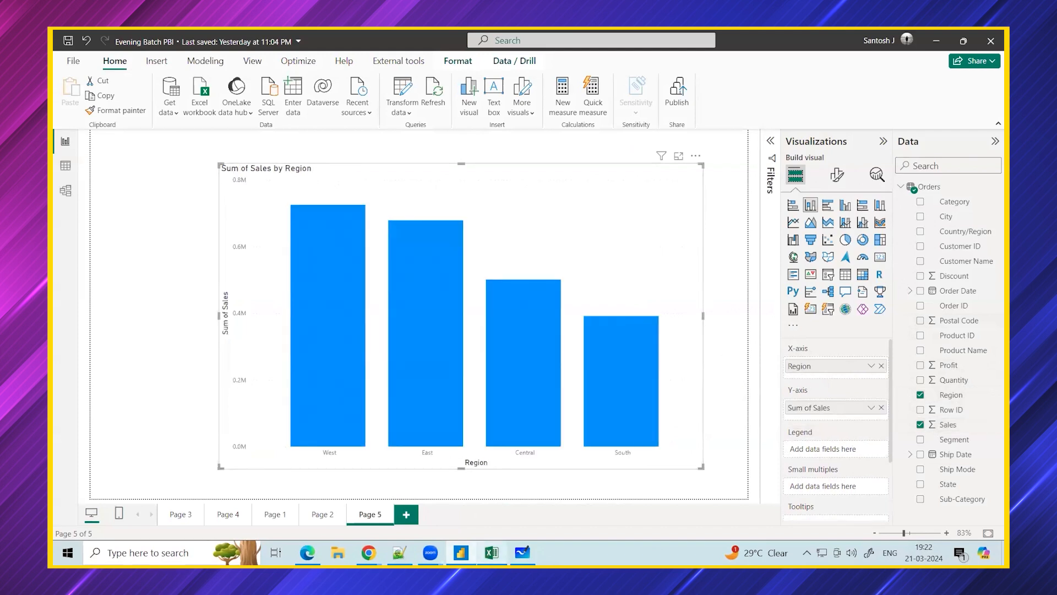
key("alt+Tab")
left_click(417, 203)
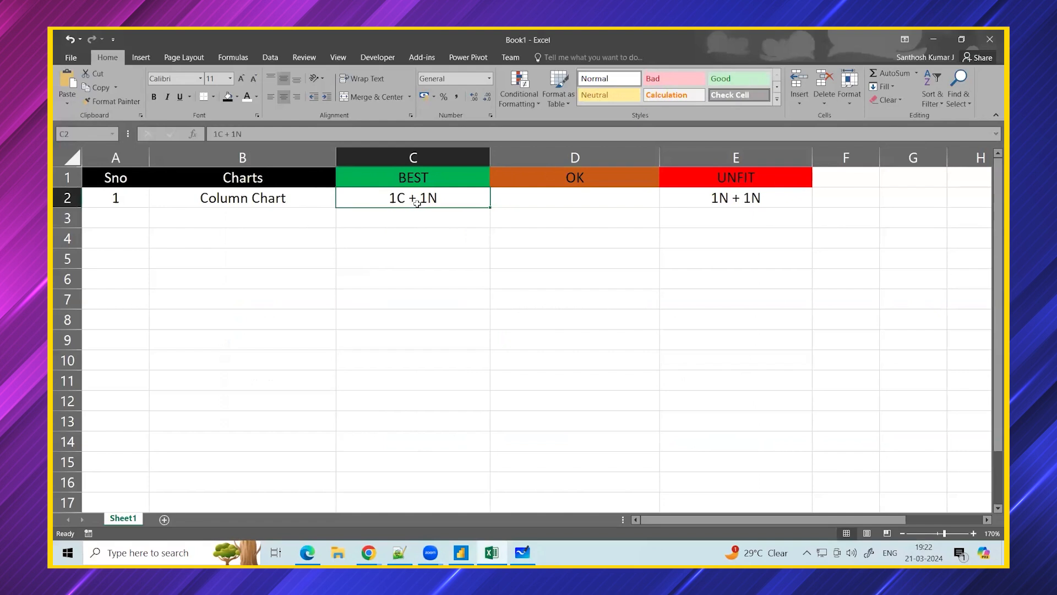
key("alt+Tab")
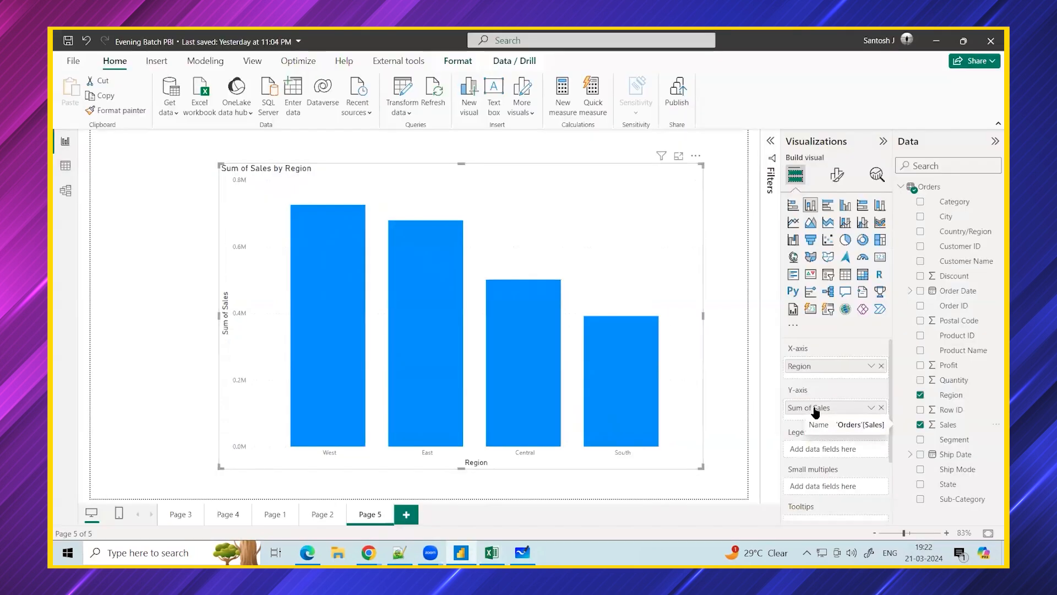
left_click(881, 408)
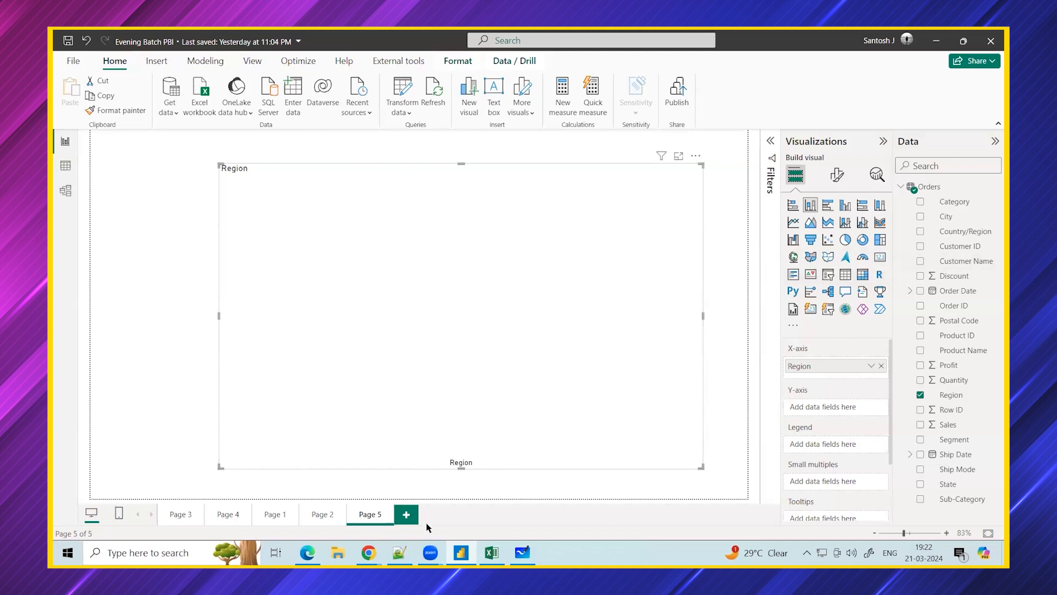
Add Customer Name to the Y-axis to chart Count of Customer Name by Region
left_click(399, 552)
left_click_drag(188, 335, 123, 335)
key("alt+Tab")
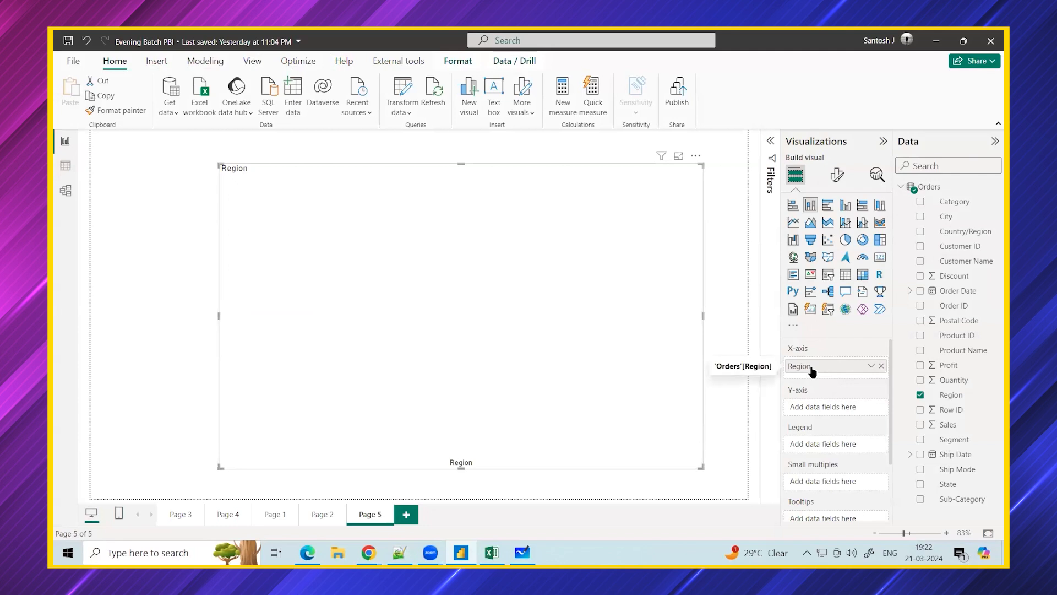
left_click_drag(961, 267, 852, 414)
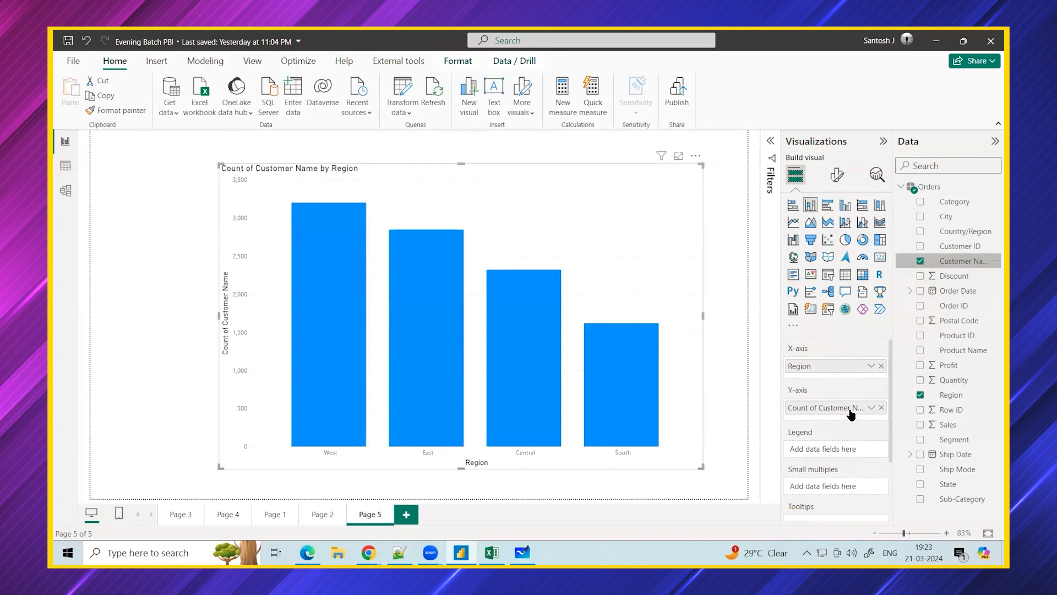
Read the customer counts on the West, East, Central and South bars
mouse_move(328, 286)
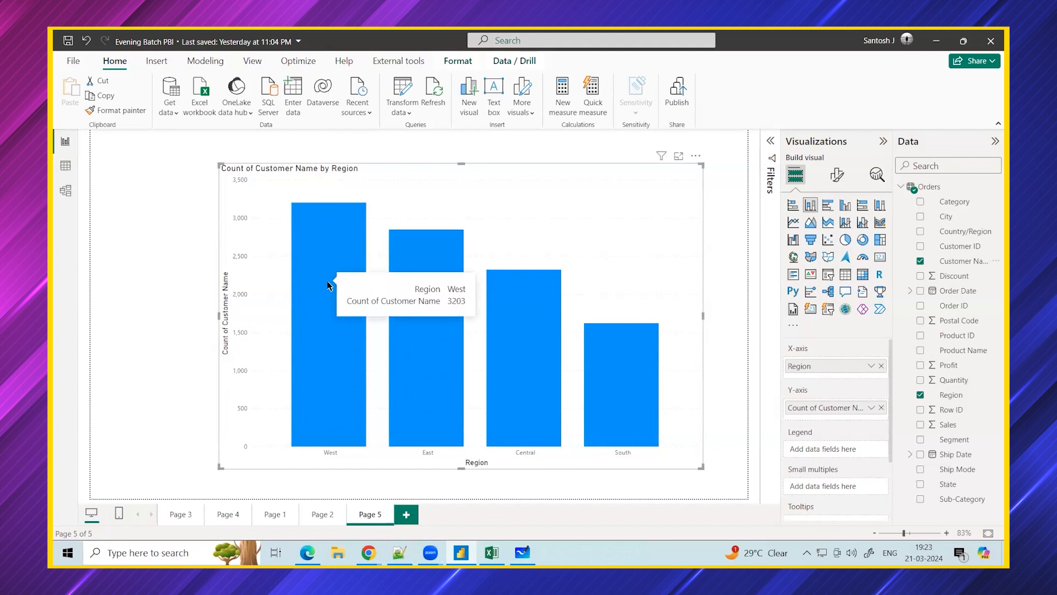
mouse_move(425, 283)
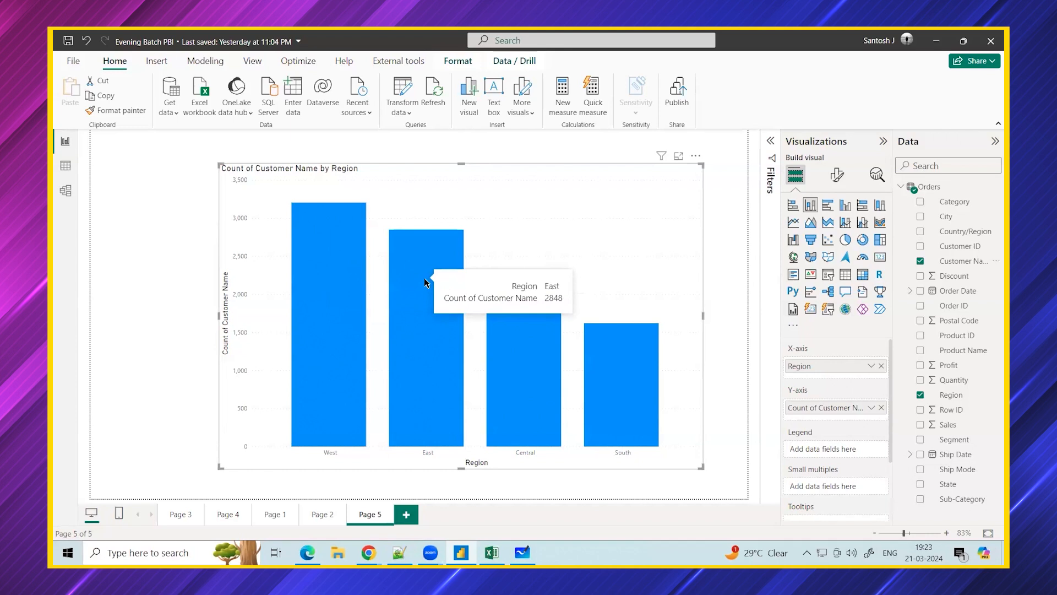
mouse_move(510, 351)
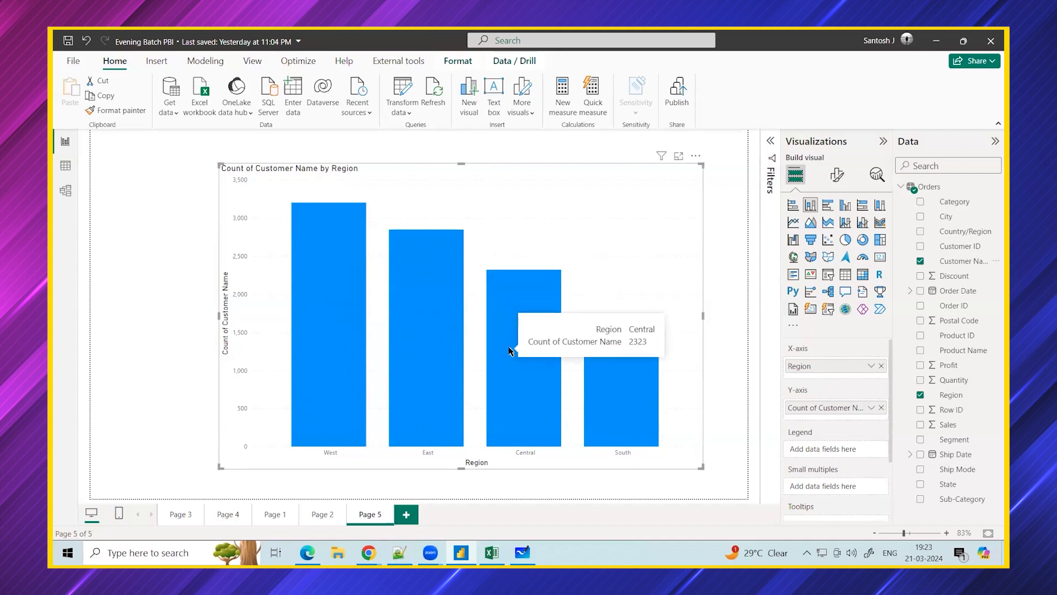
mouse_move(624, 418)
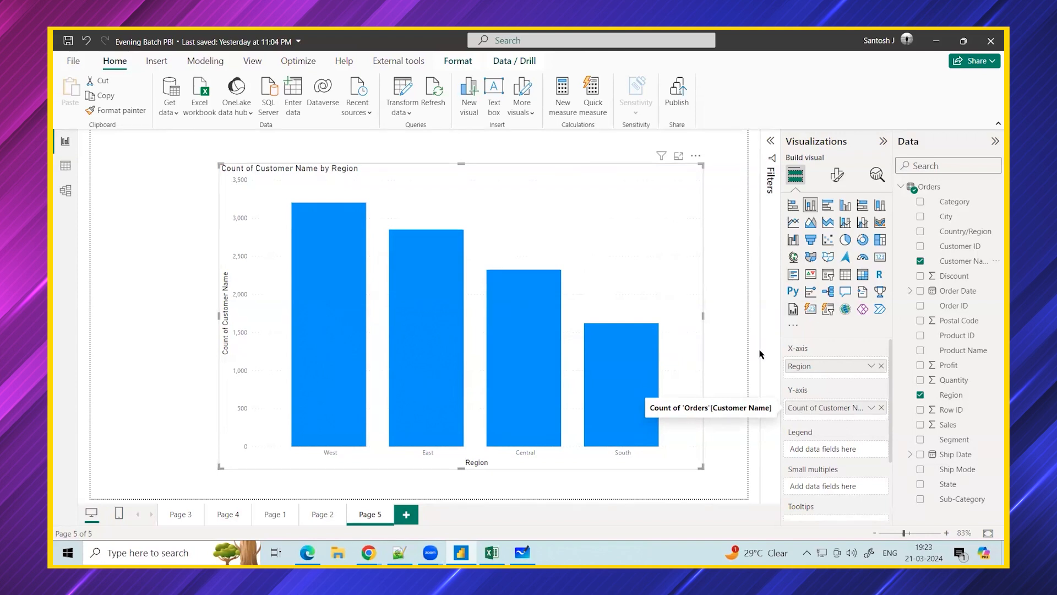
left_click(492, 552)
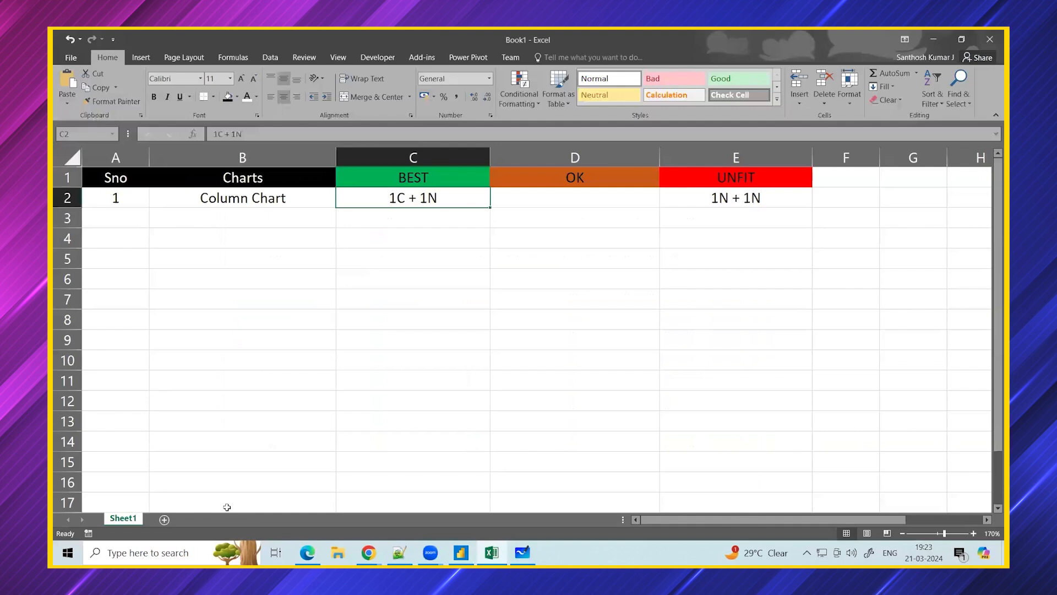
On a new Sheet2, enter the heading STUDENT NAMES in F11 and autofit column F
left_click(164, 519)
left_click(292, 281)
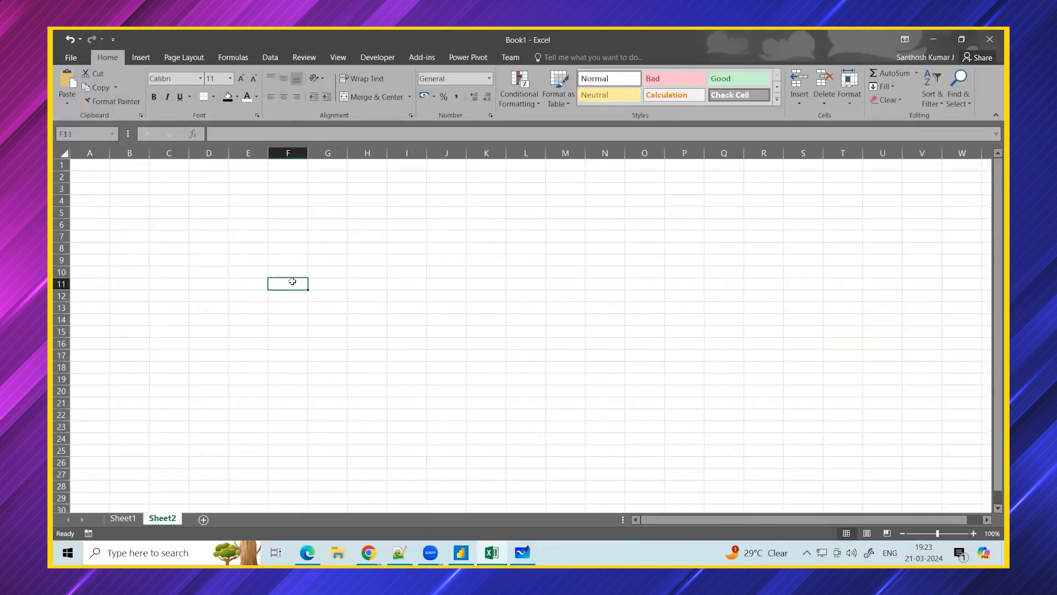
type("STUDENT NAMES")
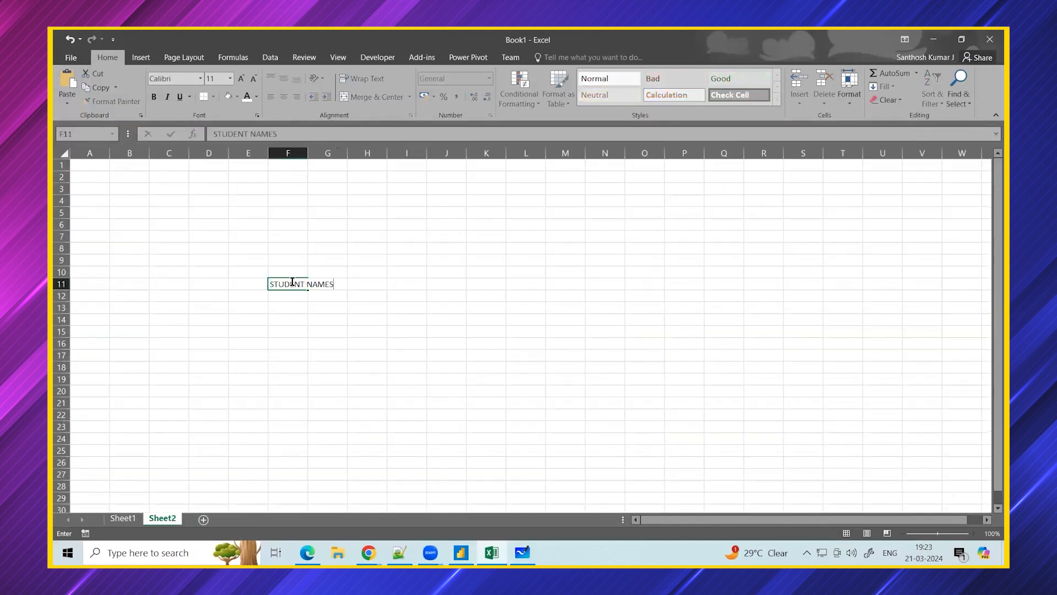
left_click(302, 153)
double_click(308, 153)
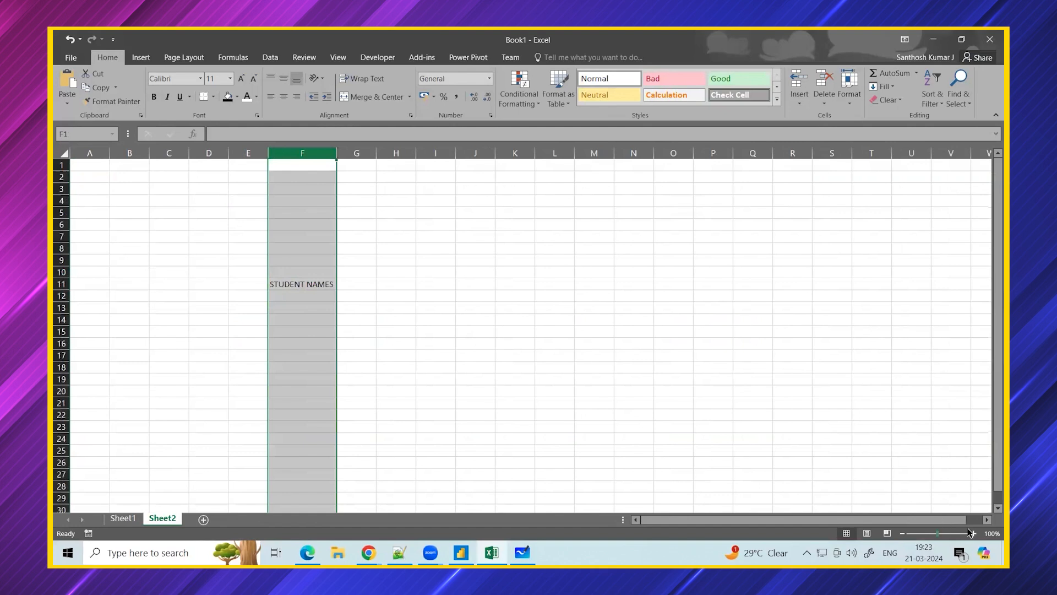
Enter five student names down F14 through F18
scroll(482, 406, "up", 2, "ctrl")
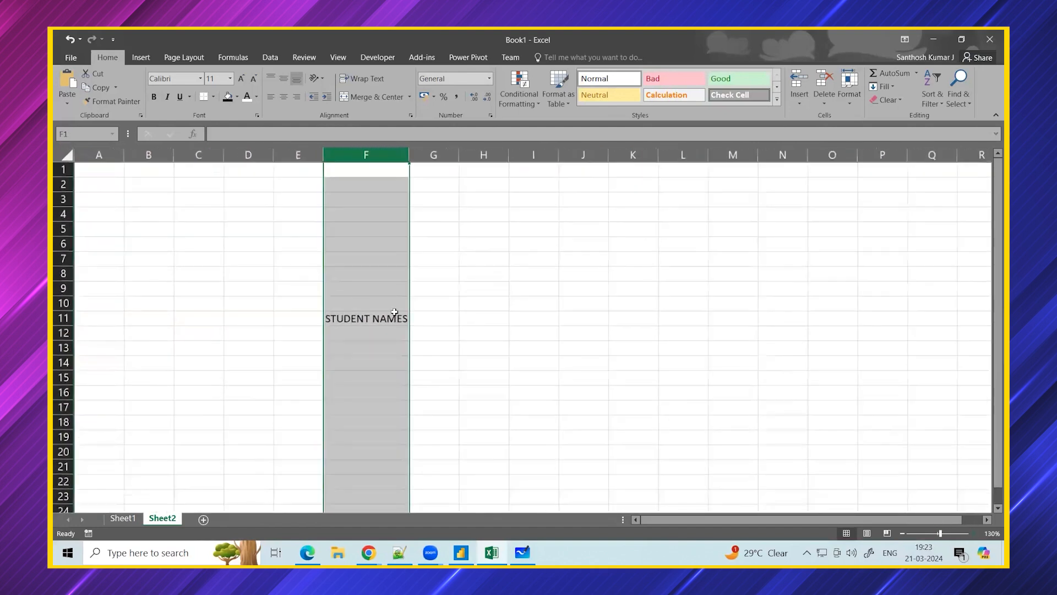
scroll(395, 313, "up", 2, "ctrl")
scroll(413, 246, "down", 4)
scroll(413, 245, "up", 1)
left_click(412, 247)
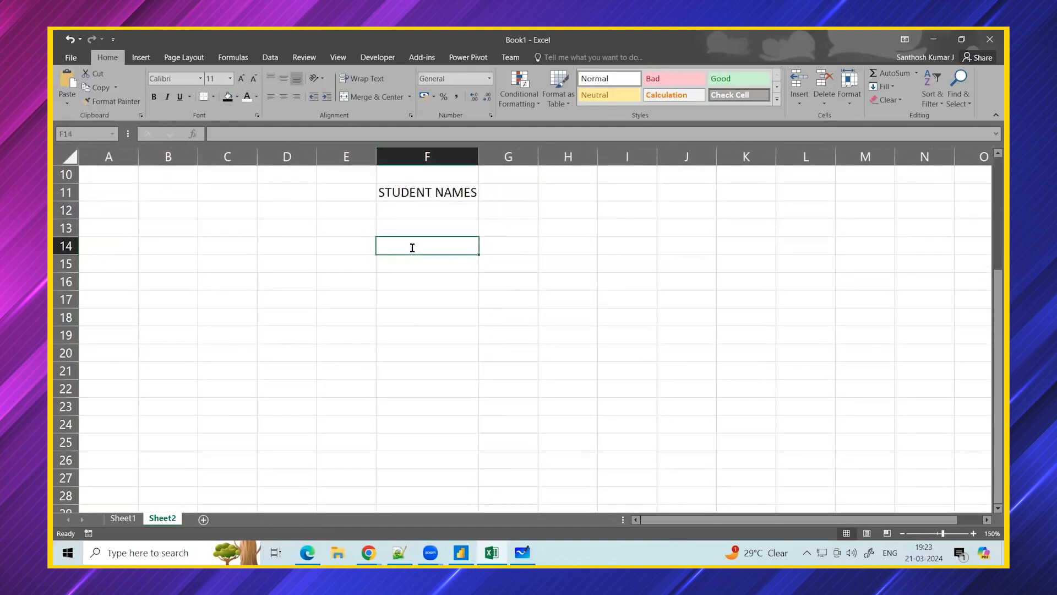
type("ANAND")
key("Return")
type("L")
key("BackSpace")
type("KIRAN")
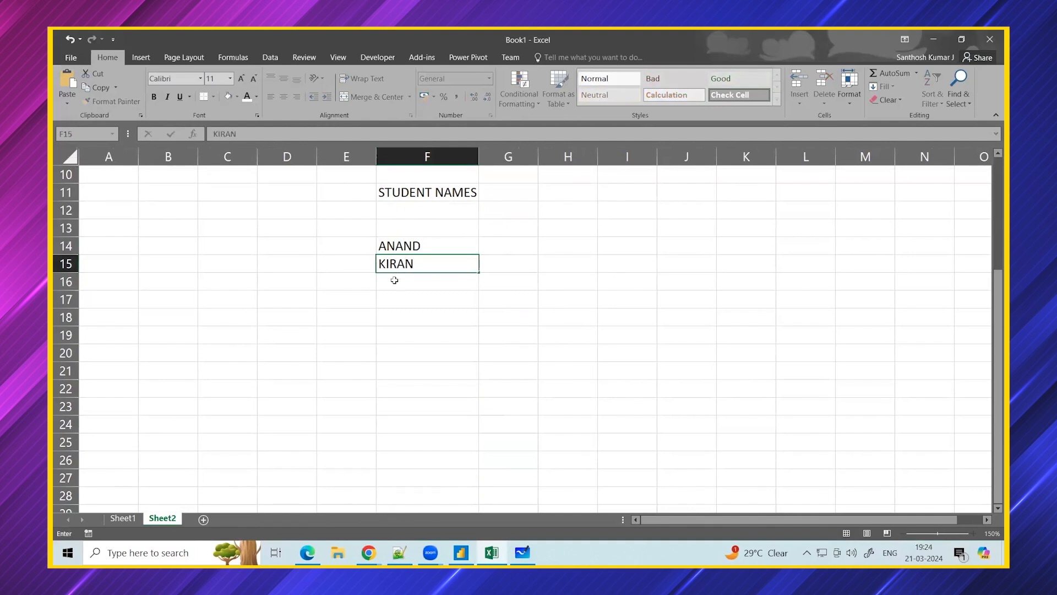
key("Return")
type("THARUN")
key("Return")
type("VINOD")
key("Return")
type("KARTHIK")
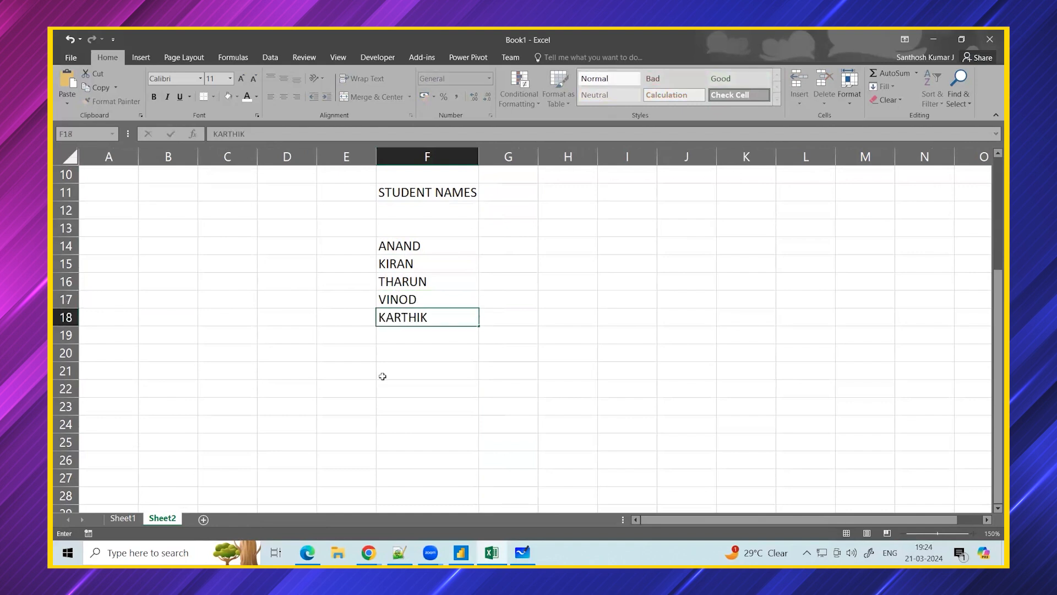
left_click(382, 376)
Replace the SUM text in F21 with the formula =SUM(F14:F18)
type("SUM")
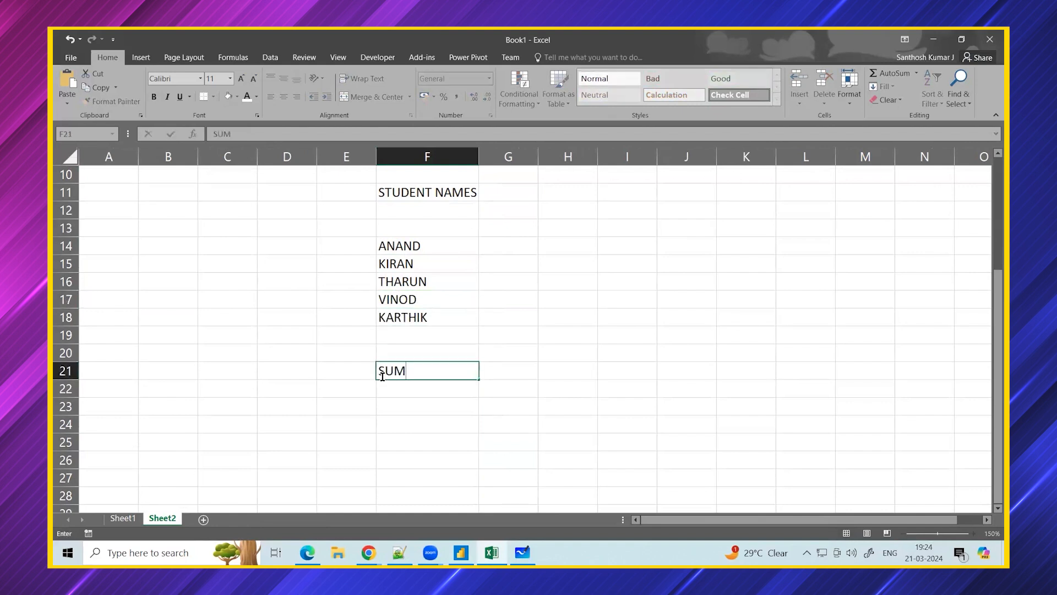
key("Up")
type("(")
left_click(383, 376)
double_click(408, 373)
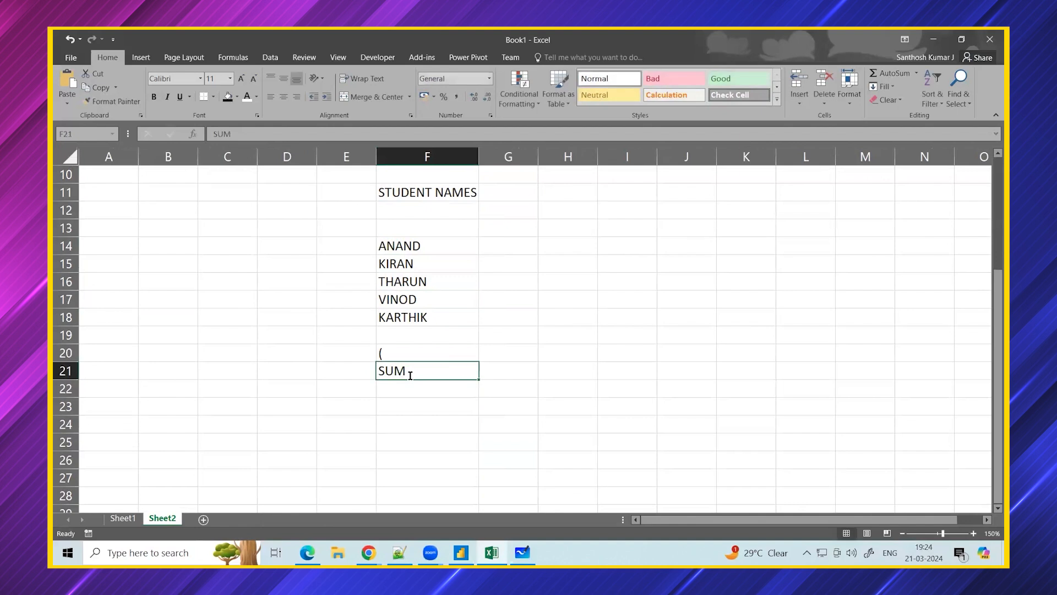
left_click_drag(407, 373, 378, 375)
type("=")
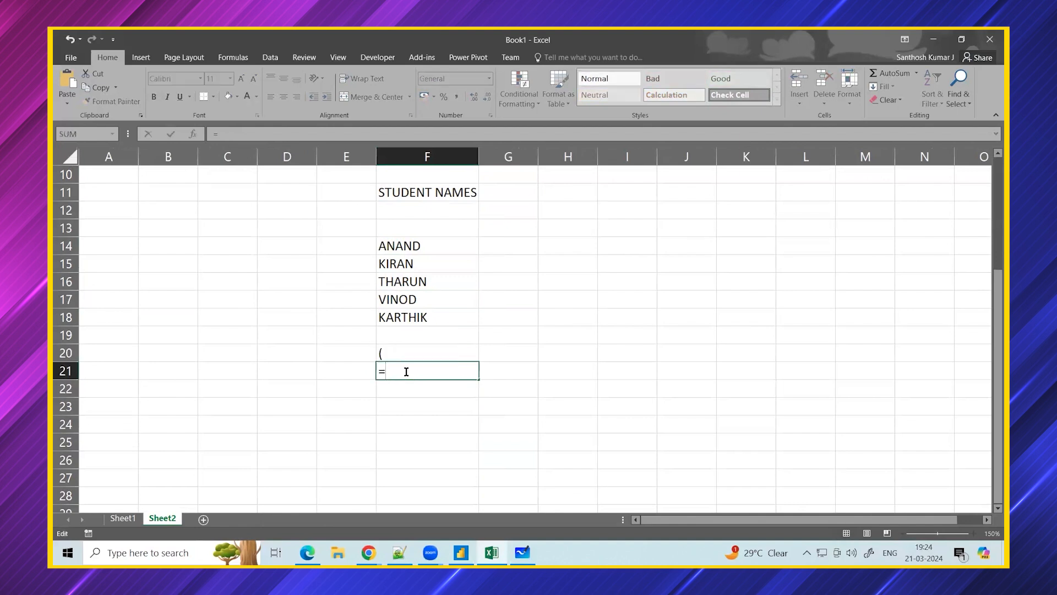
type("SUM(")
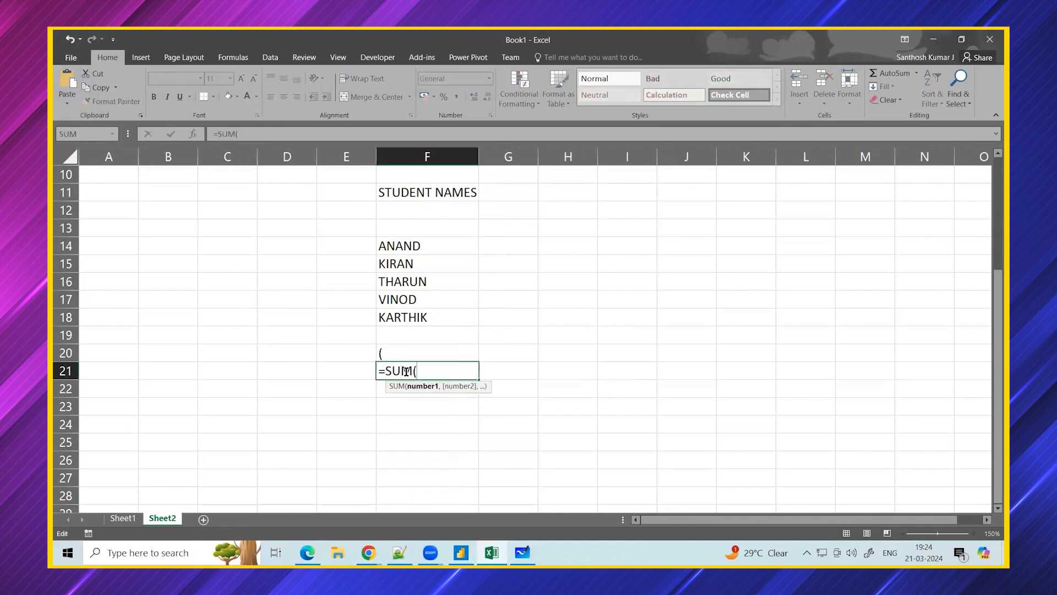
left_click_drag(413, 245, 412, 320)
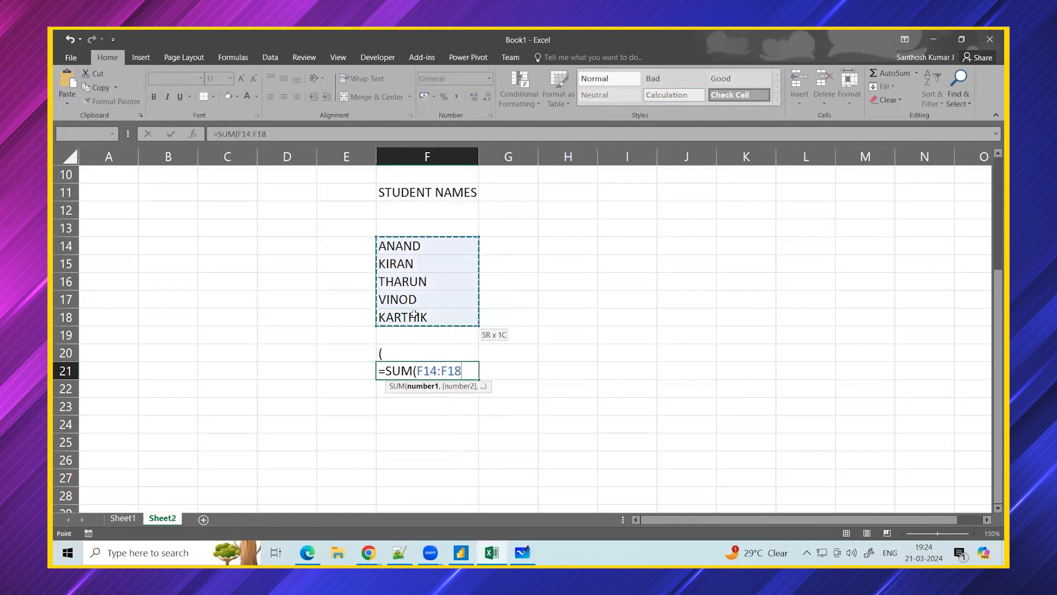
key("Return")
Clear the stray bracket from F20 and inspect F21's formula
left_click(398, 358)
key("Delete")
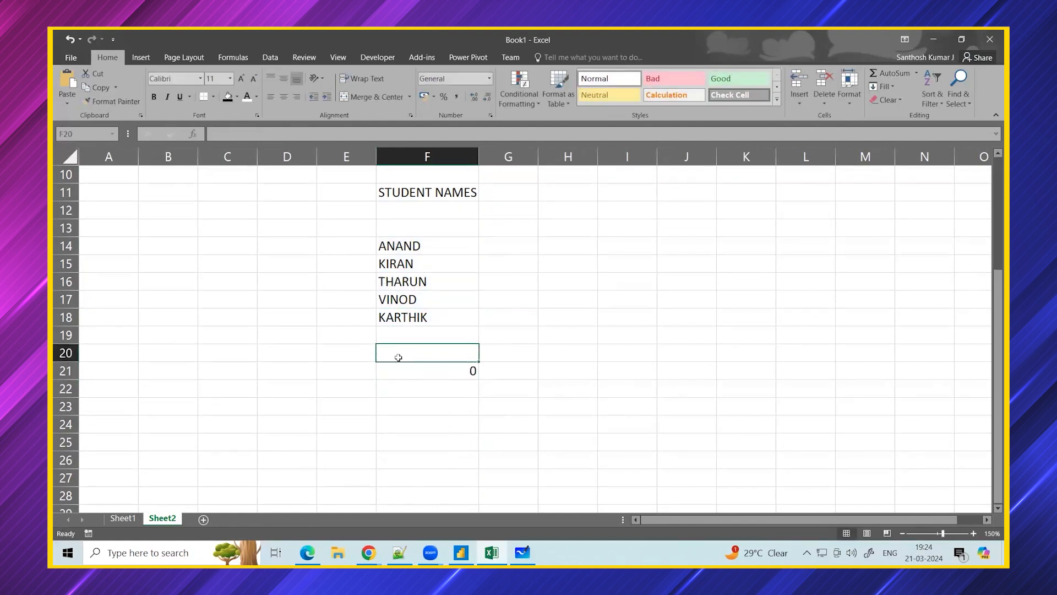
left_click(402, 368)
left_click(292, 135)
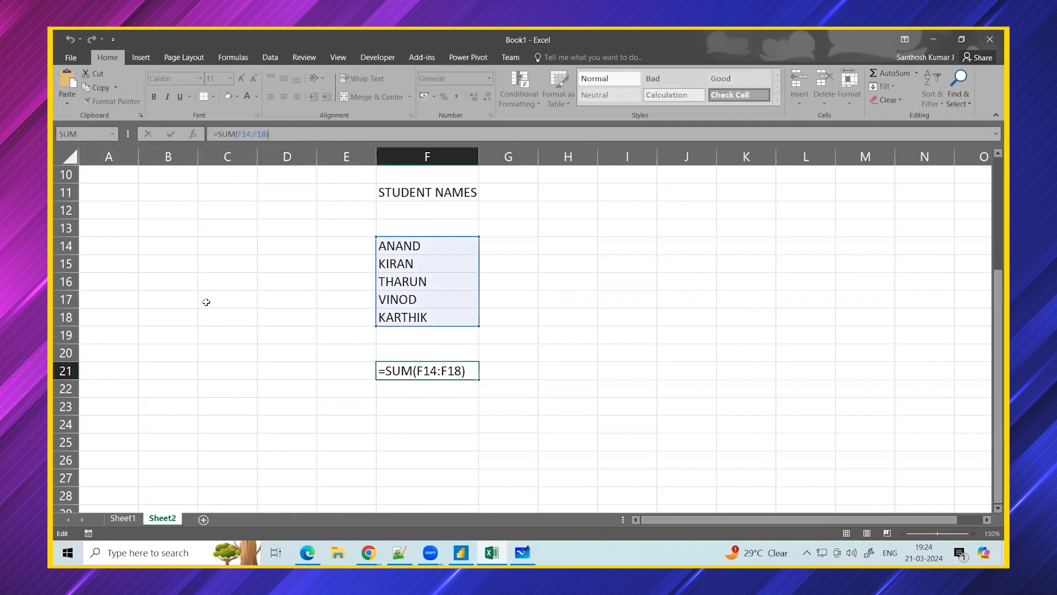
Label E21 as SUM and E22 as COUNT
left_click(325, 370)
type("SUM")
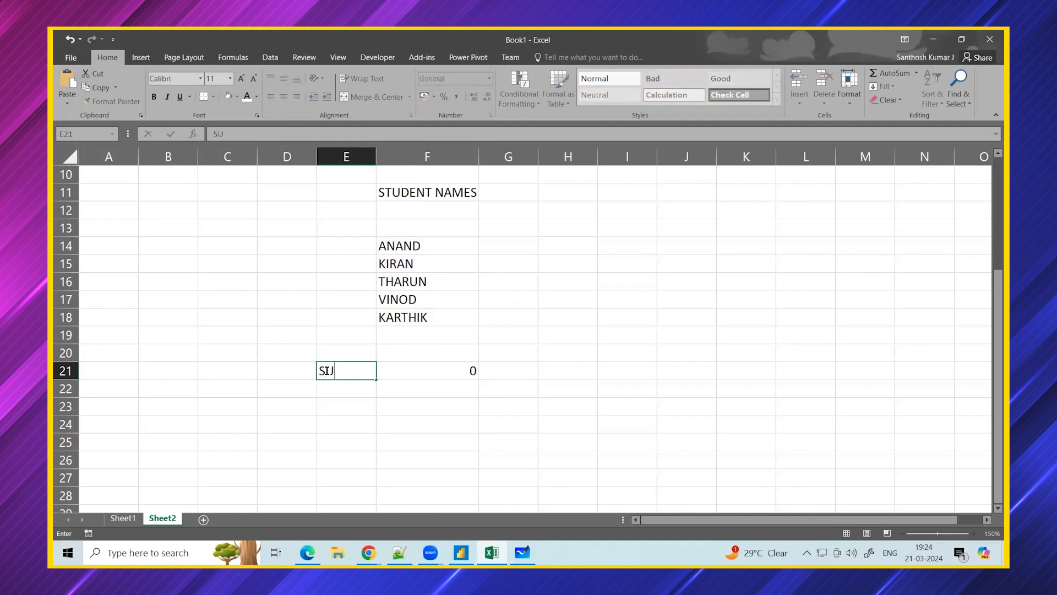
left_click(334, 391)
type("COUNT")
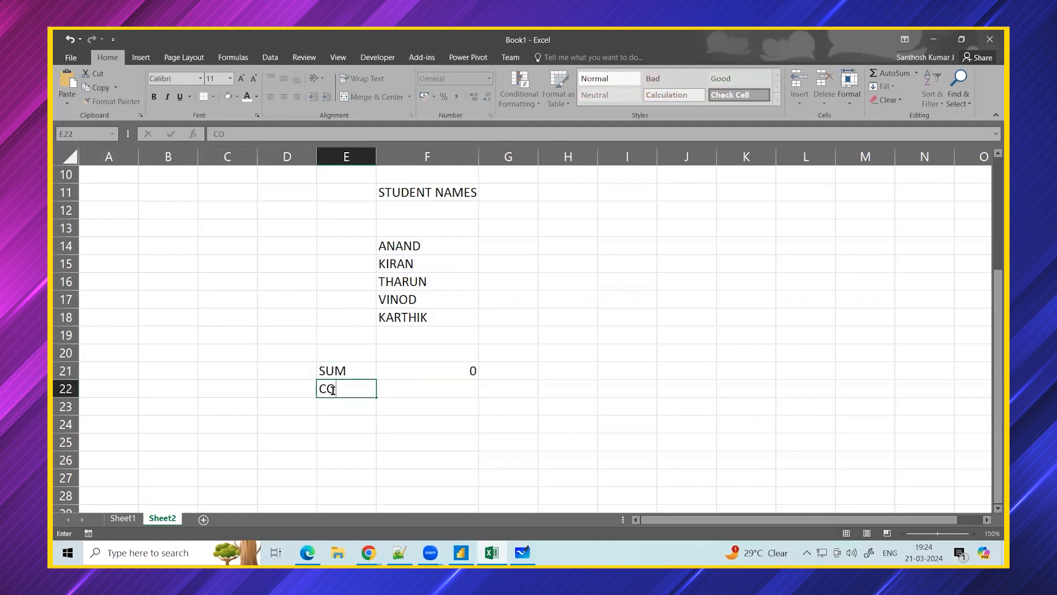
Enter a COUNT formula over F14:F18 in F22
left_click(432, 382)
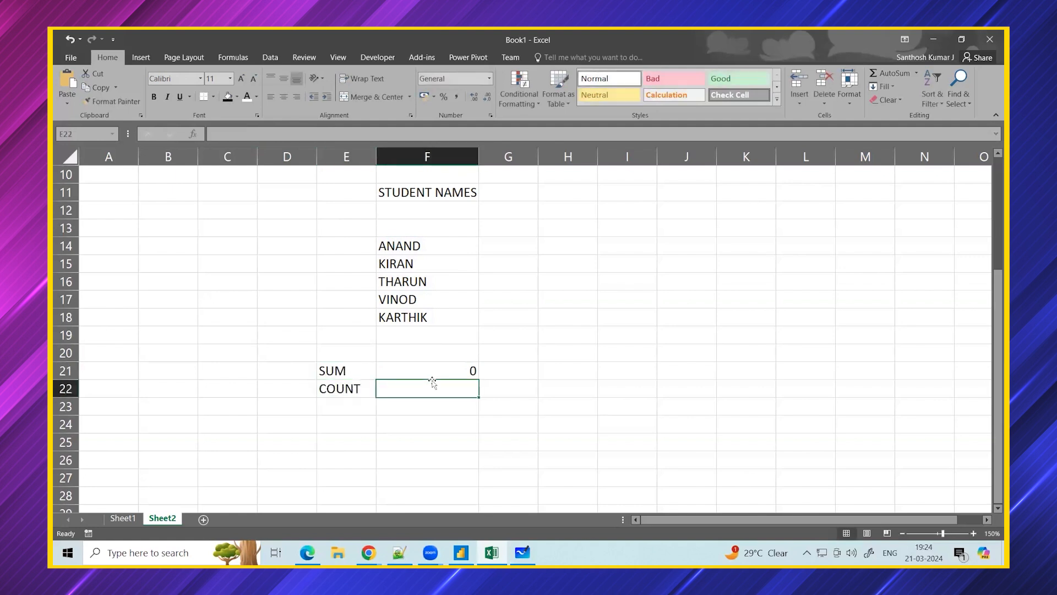
type("=COUNT")
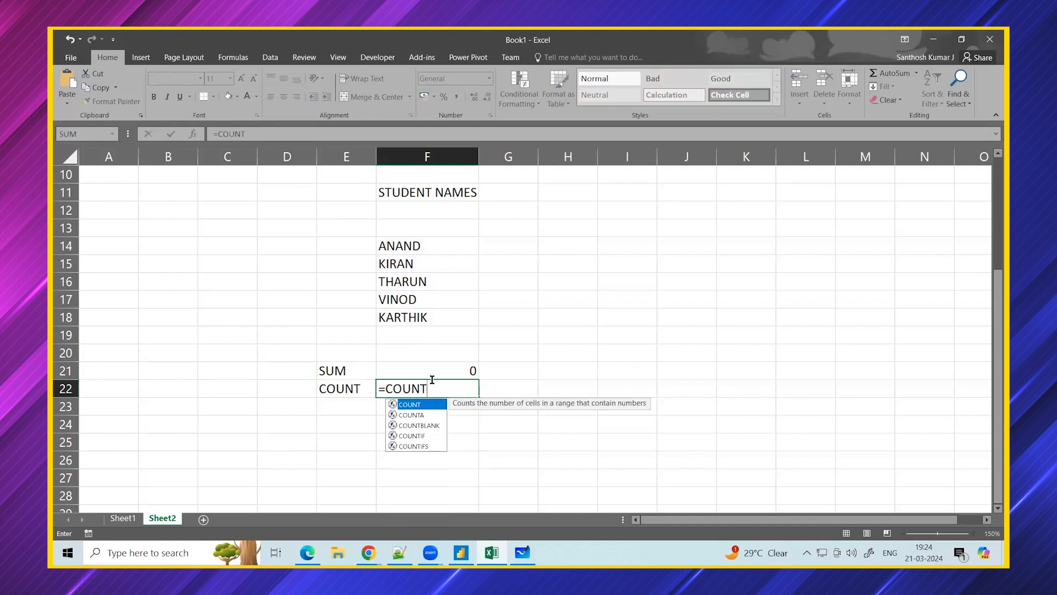
type("(")
left_click_drag(422, 245, 423, 314)
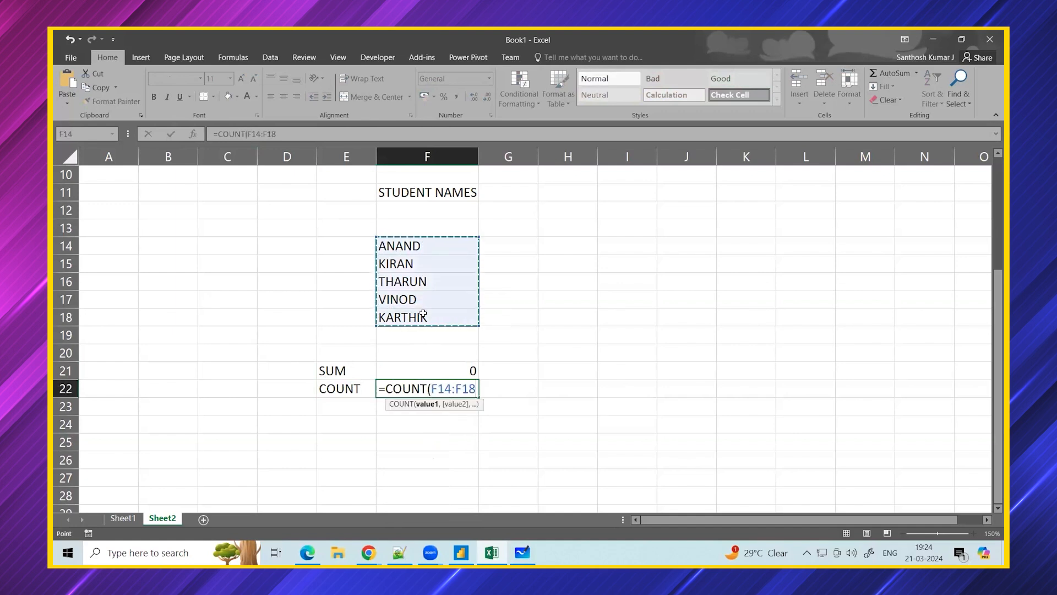
type(")")
key("Return")
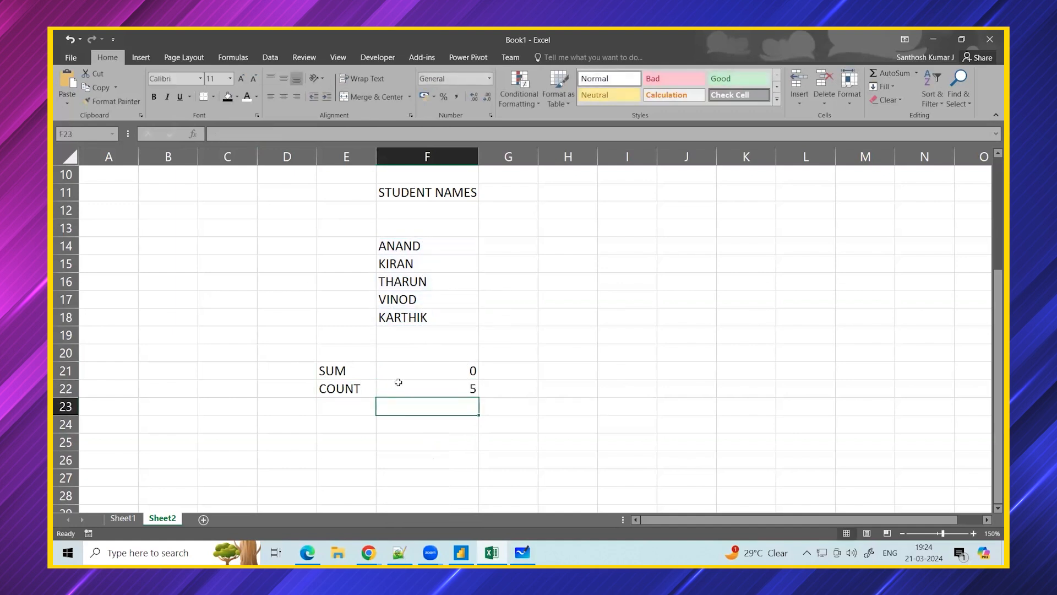
key("Up")
left_click_drag(434, 245, 435, 319)
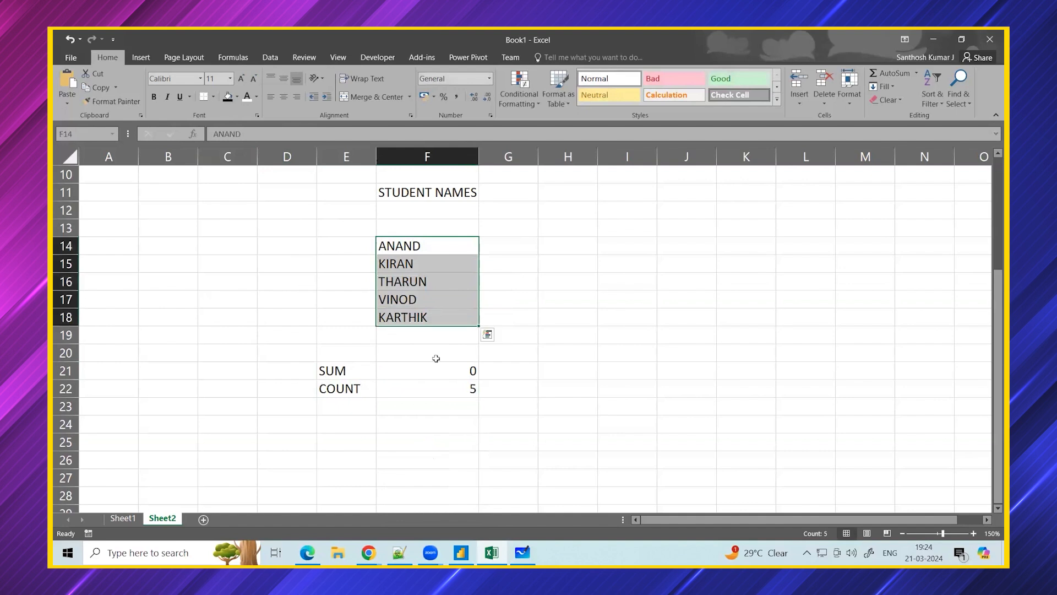
left_click(436, 390)
Fill the SUM result F21 red and the COUNT result F22 green
left_click(445, 371)
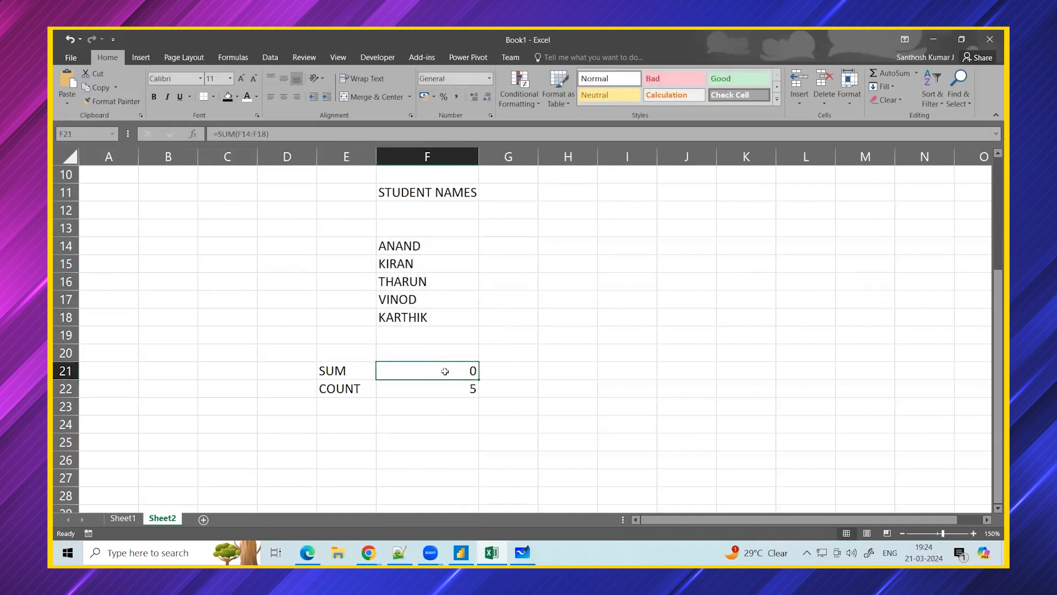
left_click(237, 97)
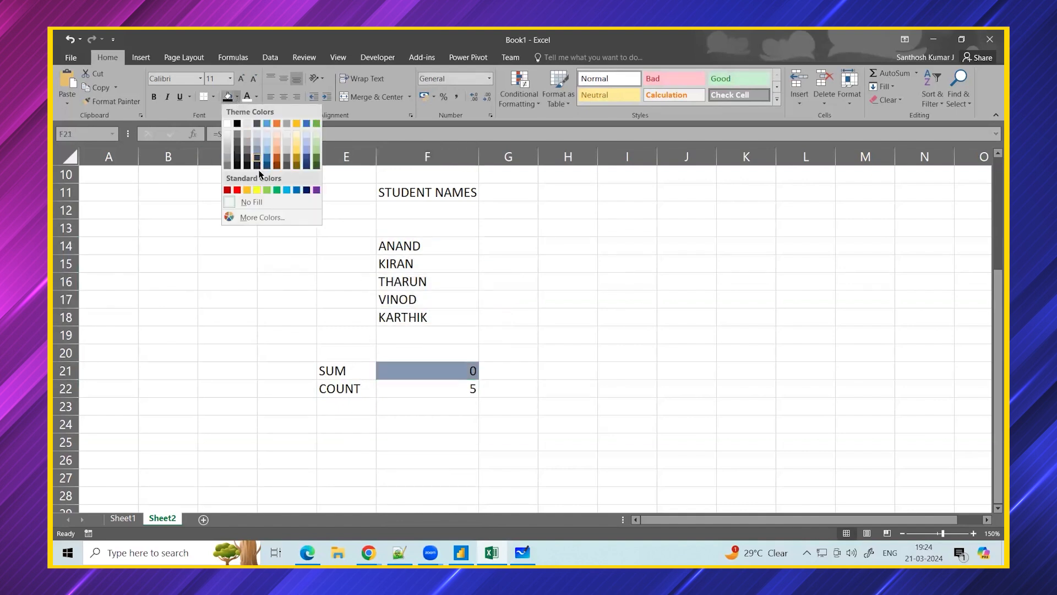
left_click(236, 190)
key("Return")
left_click(237, 97)
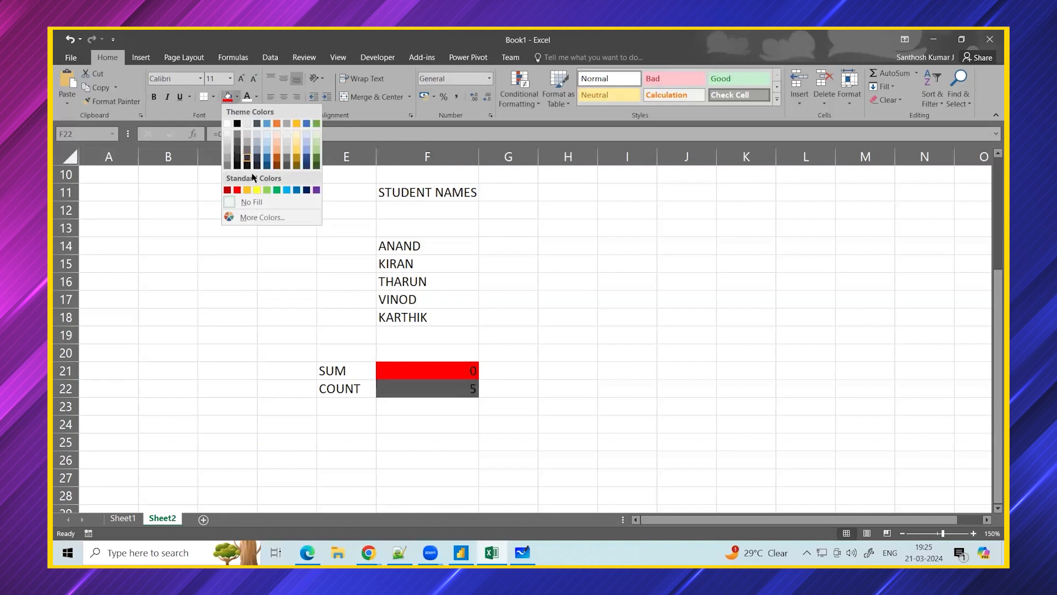
left_click(277, 191)
left_click(579, 410)
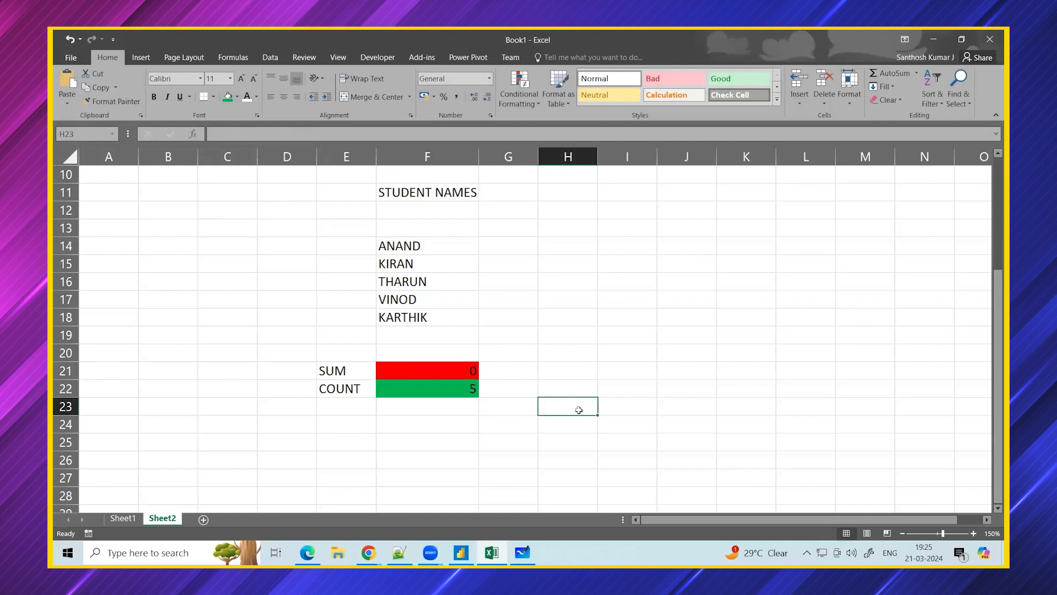
Select the five names and review the count formula in F22
scroll(579, 409, "up", 3)
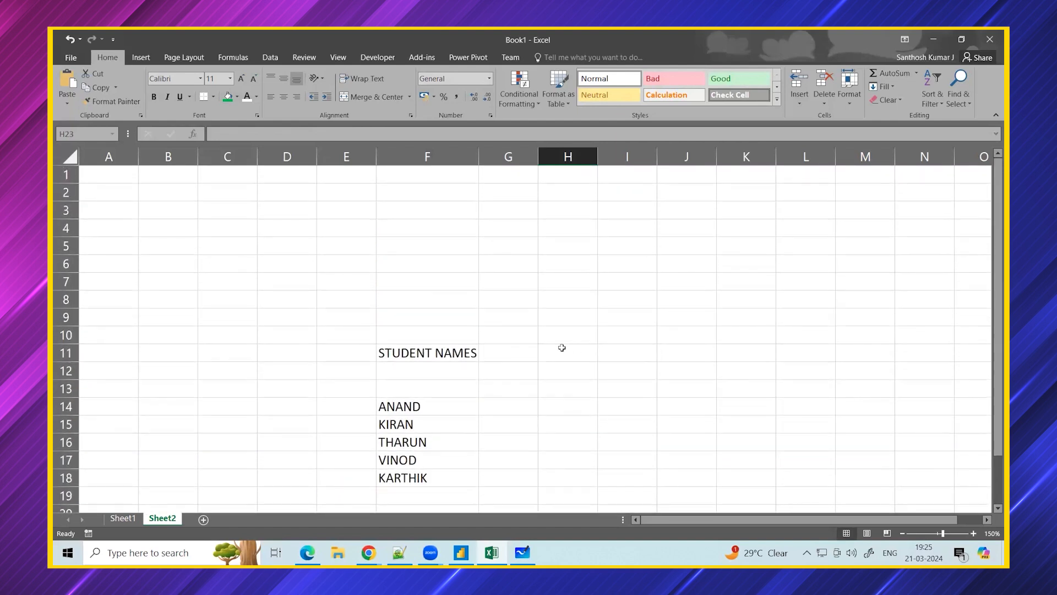
scroll(562, 346, "down", 3)
left_click_drag(408, 246, 444, 317)
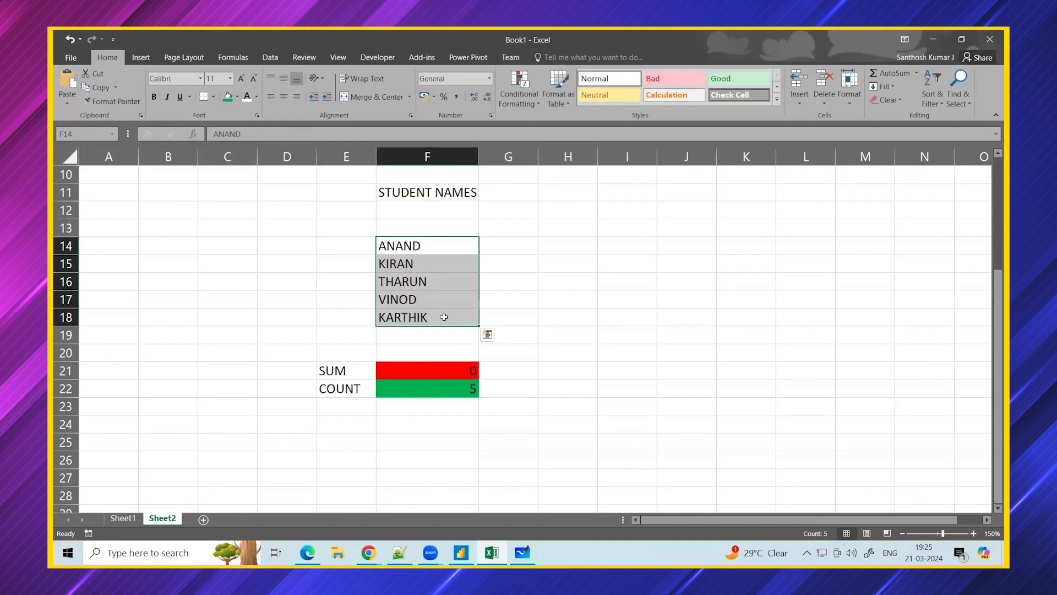
left_click(438, 388)
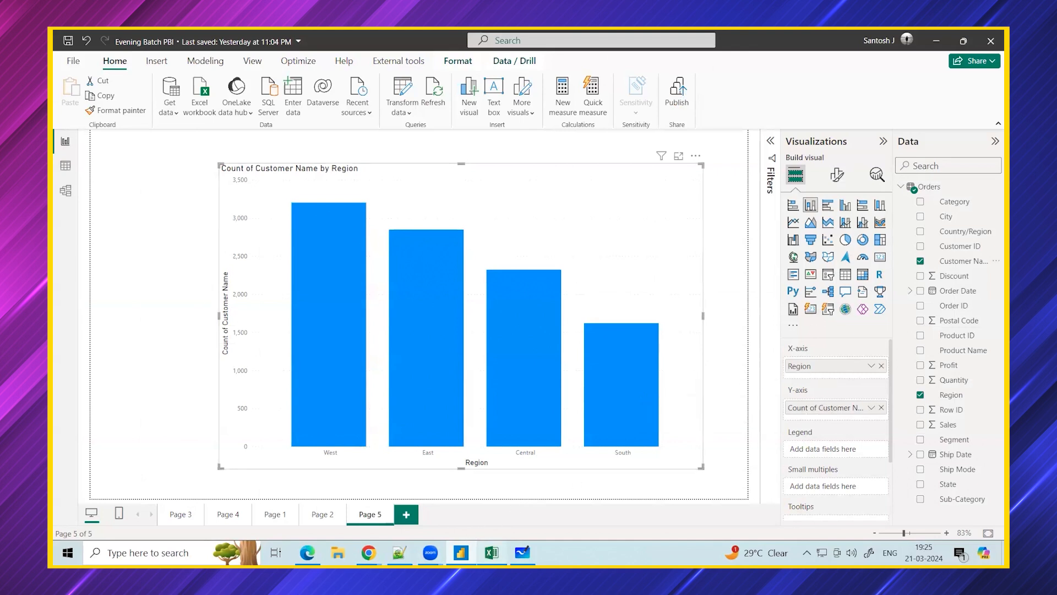
On Sheet1, enter 1C + 1C as Column Chart's OK entry in D2
key("alt+Tab")
left_click(126, 521)
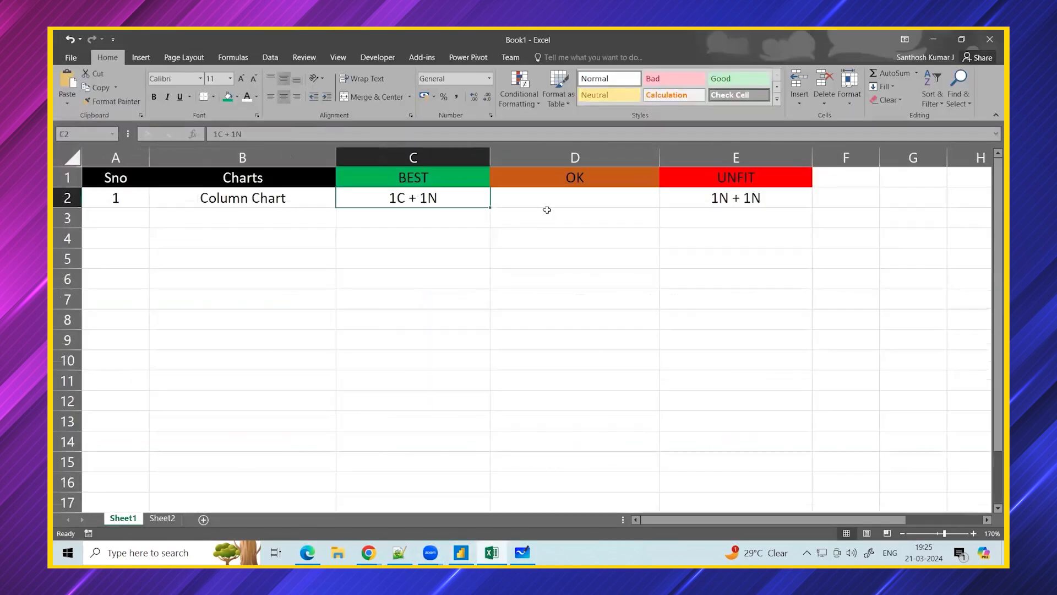
left_click(547, 210)
left_click(558, 197)
type("1")
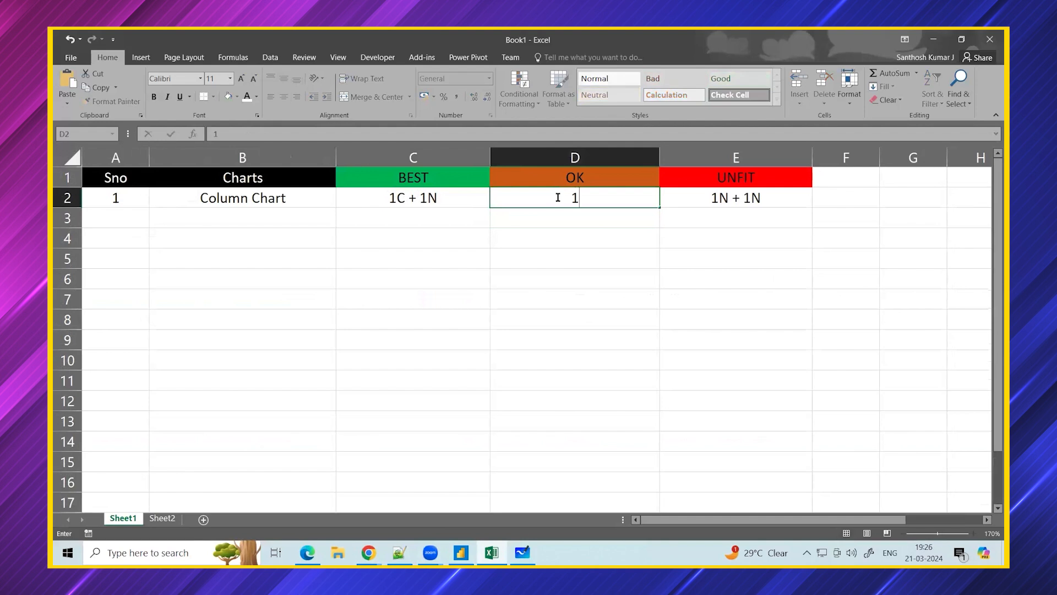
type("C + 1C")
left_click(549, 260)
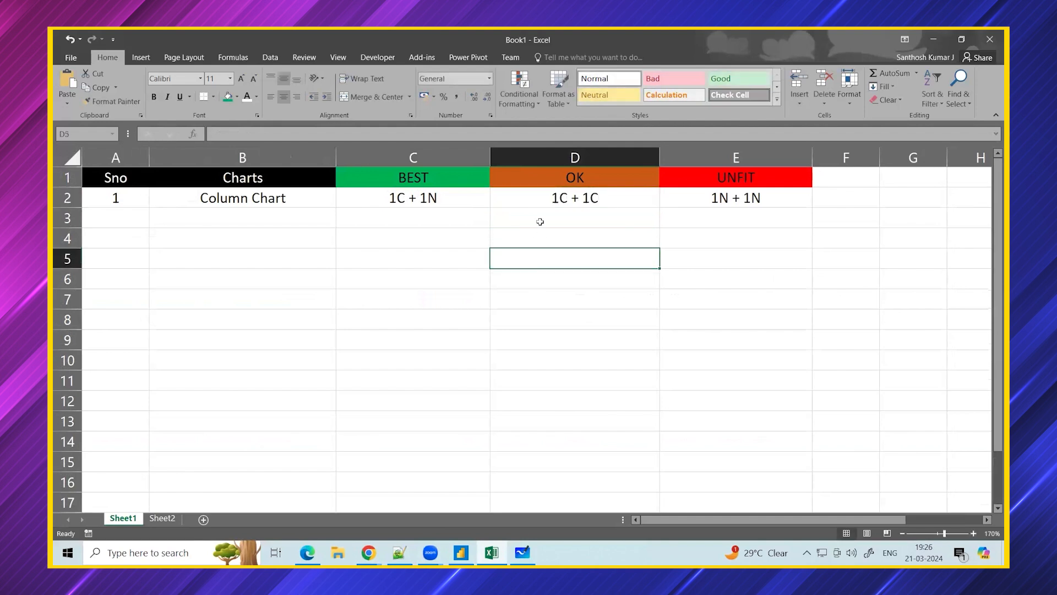
Append (n) to D2 so it reads 1C + 1C(n)
left_click(461, 552)
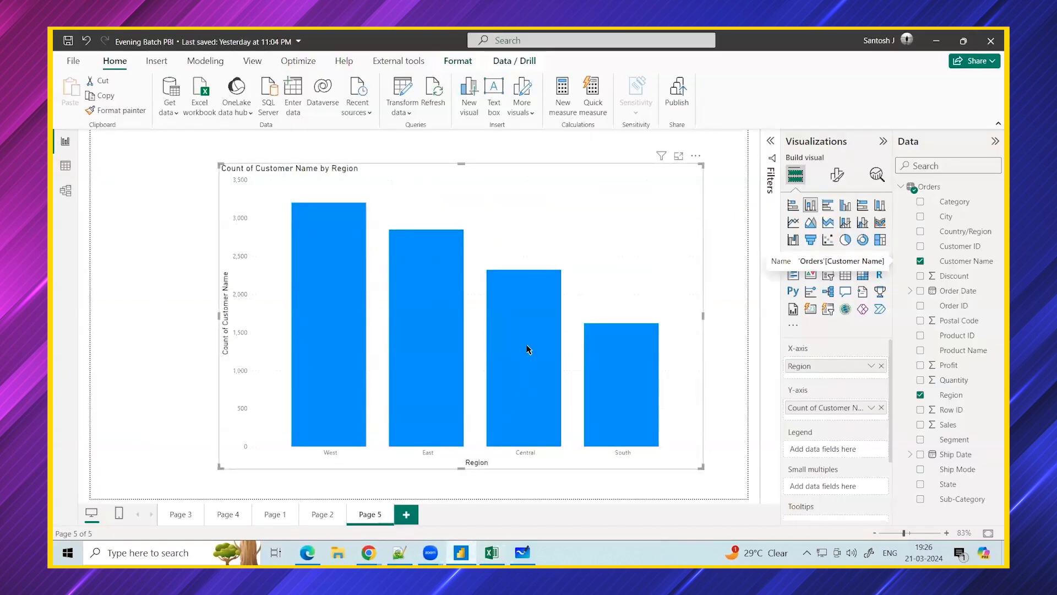
key("alt+Tab")
left_click(606, 199)
double_click(606, 199)
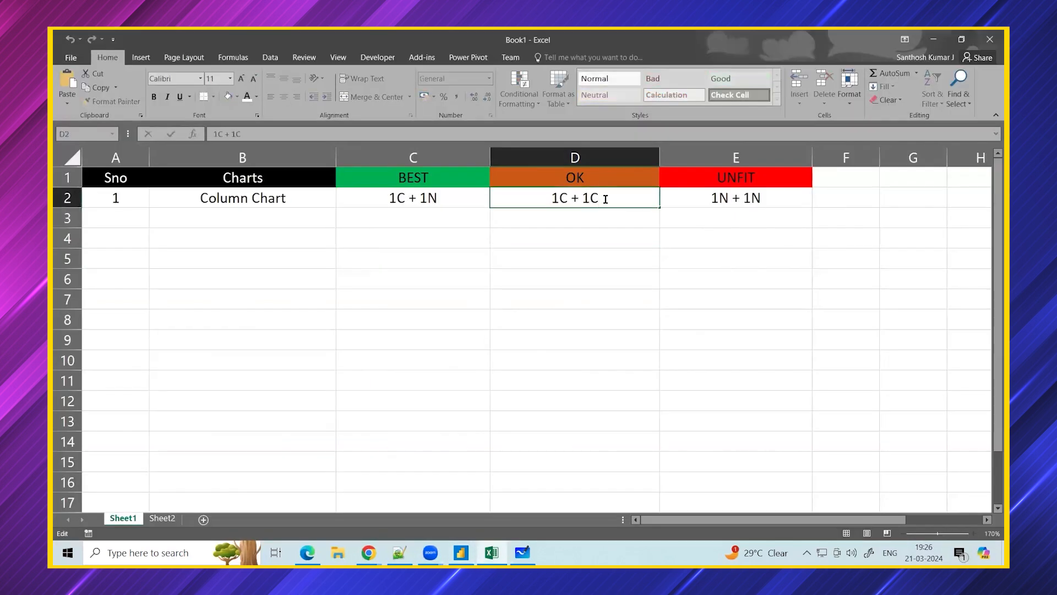
key("alt+Tab")
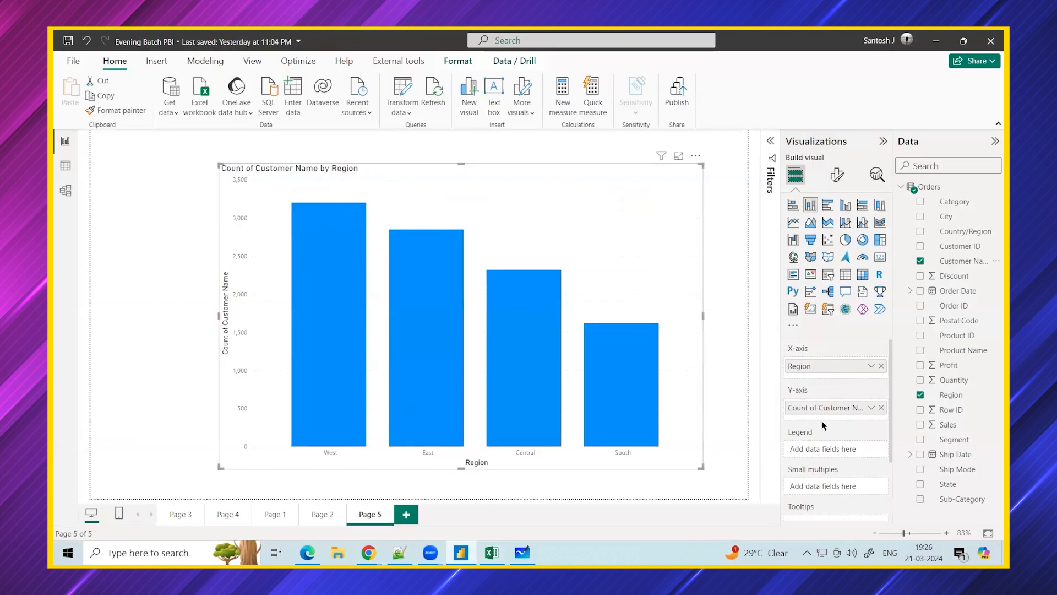
key("alt+Tab")
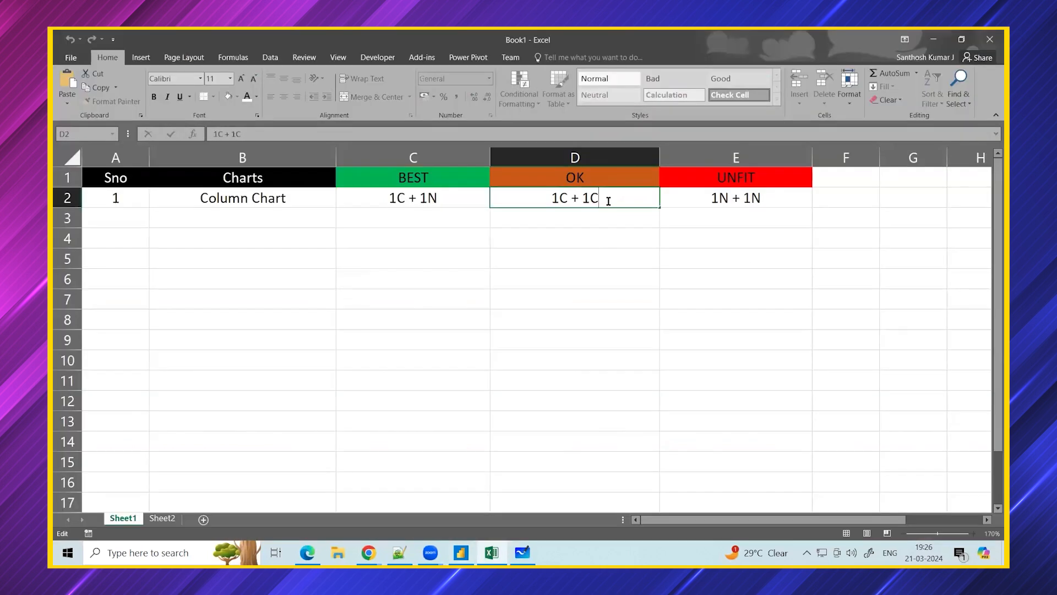
type("(N")
key("BackSpace")
type("n)")
left_click(590, 255)
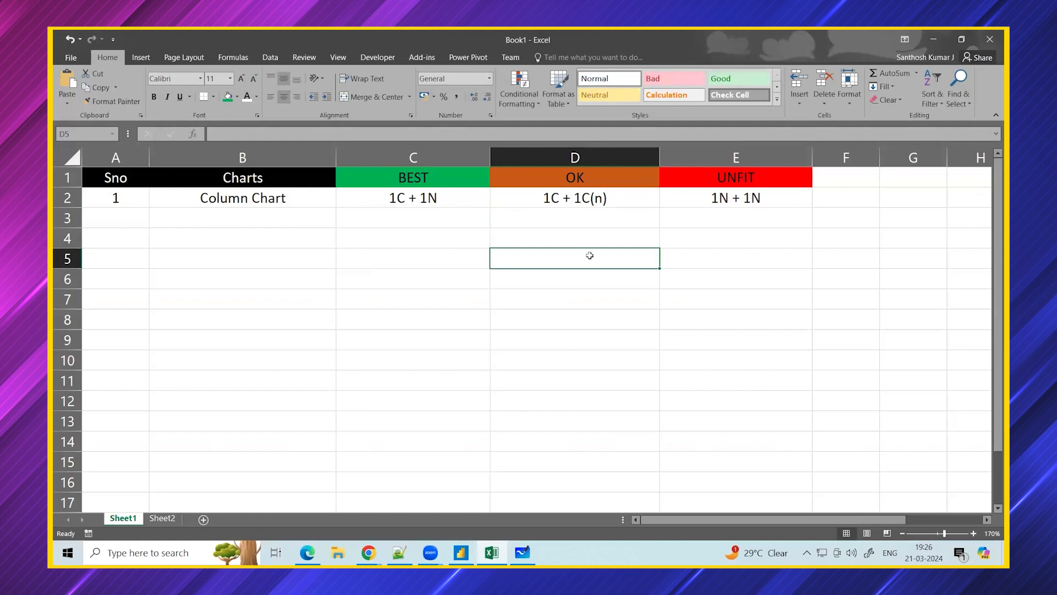
On Sheet2, select F14:F18 and view F22's =COUNTA(F14:F18) result of 5, then return to Power BI
left_click(162, 518)
left_click_drag(404, 246, 399, 313)
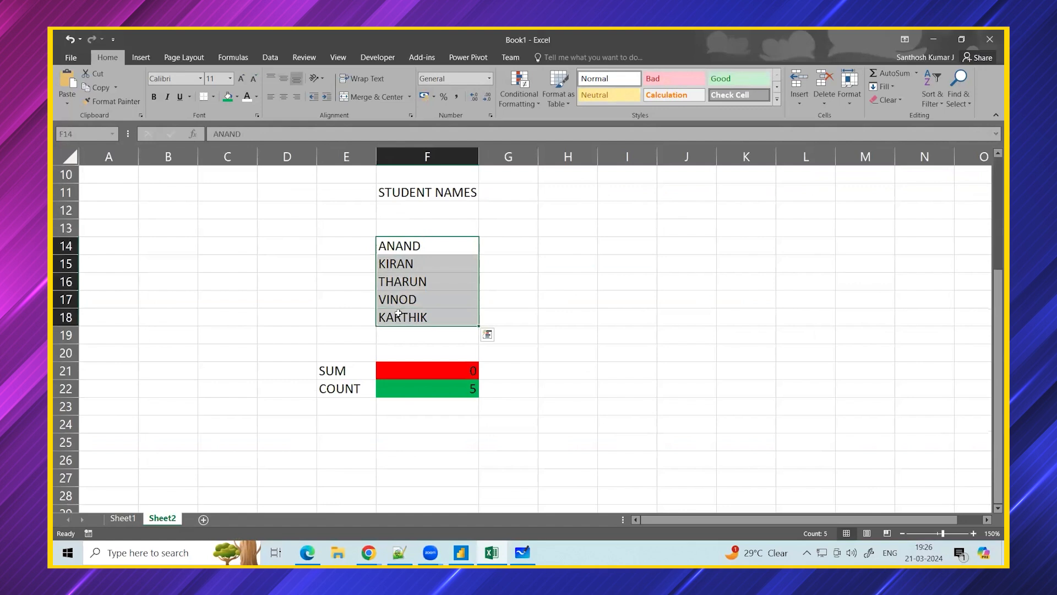
left_click(421, 394)
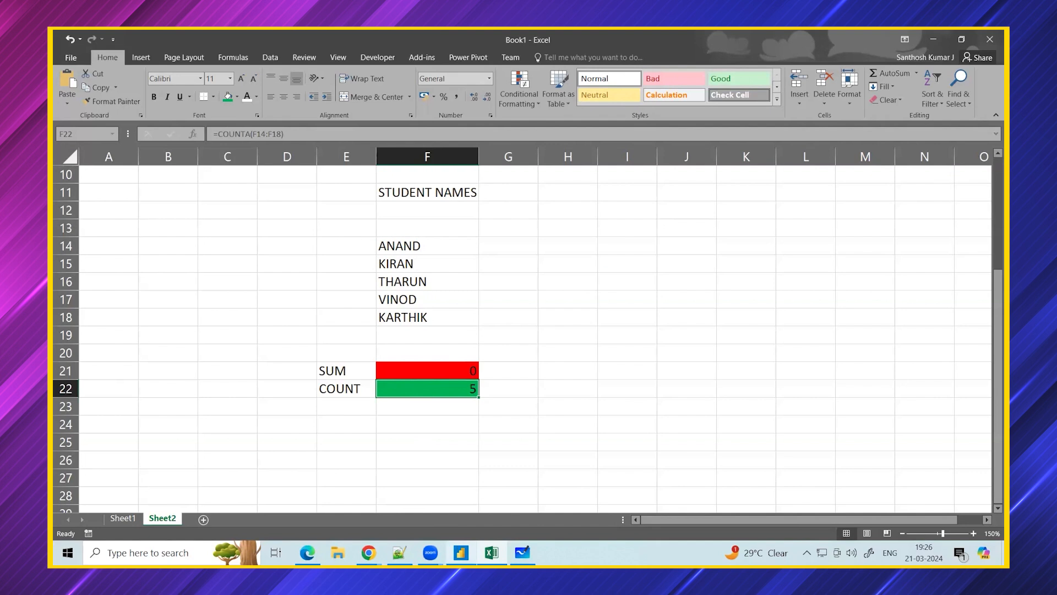
left_click(460, 549)
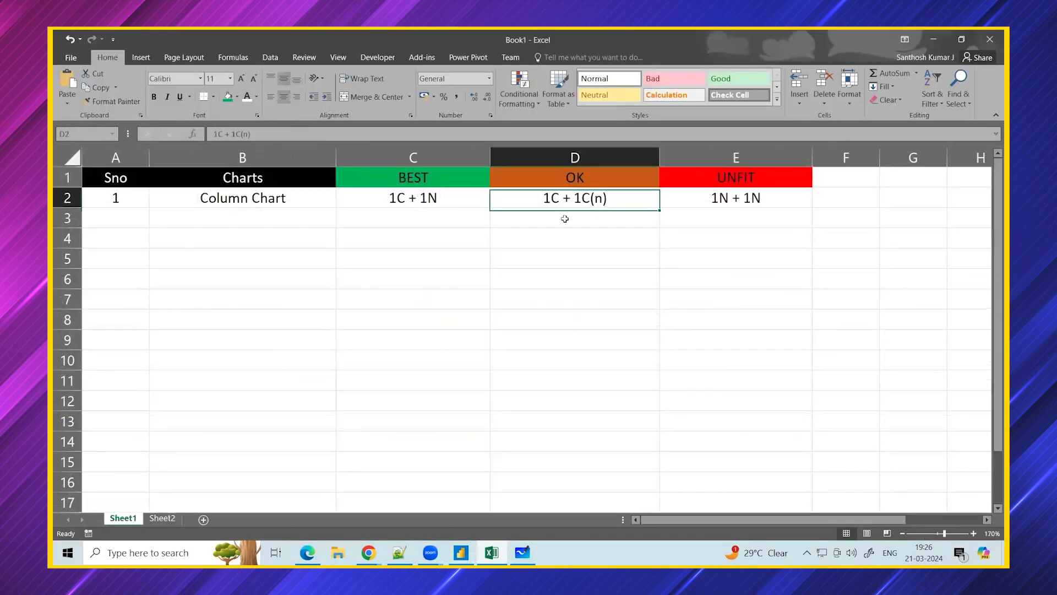
Bring Excel's Sheet1 chart-rating table back to the front
left_click(569, 243)
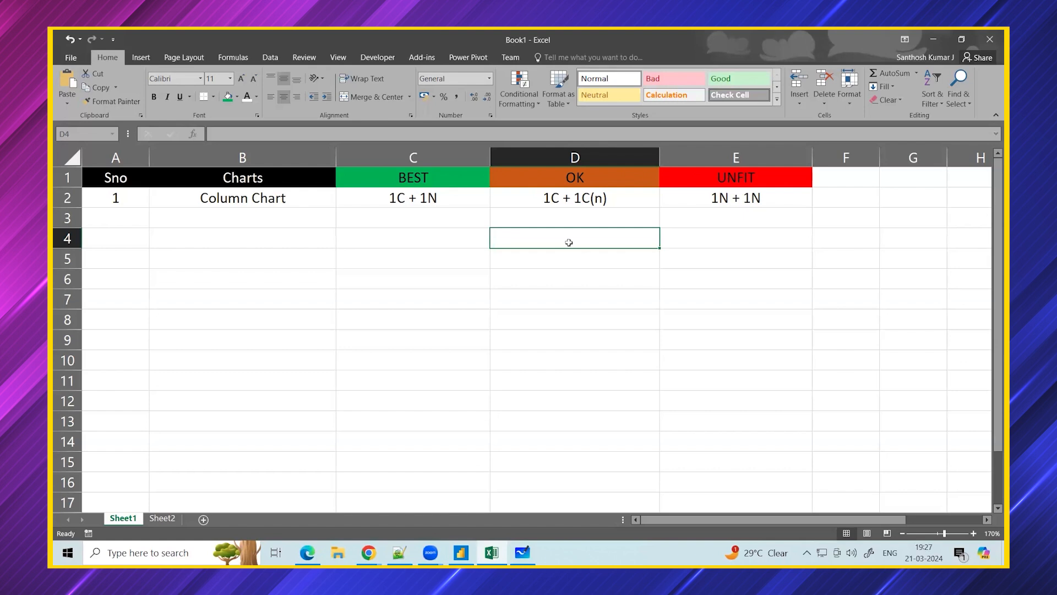
left_click(693, 203)
left_click(308, 195)
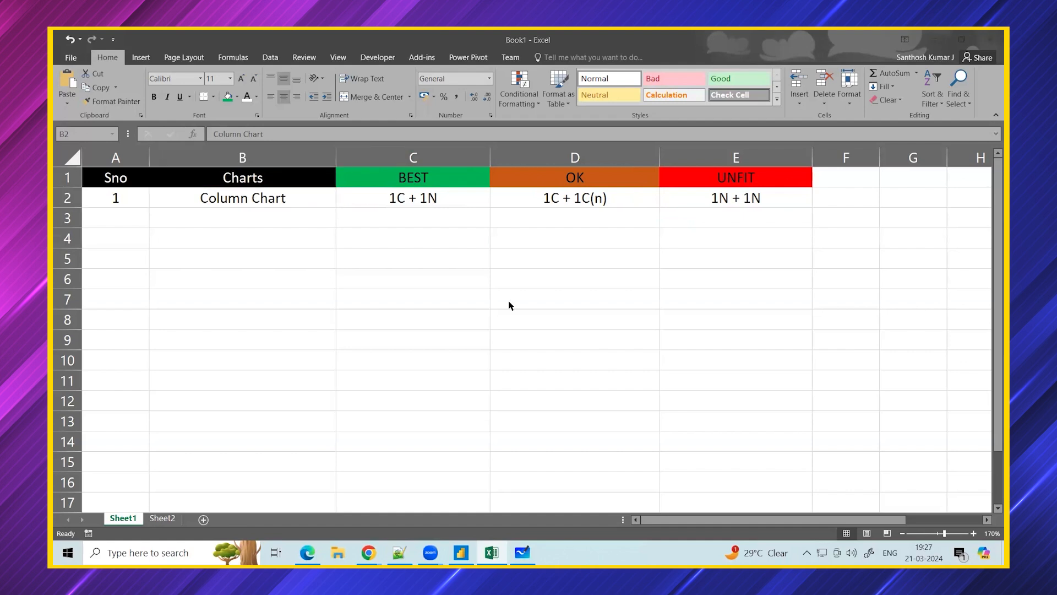
left_click(458, 198)
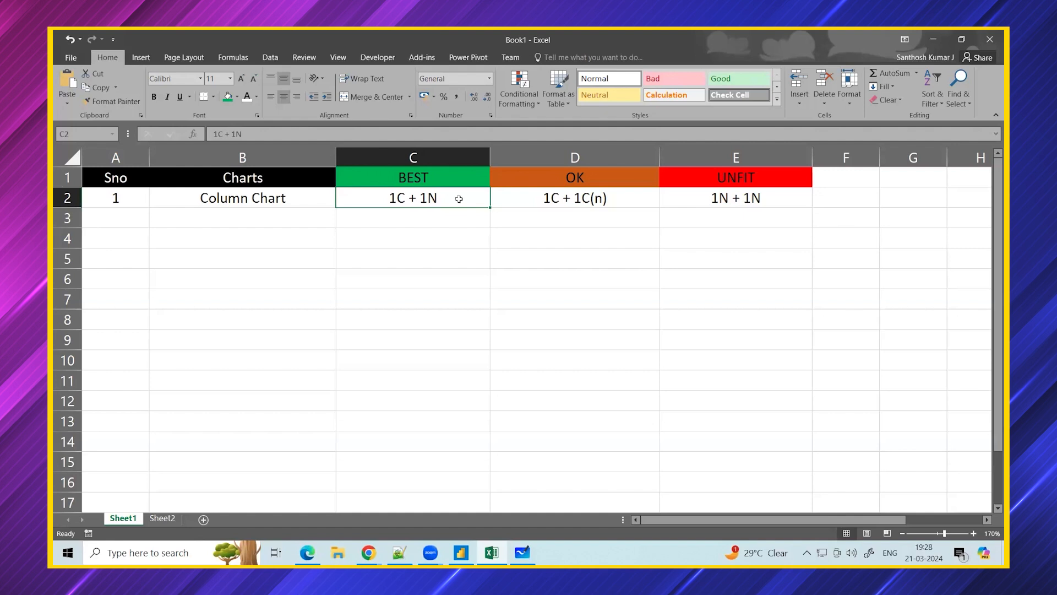
left_click(558, 202)
Try Sales and Customer Name on the Y-axis, settling on Count of Segment by Region
left_click(466, 548)
left_click(881, 407)
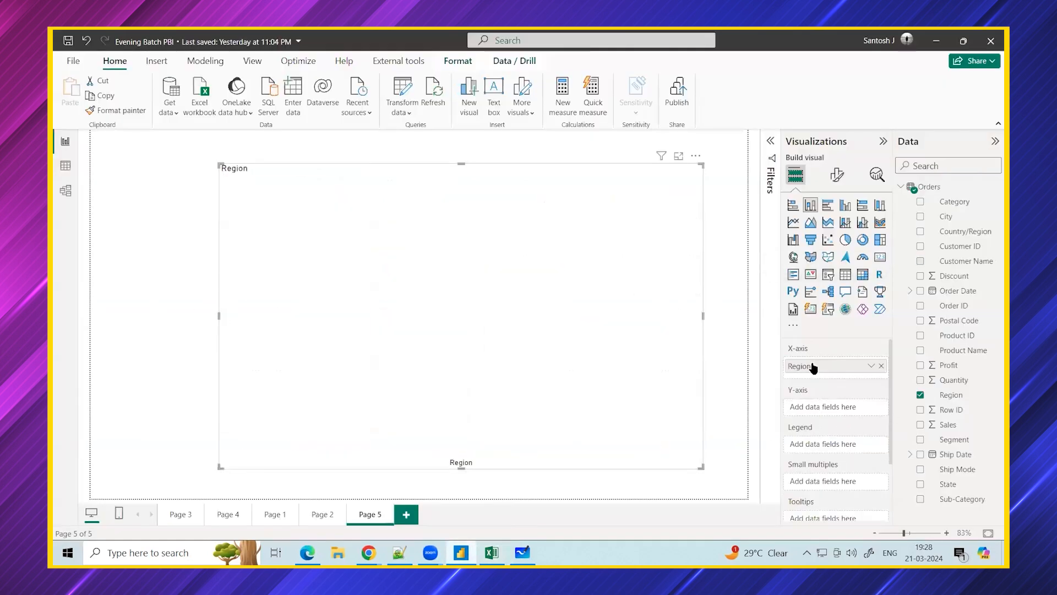
left_click_drag(947, 424, 840, 406)
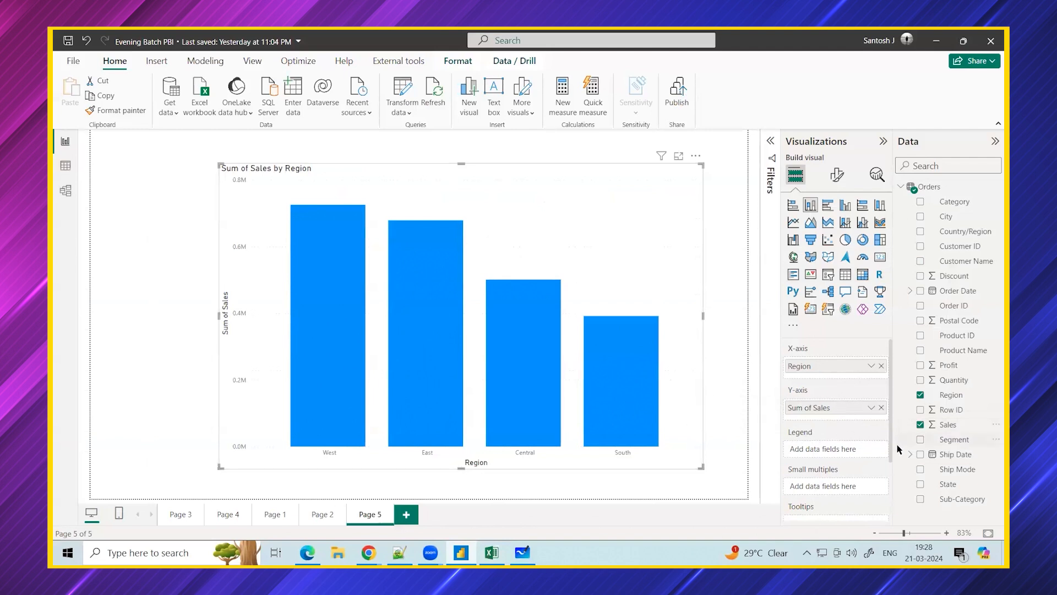
left_click(882, 408)
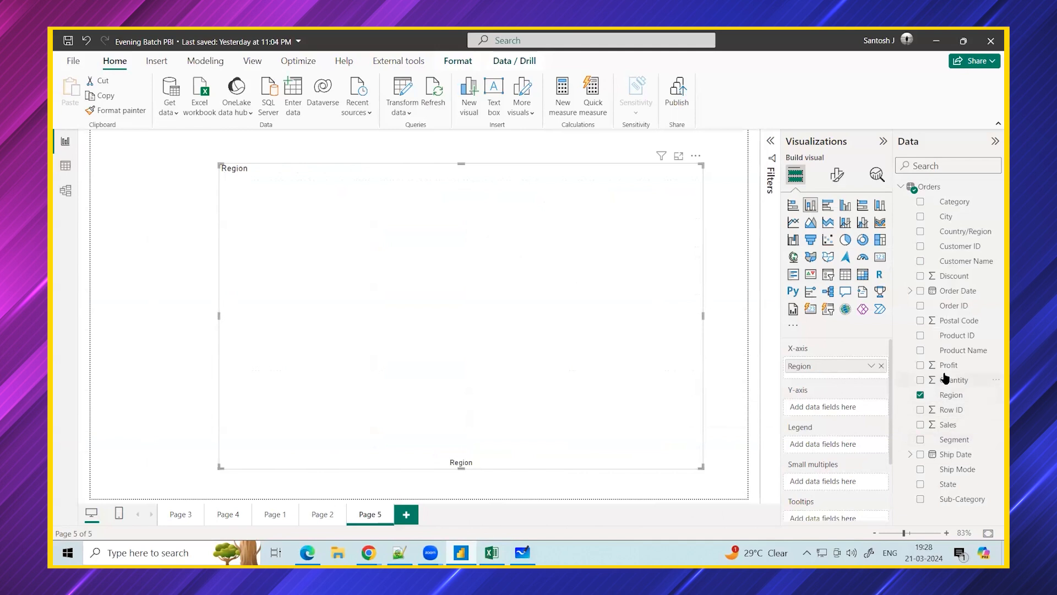
left_click_drag(969, 262, 855, 414)
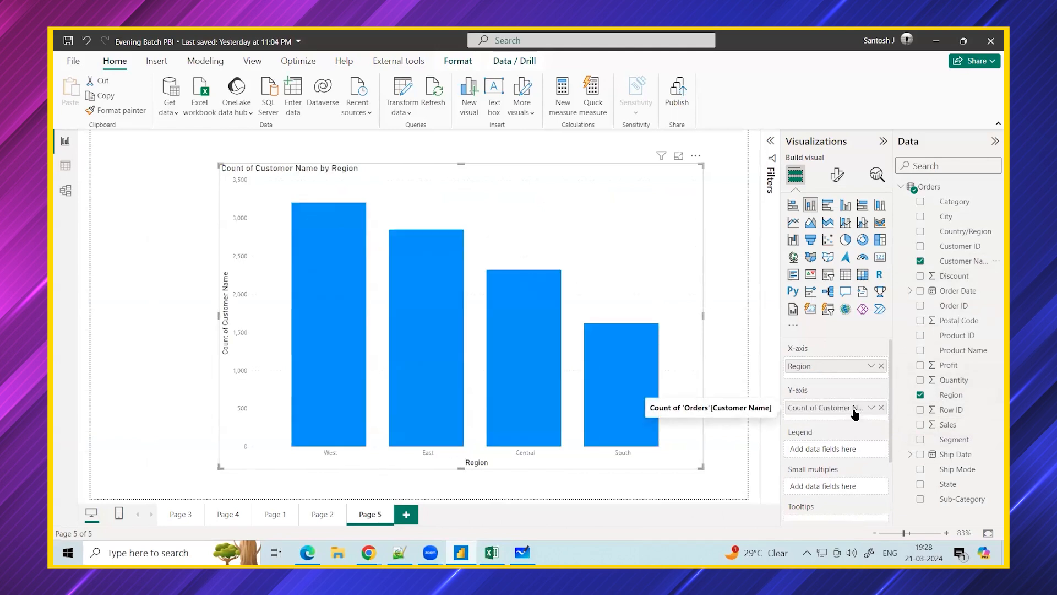
left_click(882, 408)
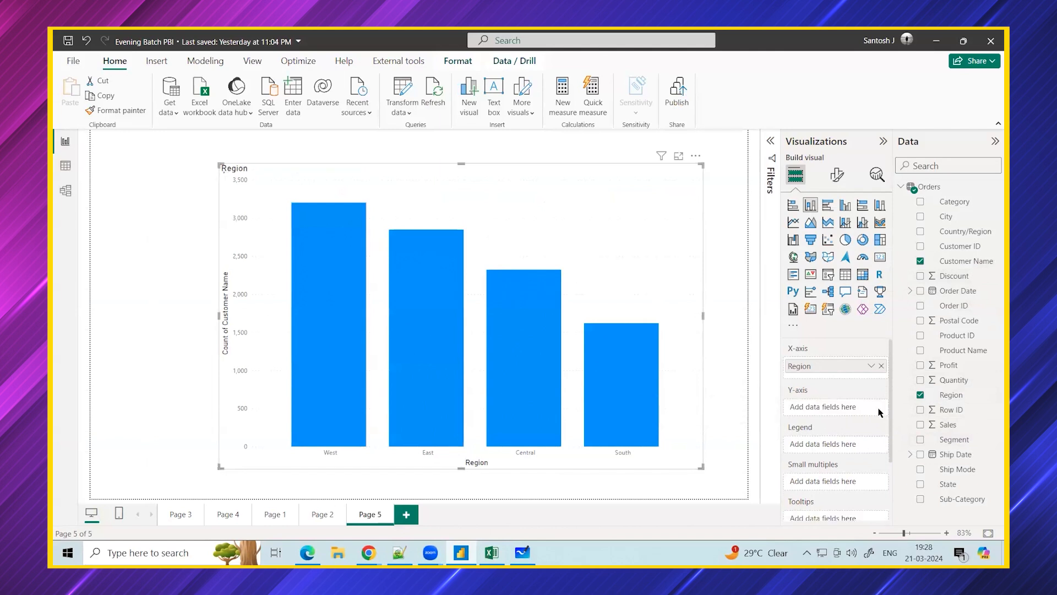
left_click_drag(930, 444, 836, 411)
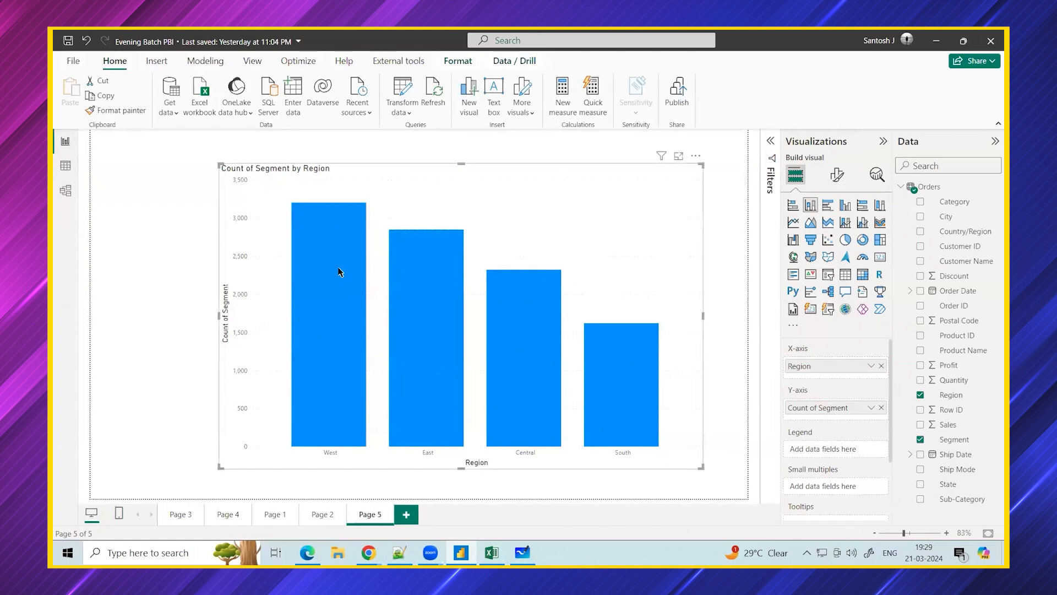
mouse_move(338, 271)
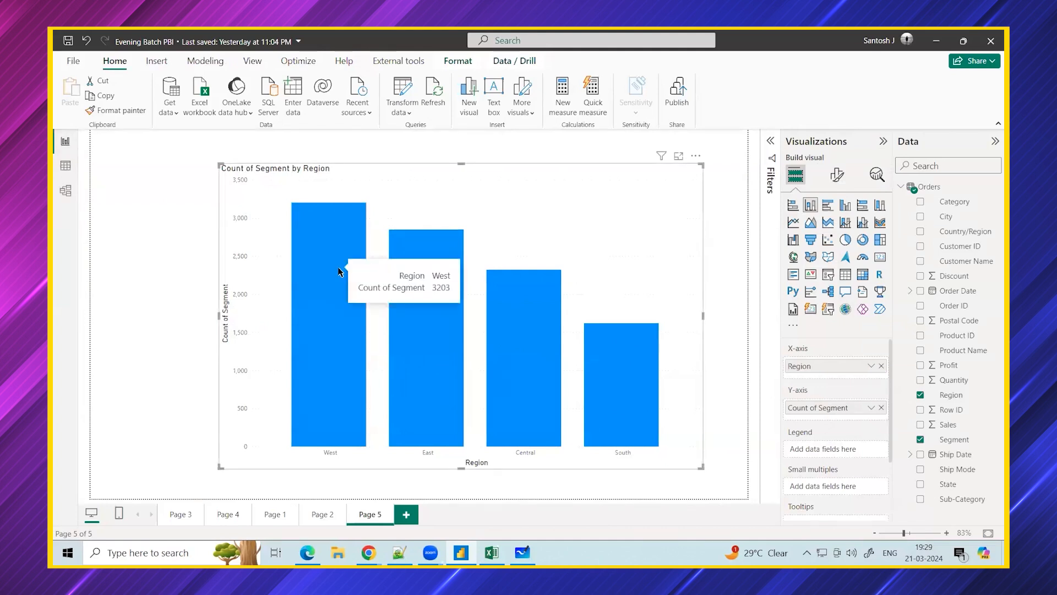
mouse_move(413, 276)
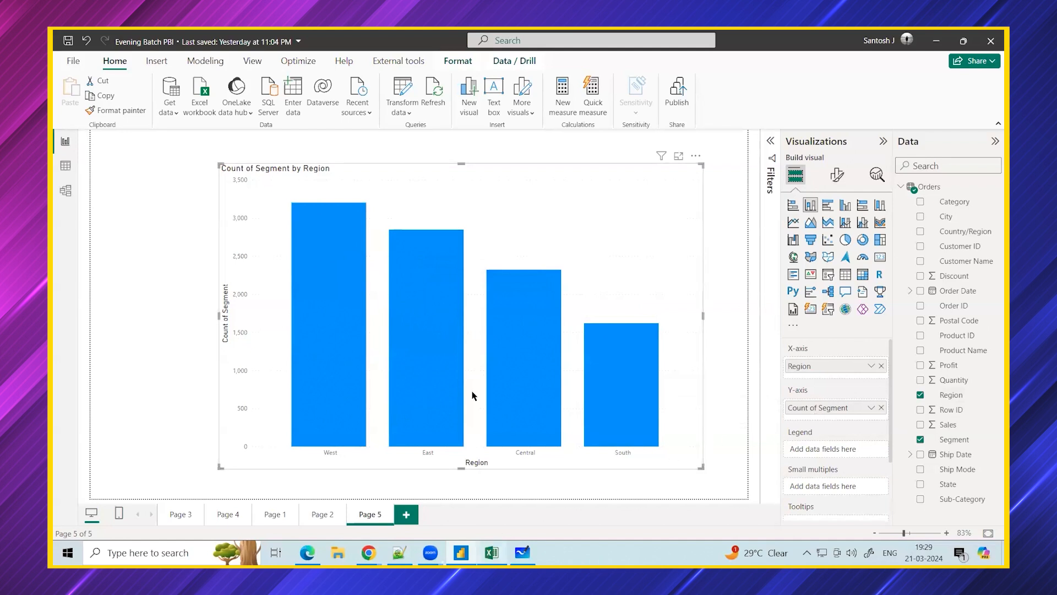
key("alt+Tab")
Review the Column Chart ratings in D3 and B2, then return to Power BI
left_click(539, 218)
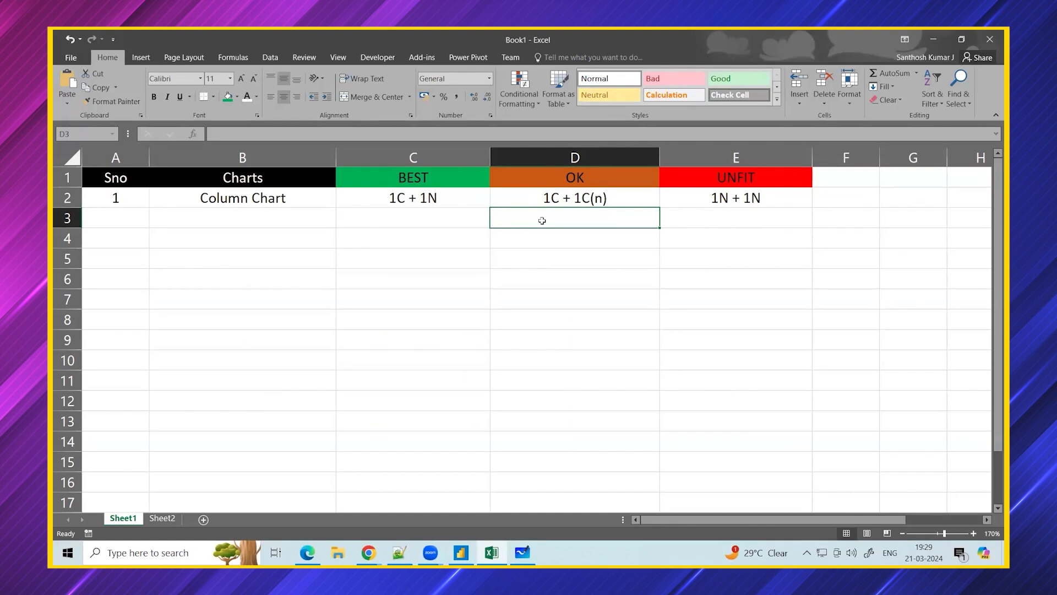
left_click(299, 201)
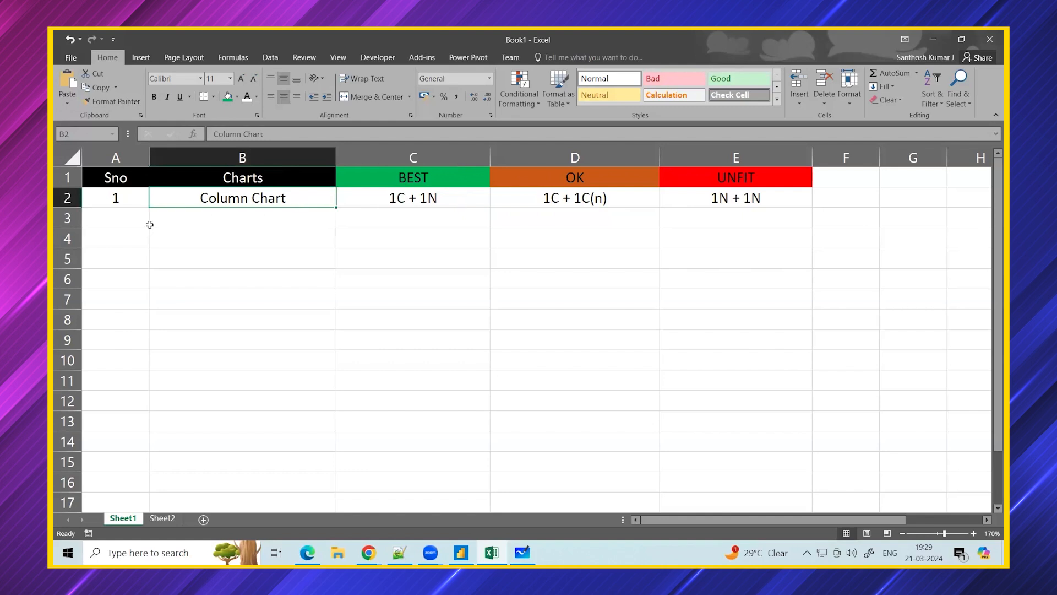
left_click(463, 550)
Delete the Region chart and add an enlarged clustered column chart of Sum of Sales by Sub-Category
key("Delete")
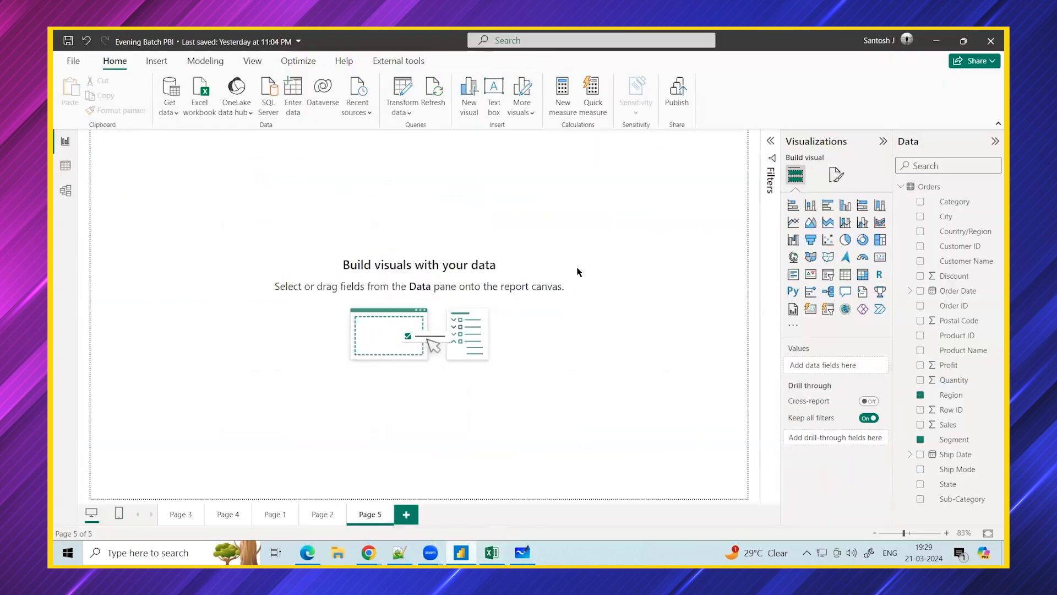
left_click(811, 205)
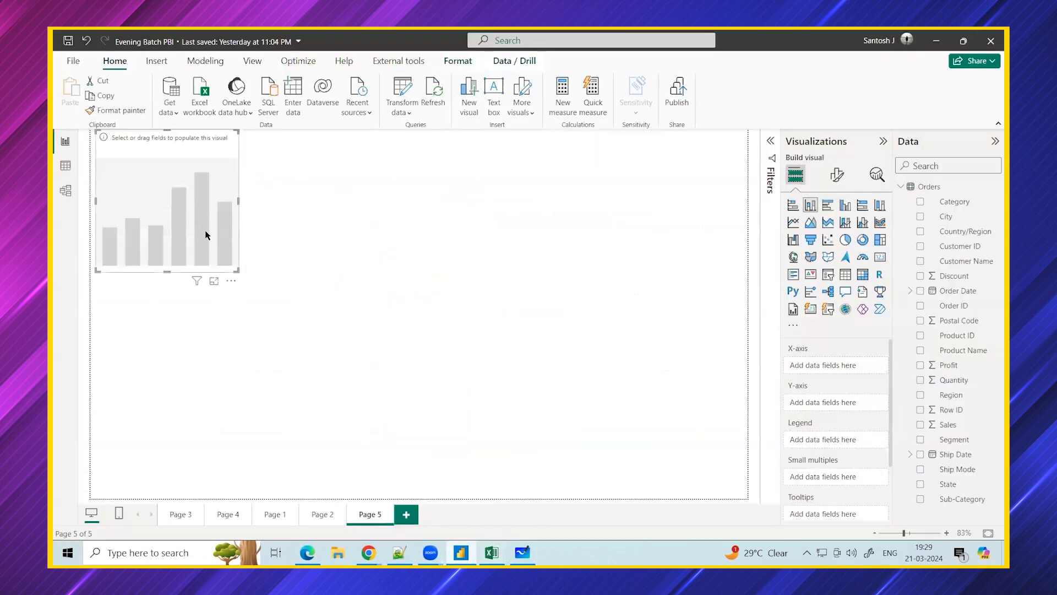
left_click_drag(190, 211, 201, 229)
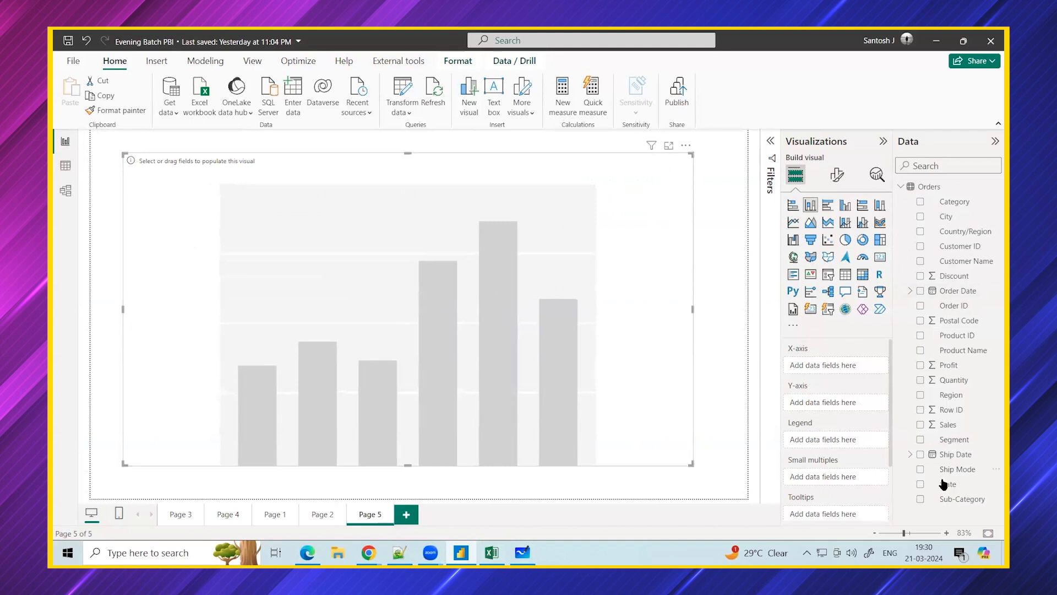
left_click_drag(946, 499, 837, 364)
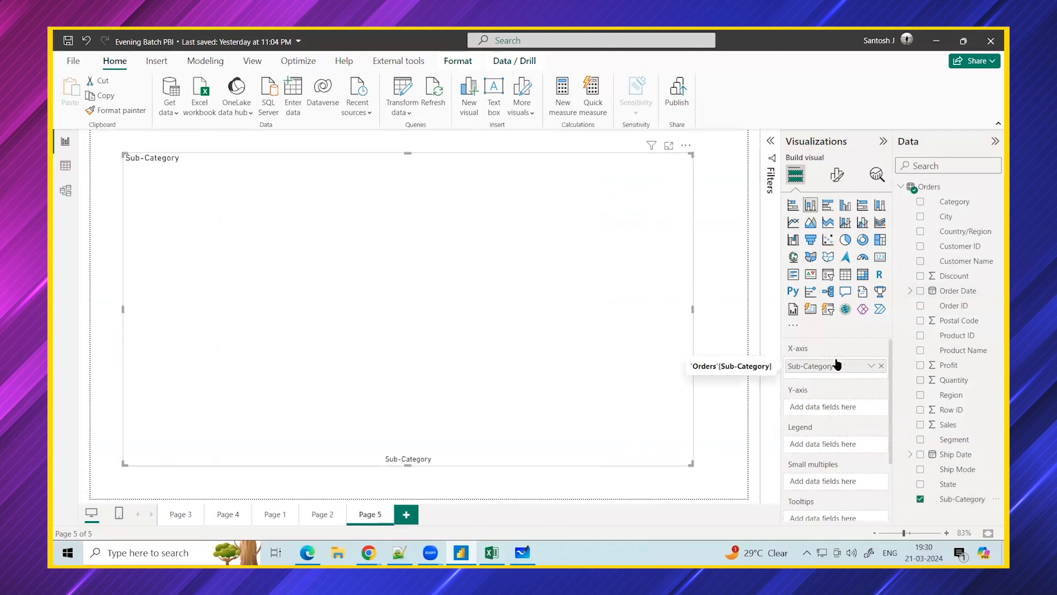
left_click_drag(949, 424, 837, 407)
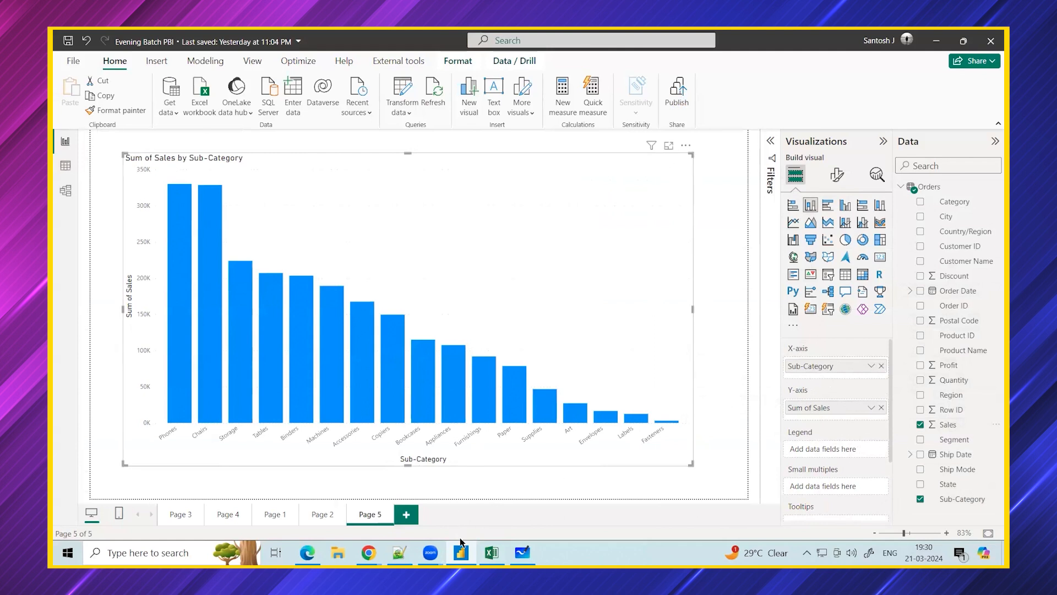
Check the BEST rating 1C + 1N in Excel and return to Power BI
key("alt+Tab")
left_click(370, 205)
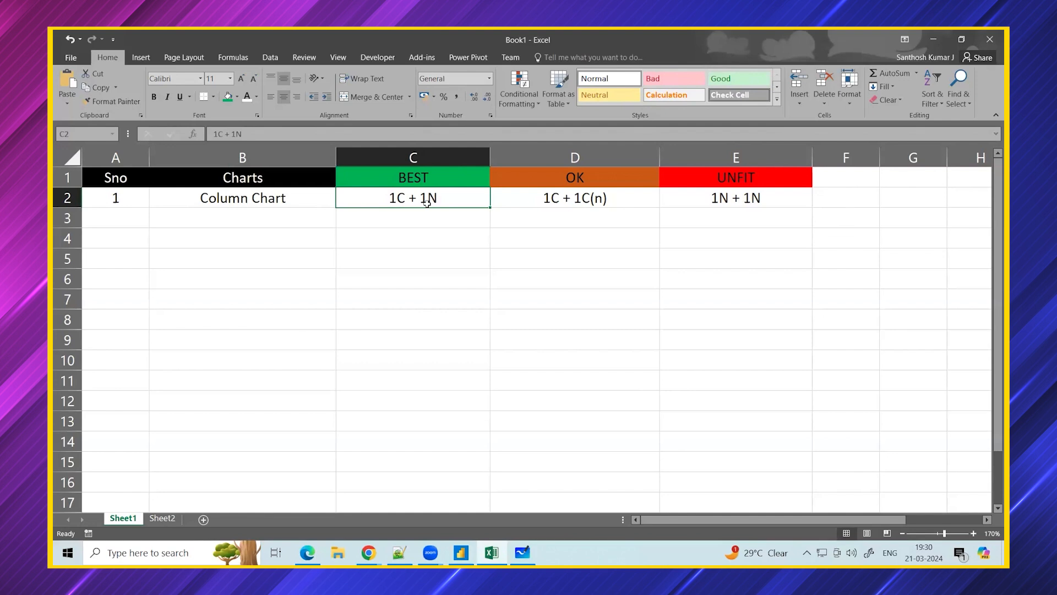
key("alt+Tab")
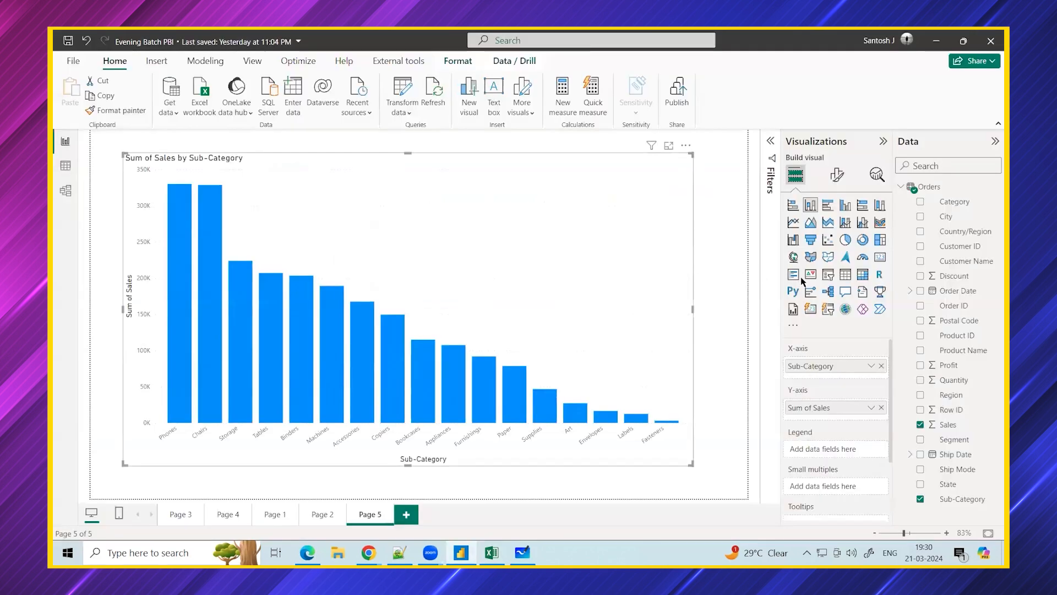
Set the X-axis values to size 12, Segoe UI Bold, in black
left_click(832, 176)
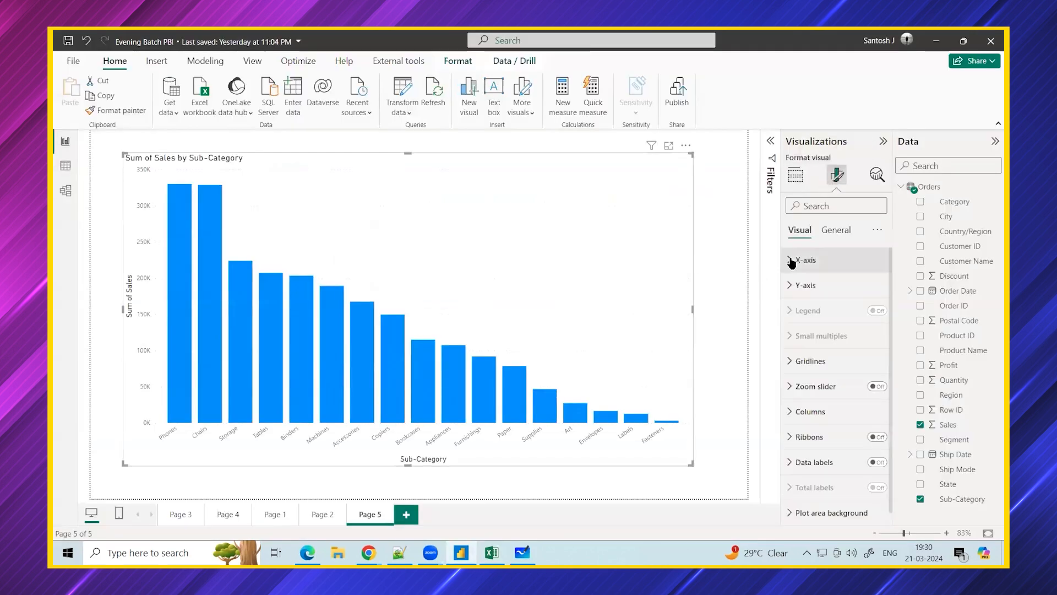
left_click(792, 261)
left_click(878, 319)
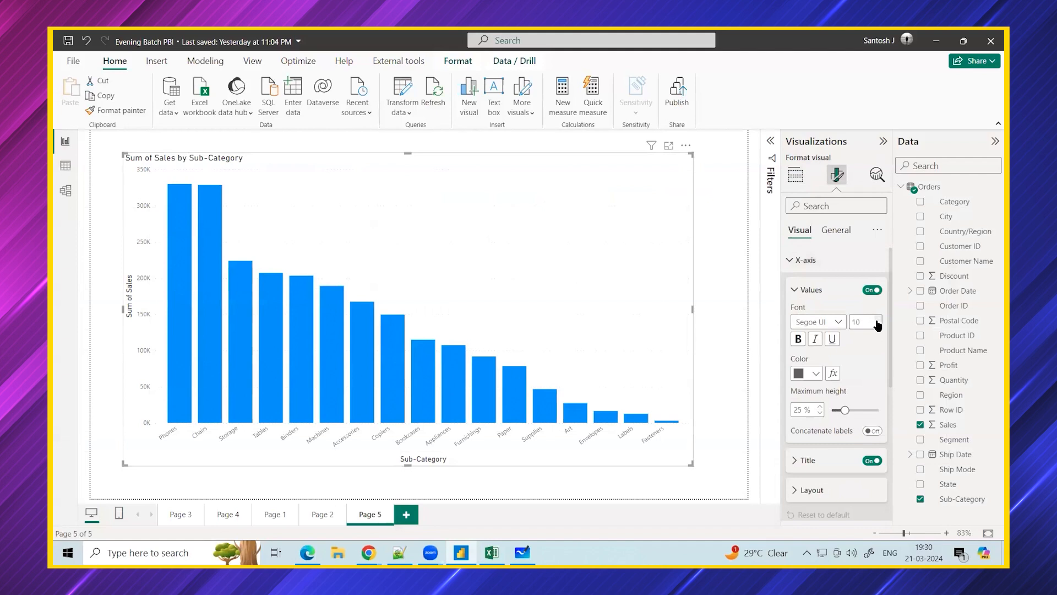
left_click(877, 319)
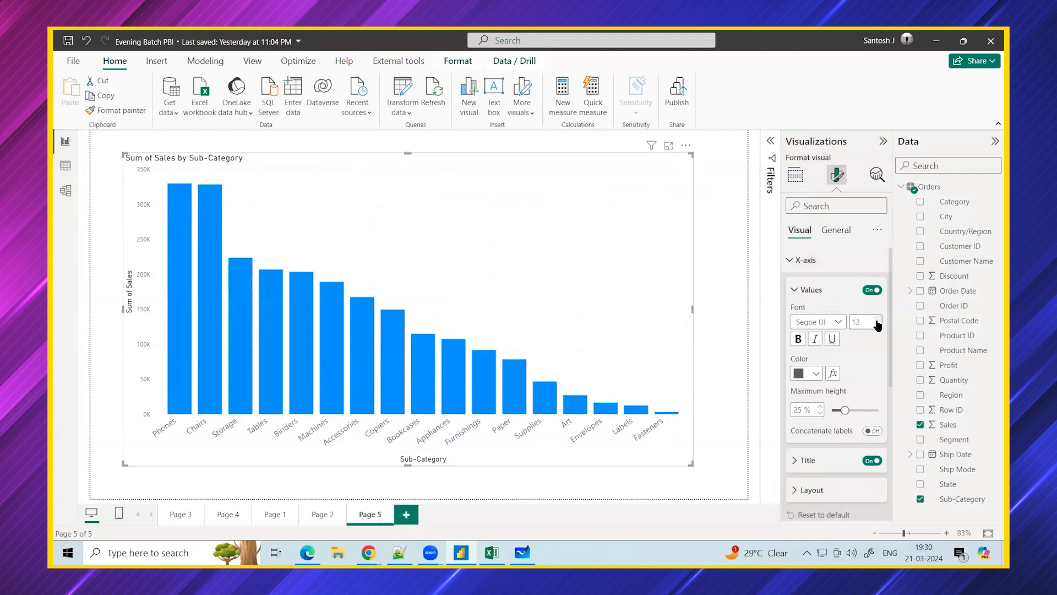
left_click(839, 322)
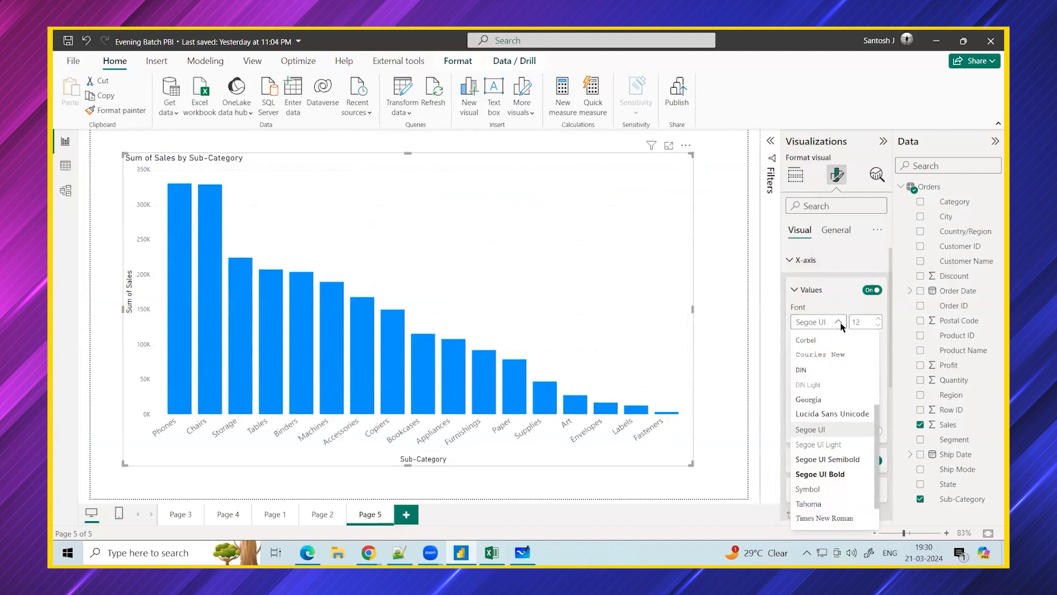
left_click(820, 476)
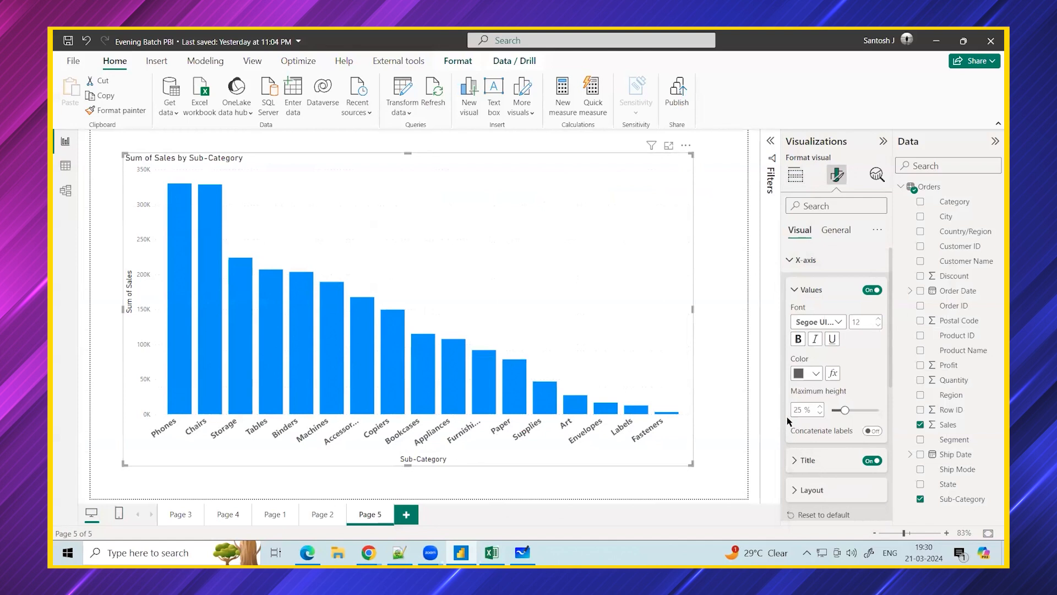
left_click(816, 374)
left_click(824, 320)
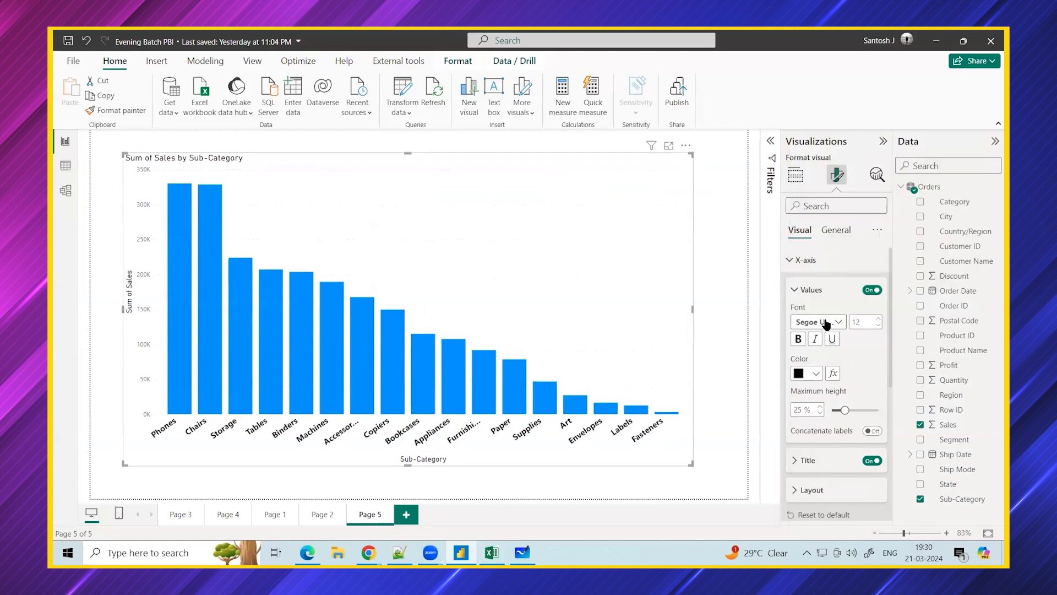
left_click(796, 292)
Make the Y-axis sales values Segoe UI Bold in a darker colour
left_click(805, 400)
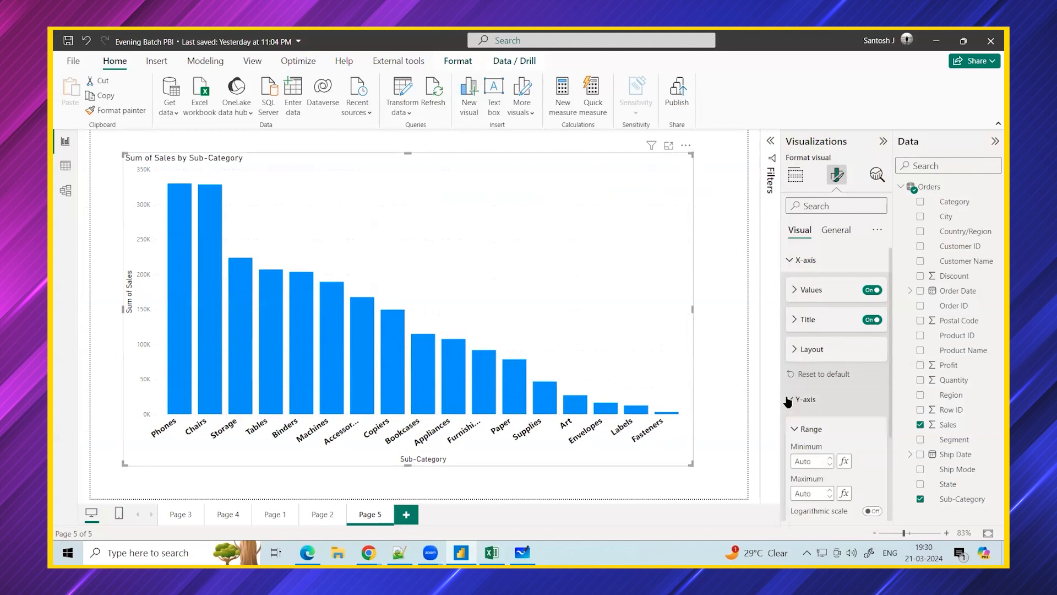
scroll(815, 323, "down", 5)
left_click(812, 312)
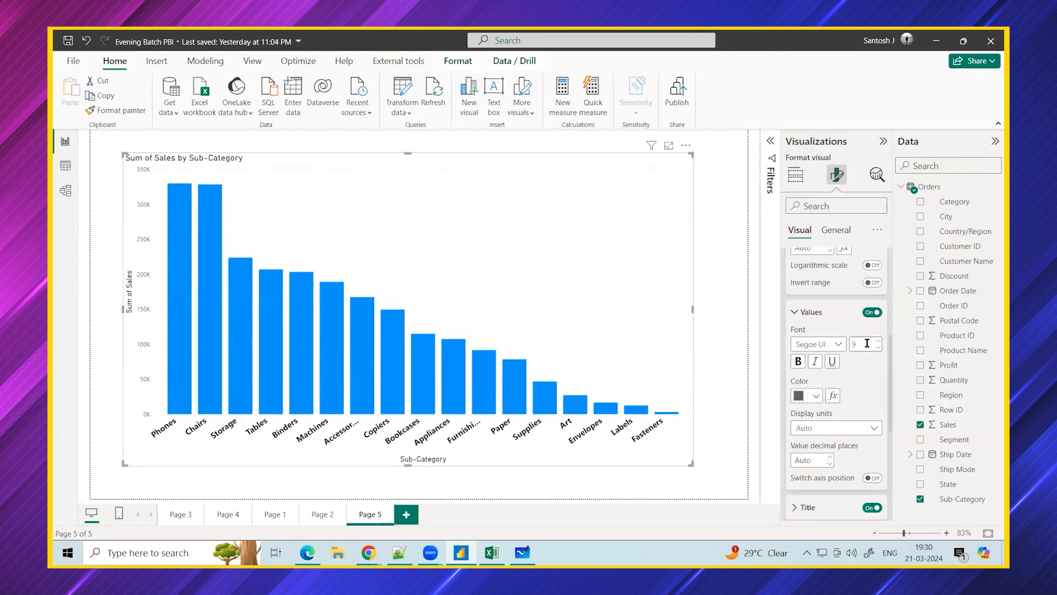
left_click(838, 345)
left_click(831, 282)
left_click(817, 395)
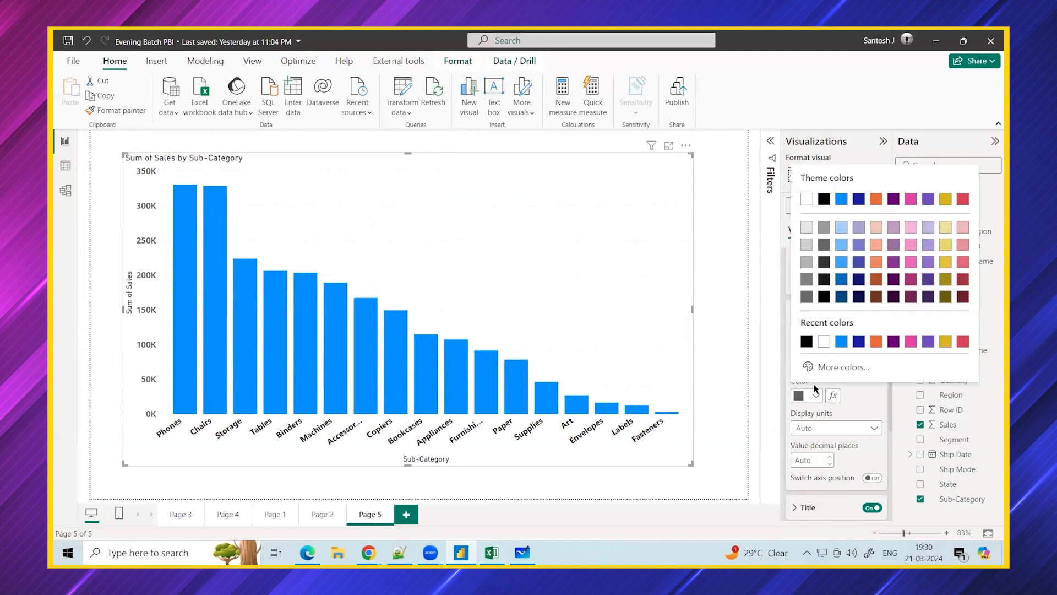
left_click(807, 189)
scroll(800, 340, "up", 4)
scroll(799, 340, "up", 1)
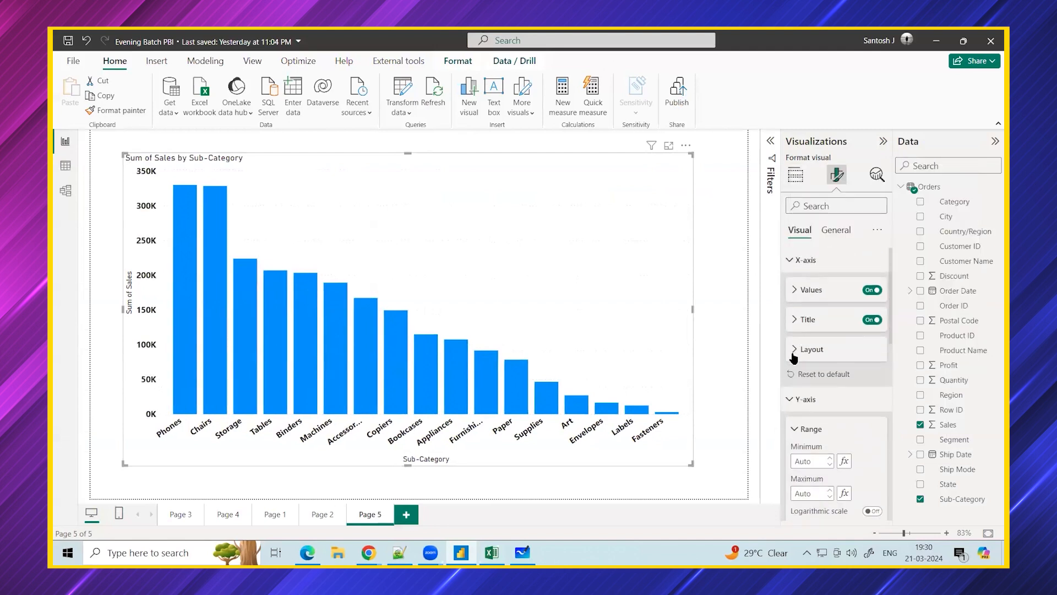
left_click(793, 399)
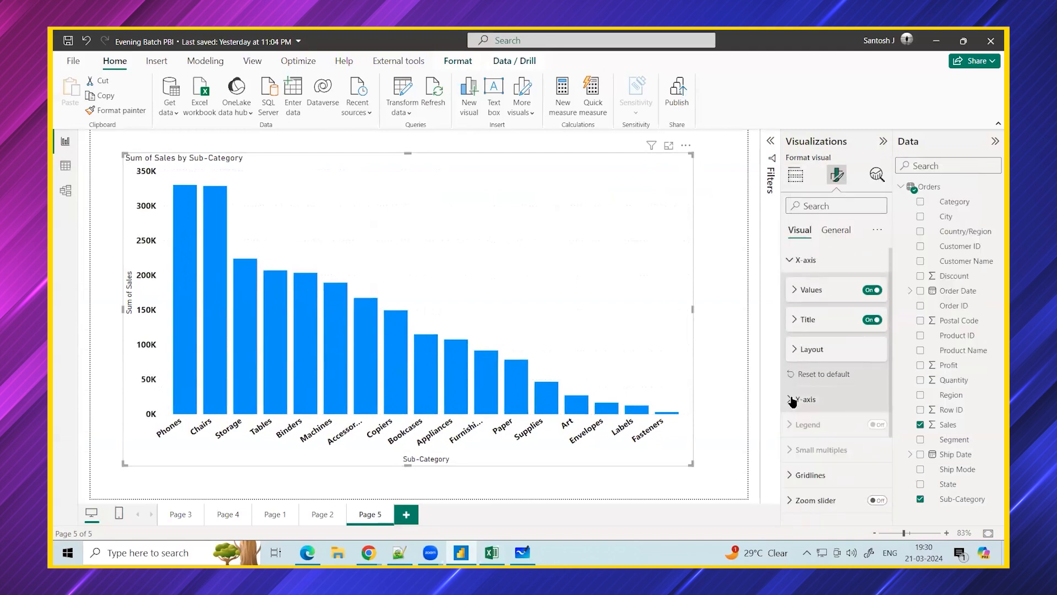
left_click(792, 260)
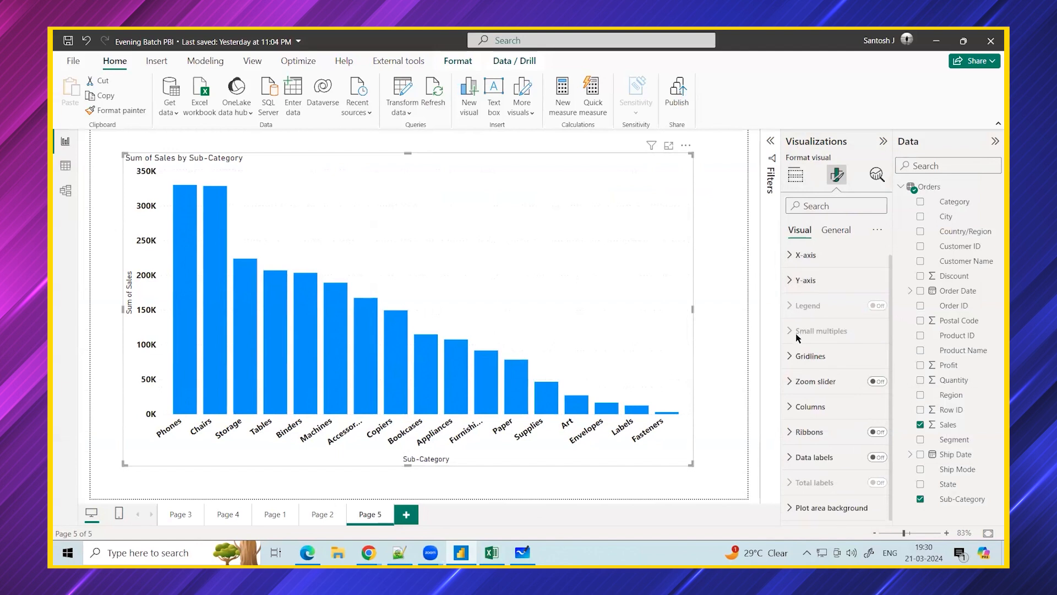
Color all the Sub-Category chart's columns purple
left_click(797, 407)
scroll(802, 469, "down", 3)
scroll(801, 385, "up", 2)
left_click(815, 407)
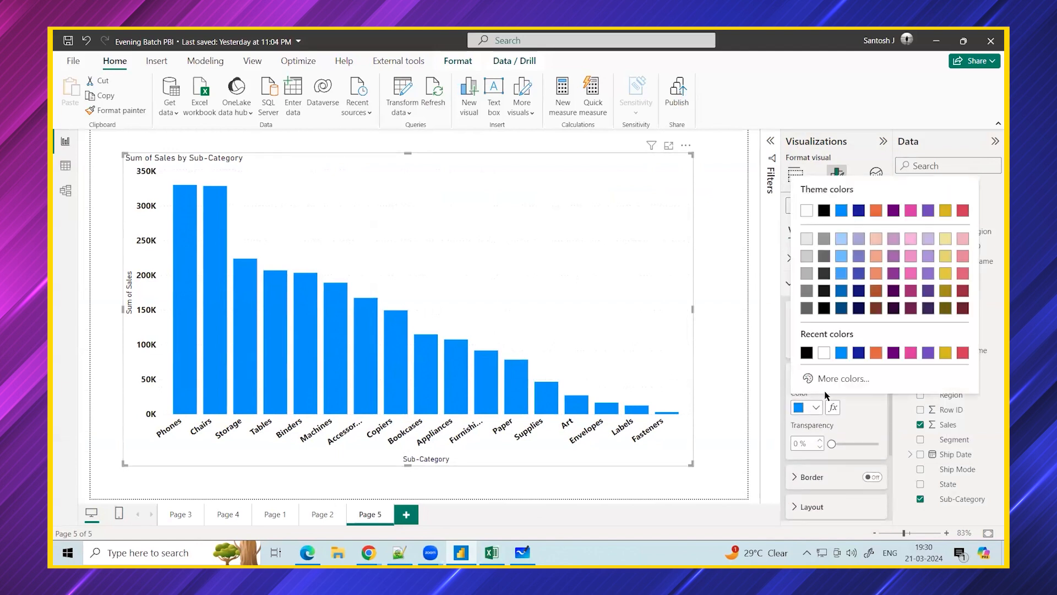
left_click(893, 353)
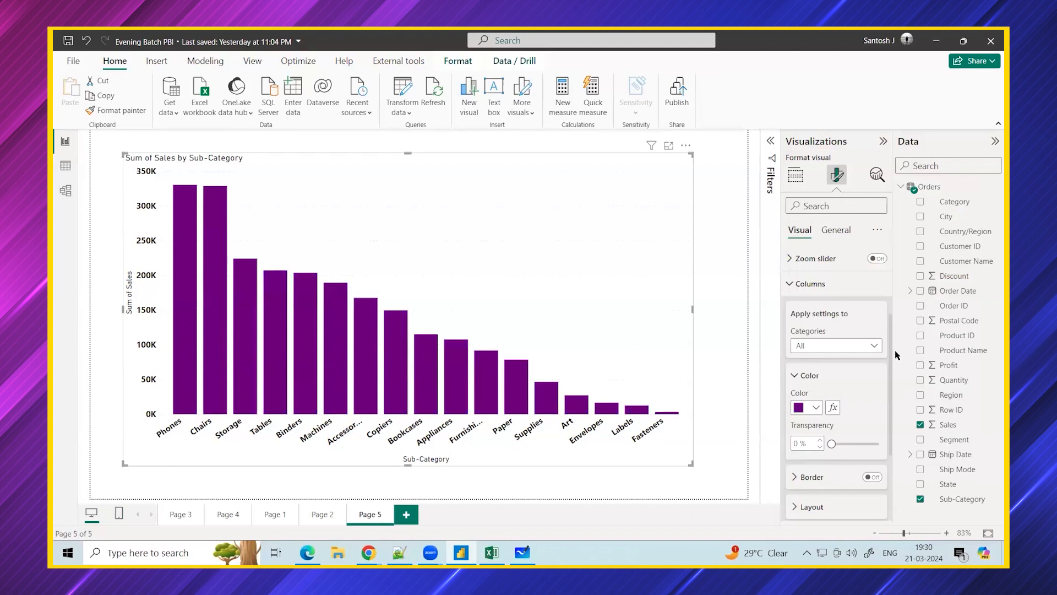
left_click(811, 284)
Give the chart title a black background with white, centered text
left_click(831, 234)
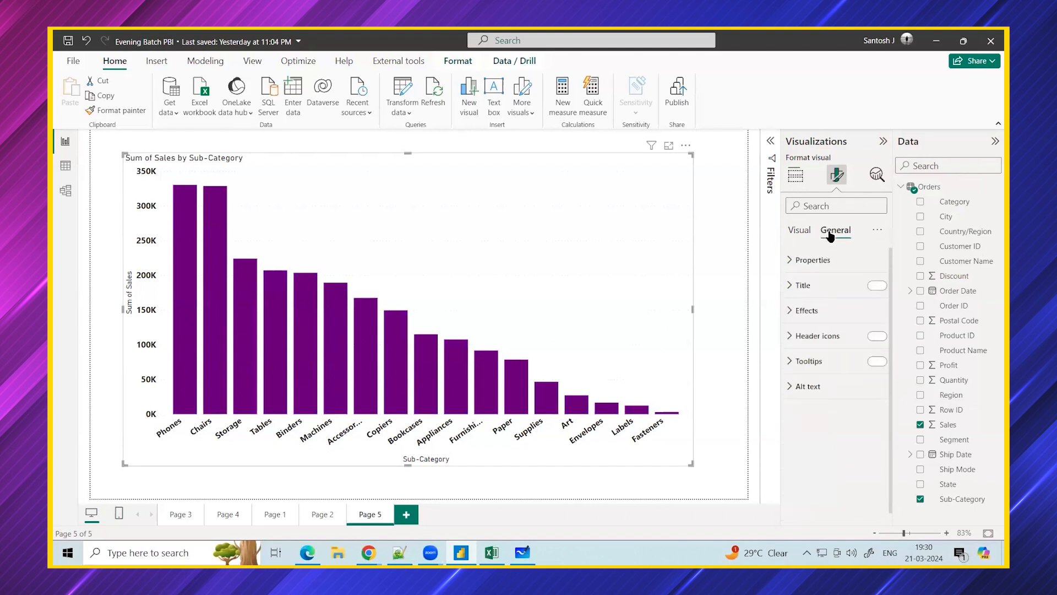
left_click(800, 285)
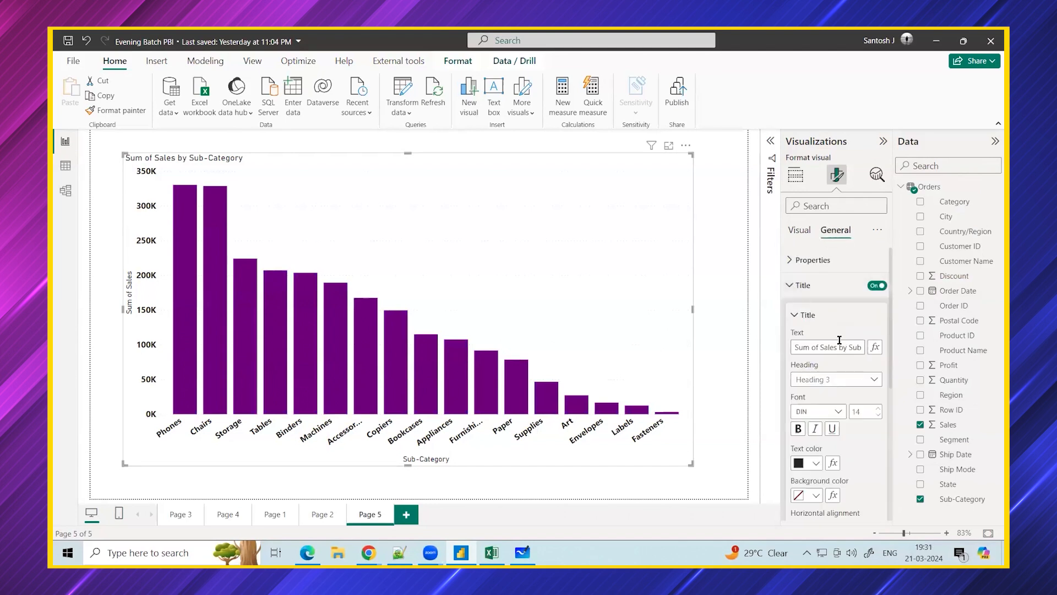
left_click(796, 285)
left_click(796, 285)
scroll(805, 407, "down", 2)
scroll(805, 407, "down", 1)
left_click(815, 373)
left_click(820, 291)
left_click(816, 340)
left_click(799, 144)
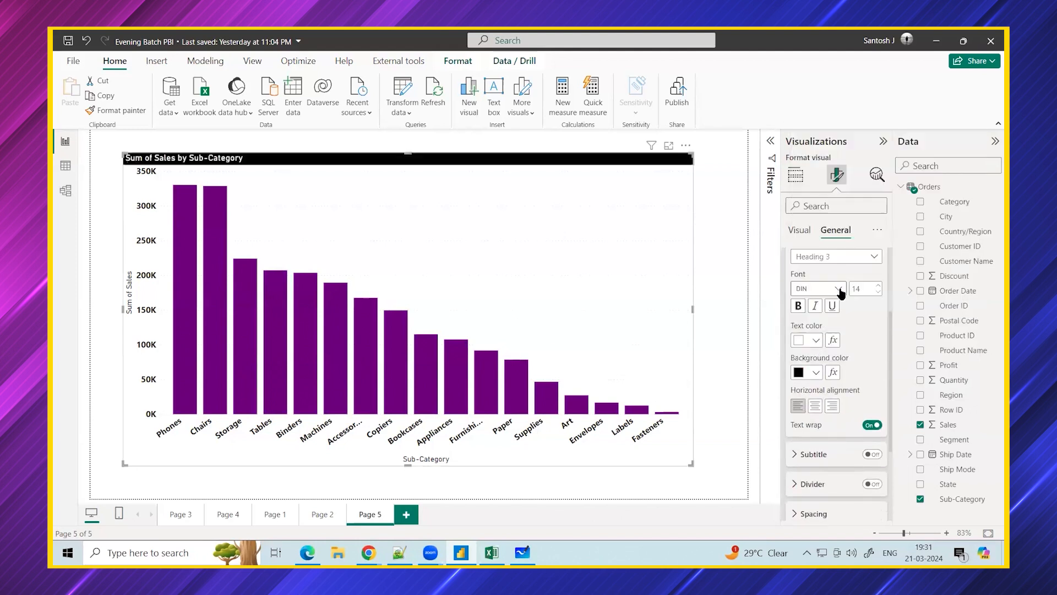
left_click(816, 406)
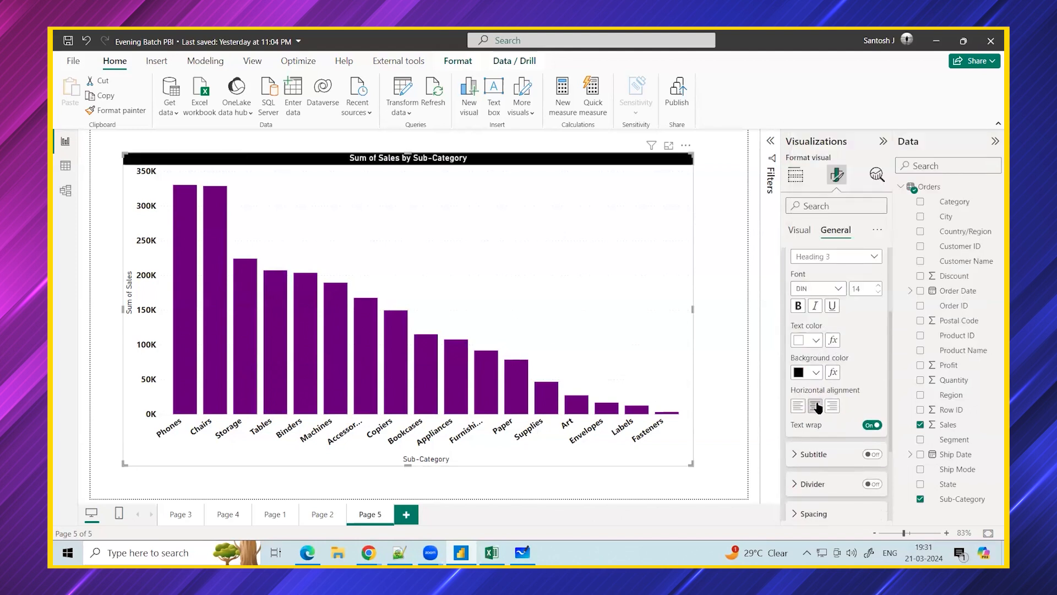
left_click(744, 316)
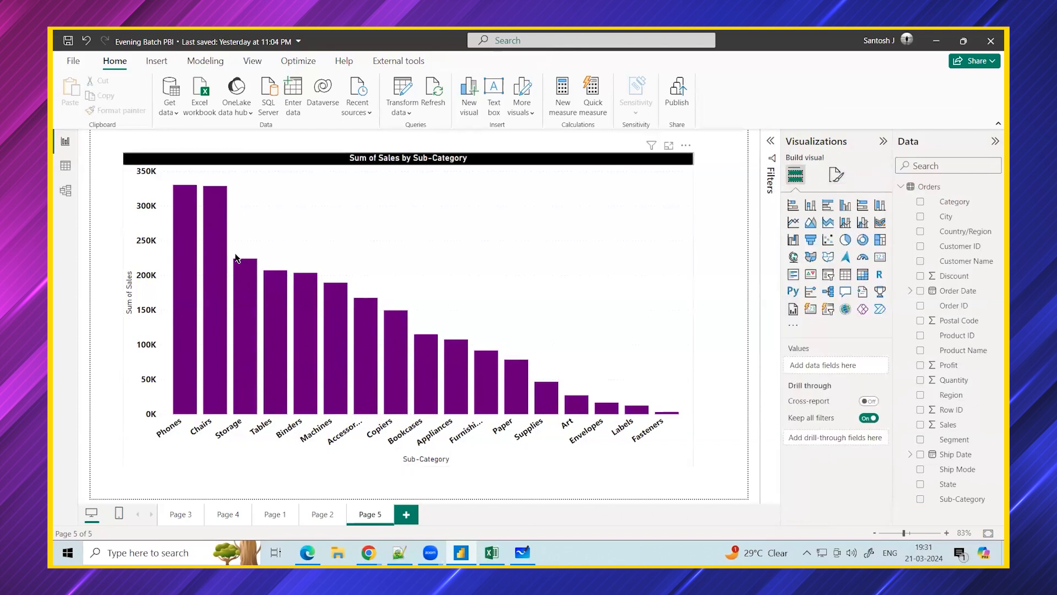
Turn on data labels for the Sub-Category sales chart
left_click(606, 334)
left_click(837, 175)
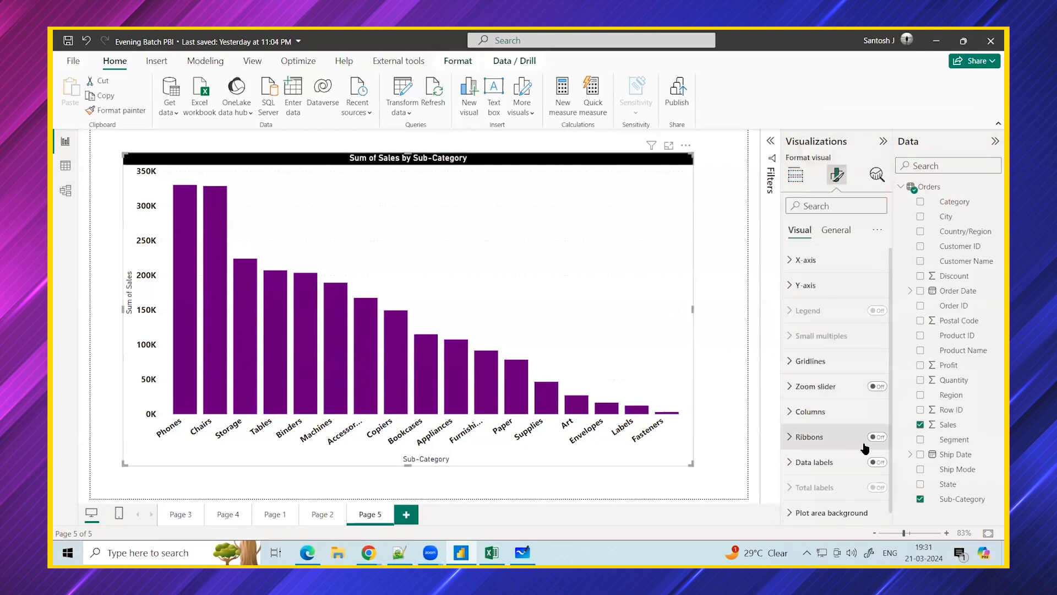
left_click(880, 462)
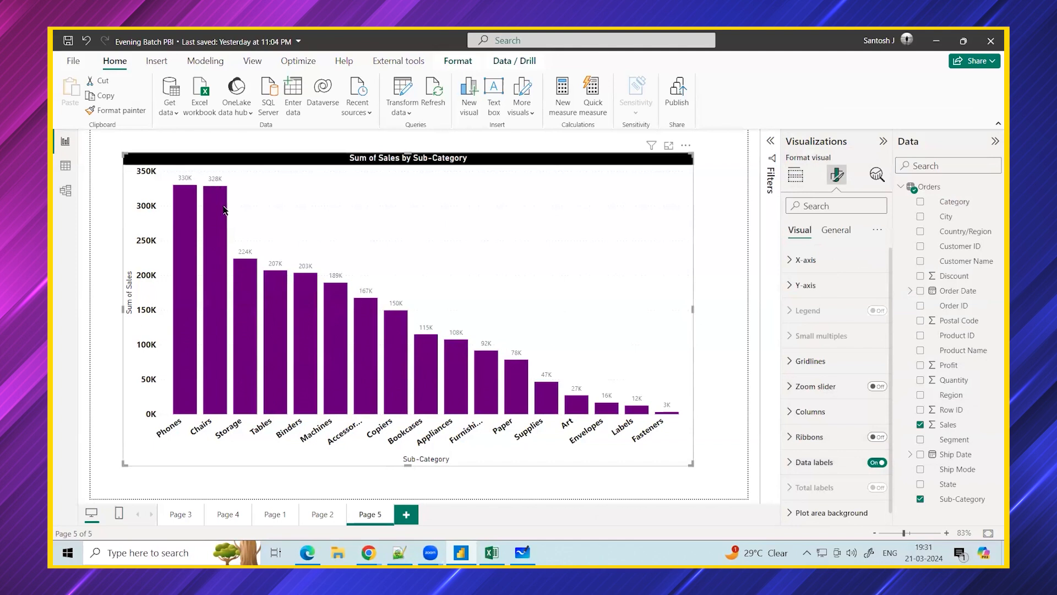
Format the data label values in dark blue with Segoe UI Bold font
left_click(791, 462)
scroll(791, 462, "down", 4)
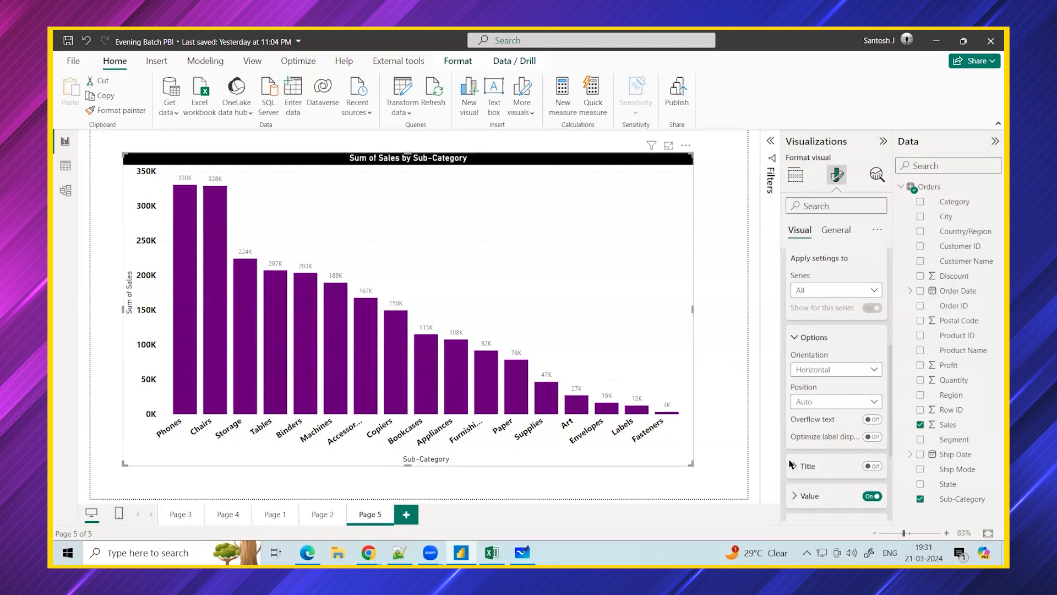
left_click(808, 484)
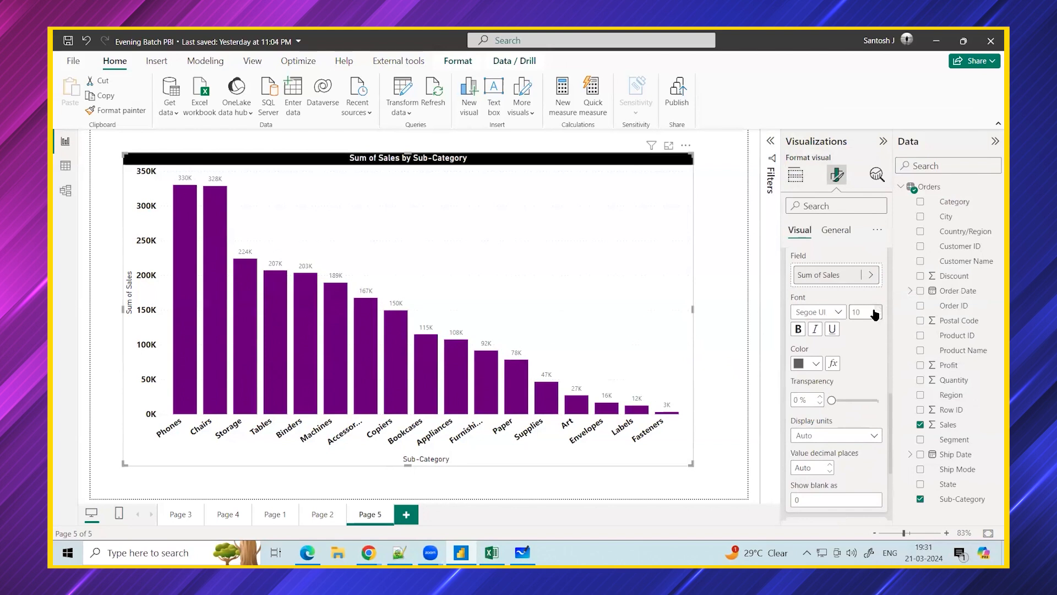
left_click(812, 365)
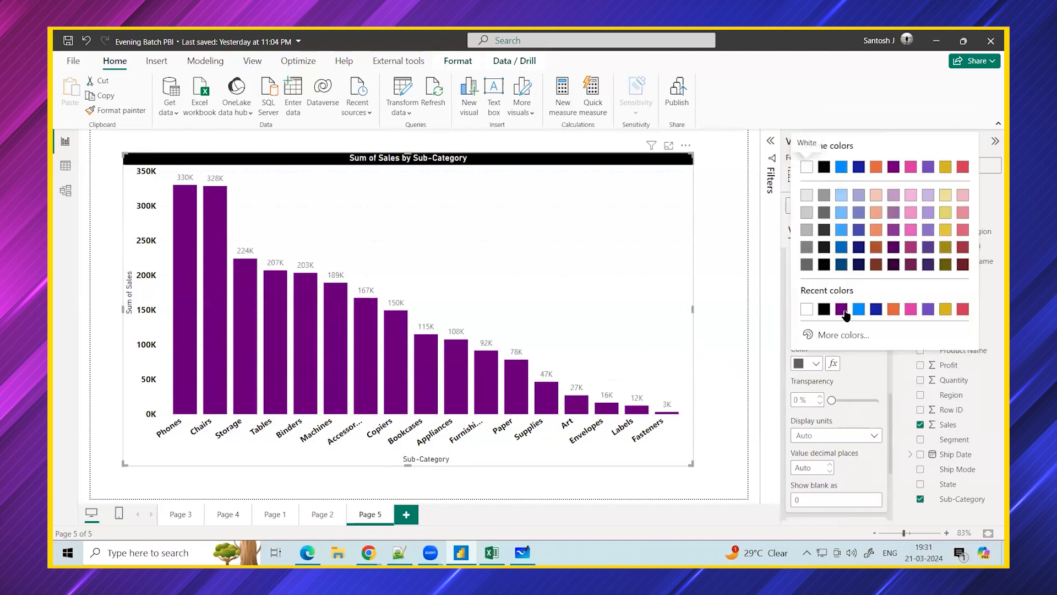
left_click(875, 309)
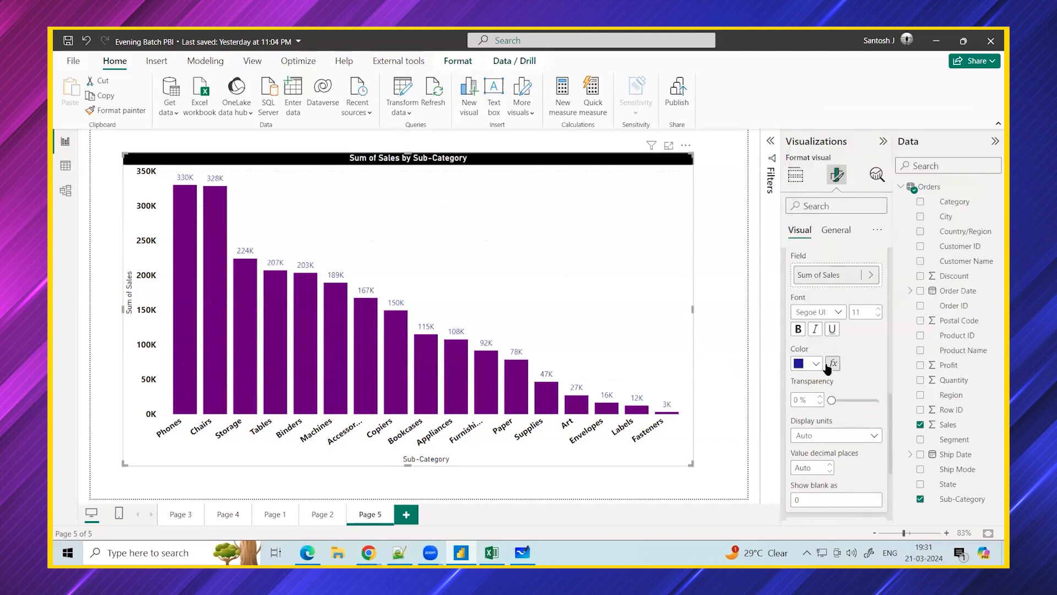
left_click(838, 312)
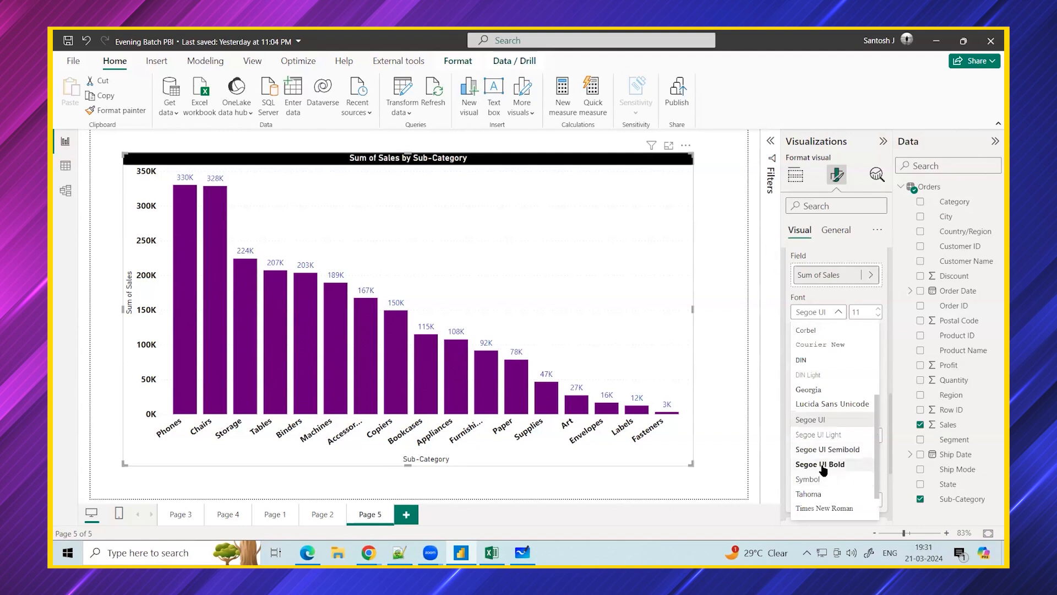
left_click(820, 464)
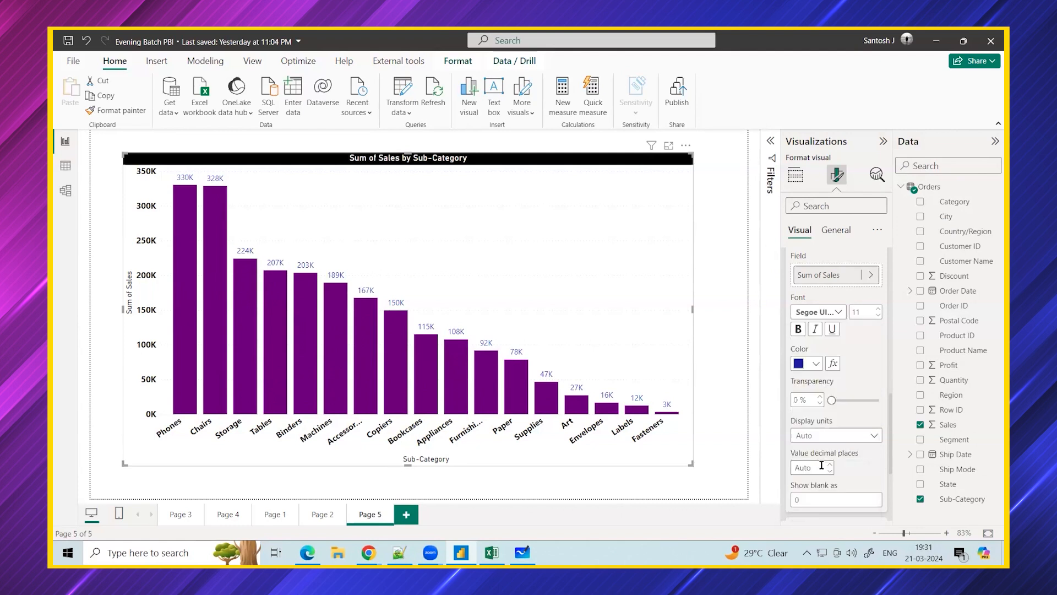
left_click(721, 362)
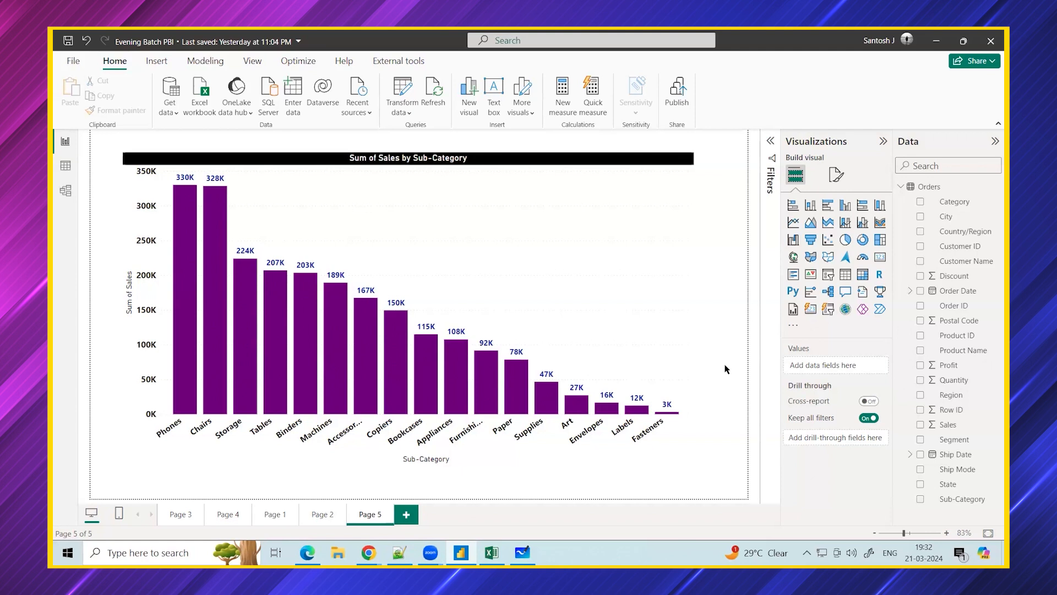
Open the Windows Ink pen popup from the taskbar to show Whiteboard and Fullscreen snip
left_click(869, 552)
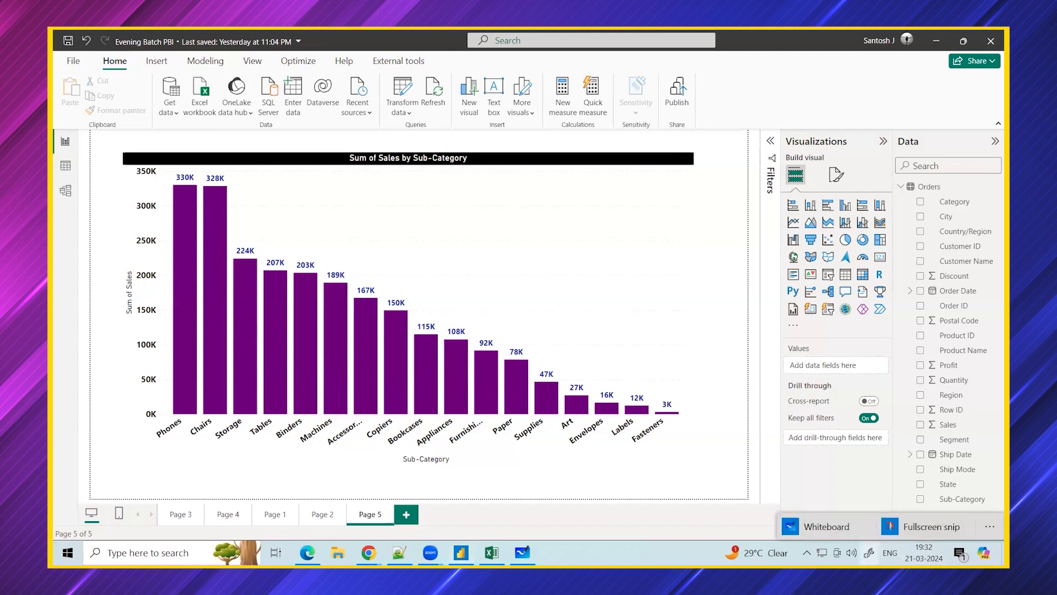
Take a fullscreen snip and underline the cut-off Accessories and Furnishings labels in green
left_click(917, 530)
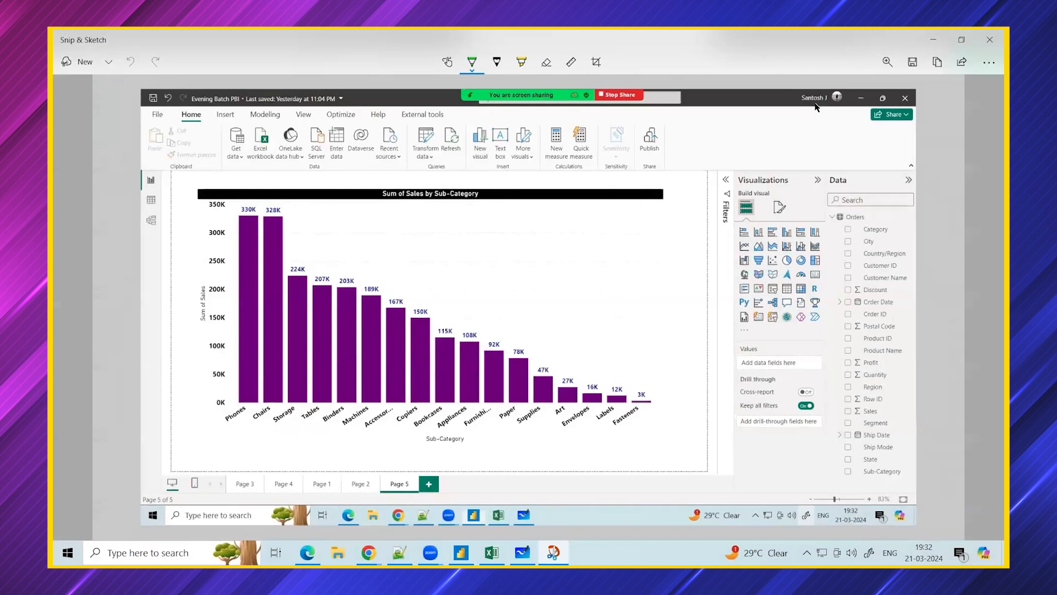
left_click_drag(385, 419, 400, 411)
left_click_drag(482, 416, 498, 411)
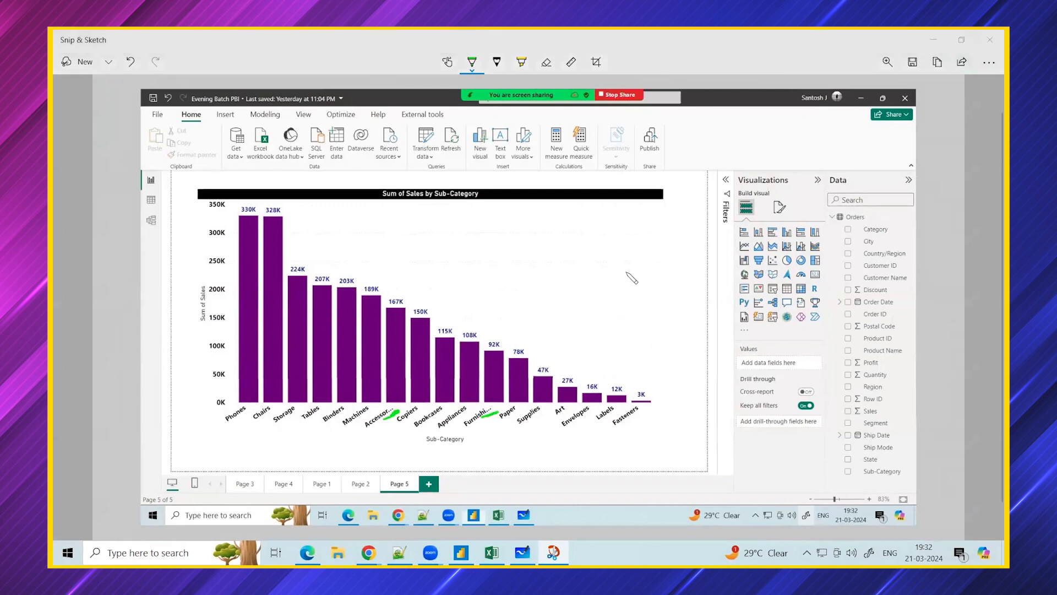
Circle and hatch the Appliances bar, then erase it and mark the Appliances and Furnishings labels
left_click_drag(462, 343, 461, 397)
mouse_move(461, 348)
left_mouse_down()
mouse_move(480, 384)
mouse_move(466, 394)
left_mouse_up()
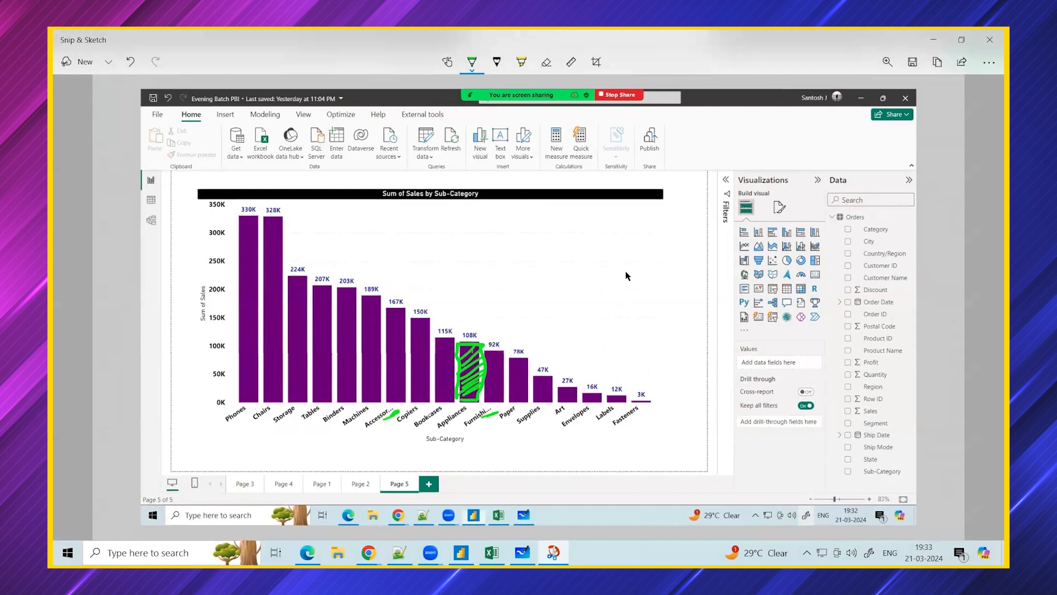
left_click_drag(449, 425, 484, 419)
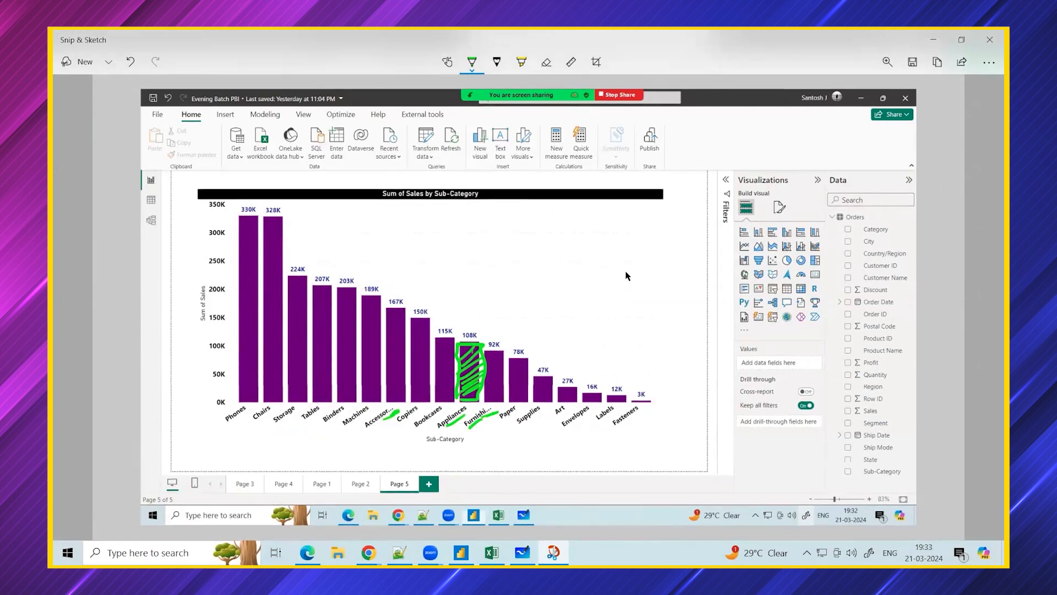
mouse_move(484, 353)
left_mouse_down()
mouse_move(457, 421)
mouse_move(498, 412)
mouse_move(462, 396)
left_mouse_up()
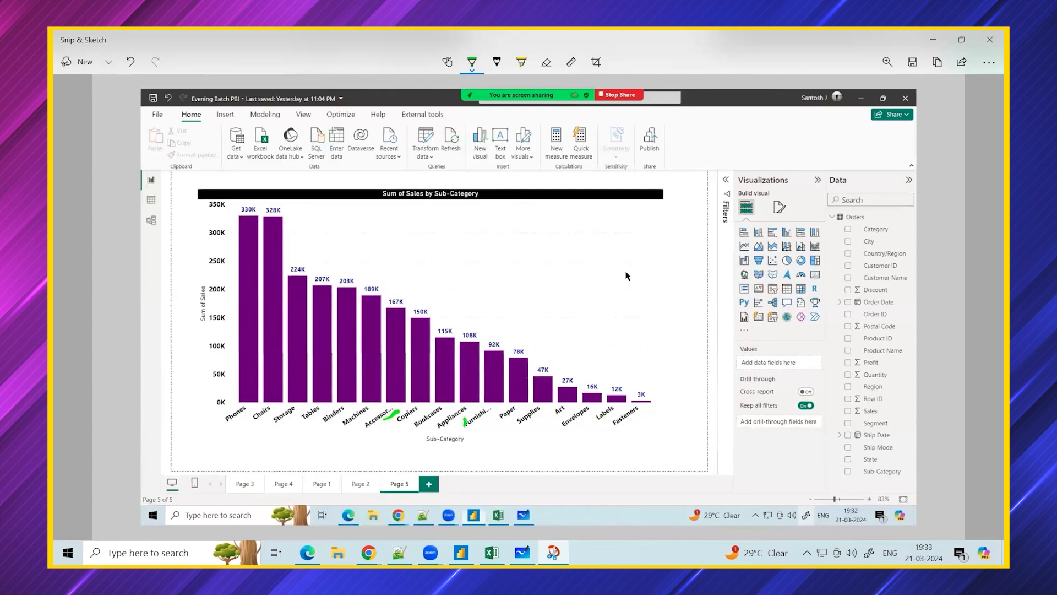
left_click_drag(477, 403, 476, 423)
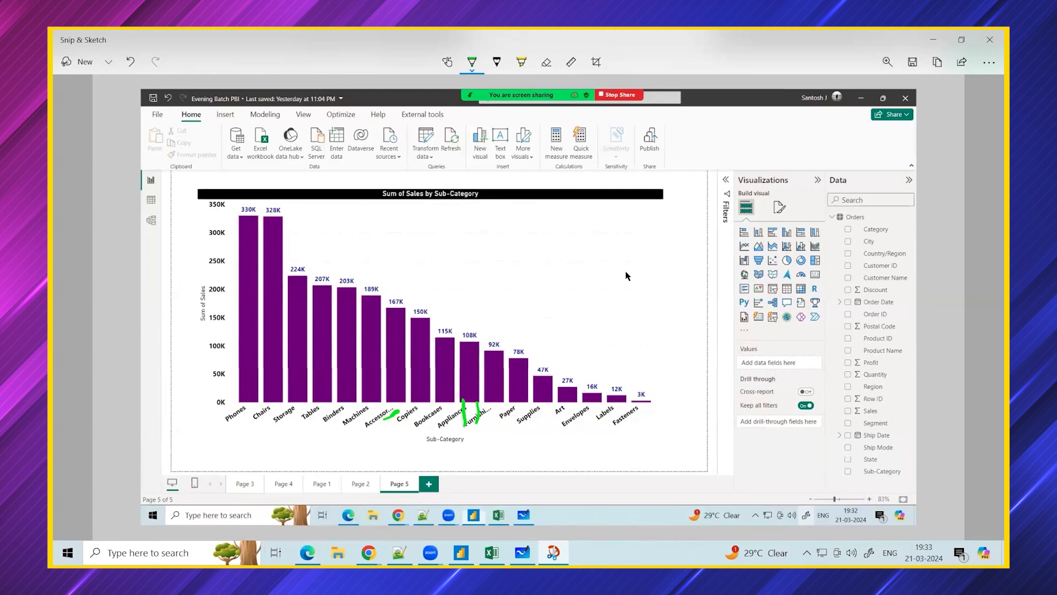
Undo and redo the tick marks, then tick and cross out the Appliances and Furnishings labels
key("ctrl+z")
key("ctrl+z")
key("ctrl+z")
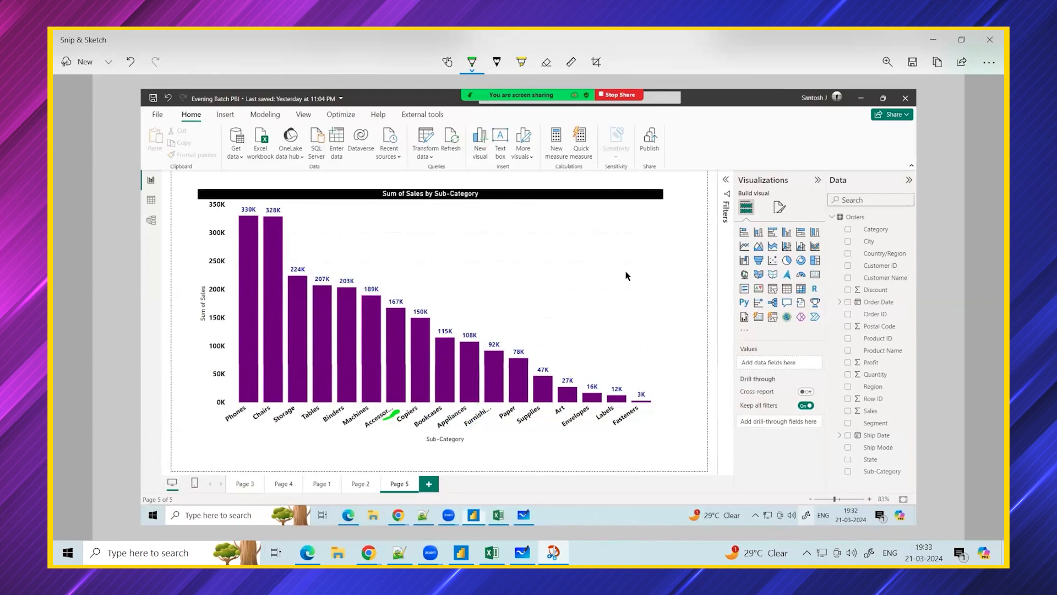
key("ctrl+y")
key("ctrl+y")
key("ctrl+y")
key("ctrl+y")
key("ctrl+y")
key("ctrl+y")
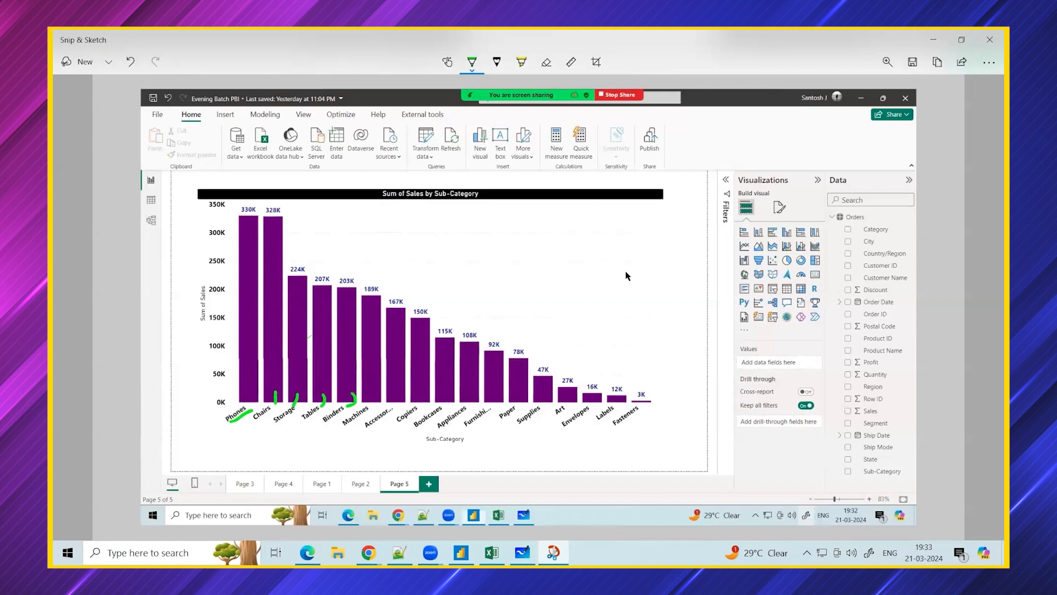
key("ctrl+y")
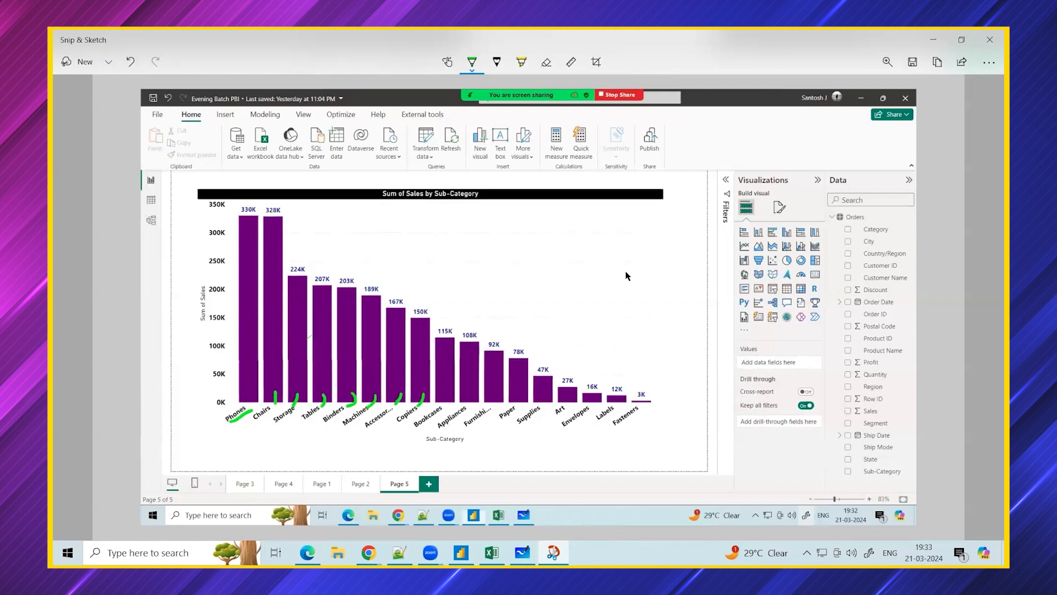
key("ctrl+y")
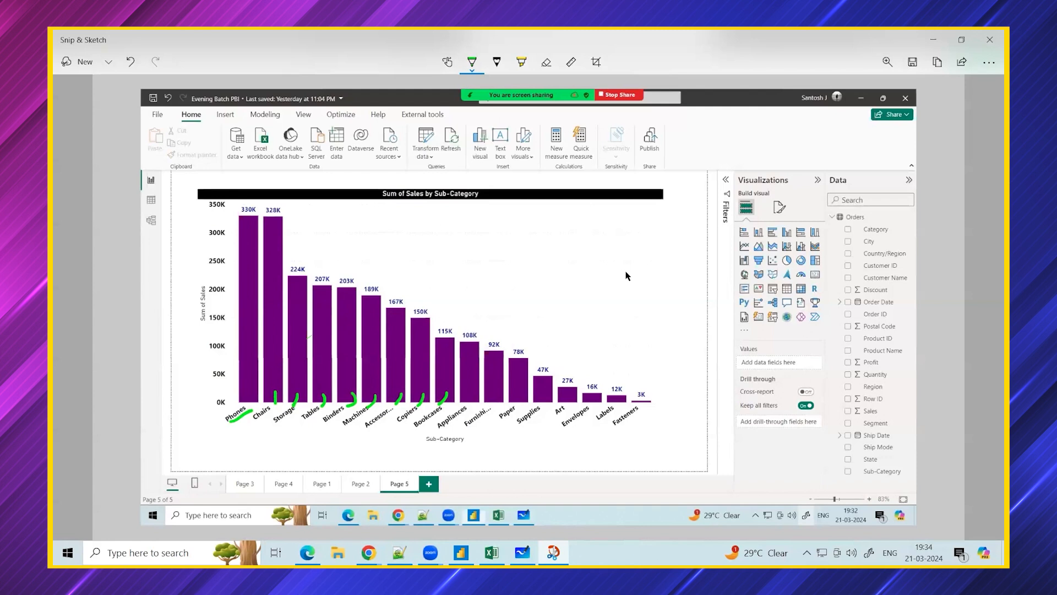
left_click_drag(466, 391, 459, 424)
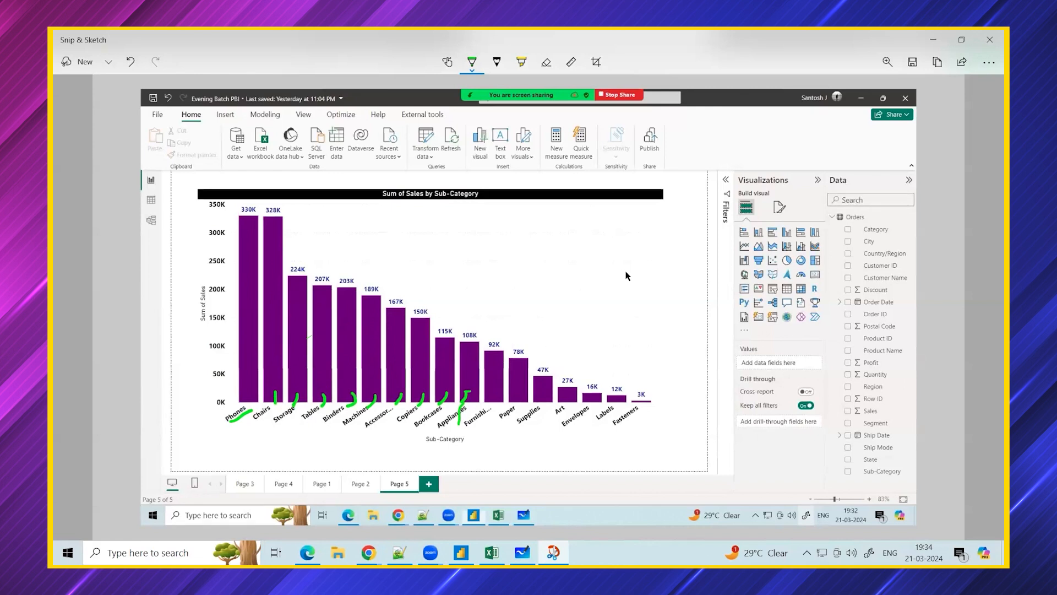
mouse_move(480, 404)
left_mouse_down()
mouse_move(473, 425)
mouse_move(488, 408)
mouse_move(484, 421)
left_mouse_up()
left_click_drag(438, 390, 507, 422)
left_click_drag(507, 374, 439, 430)
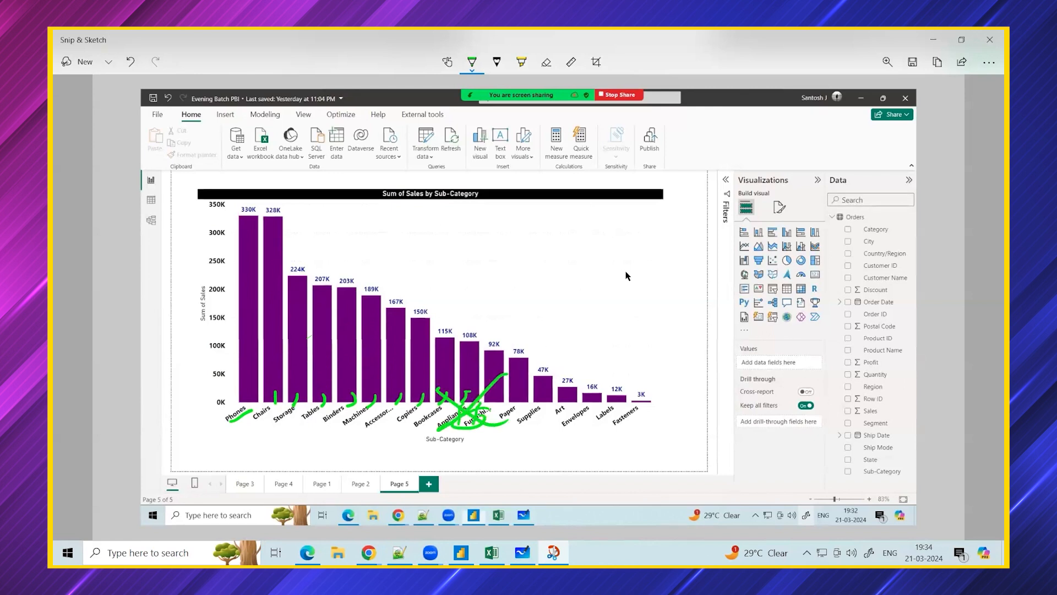
Undo the crosses and ticks, then add short green marks at Appliances, Paper and Supplies
key("ctrl+z")
key("ctrl+z")
key("ctrl+z")
key("ctrl+z")
key("ctrl+z")
key("ctrl+z")
key("ctrl+z")
key("ctrl+z")
key("ctrl+z")
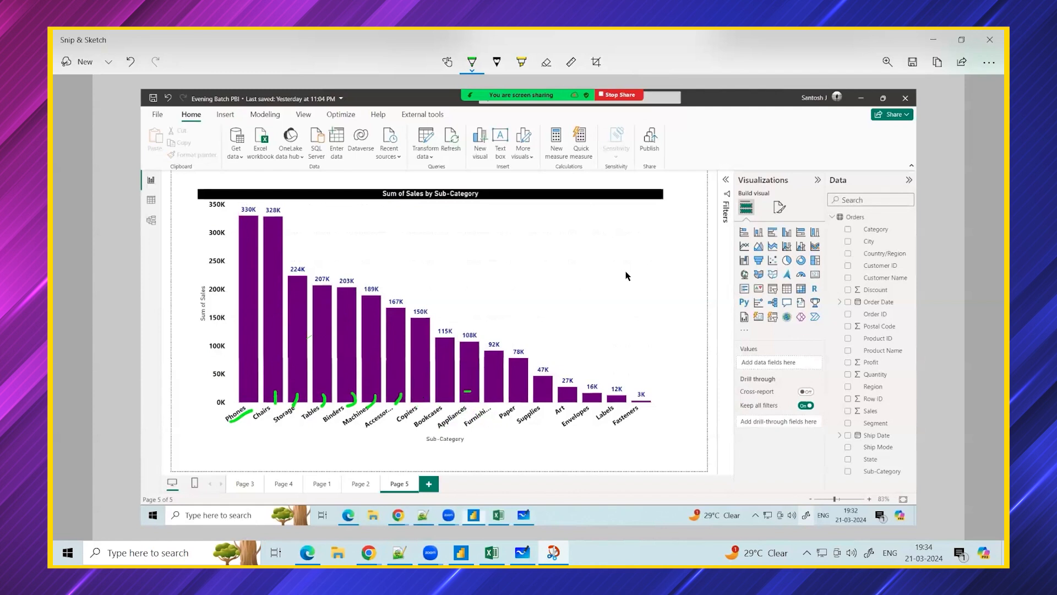
key("ctrl+z")
key("ctrl+z")
key("ctrl+z")
key("ctrl+z")
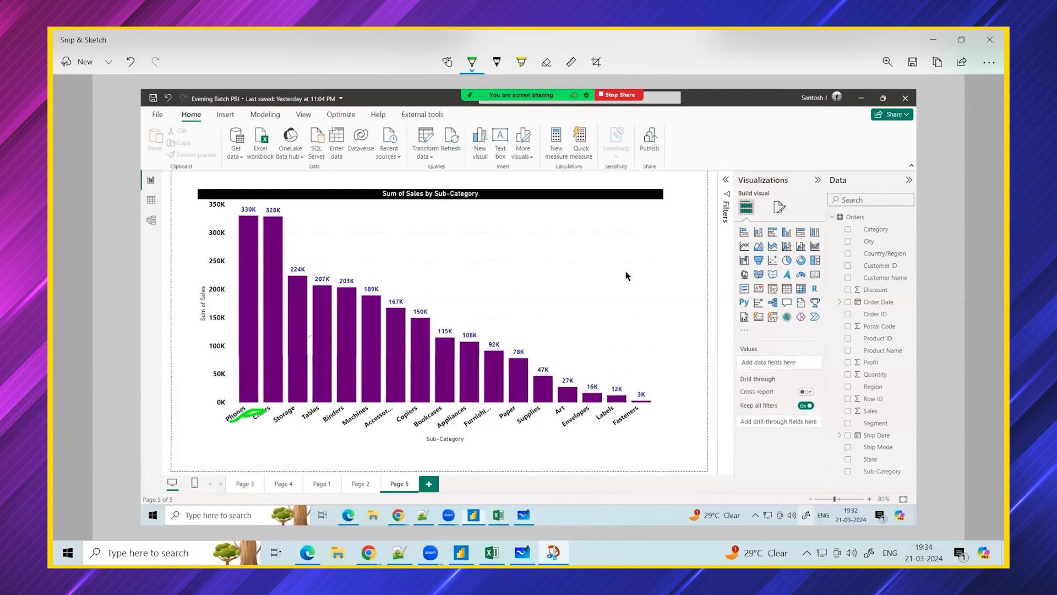
key("ctrl+z")
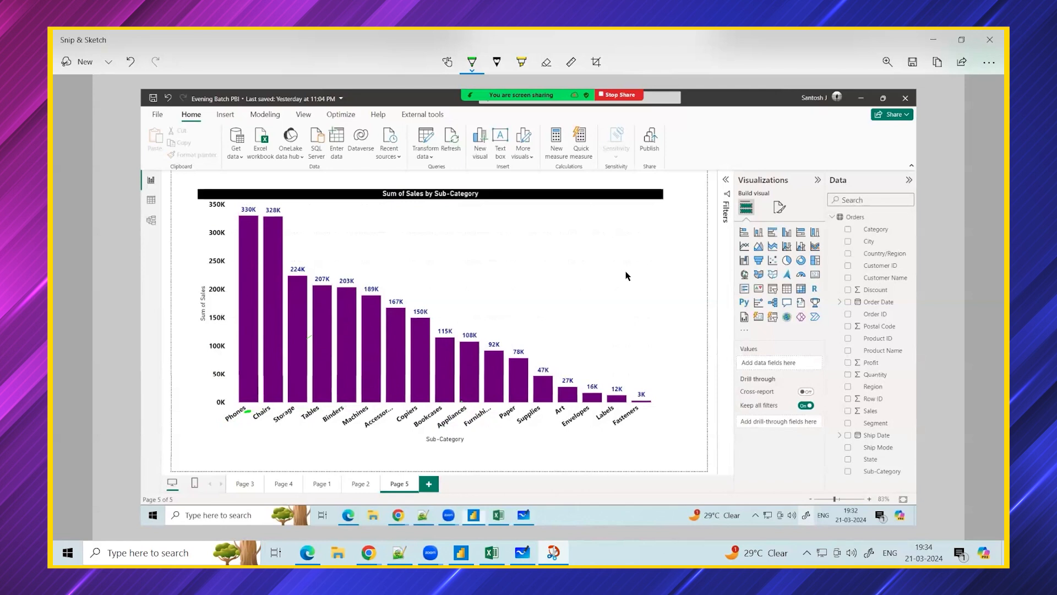
mouse_move(463, 412)
left_mouse_down()
mouse_move(462, 425)
mouse_move(478, 416)
mouse_move(478, 425)
left_mouse_up()
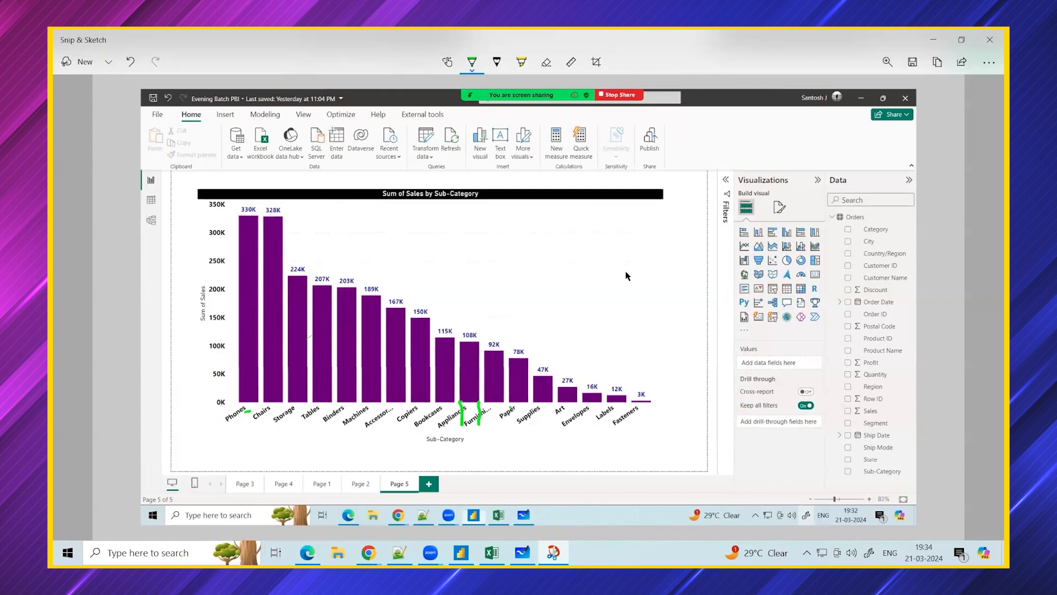
left_click_drag(510, 407, 561, 408)
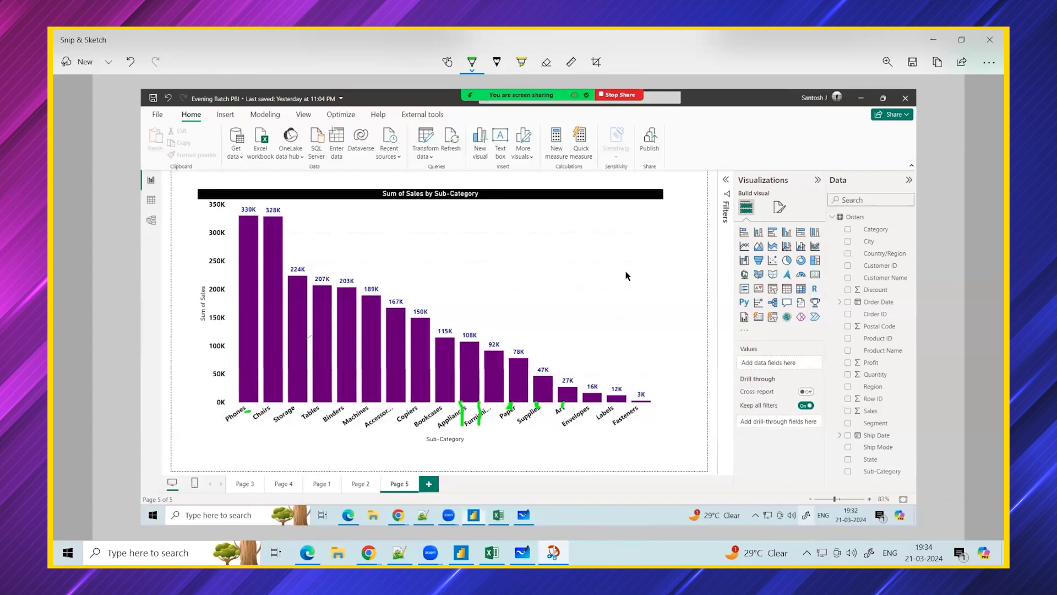
Switch the pen to red and handwrite circled note 1 reading 'Not complete' beside the chart
left_click(472, 61)
left_click(424, 149)
left_click(625, 232)
left_click_drag(576, 231, 575, 245)
left_click_drag(578, 218, 583, 219)
mouse_move(636, 242)
left_mouse_down()
mouse_move(665, 219)
mouse_move(683, 232)
mouse_move(763, 226)
left_mouse_up()
mouse_move(796, 216)
left_mouse_down()
mouse_move(808, 211)
mouse_move(794, 227)
mouse_move(825, 213)
left_mouse_up()
left_click_drag(828, 220, 840, 221)
left_click_drag(854, 206, 851, 223)
left_click_drag(843, 215, 860, 213)
mouse_move(786, 254)
left_mouse_down()
mouse_move(877, 242)
mouse_move(928, 251)
left_mouse_up()
Handwrite circled note 2 below it, ending with the question 'what?'
mouse_move(543, 308)
left_mouse_down()
mouse_move(570, 322)
mouse_move(592, 306)
mouse_move(639, 318)
mouse_move(707, 312)
left_mouse_up()
mouse_move(724, 296)
left_mouse_down()
mouse_move(711, 312)
mouse_move(823, 304)
left_mouse_up()
left_click_drag(755, 336, 884, 332)
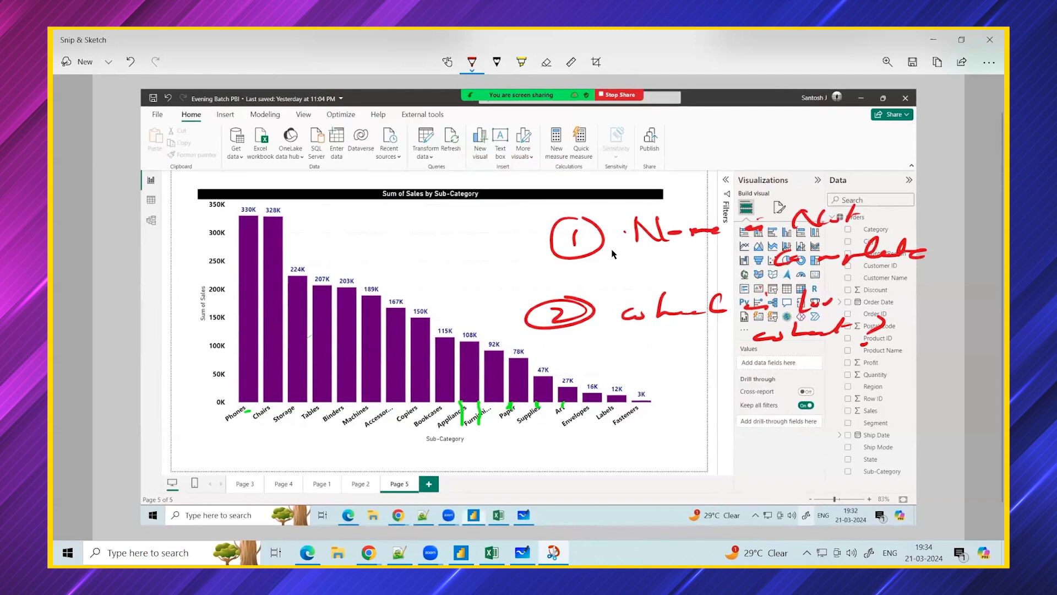
Close Snip & Sketch and select the Sub-Category sales chart for formatting
left_click(989, 40)
left_click(560, 255)
left_click(834, 181)
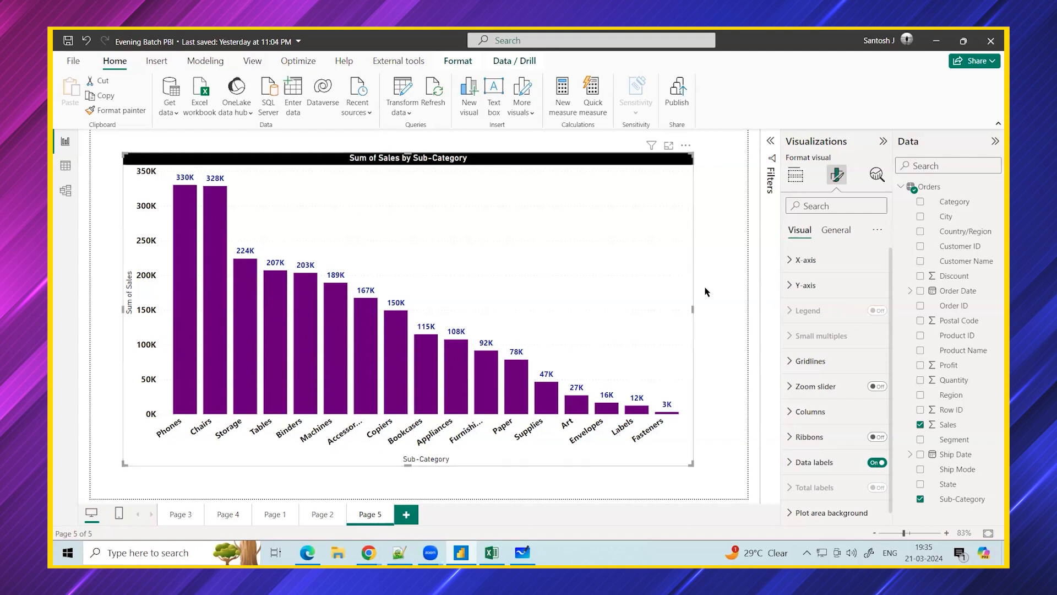
Expand X-axis and Gridlines to reveal the horizontal gridline settings: on, Dotted, 1 px
left_click(794, 263)
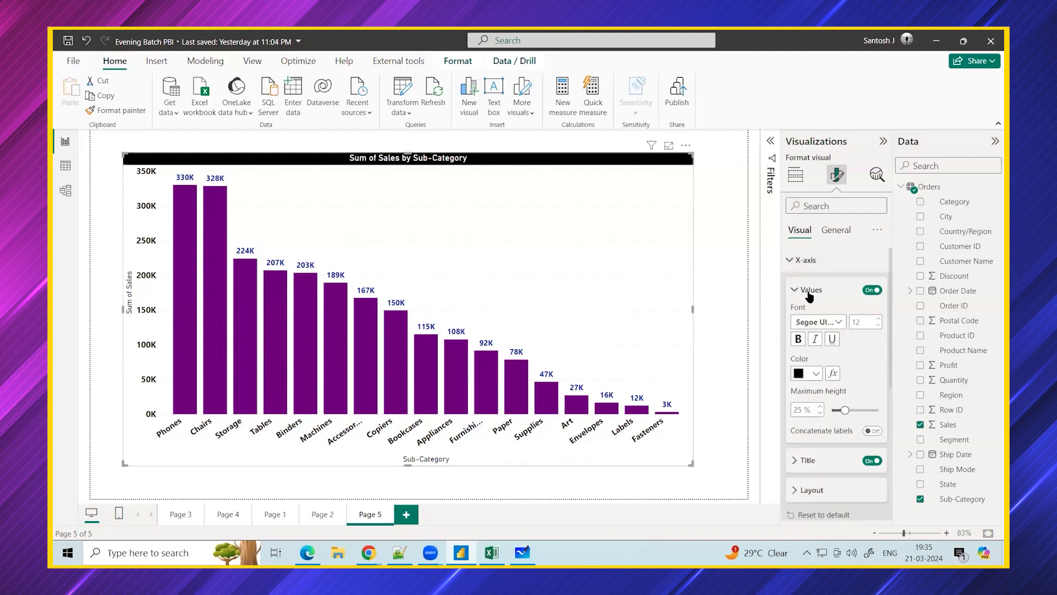
scroll(816, 326, "down", 3)
scroll(815, 326, "down", 5)
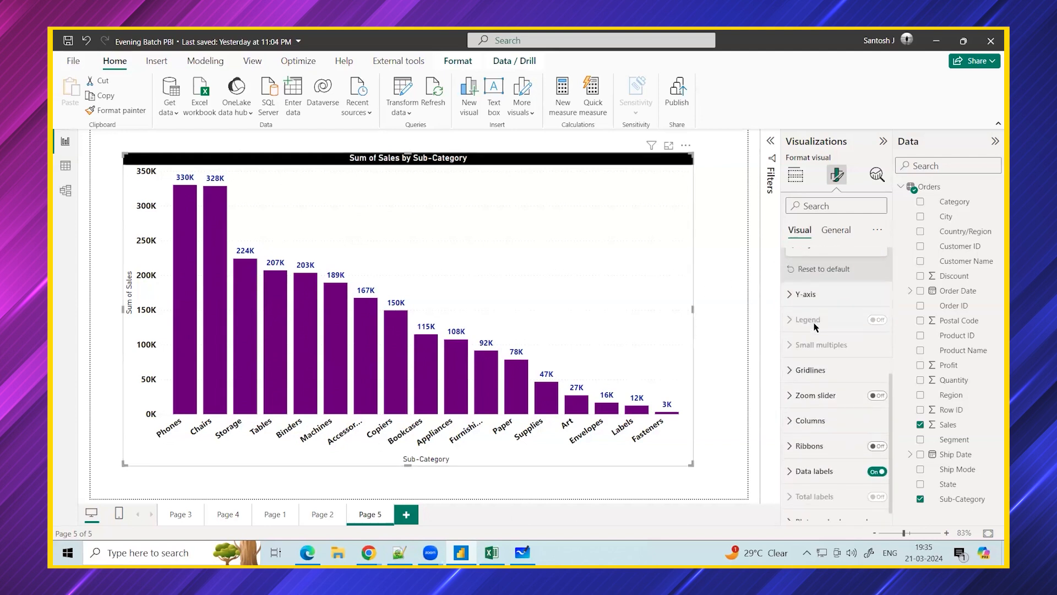
left_click(790, 375)
scroll(792, 330, "down", 4)
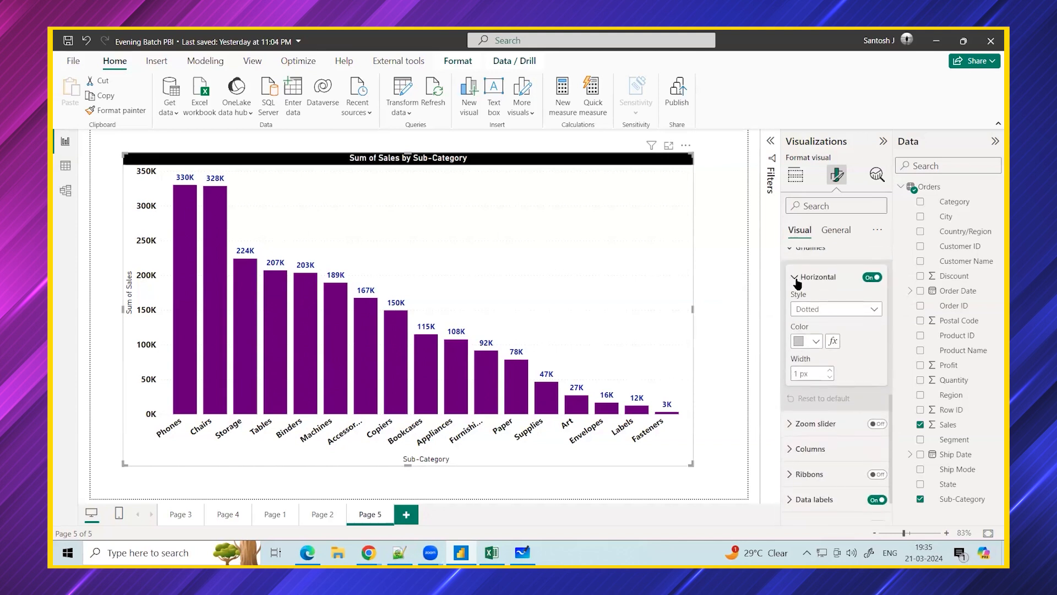
scroll(810, 300, "up", 3)
scroll(819, 348, "down", 3)
Try dashed style, black colour and widths of 2, 4 and 3 px for the horizontal gridlines
left_click(875, 312)
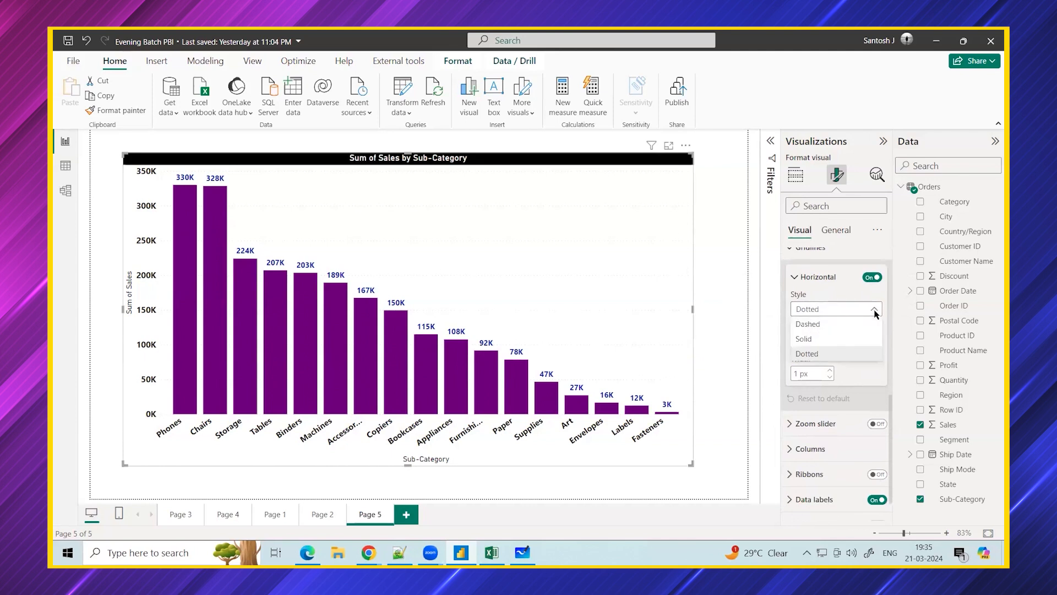
left_click(830, 325)
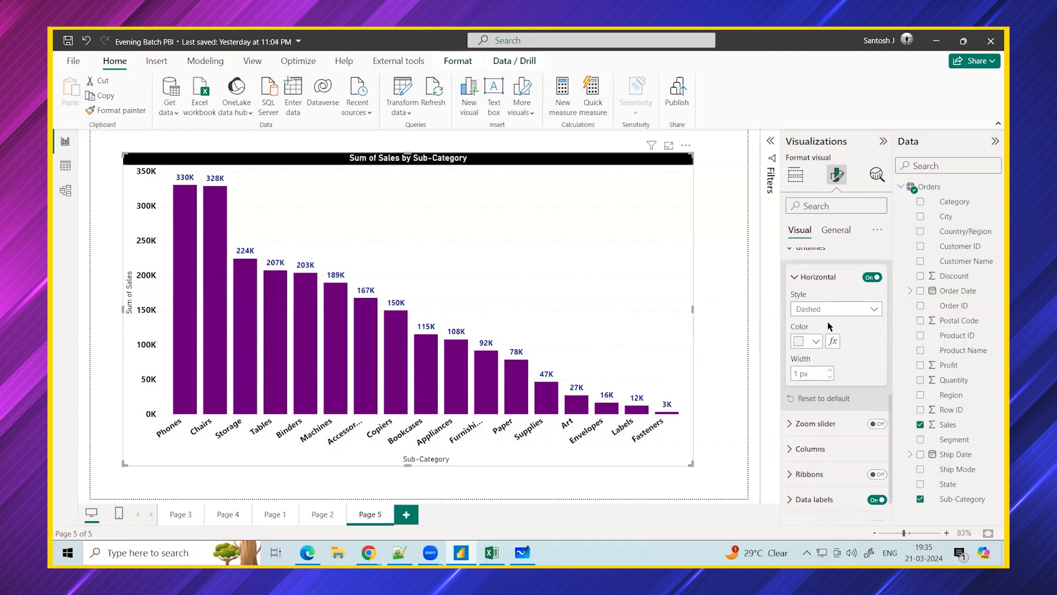
left_click(816, 340)
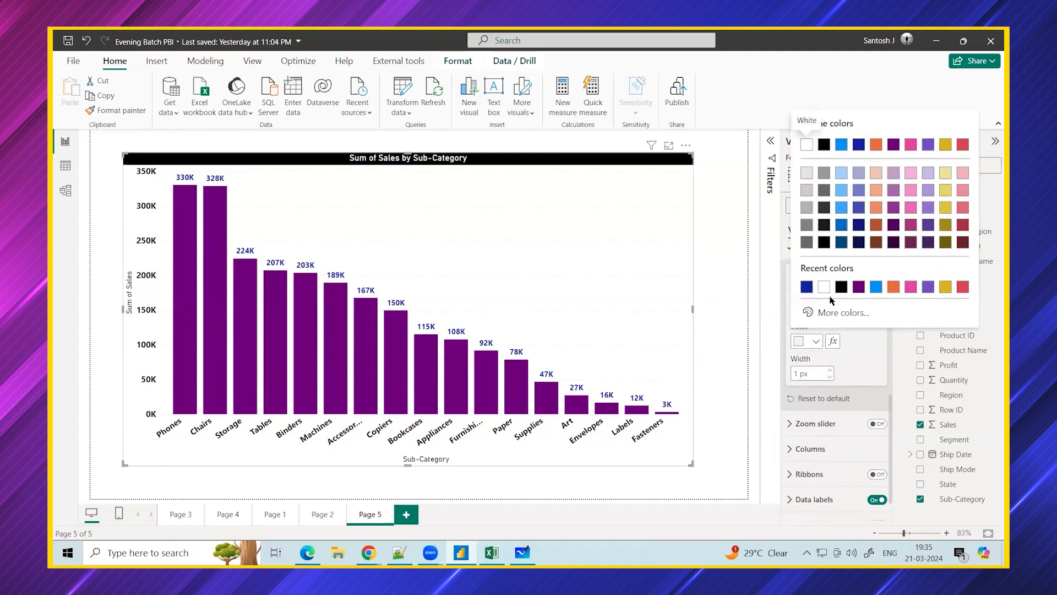
left_click(841, 288)
left_click(830, 370)
left_click(830, 373)
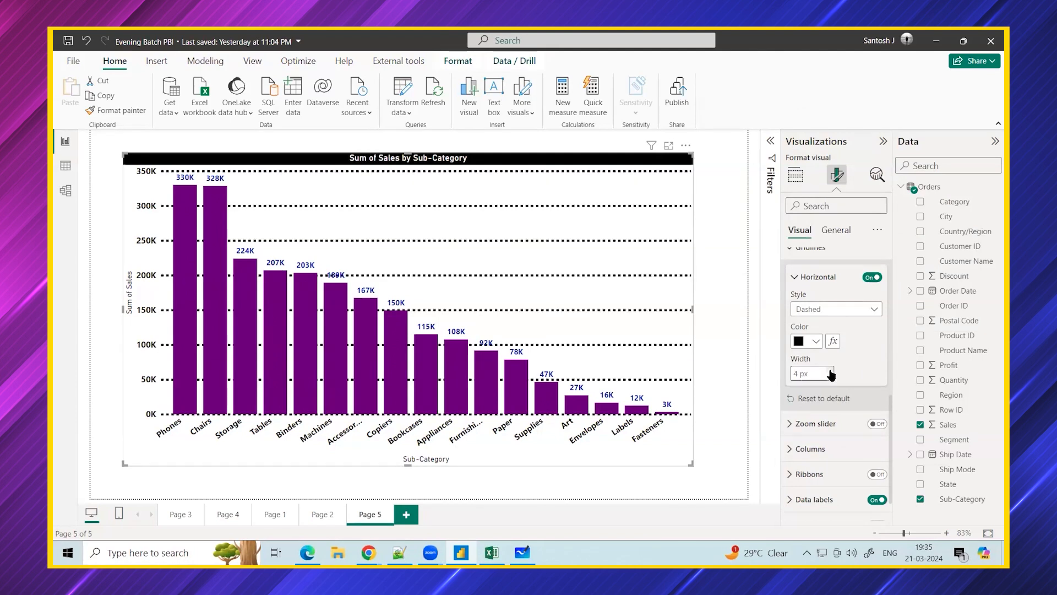
scroll(829, 375, "up", 3)
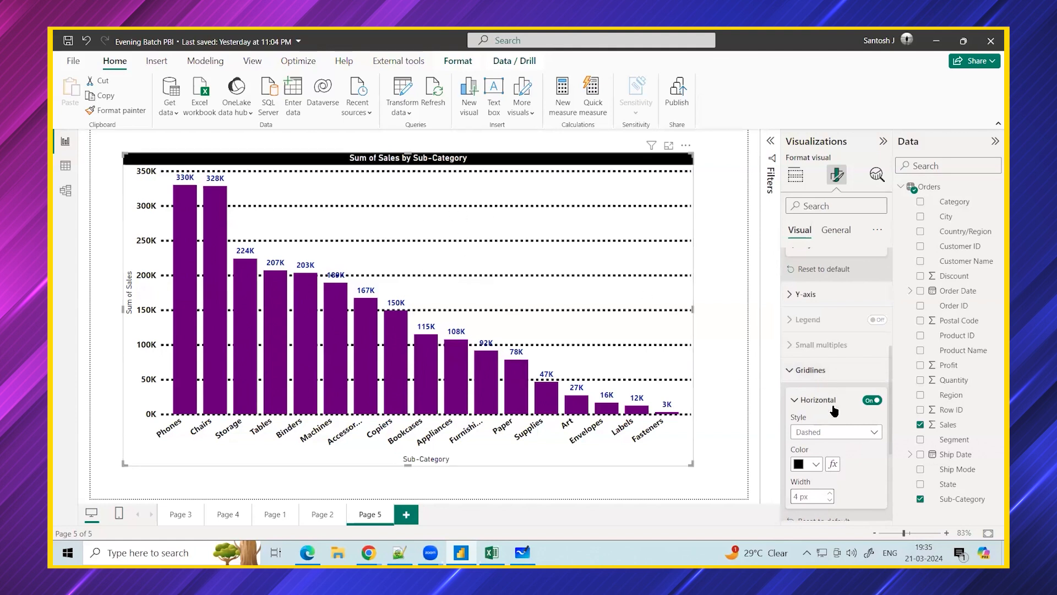
left_click(829, 500)
Make the horizontal gridlines grey and dashed after briefly trying solid, then collapse Gridlines
left_click(816, 464)
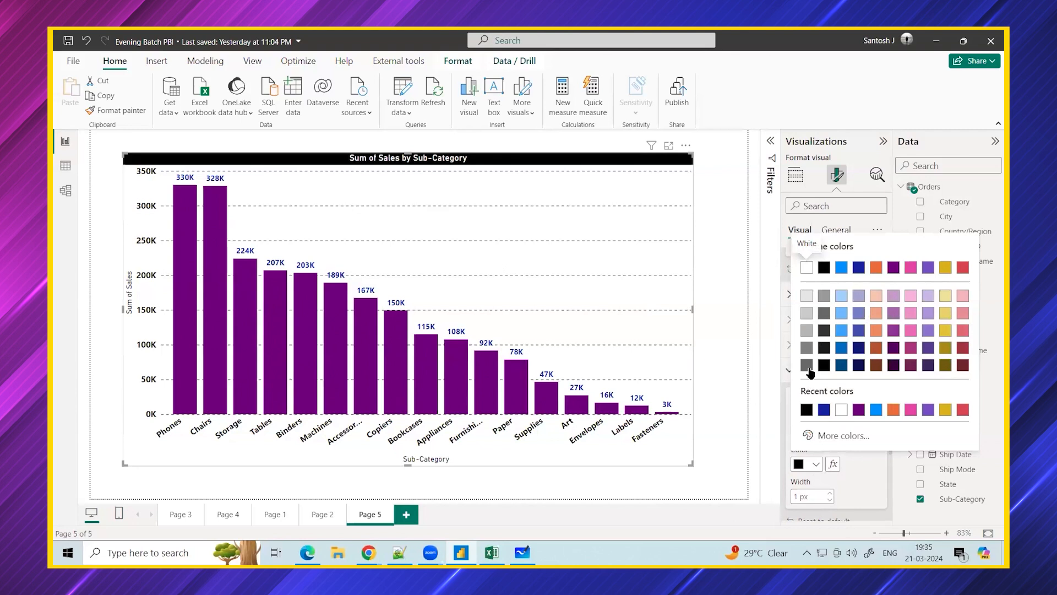
left_click(808, 367)
left_click(827, 432)
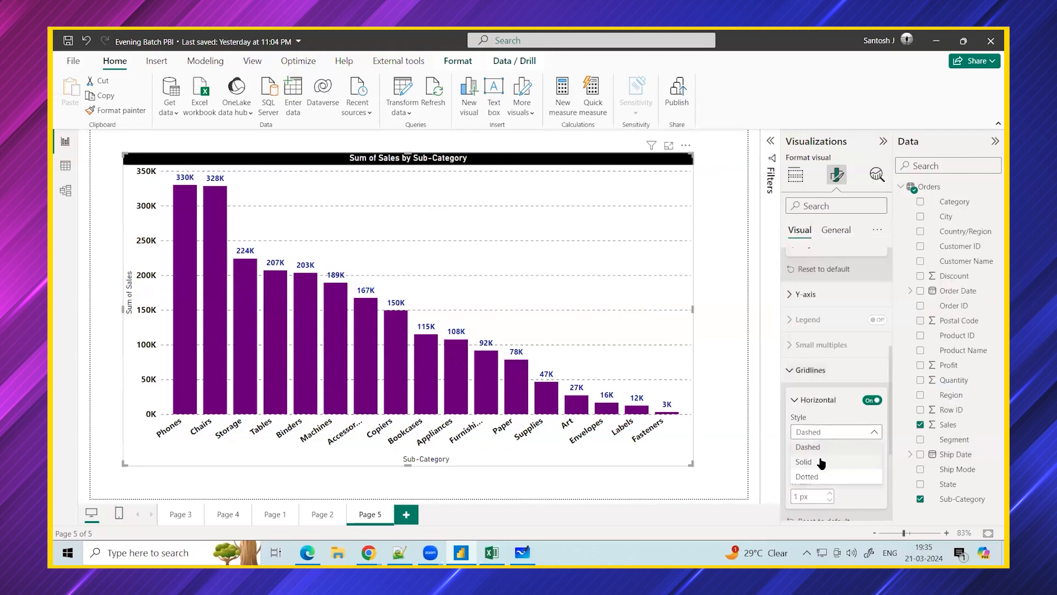
left_click(822, 463)
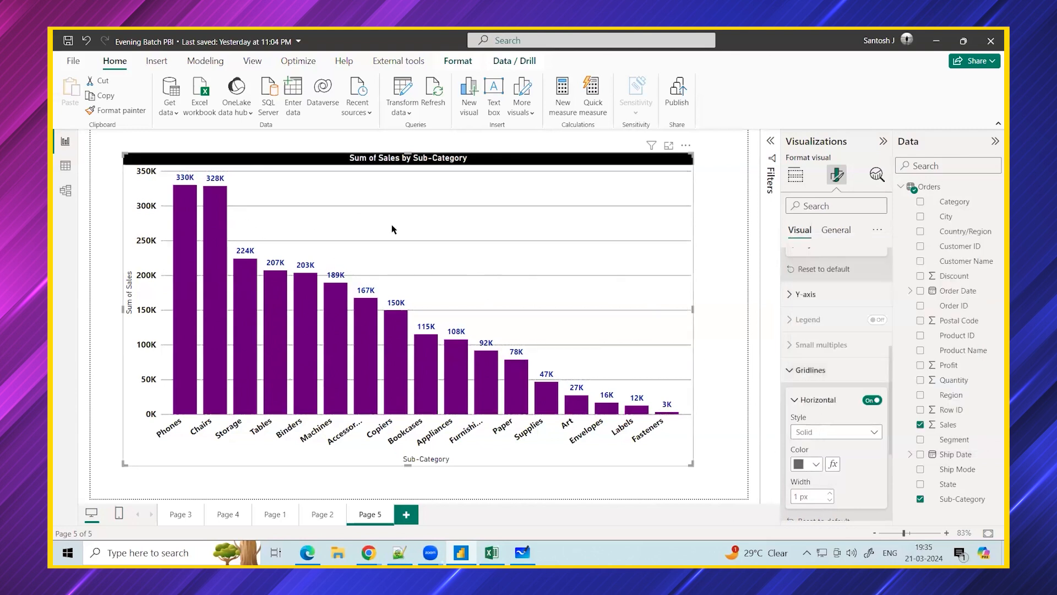
left_click(805, 433)
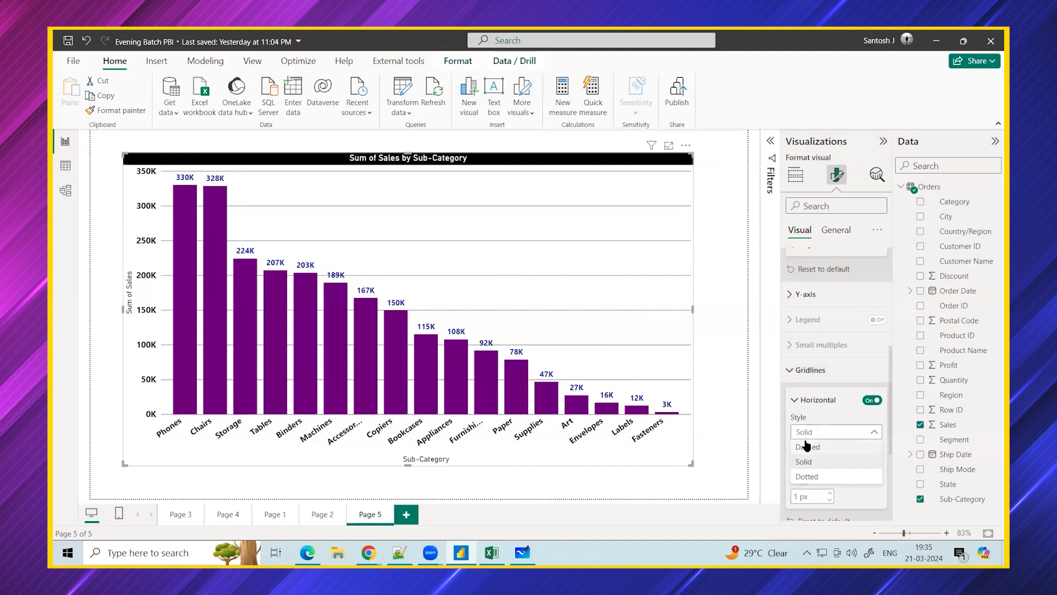
left_click(807, 446)
scroll(805, 419, "down", 3)
scroll(811, 302, "up", 2)
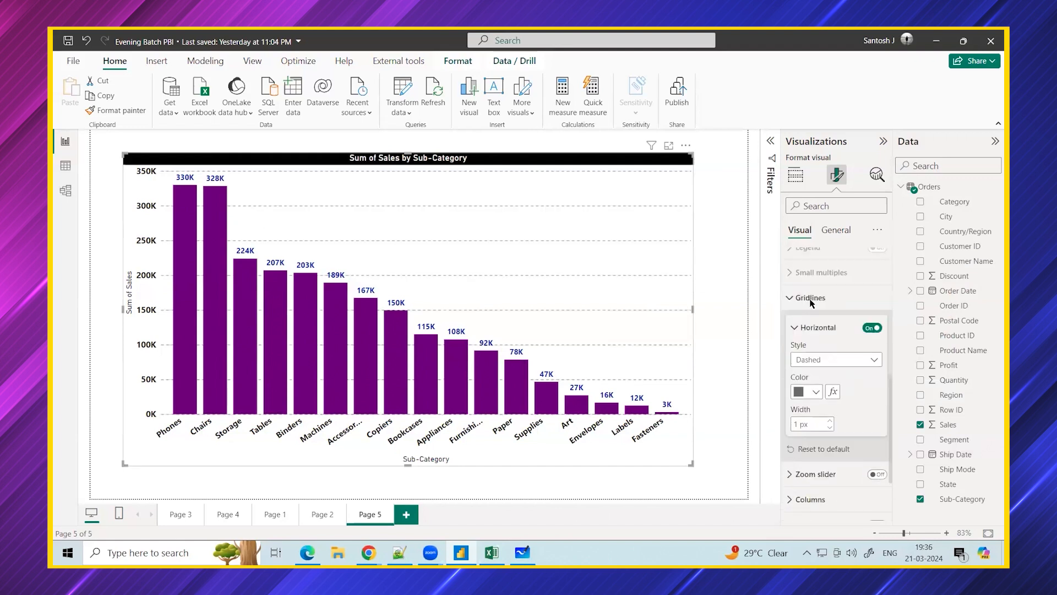
scroll(811, 303, "up", 1)
left_click(791, 338)
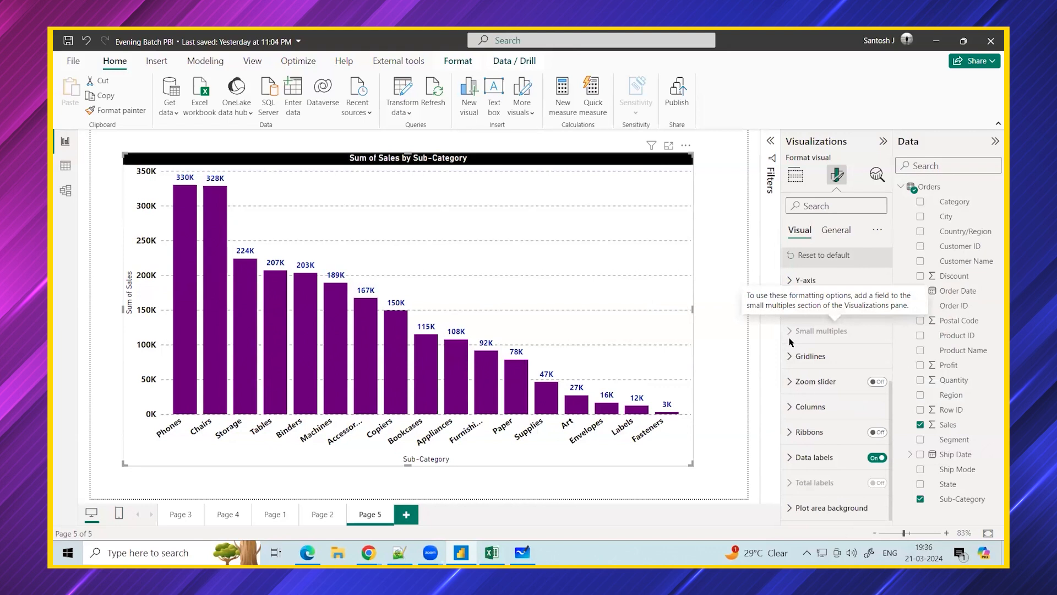
For All categories, turn column borders on and set the border colour to gold
left_click(791, 408)
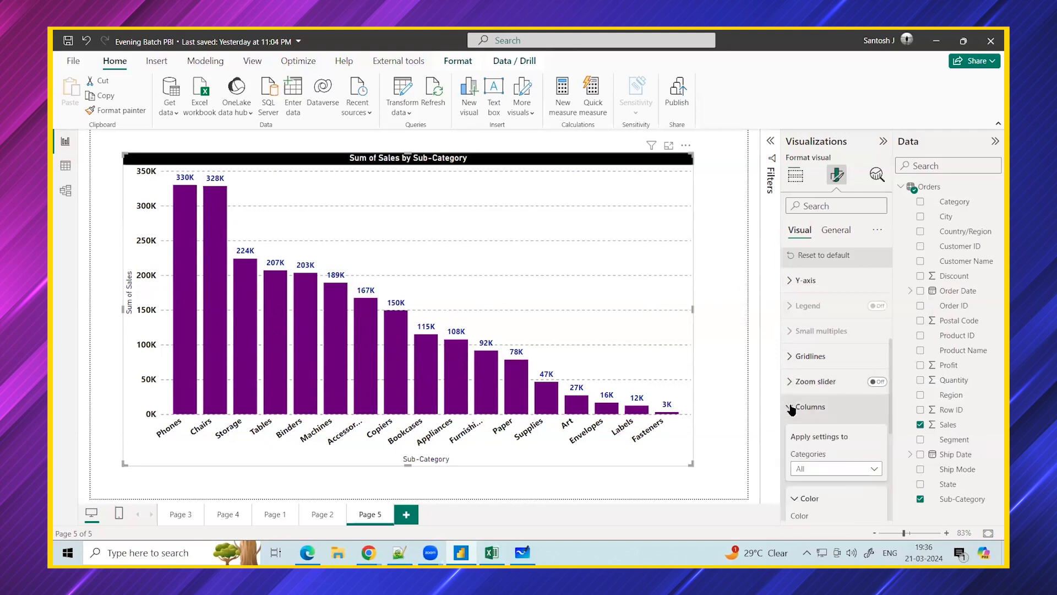
scroll(793, 385, "down", 2)
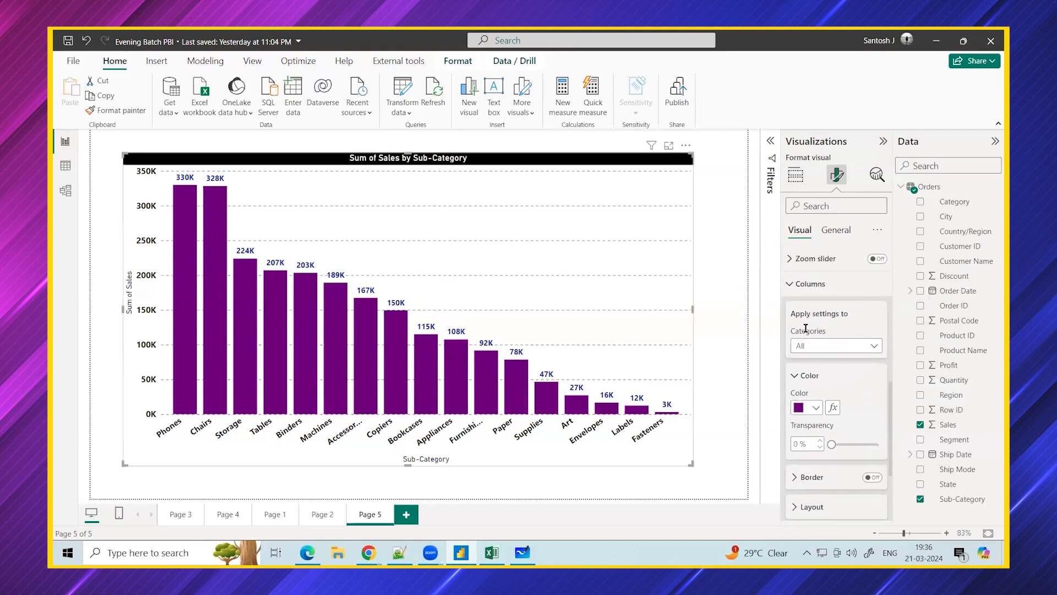
left_click(810, 347)
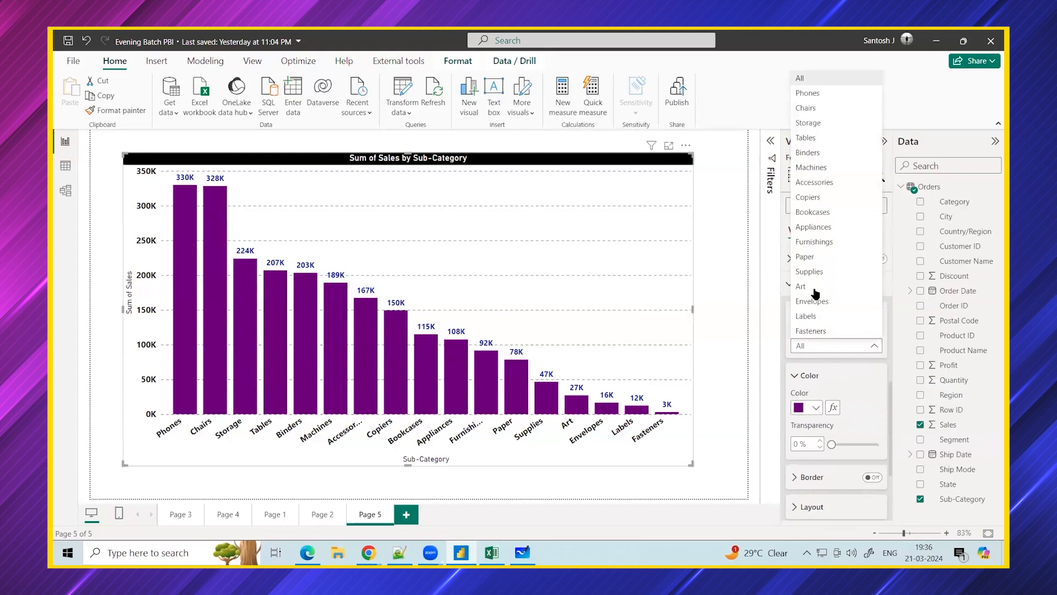
left_click(849, 384)
scroll(859, 378, "down", 2)
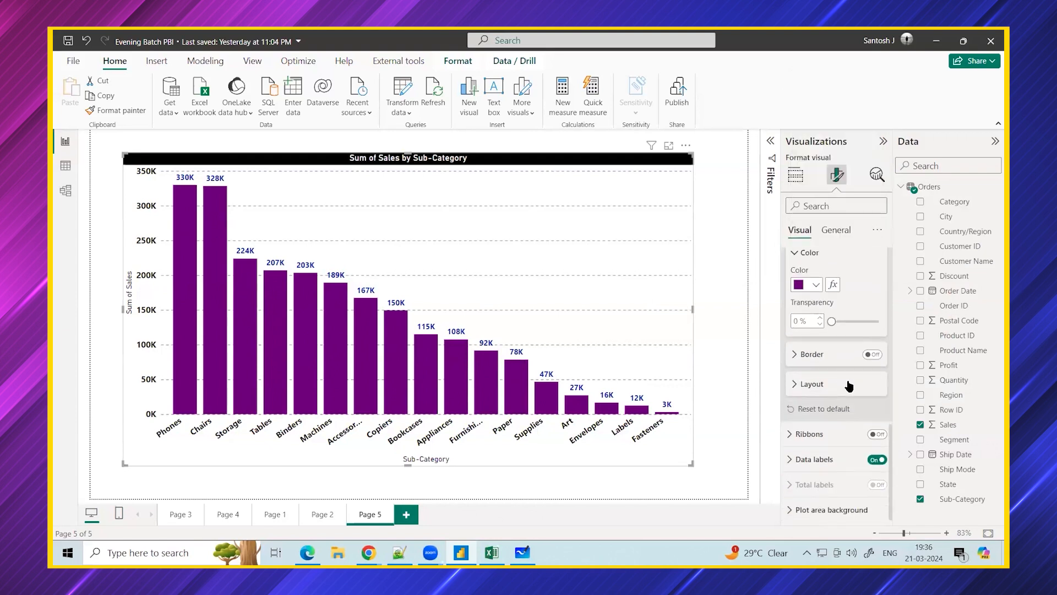
left_click(873, 355)
left_click(795, 354)
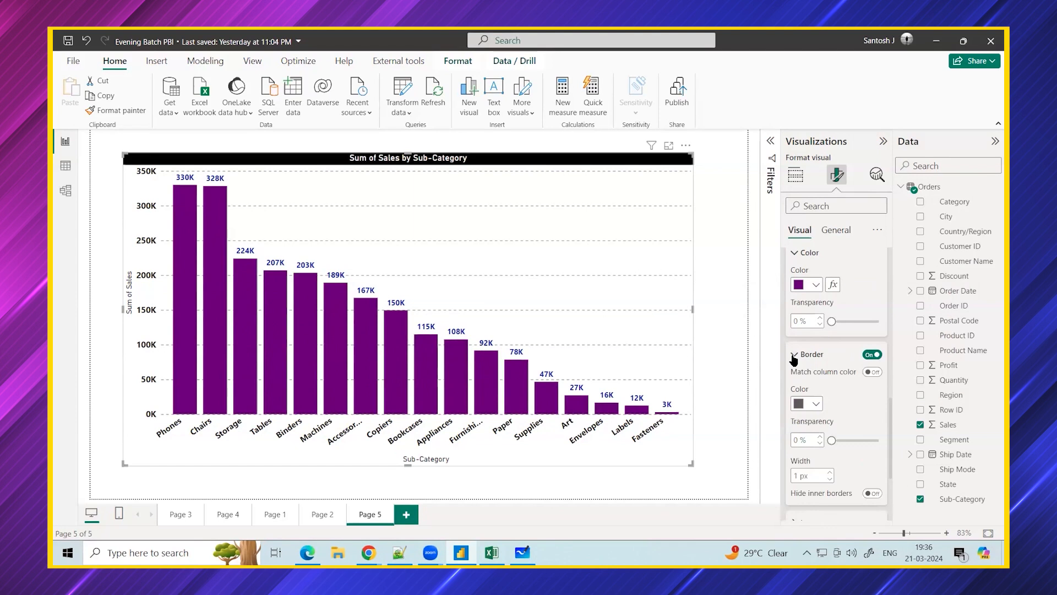
left_click(817, 406)
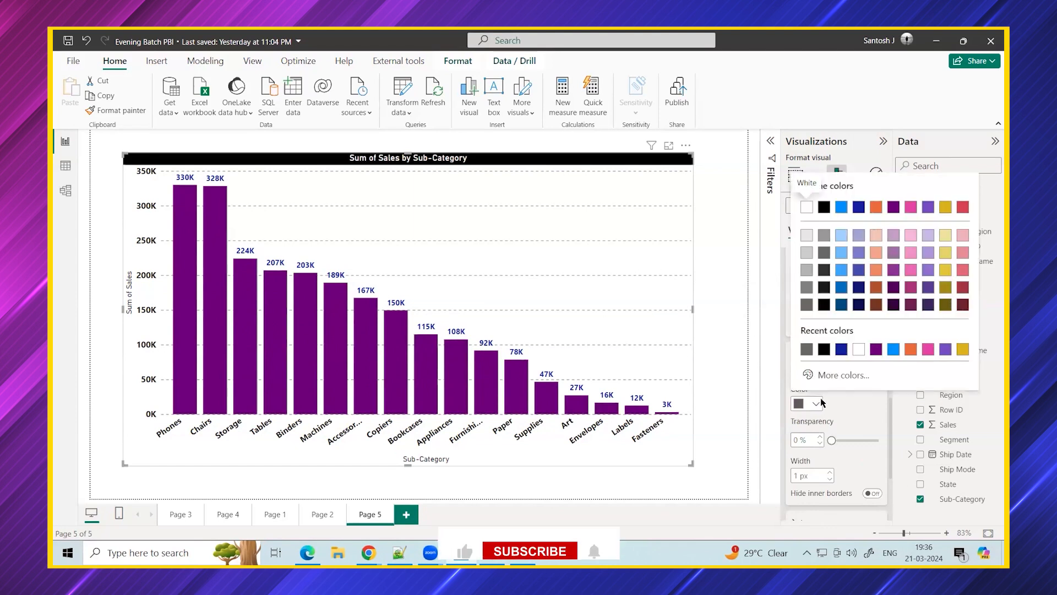
left_click(938, 208)
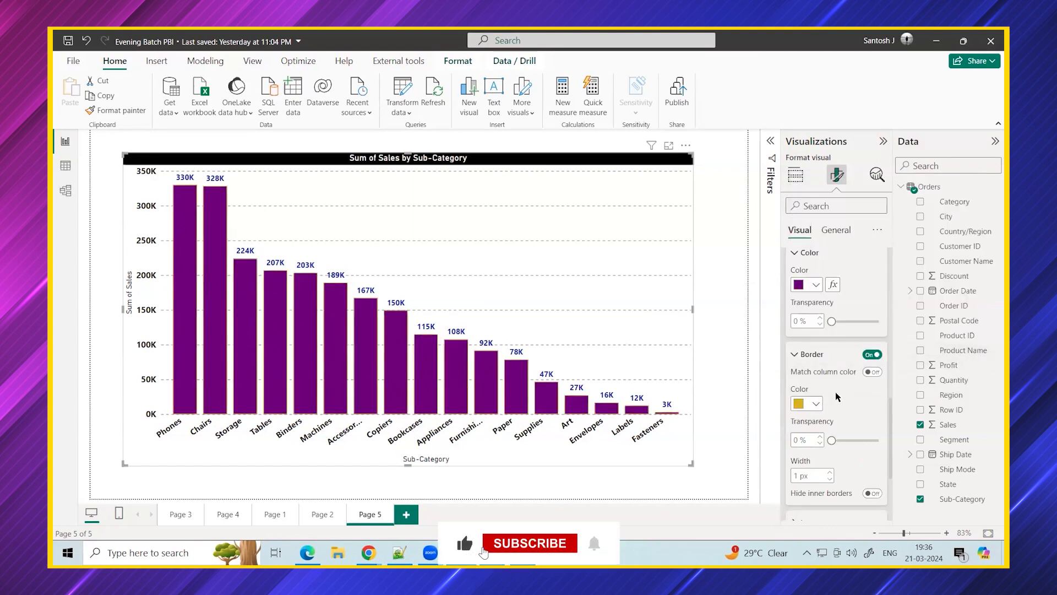
Change the border colour to orange and zoom into the page to inspect the borders
left_click(817, 404)
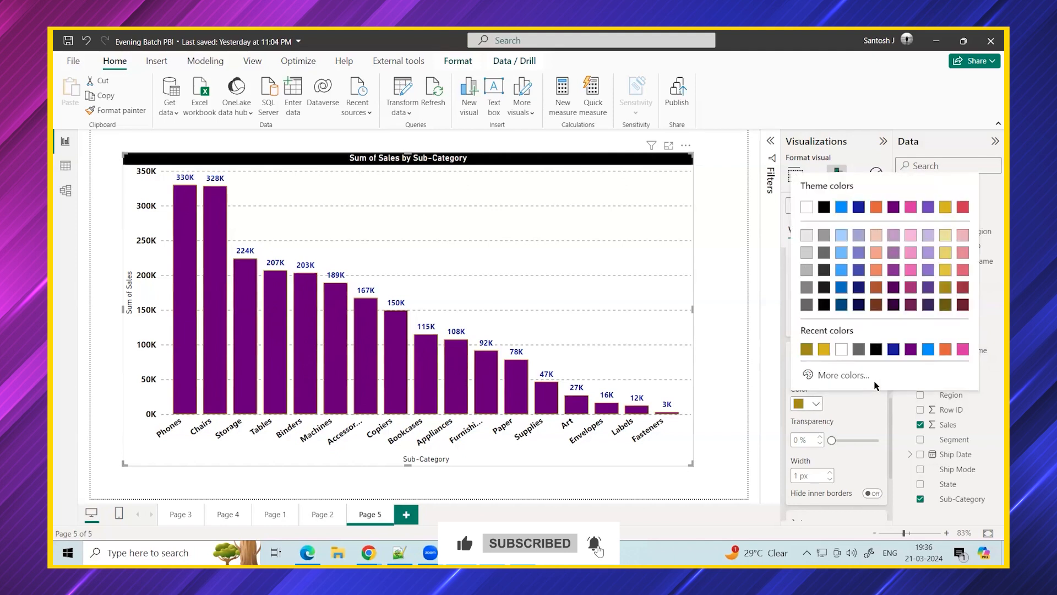
left_click(942, 354)
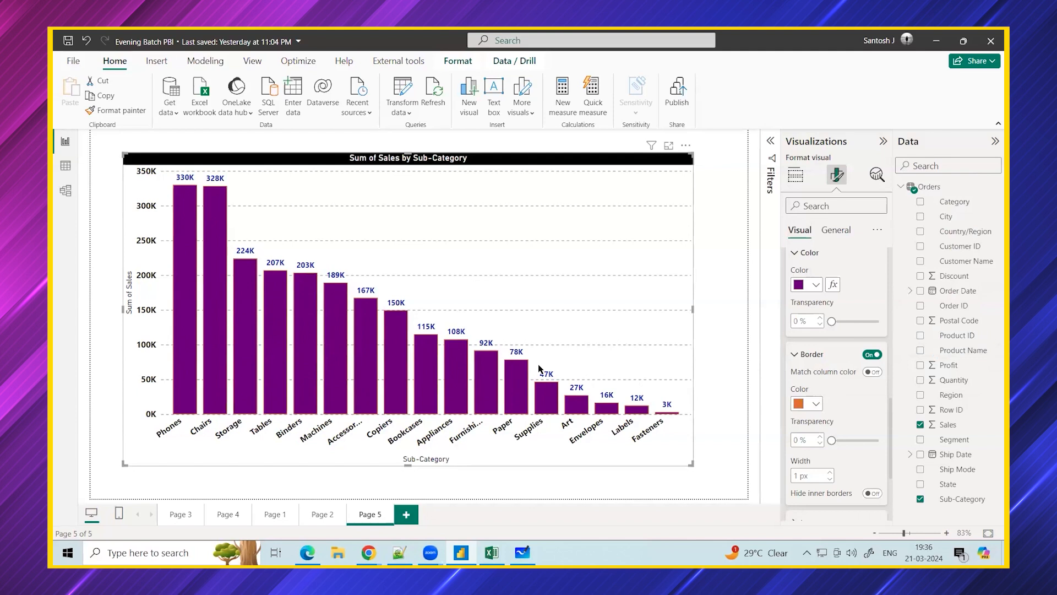
left_click(946, 533)
left_click(947, 533)
left_click(947, 533)
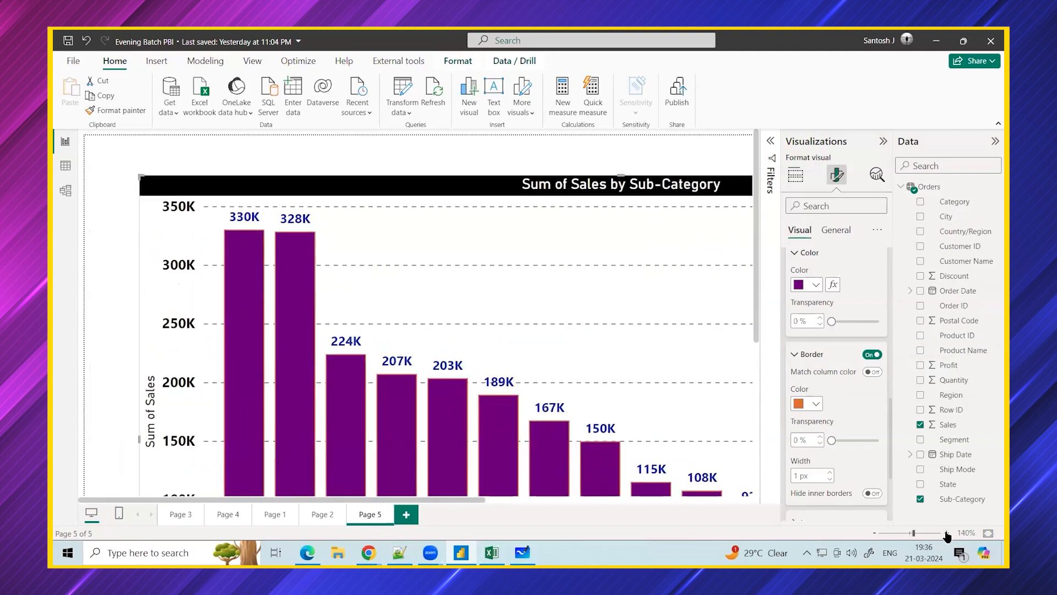
left_click(946, 533)
Try grey and light salmon borders, then return the column border colour to gold
left_click(815, 406)
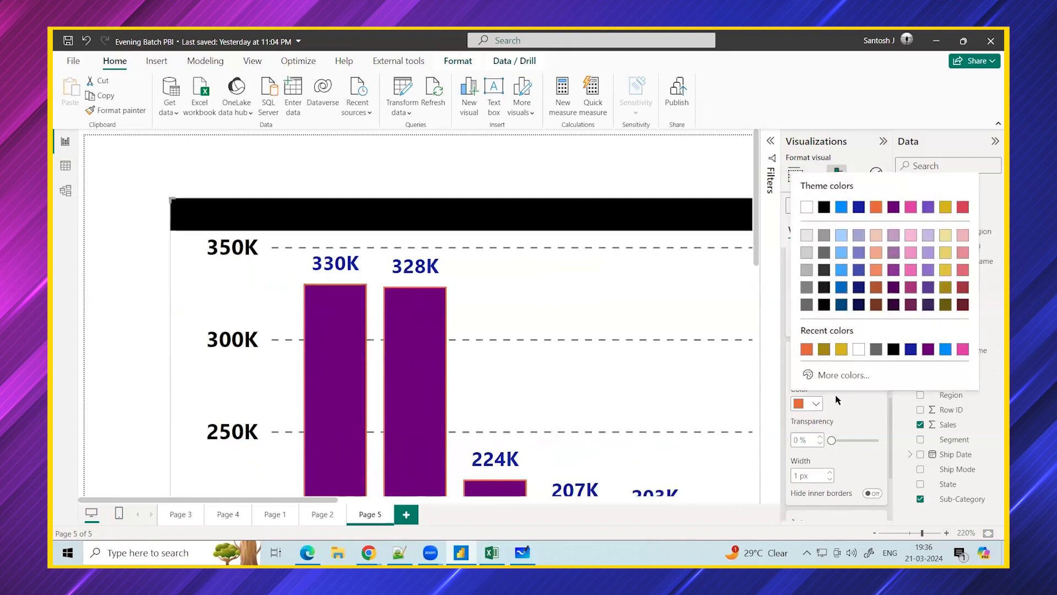
left_click(842, 352)
left_click(817, 405)
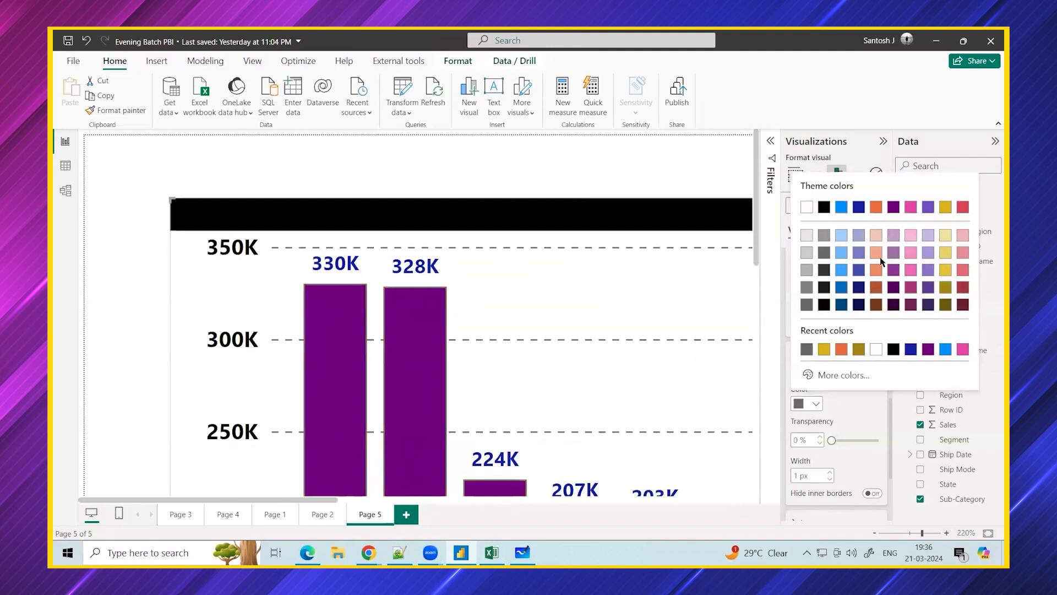
left_click(876, 235)
left_click(816, 404)
left_click(944, 269)
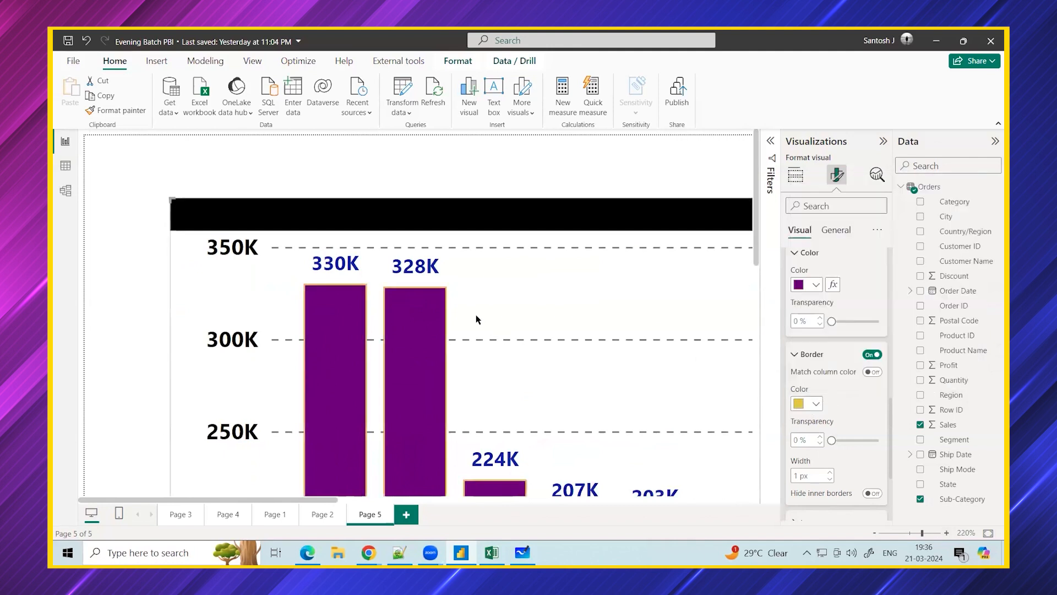
Zoom the page back out to show the whole chart
left_click(876, 533)
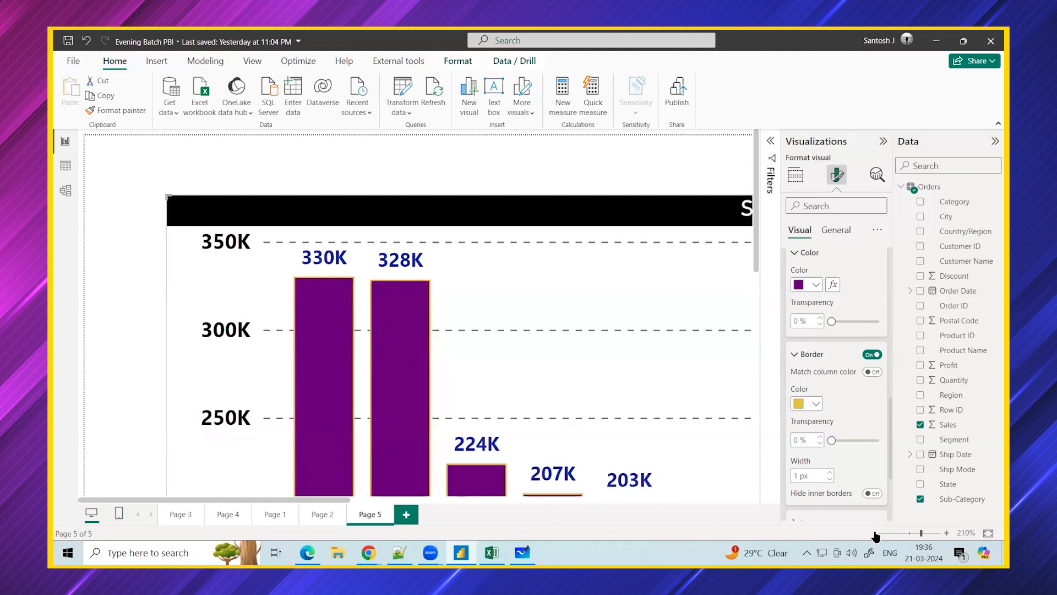
left_click(876, 533)
left_click(876, 533)
left_click(877, 533)
left_click(876, 533)
left_click(876, 534)
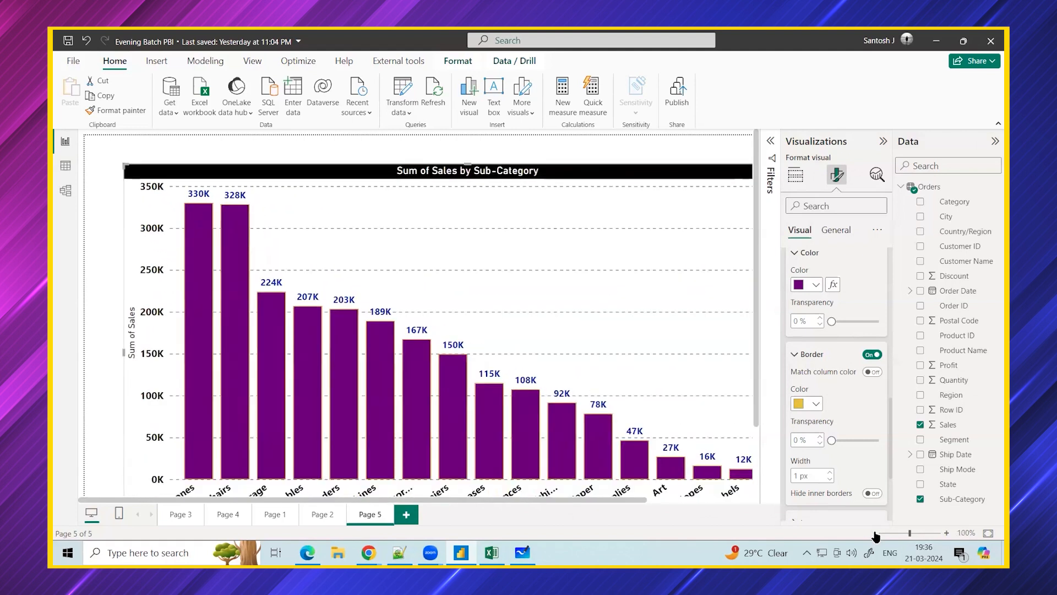
left_click(876, 533)
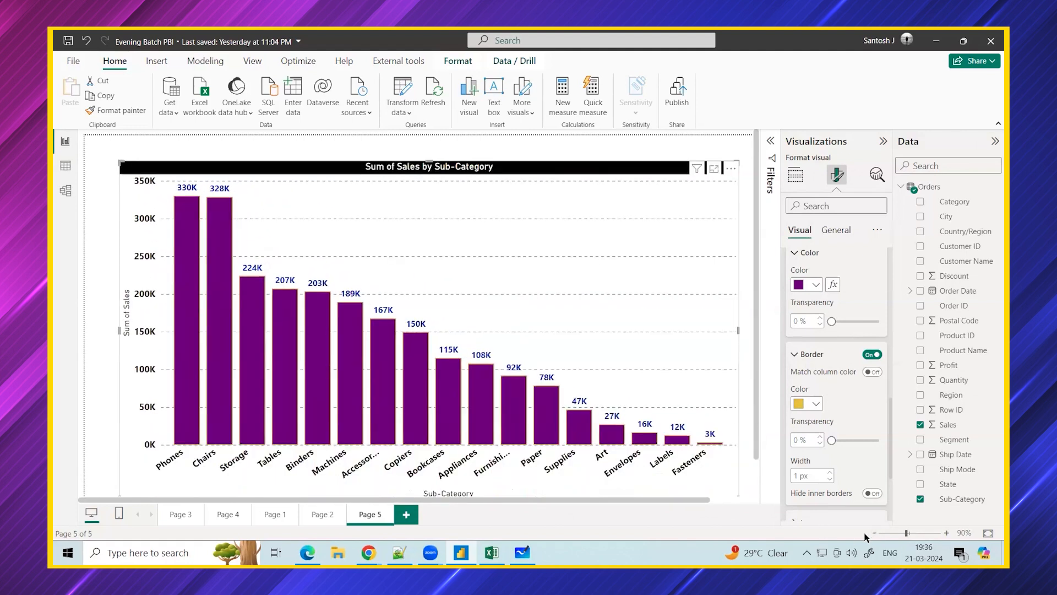
left_click(875, 534)
Turn column borders off, try ribbons on then off, and collapse the Columns settings
left_click(871, 354)
scroll(855, 385, "down", 3)
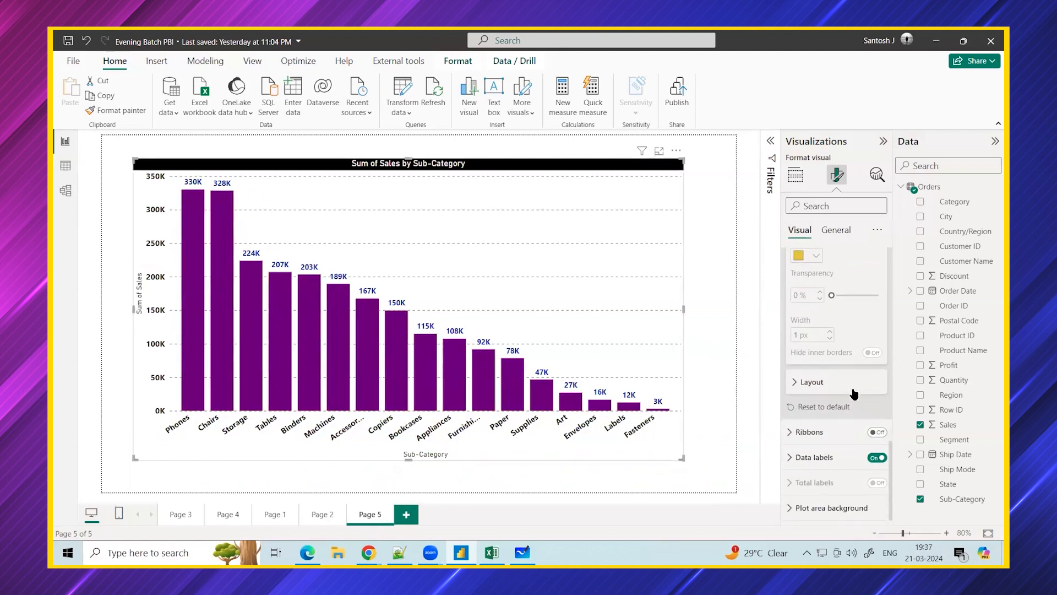
left_click(877, 433)
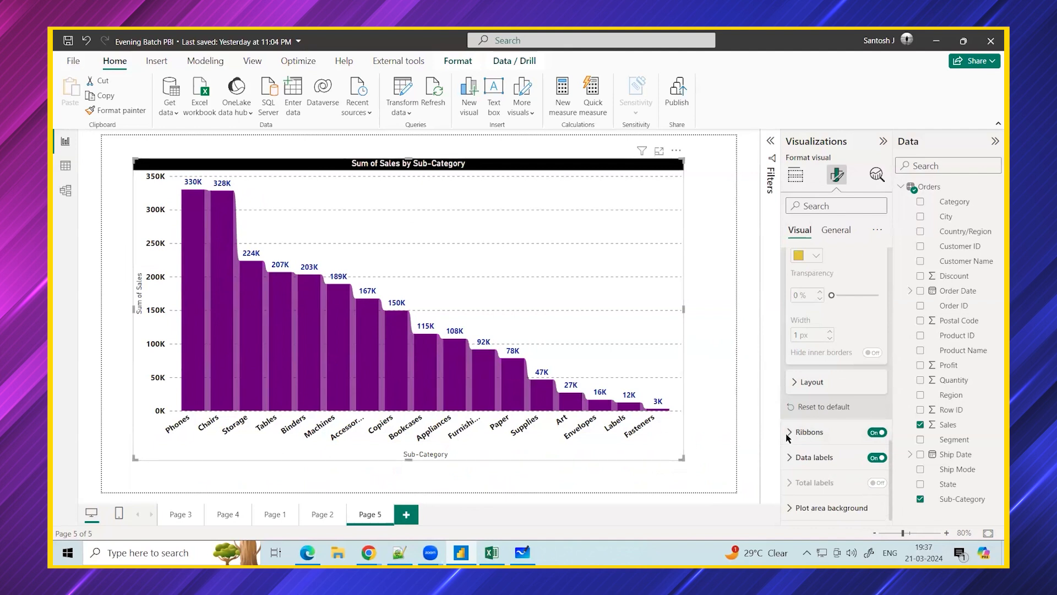
left_click(875, 433)
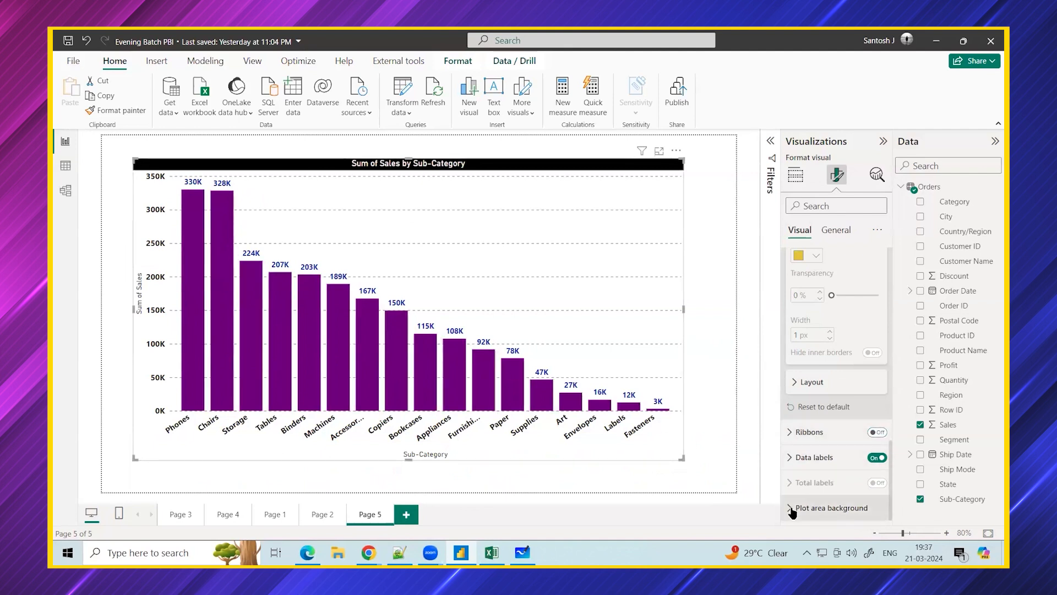
scroll(796, 474, "up", 2)
scroll(796, 473, "up", 5)
left_click(787, 379)
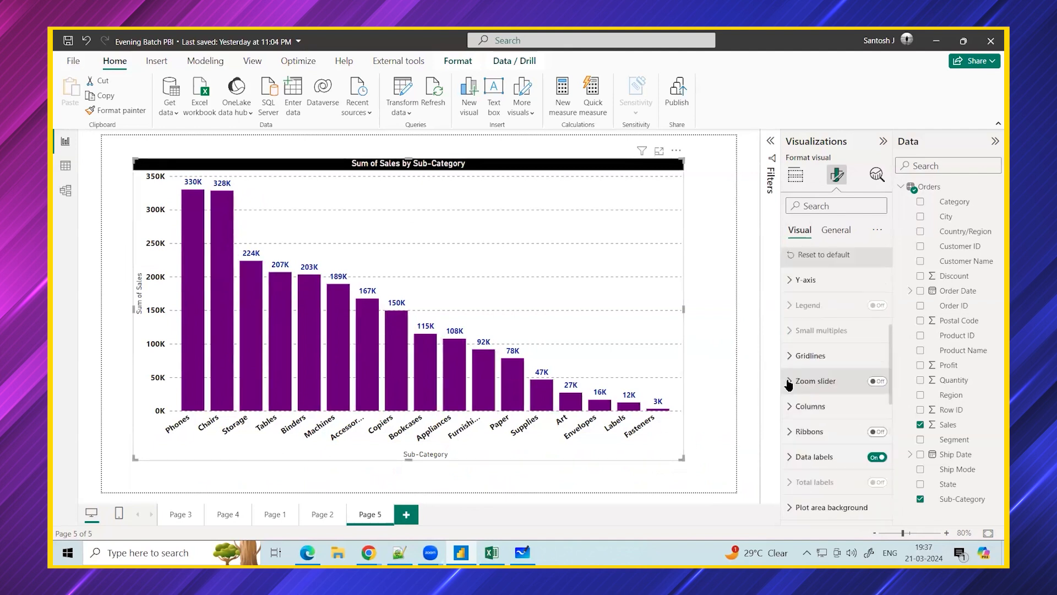
Add a zoom slider, lower the value axis maximum to about 300K, then remove the slider
left_click(877, 381)
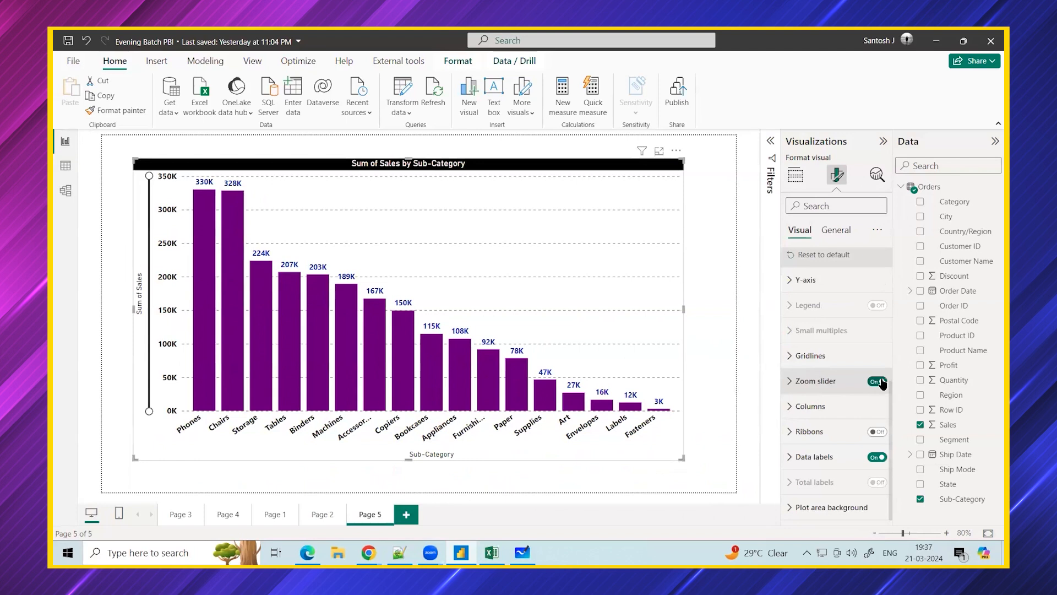
mouse_move(149, 176)
left_mouse_down()
mouse_move(147, 385)
mouse_move(149, 176)
left_mouse_up()
left_click(878, 381)
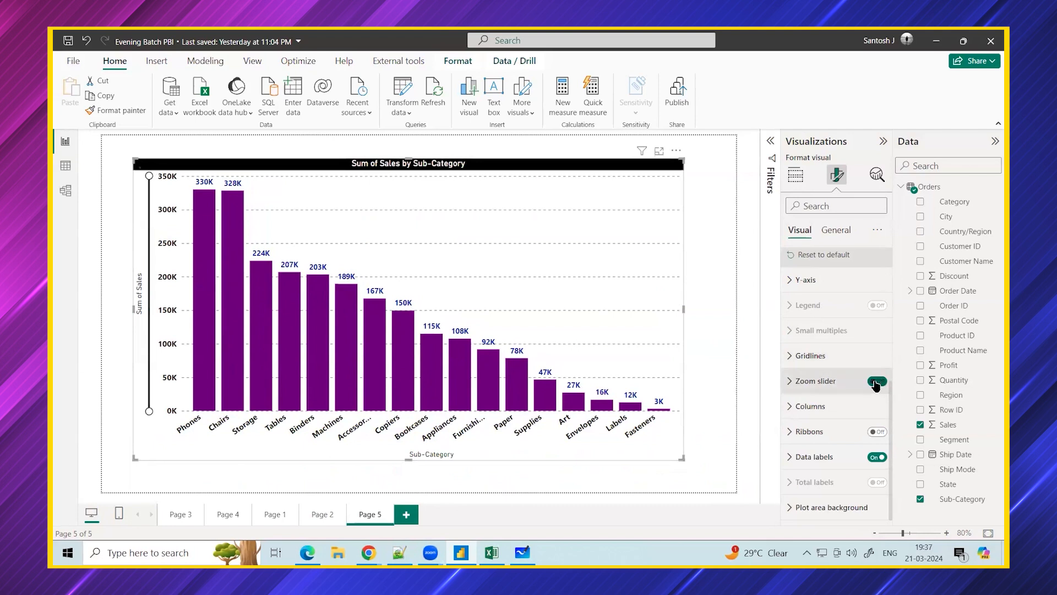
left_click(790, 282)
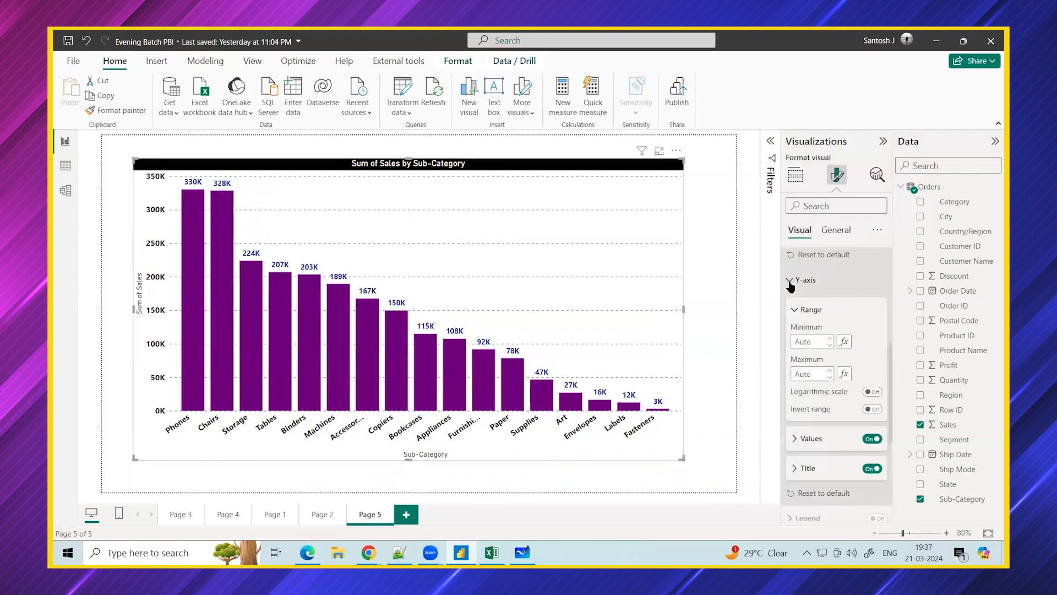
scroll(795, 314, "up", 3)
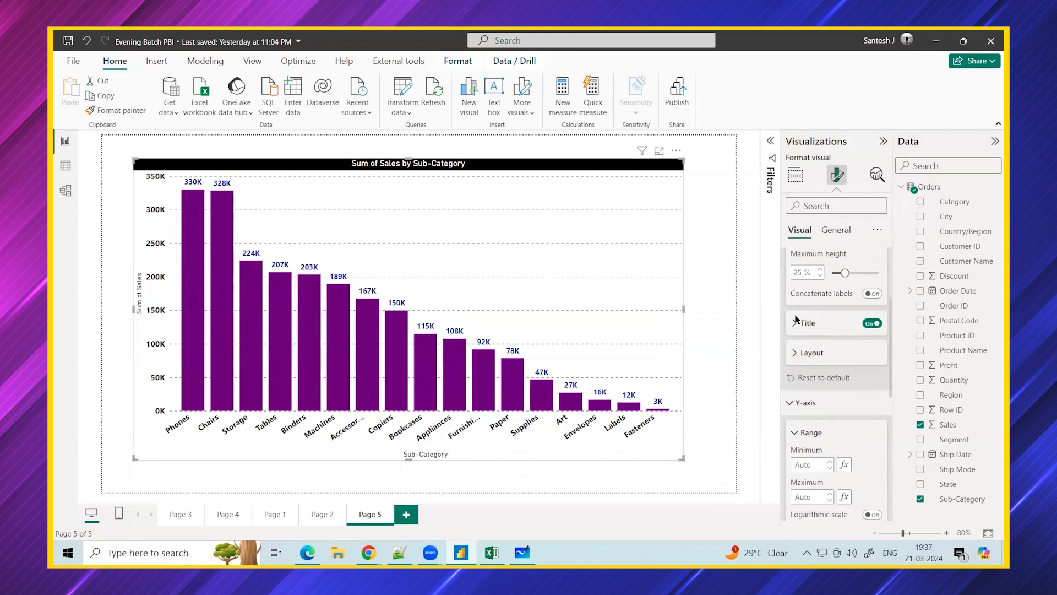
left_click(794, 353)
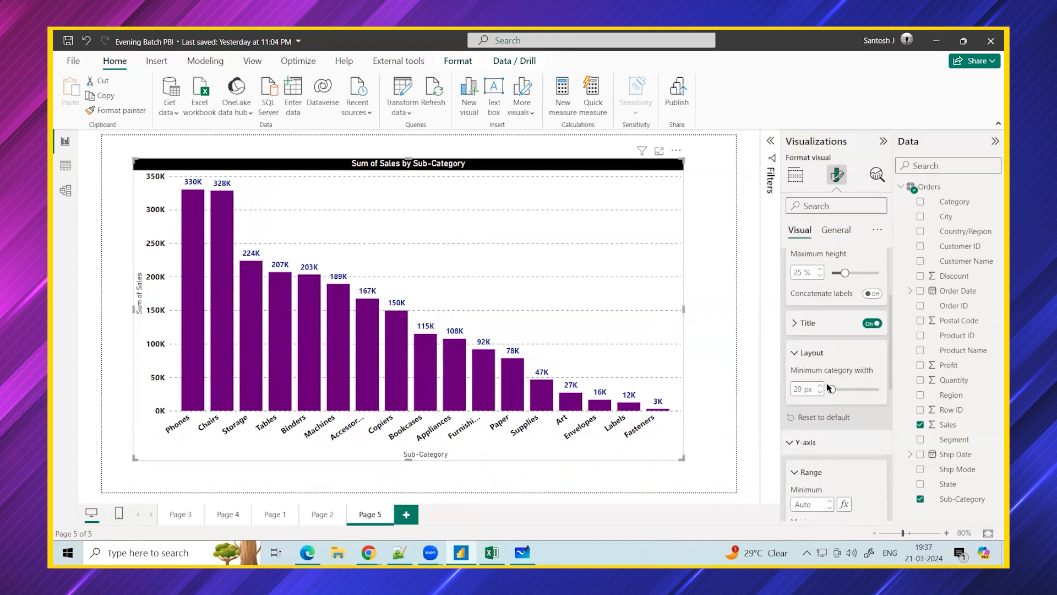
left_click_drag(832, 390, 857, 390)
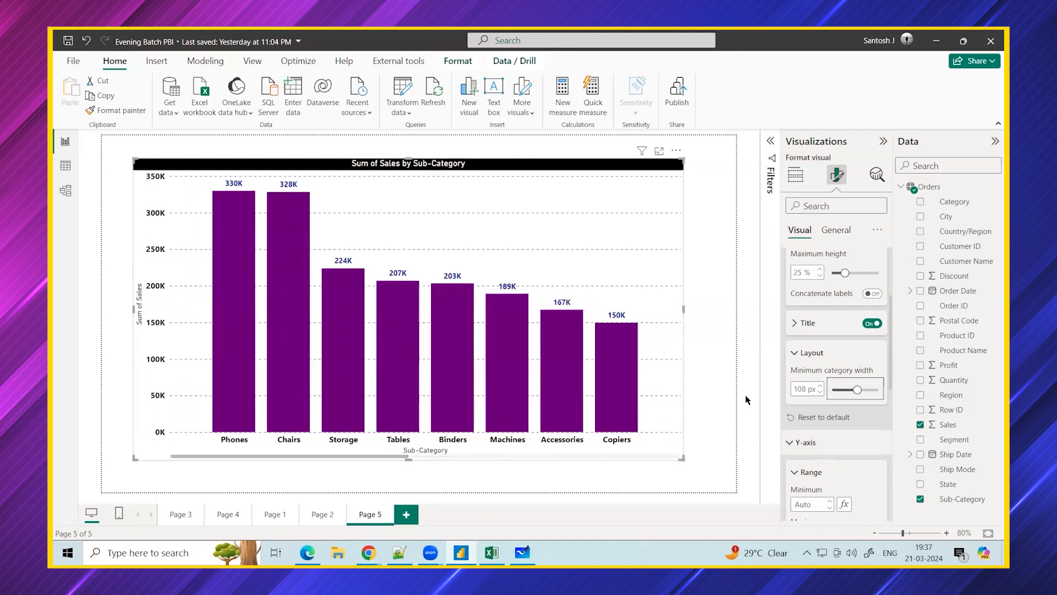
mouse_move(364, 422)
left_click_drag(248, 457, 189, 461)
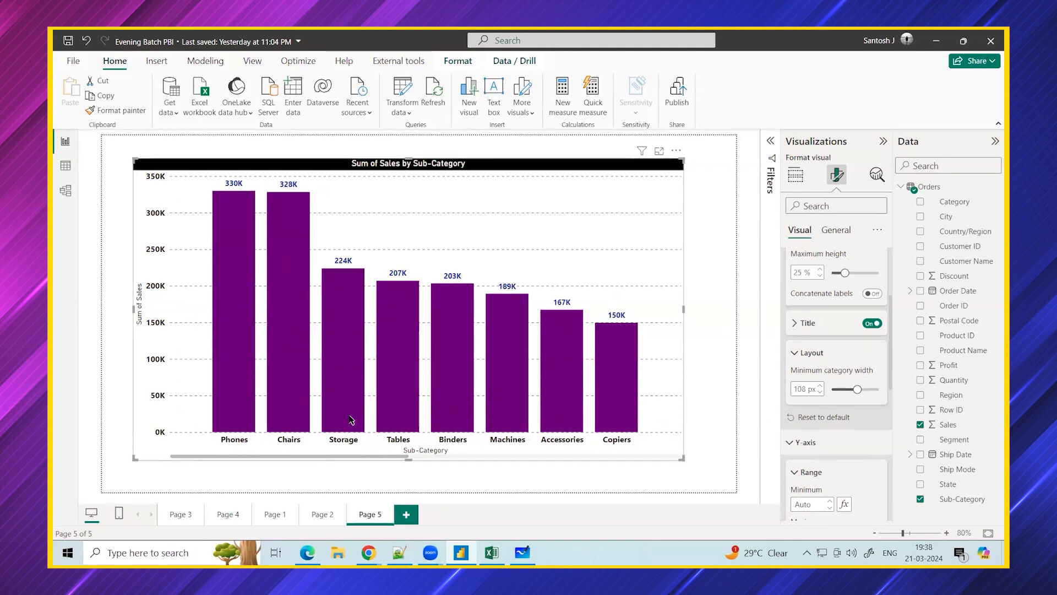
Try minimum category widths of 78 and 20 px while scrolling the chart, settling on 87 px
left_click_drag(857, 390, 849, 389)
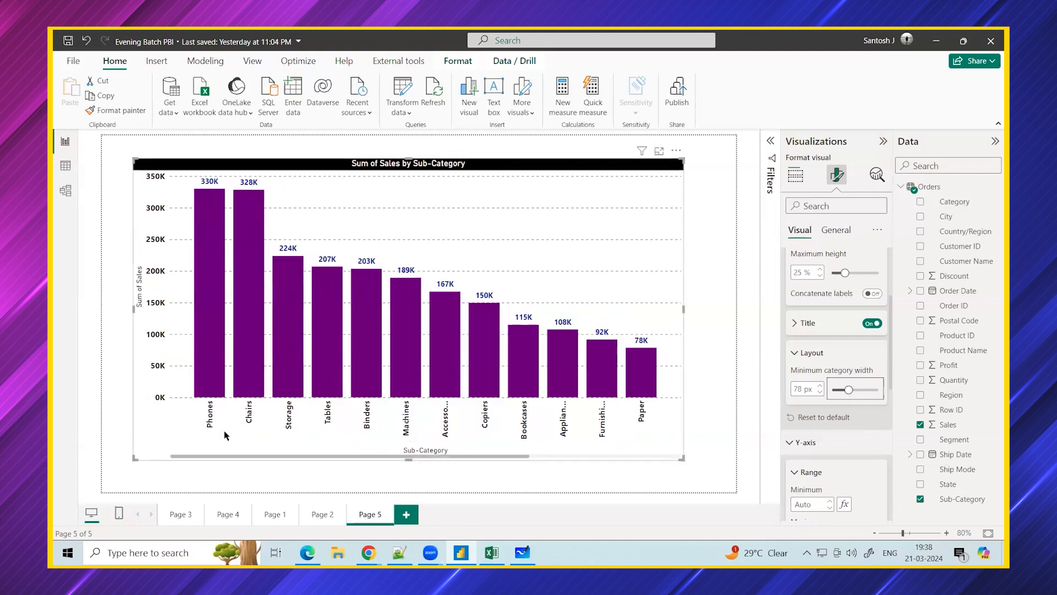
left_click_drag(266, 454, 385, 456)
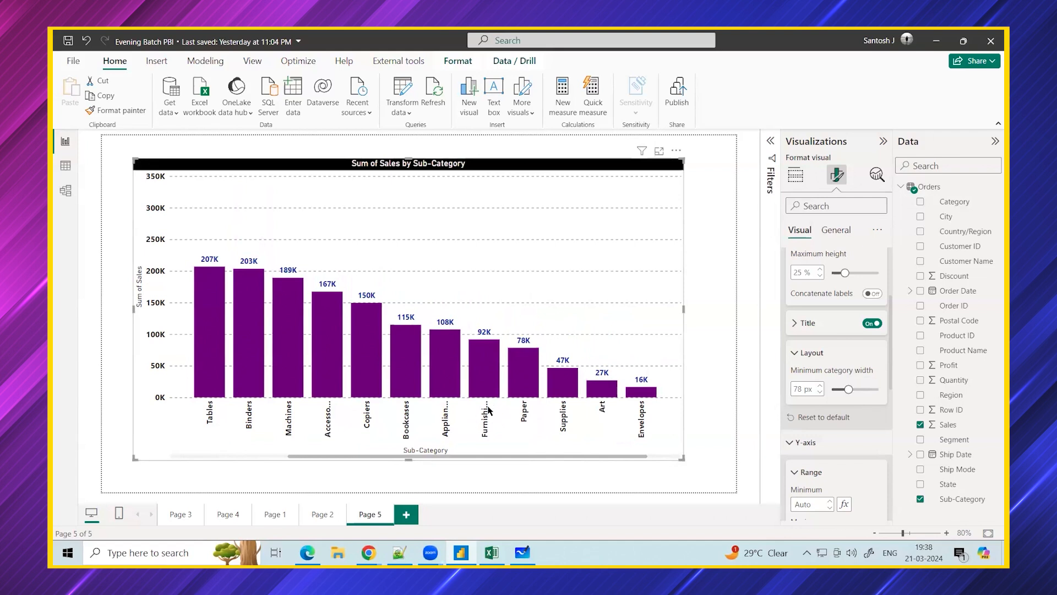
left_click_drag(503, 456, 330, 465)
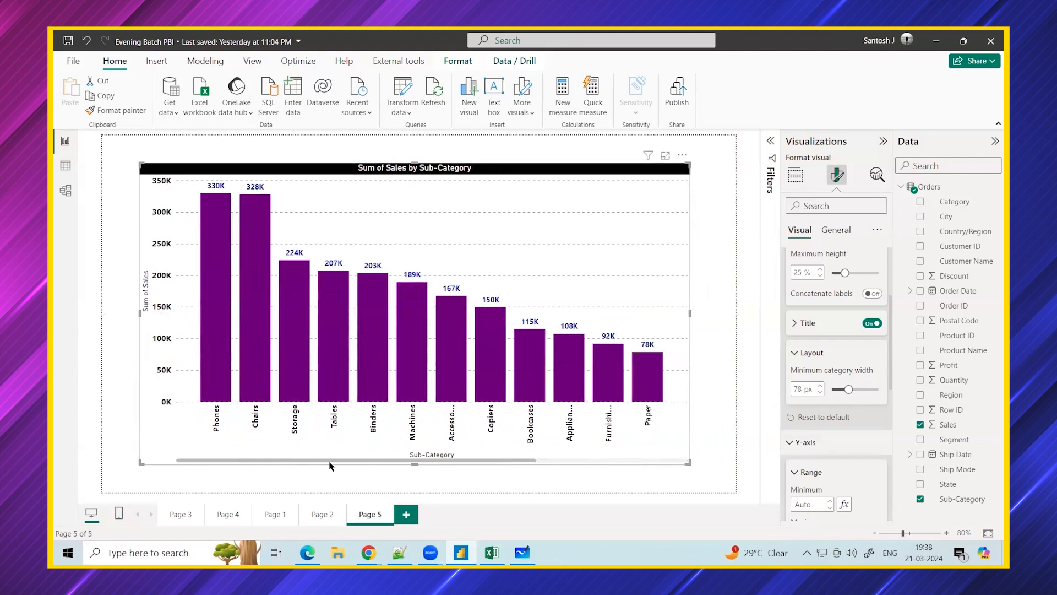
left_click_drag(849, 390, 838, 389)
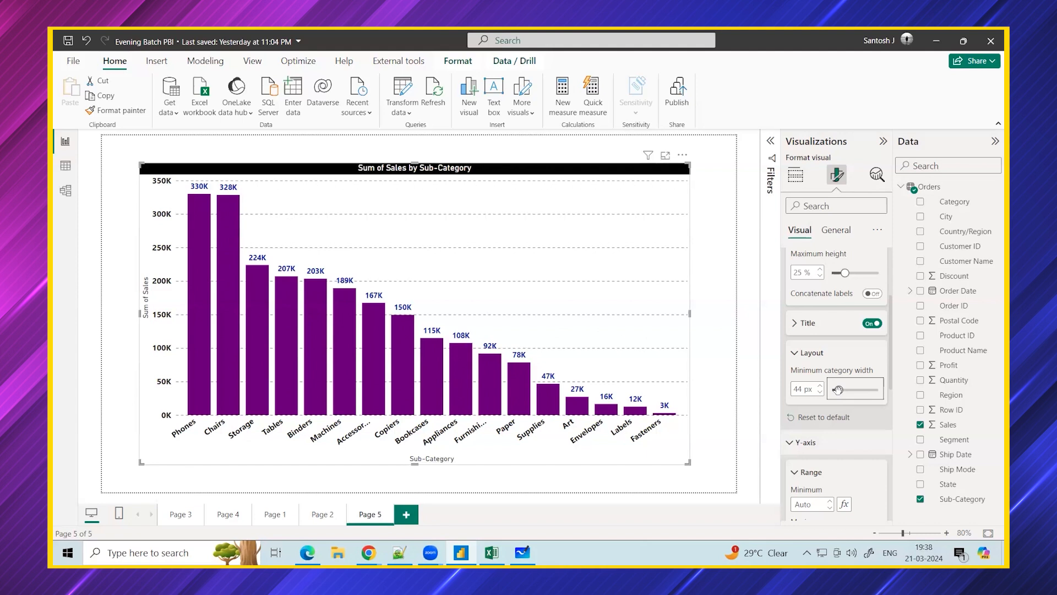
left_click_drag(838, 389, 831, 390)
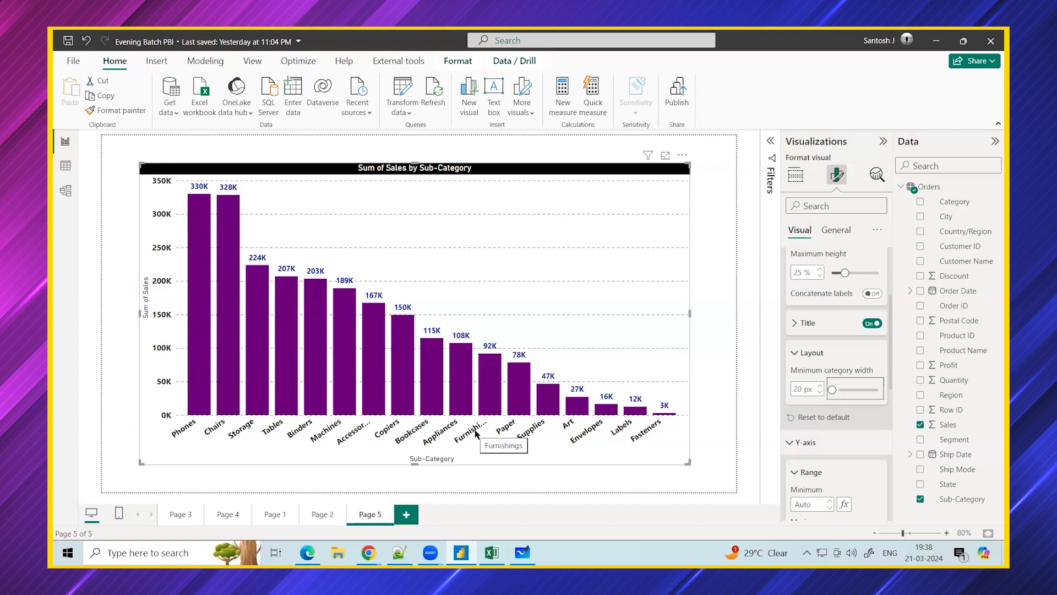
left_click_drag(833, 389, 851, 389)
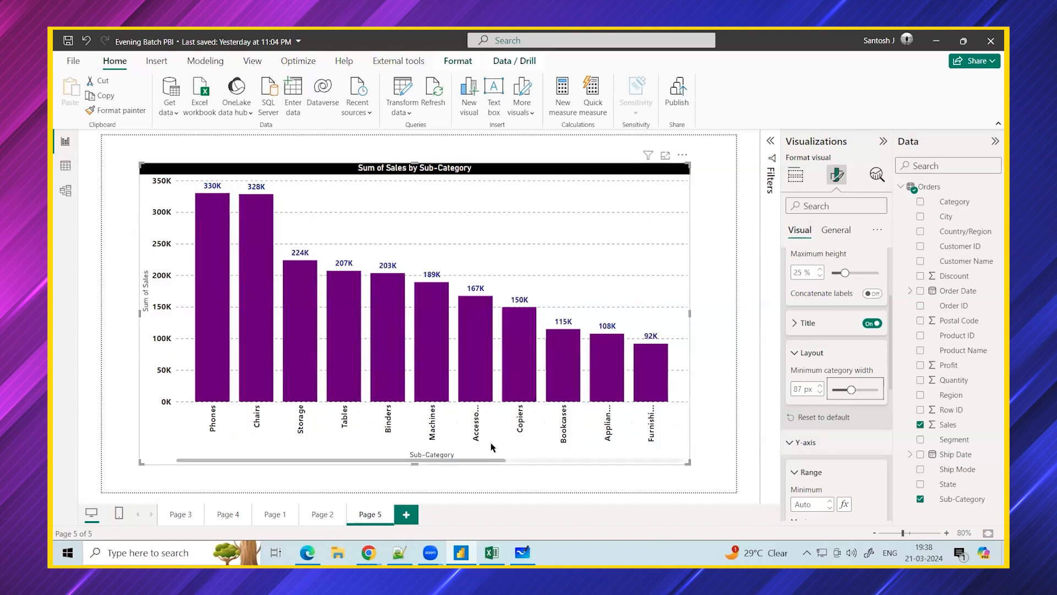
left_click_drag(478, 464, 423, 470)
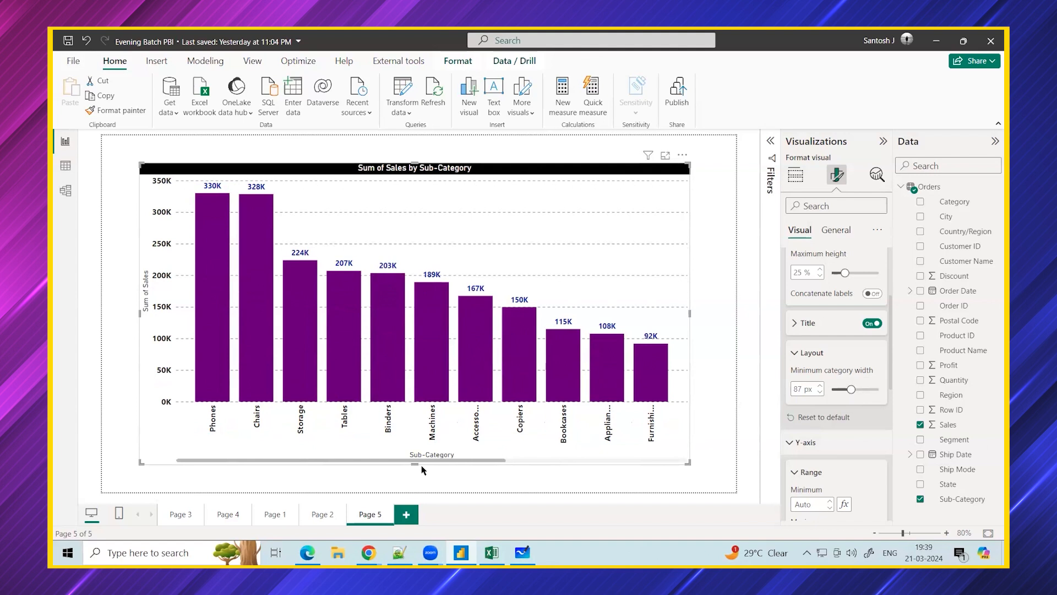
Scroll through the hidden columns, then drop minimum category width to 20 px so all 17 fit
left_click_drag(290, 457, 243, 464)
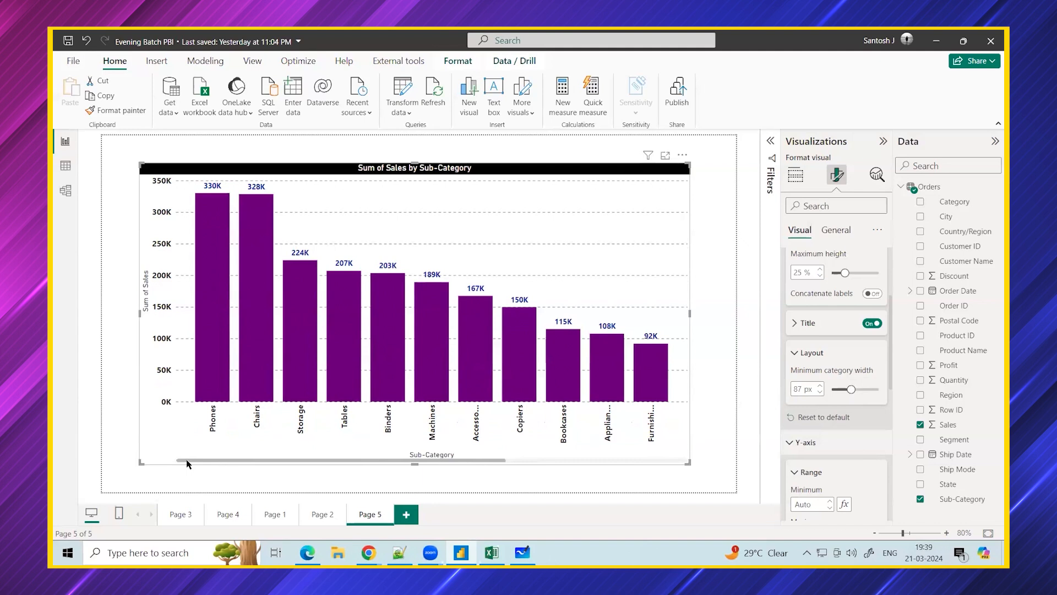
left_click_drag(188, 465, 352, 465)
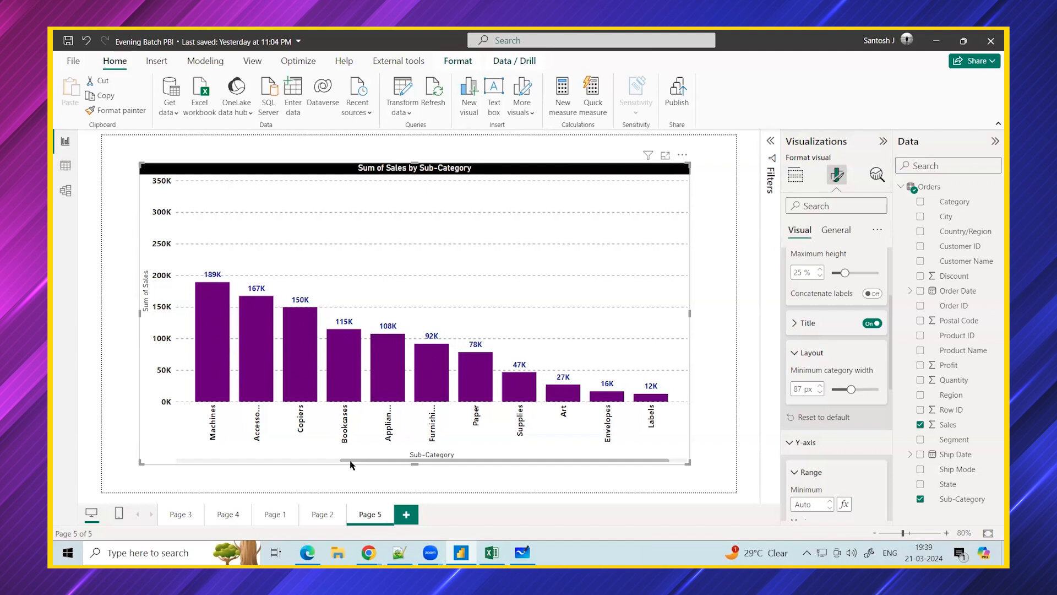
left_click_drag(350, 464, 188, 465)
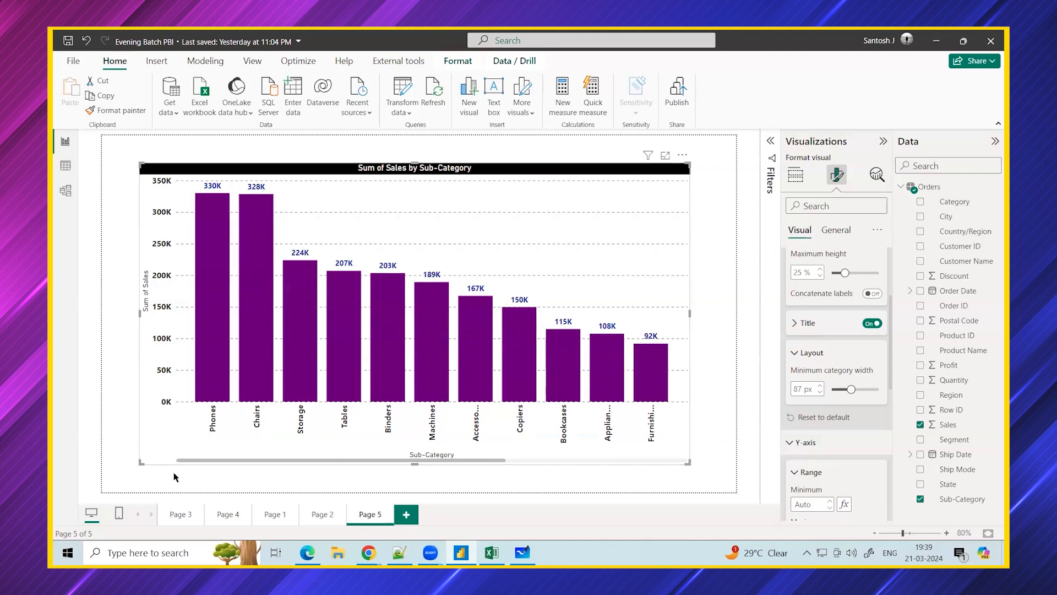
left_click_drag(851, 389, 821, 390)
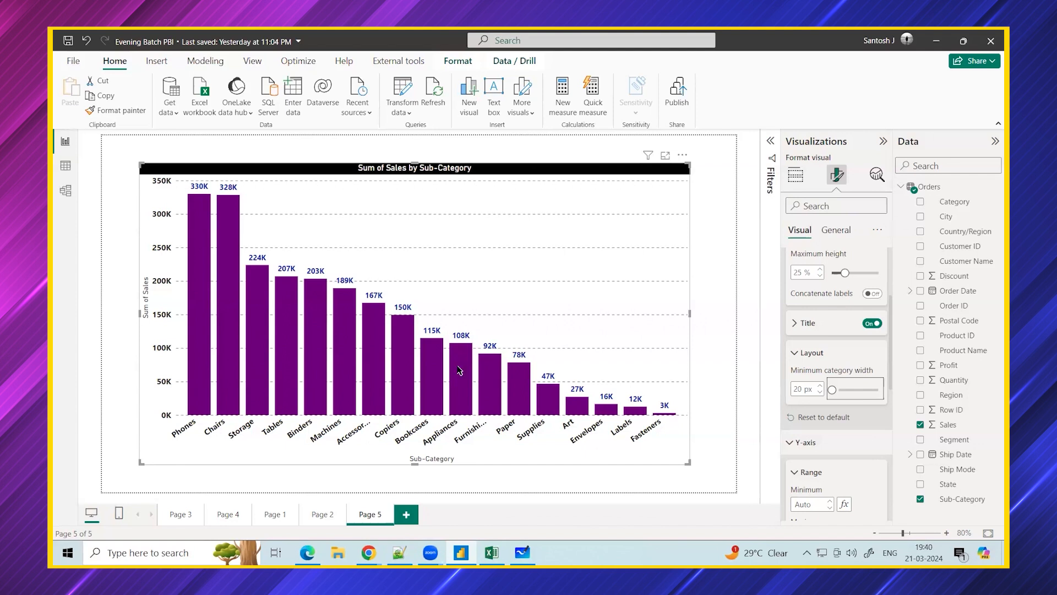
left_click(682, 190)
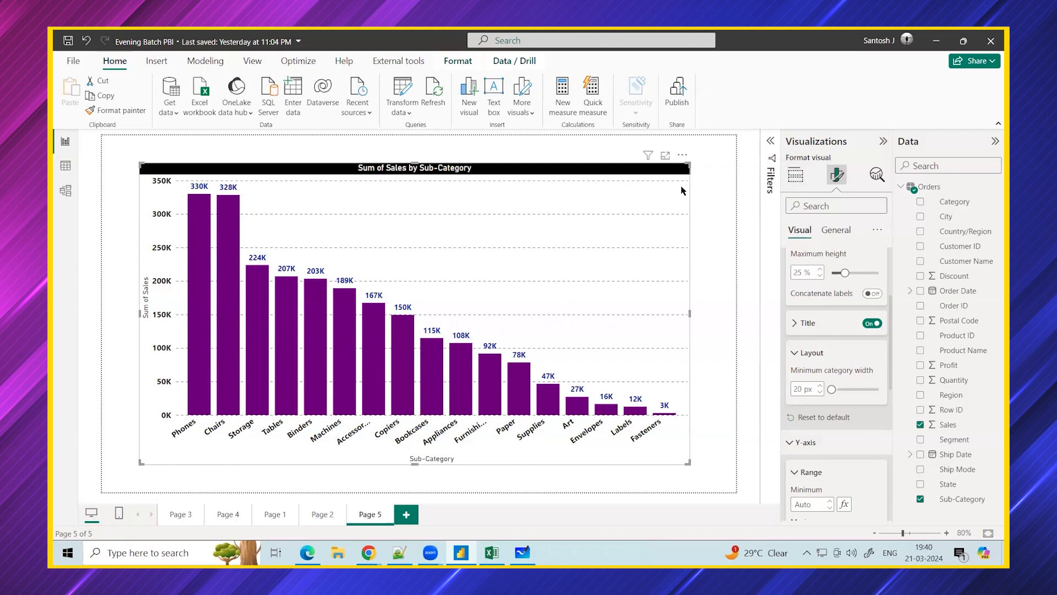
Show the Build visual panel with the chart's field wells and visual types
left_click(796, 175)
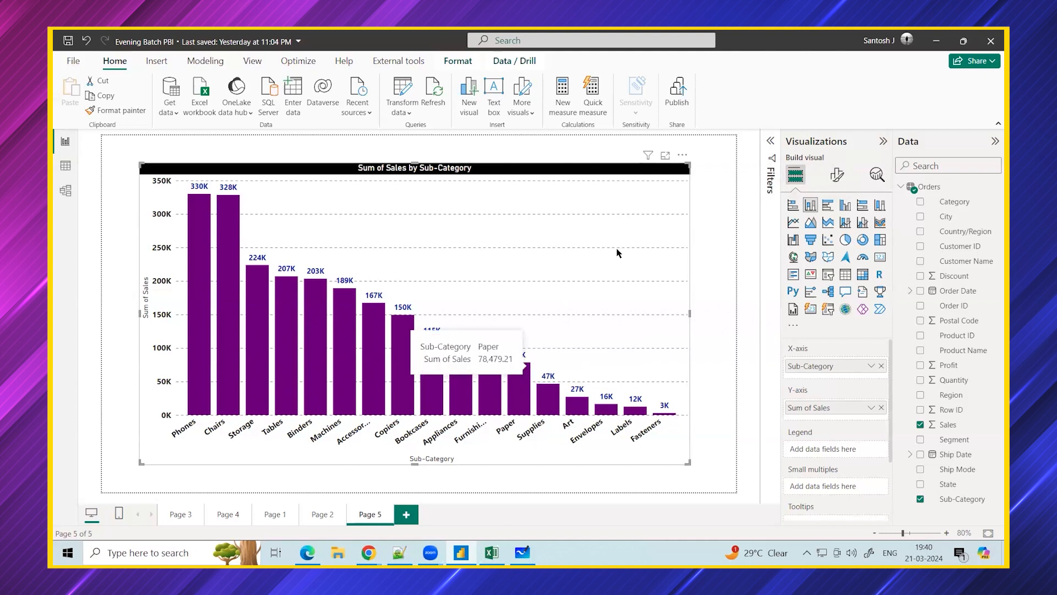
Change the Sum of Sales by Sub-Category column chart into a horizontal stacked bar chart
left_click(793, 206)
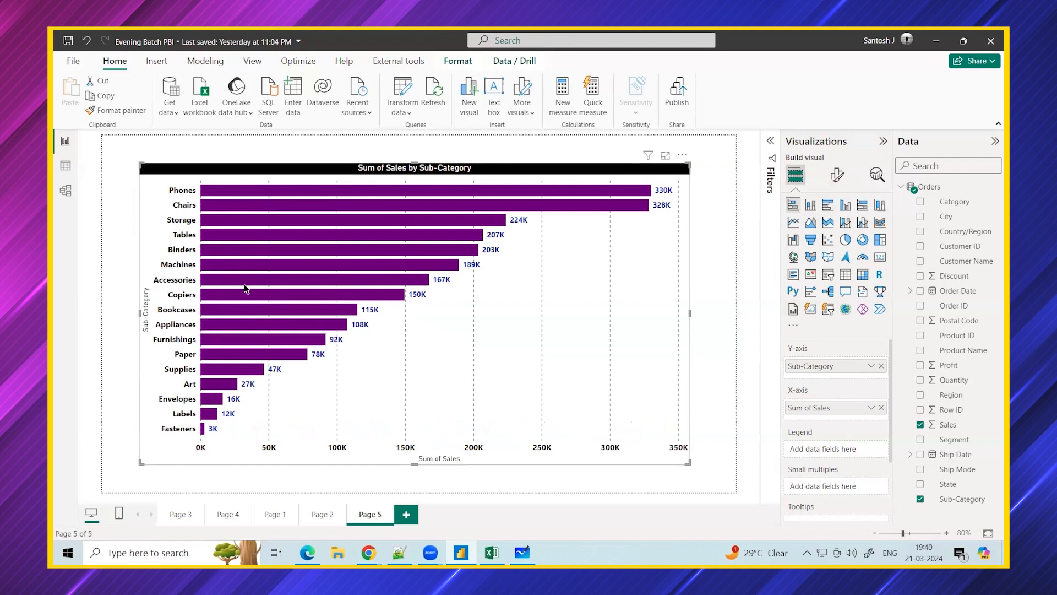
mouse_move(245, 289)
In the Excel chart notes, enter 2 in A3 and Bar Chart in B3
left_click(492, 553)
left_click(132, 219)
type("2")
left_click(180, 220)
type("Bar ")
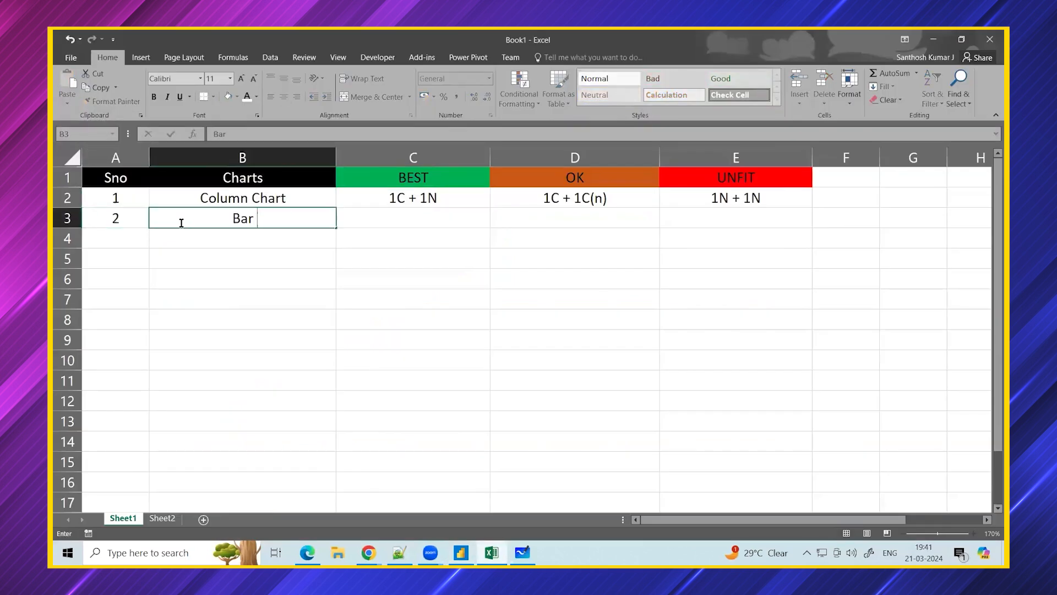
type("Chart")
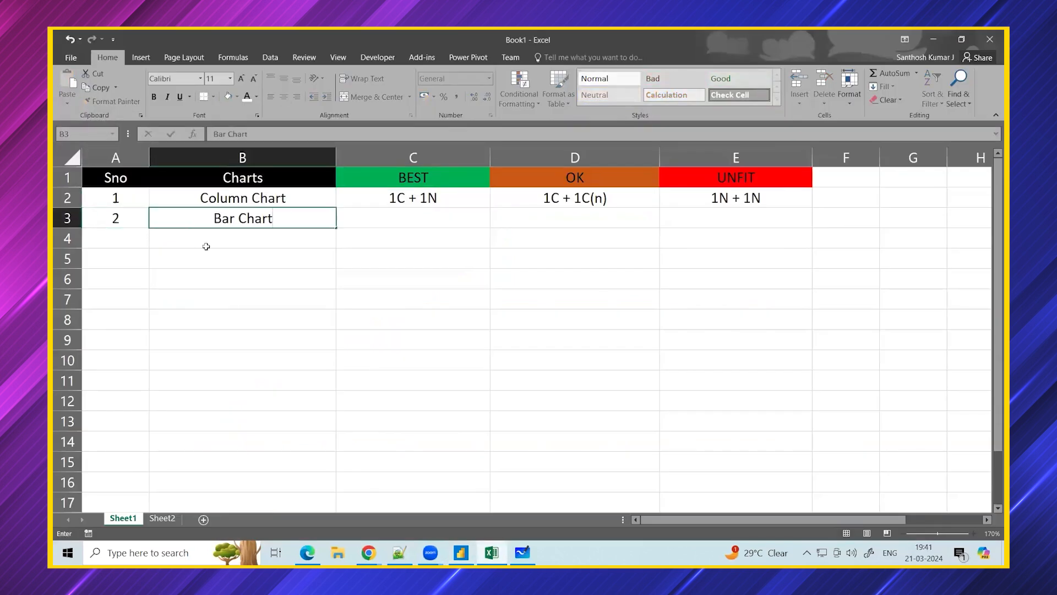
key("Return")
View the whiteboard axis sketch, panning it upward, then return to Power BI
key("alt+Tab")
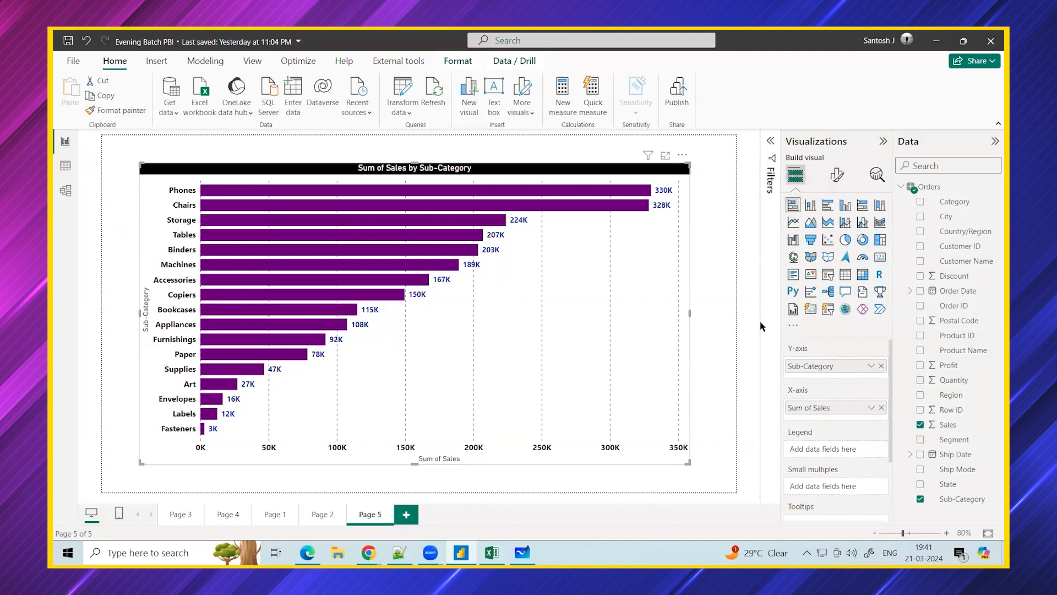
left_click(529, 548)
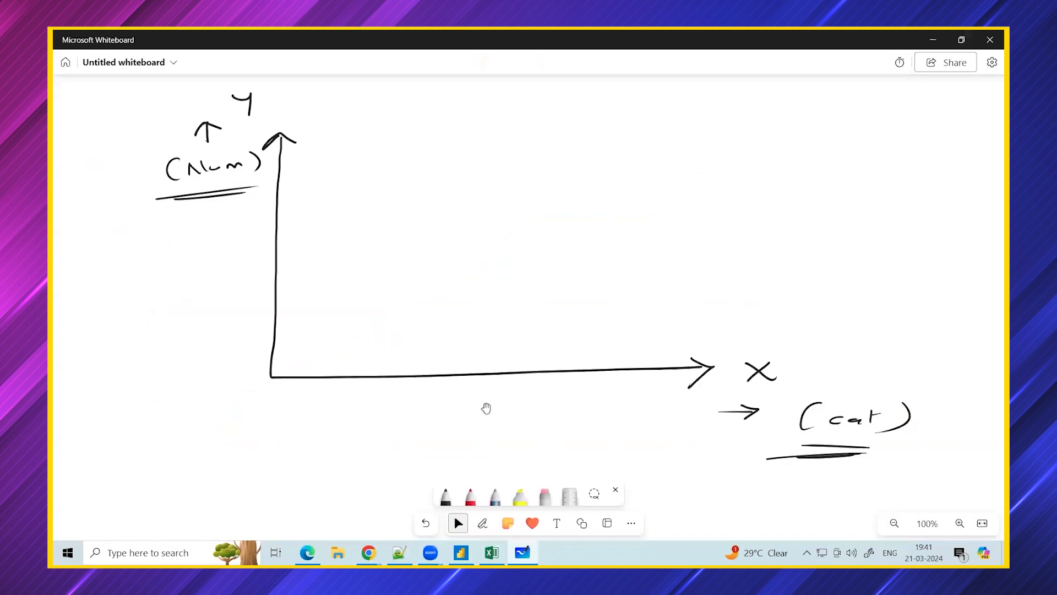
left_click_drag(614, 454, 614, 437)
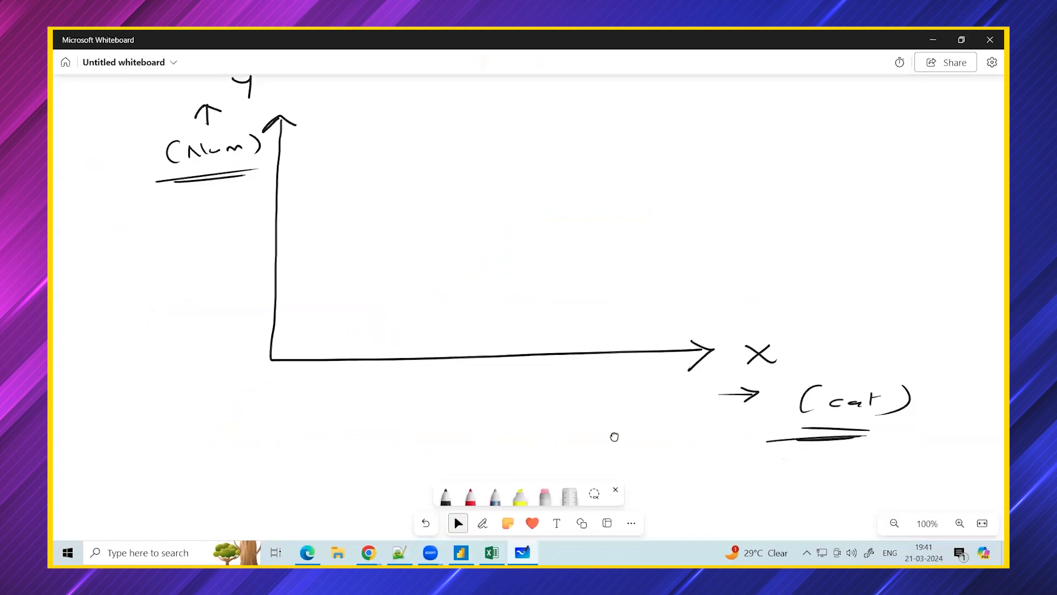
key("alt+Tab")
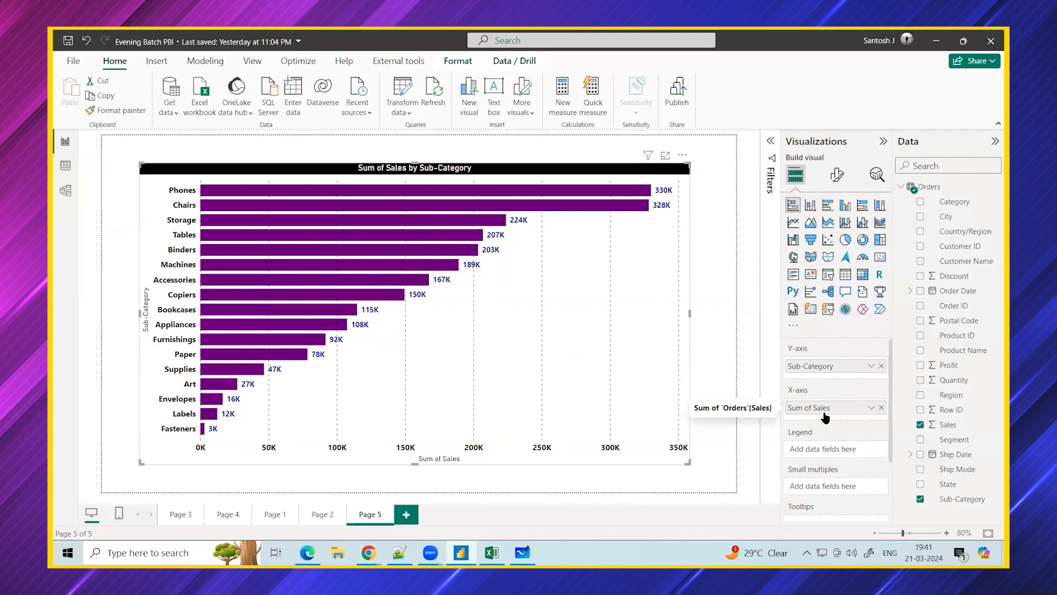
Add Page 6 with a stacked bar chart enlarged to fill most of the page
left_click(416, 514)
left_click(793, 205)
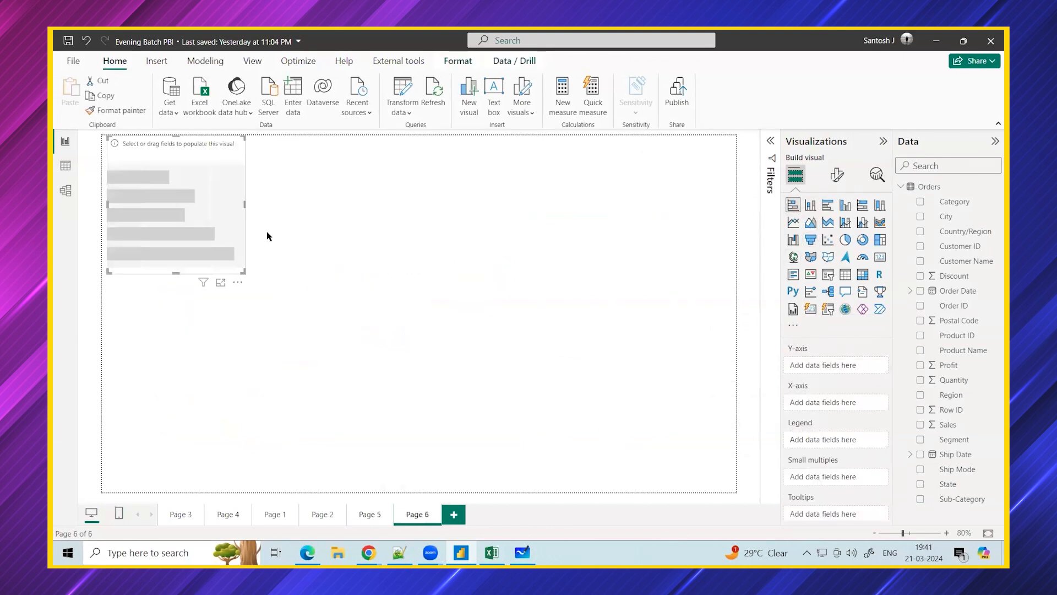
left_click_drag(239, 207, 281, 248)
left_click_drag(287, 312, 686, 457)
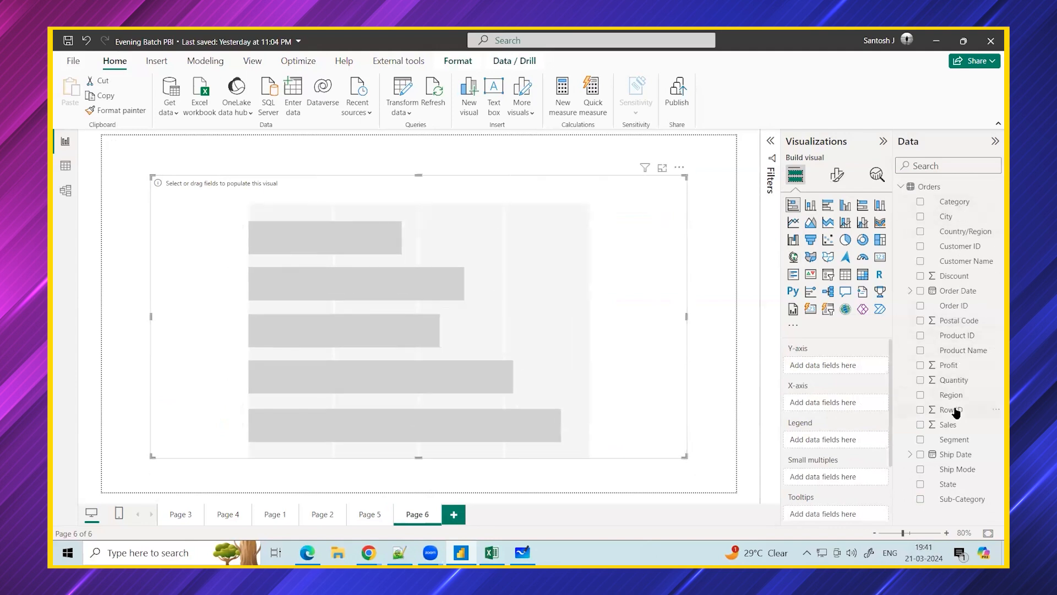
Try Sales and Sub-Category in the chart's wells, then remove Count of Sub-Category
left_click_drag(936, 425, 826, 365)
left_click_drag(961, 498, 827, 416)
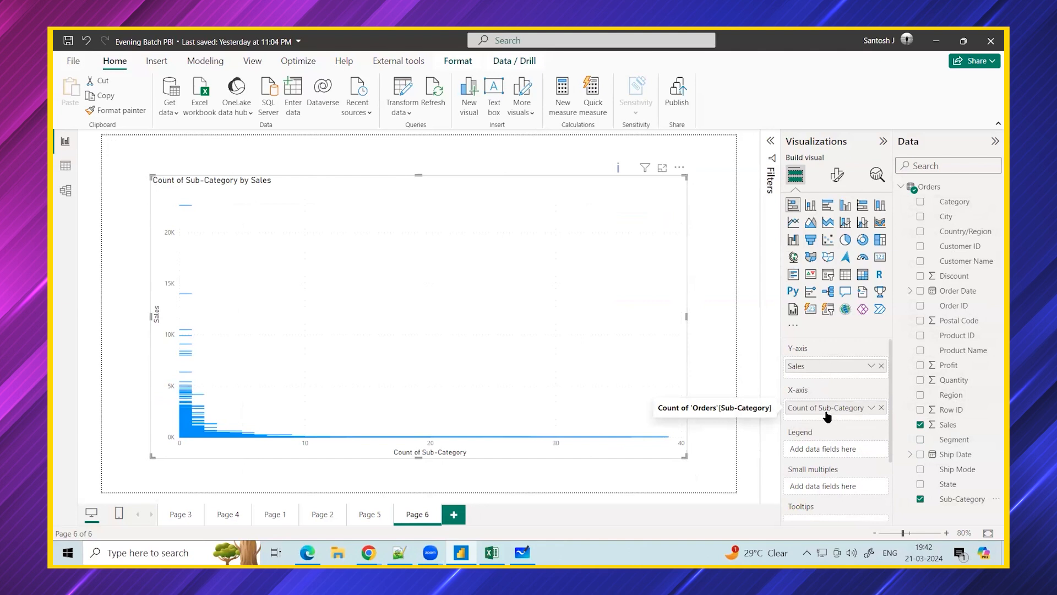
left_click(882, 407)
Plot Sub-Category on the Y-axis and Sales on the X-axis, briefly trying a column chart
left_click(882, 366)
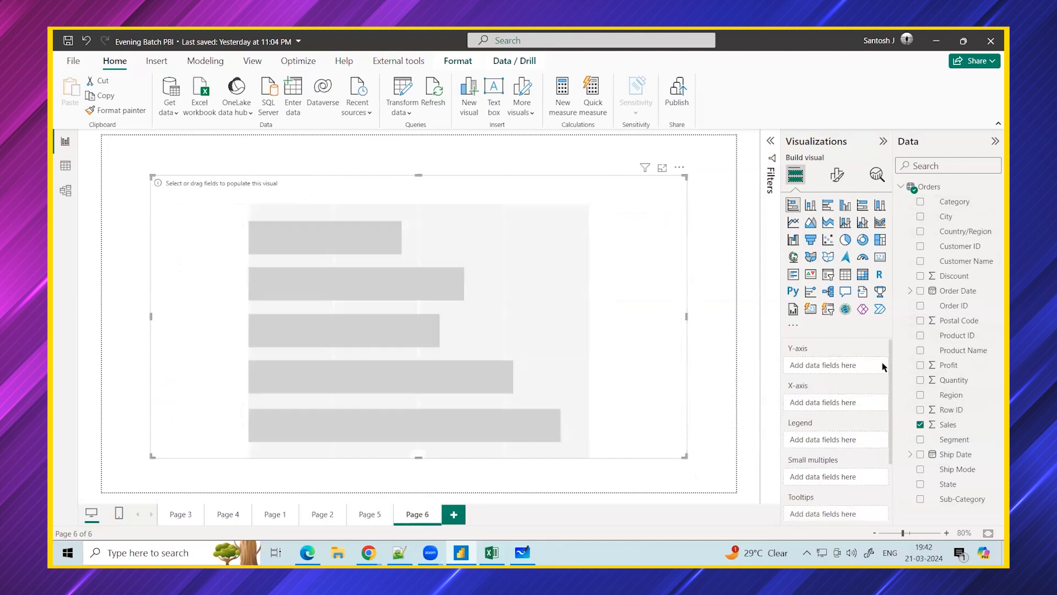
left_click_drag(956, 498, 838, 368)
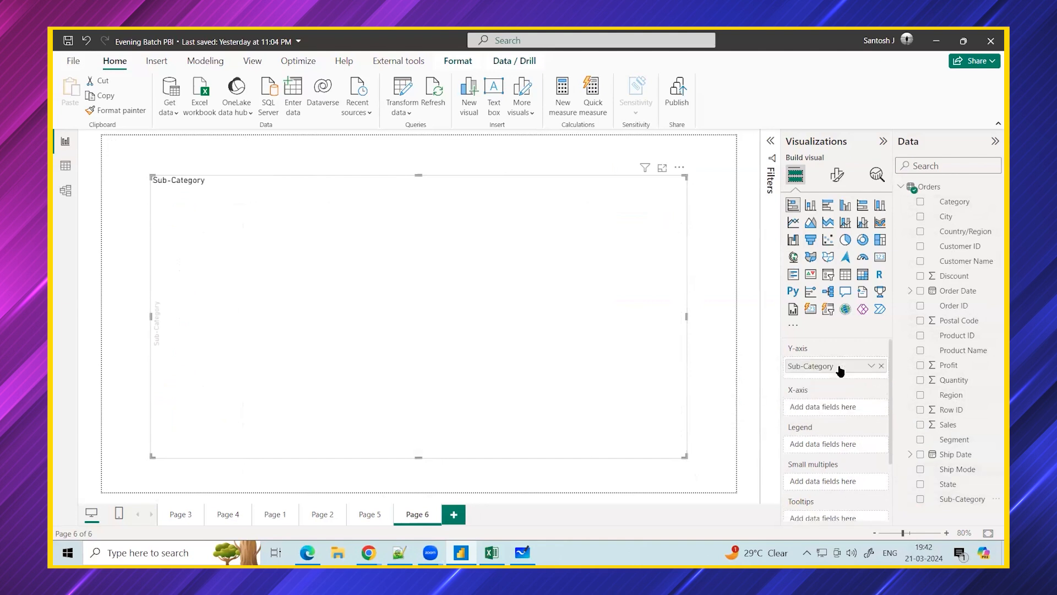
left_click_drag(946, 426, 837, 414)
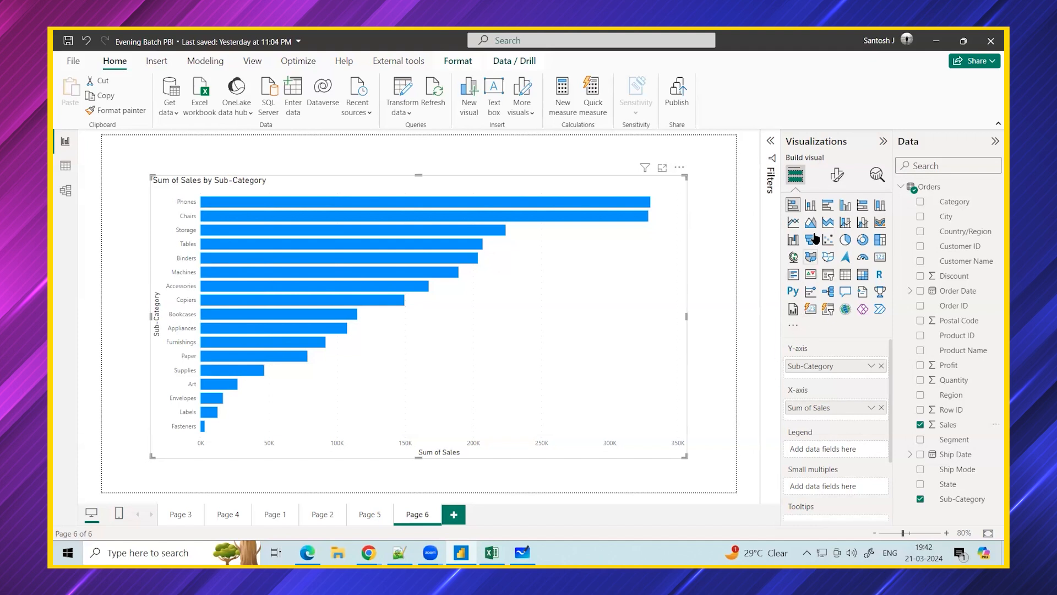
left_click(810, 206)
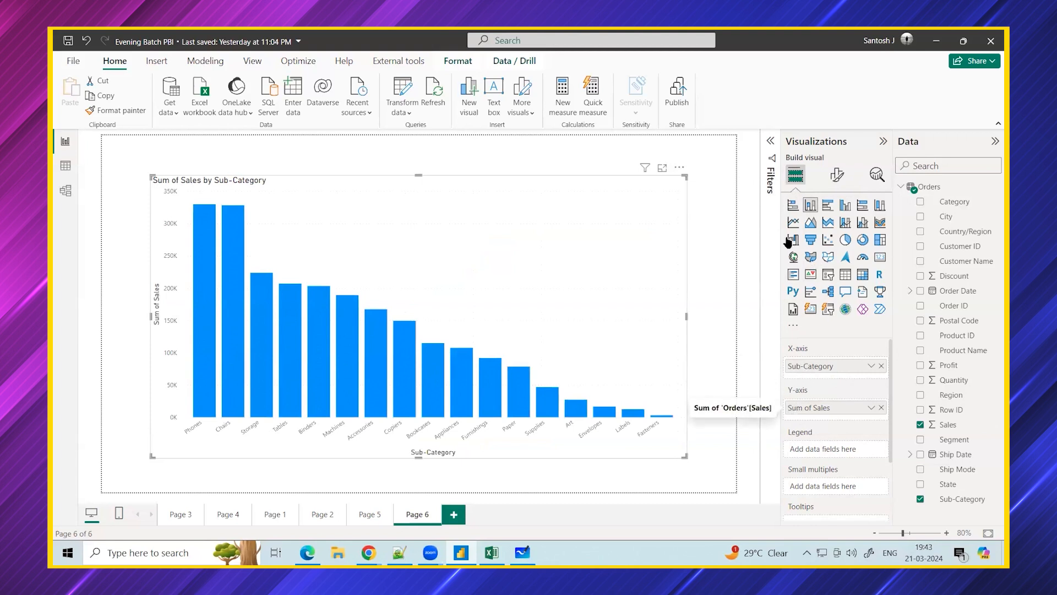
left_click(793, 205)
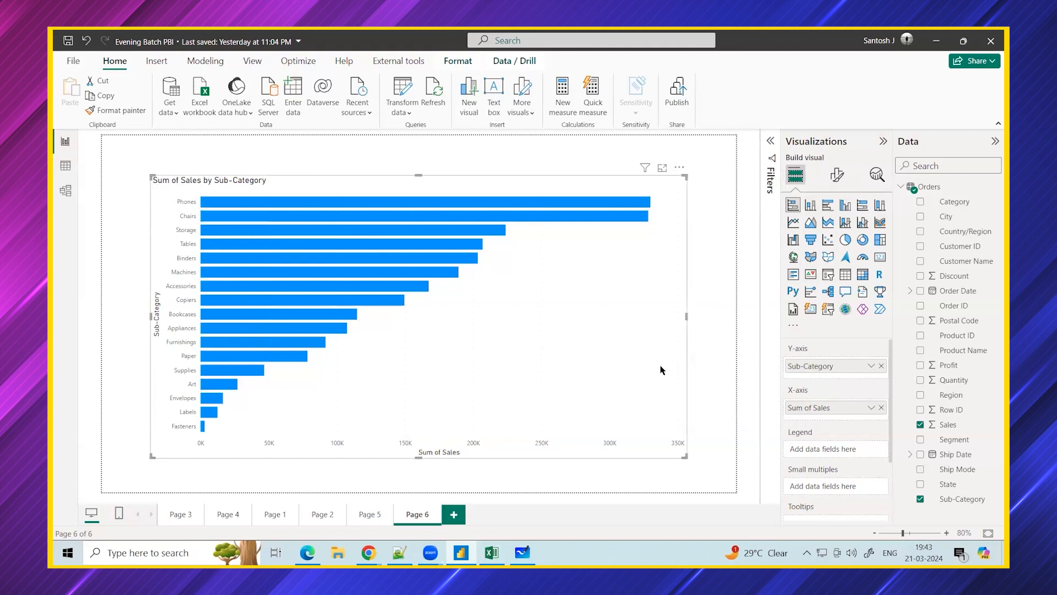
Clear Sum of Sales and Sub-Category from the axes, put Sales on the Y-axis, then open Excel
left_click(882, 407)
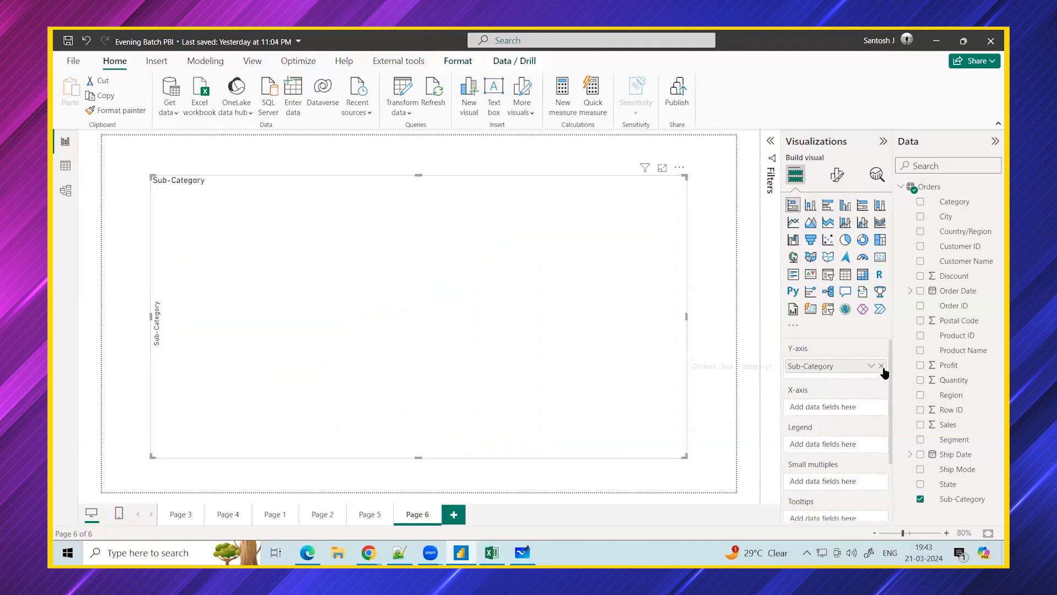
left_click(882, 366)
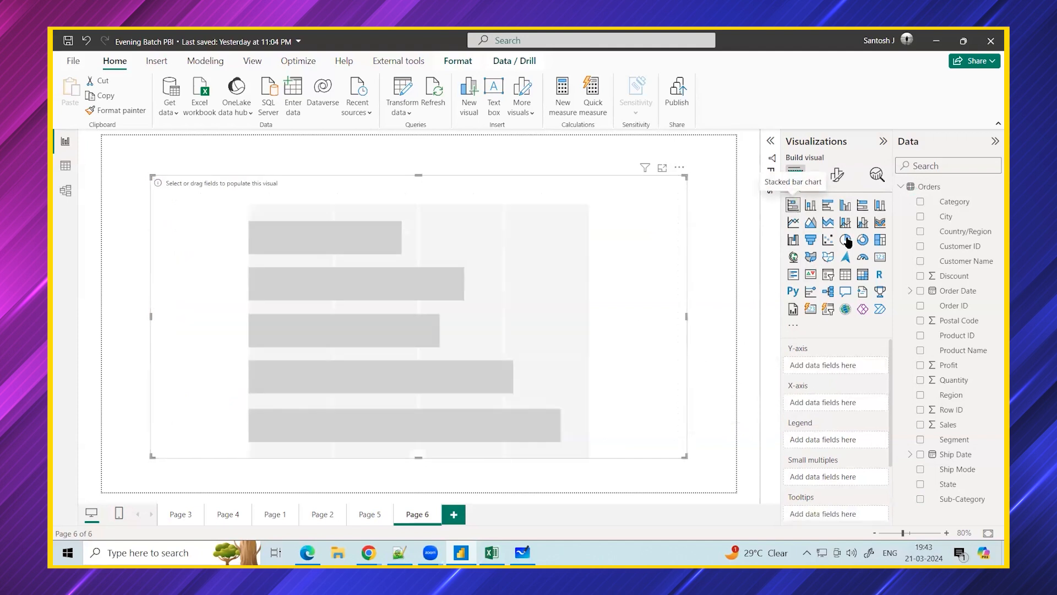
left_click_drag(957, 427, 842, 366)
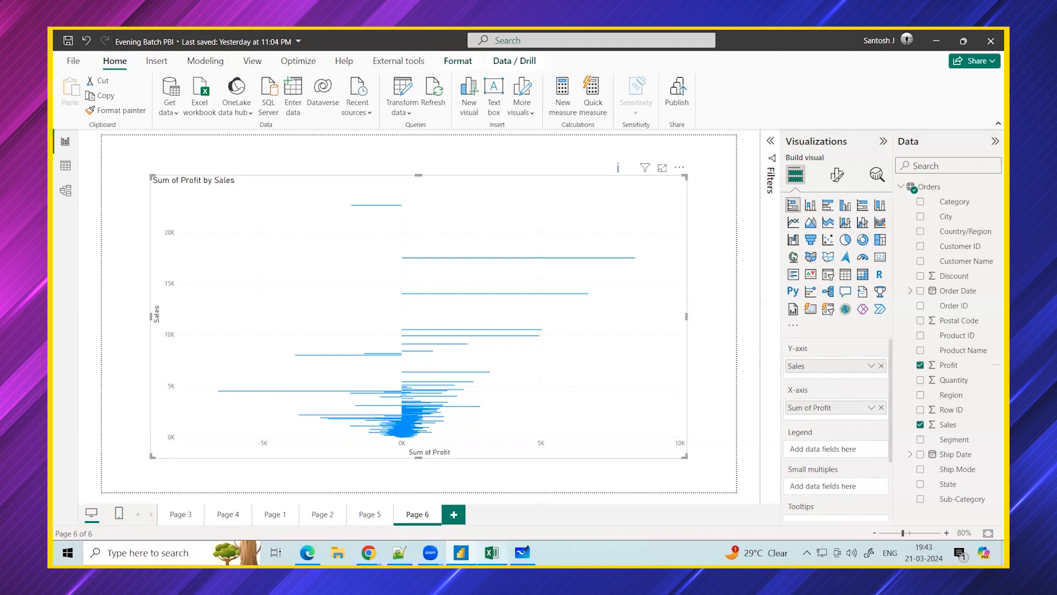
left_click(492, 552)
Enter 1N + 1N in cell E3 as Bar Chart's UNFIT combination, then return to Power BI
left_click(720, 222)
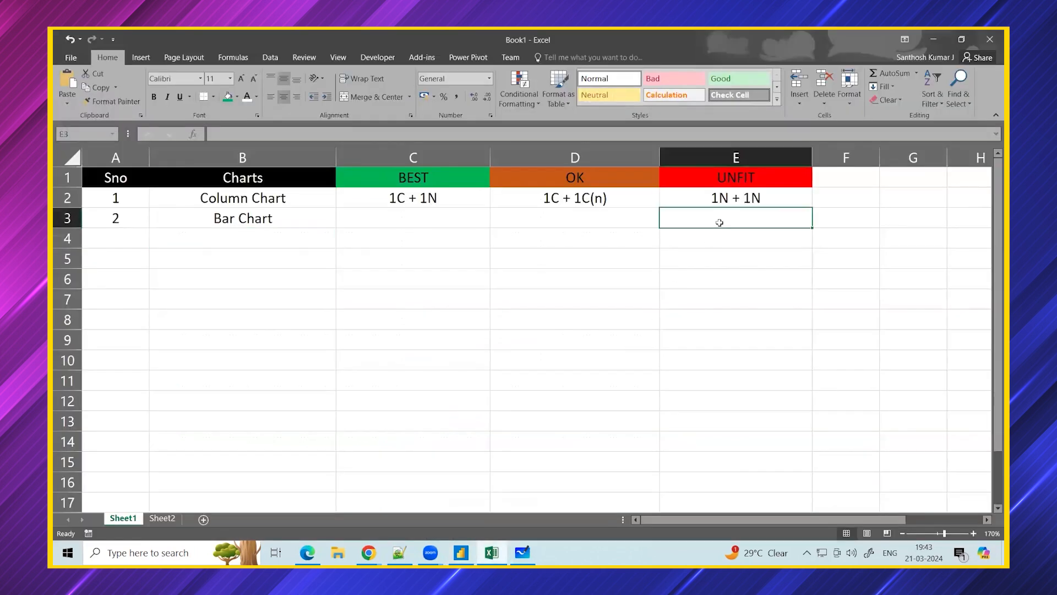
type("1")
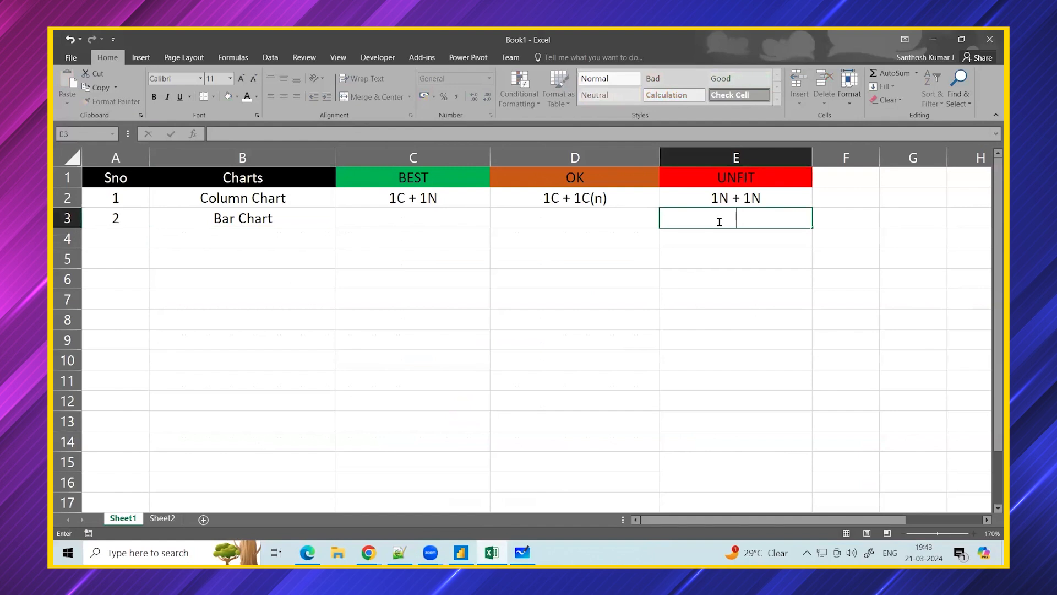
type("N + ")
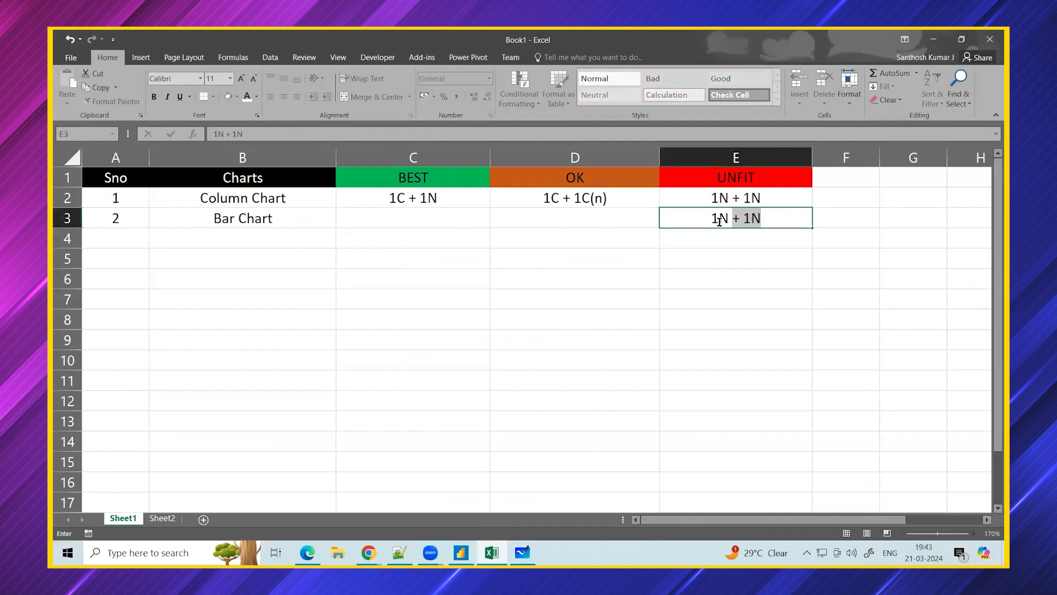
type(" !")
key("BackSpace")
type("1N")
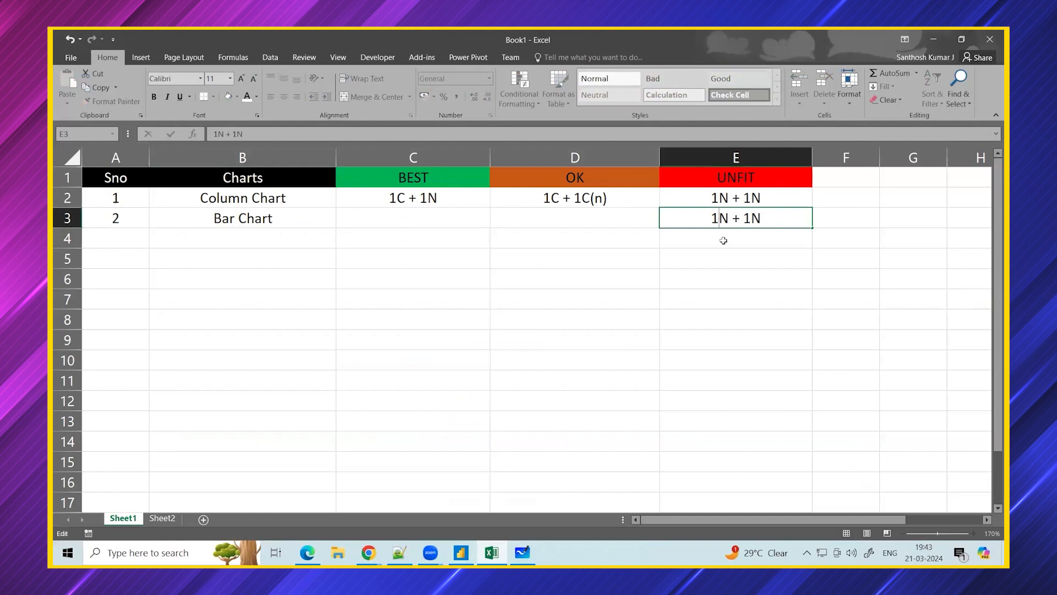
left_click(723, 240)
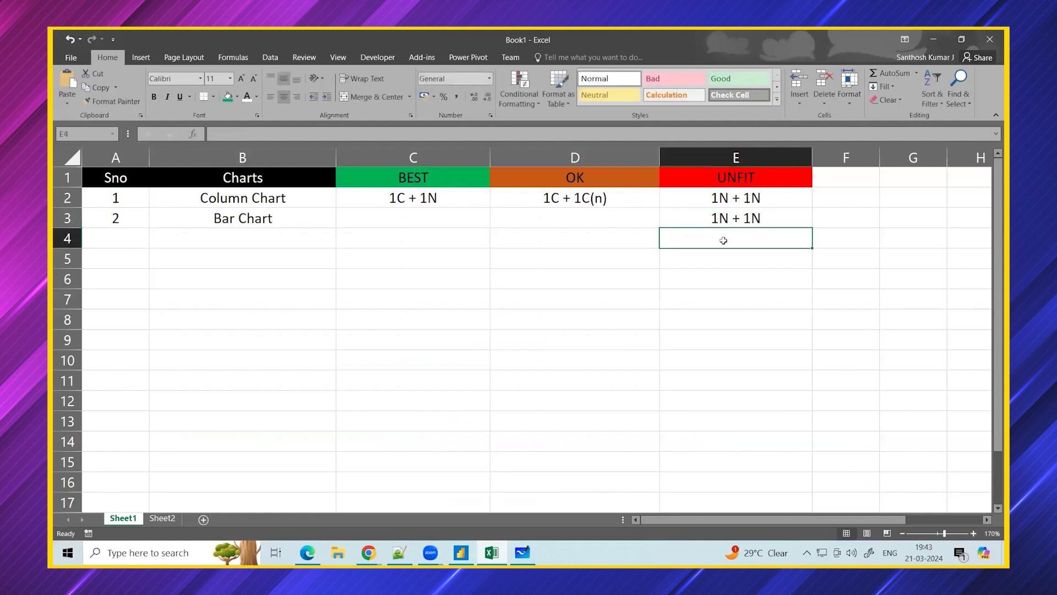
left_click(461, 552)
Rebuild the Page 6 chart as Sum of Sales by Category, then shrink and centre it
left_click(884, 407)
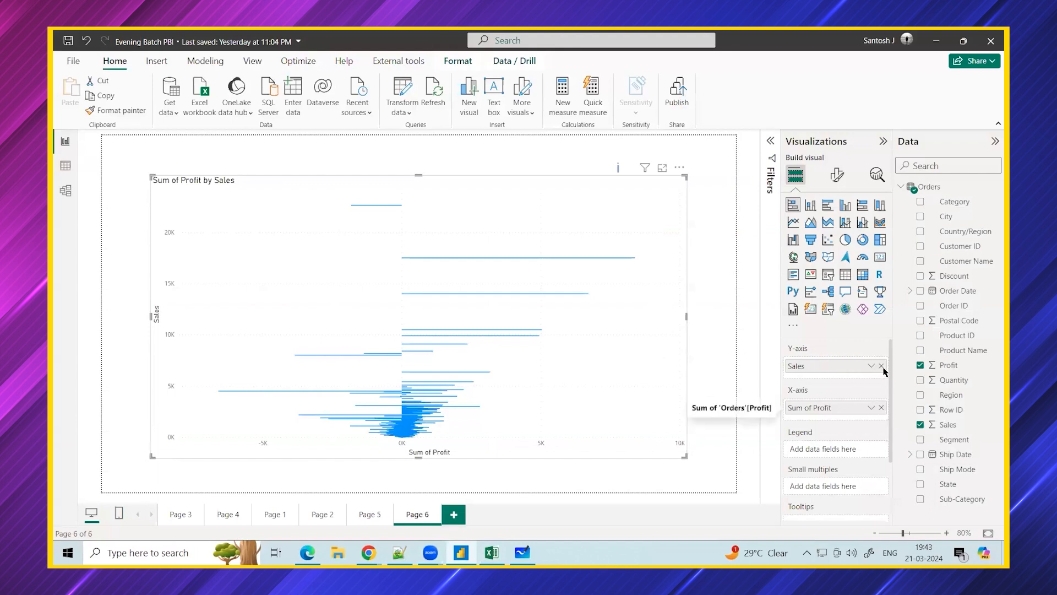
left_click(884, 370)
left_click_drag(953, 202, 839, 363)
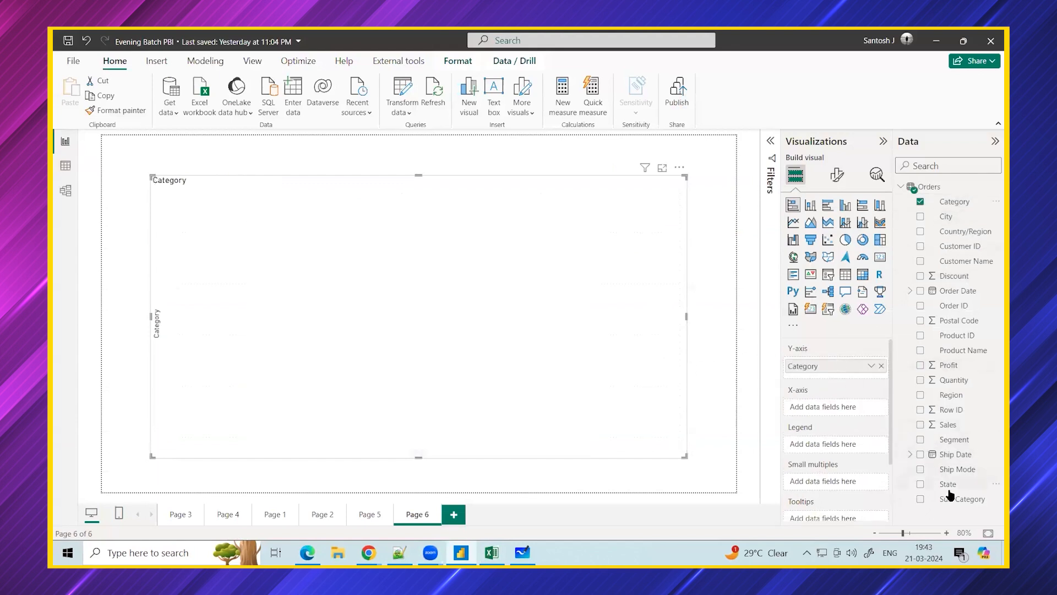
left_click_drag(943, 425, 835, 410)
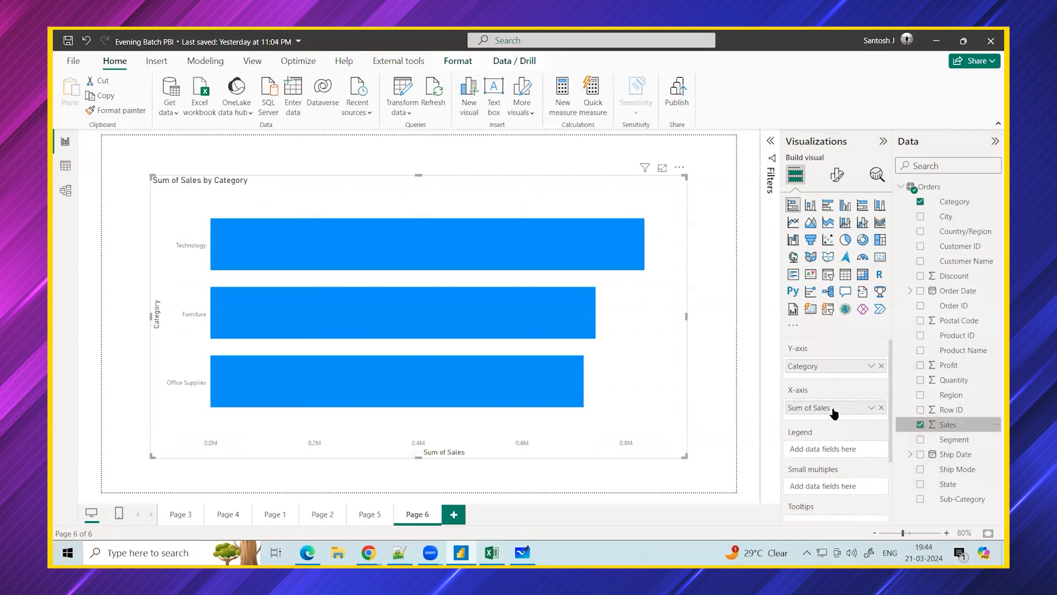
left_click_drag(684, 456, 552, 436)
left_click_drag(513, 366, 558, 365)
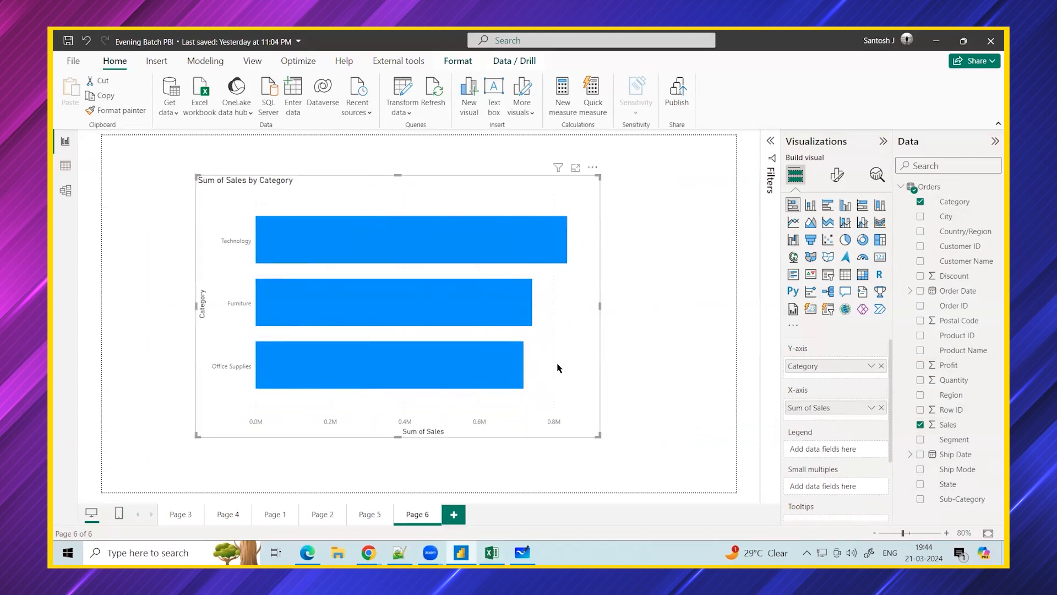
mouse_move(496, 247)
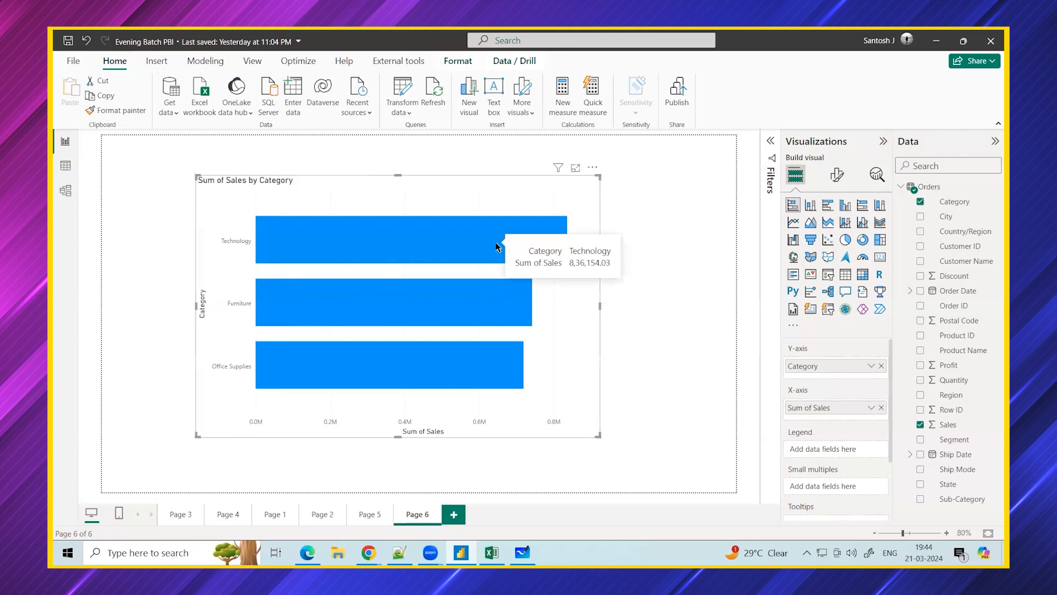
mouse_move(491, 307)
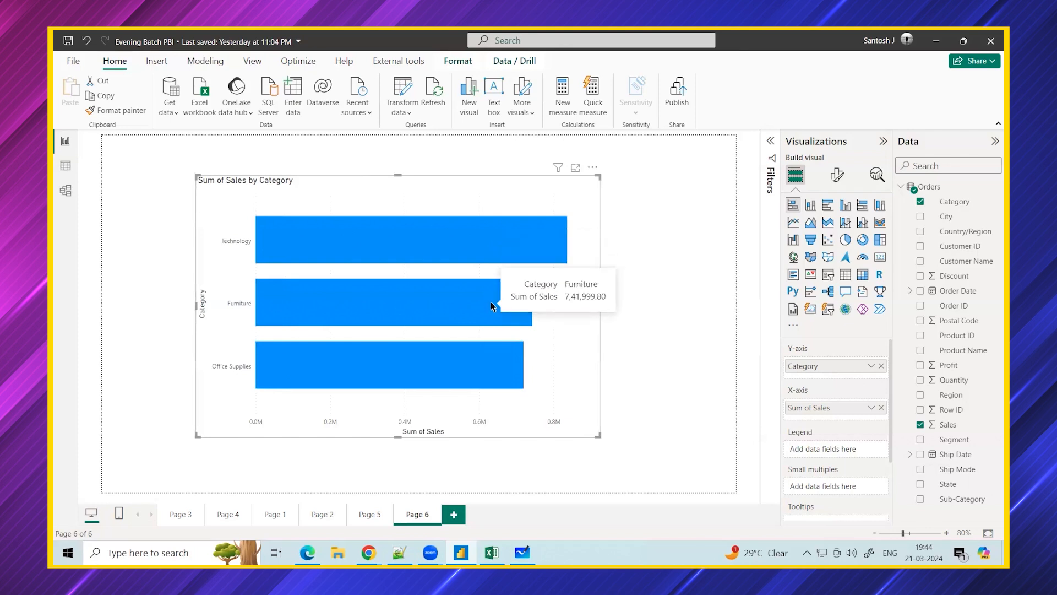
mouse_move(476, 368)
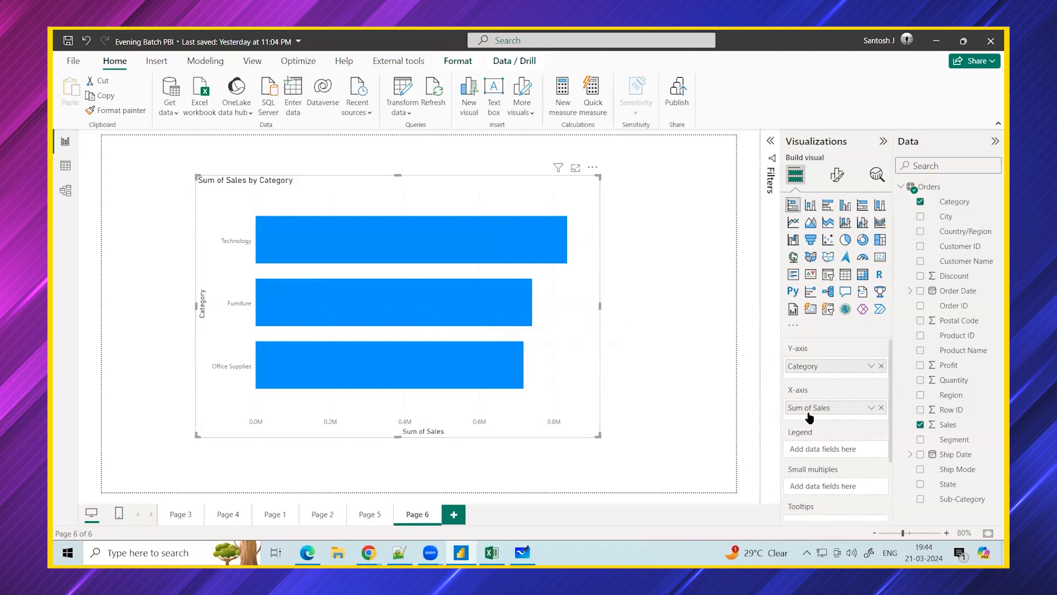
Enter 1C + 1N in Excel cell C3 as Bar Chart's BEST combination
key("alt+Tab")
left_click(378, 222)
type("1C + 1N")
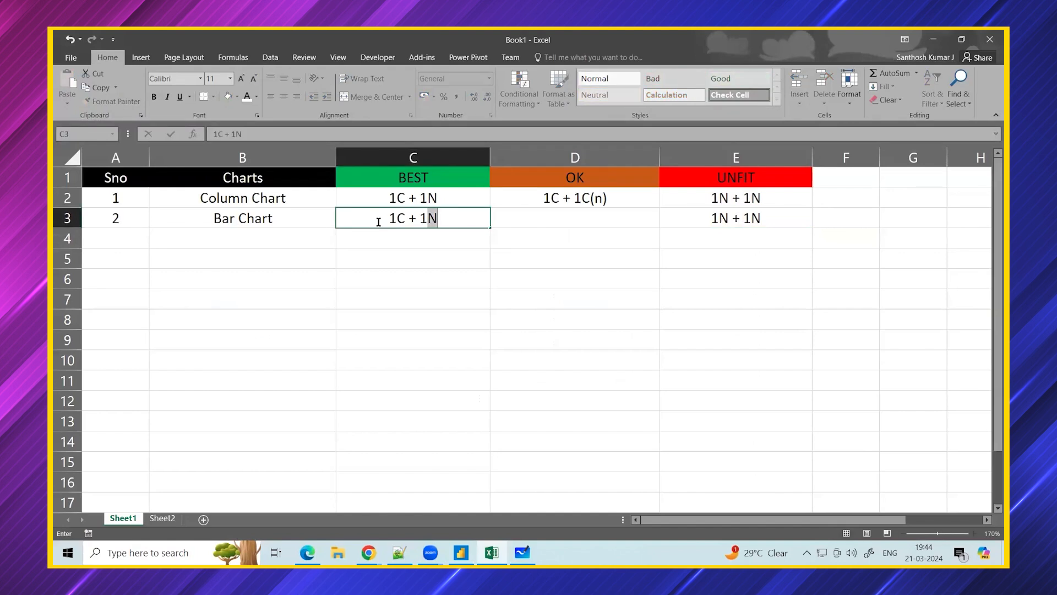
left_click(547, 220)
key("alt+Tab")
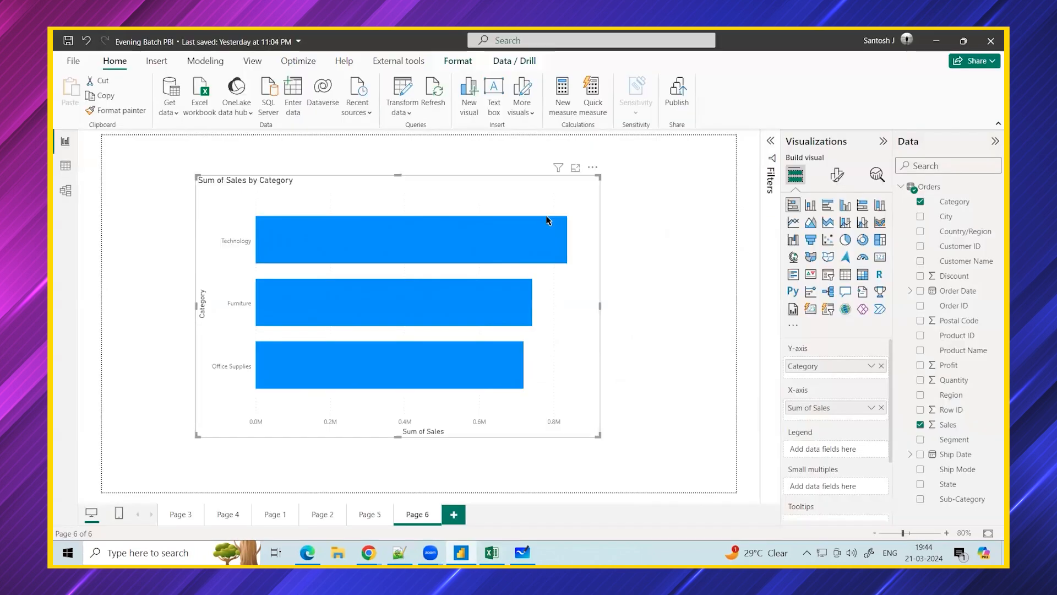
Replace Sum of Sales with Count of Customer Name on the X-axis, then start D3 in Excel
left_click(882, 408)
left_click_drag(963, 263, 842, 416)
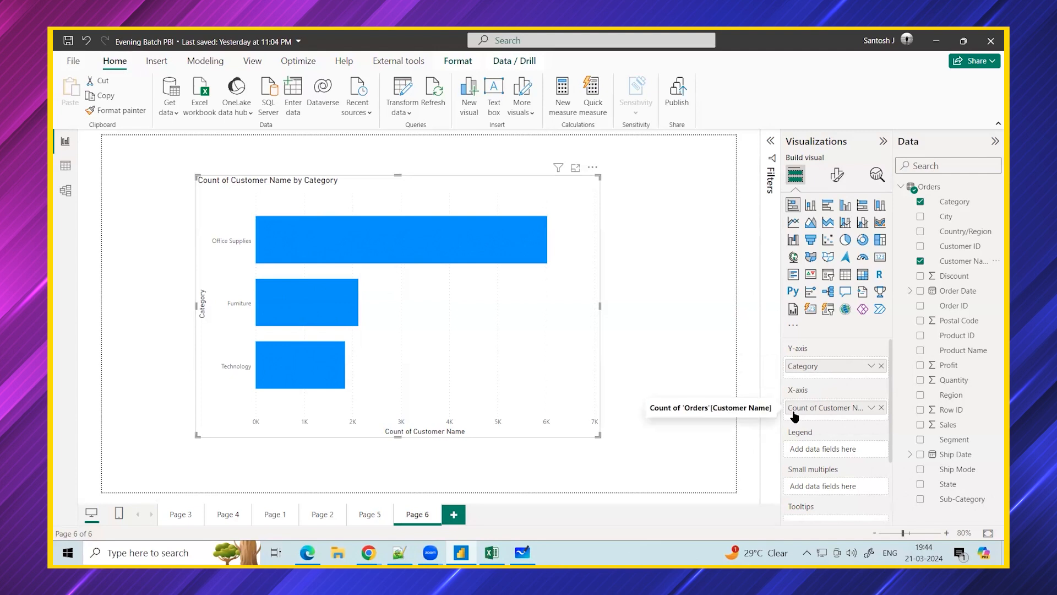
key("alt+Tab")
type("1C +")
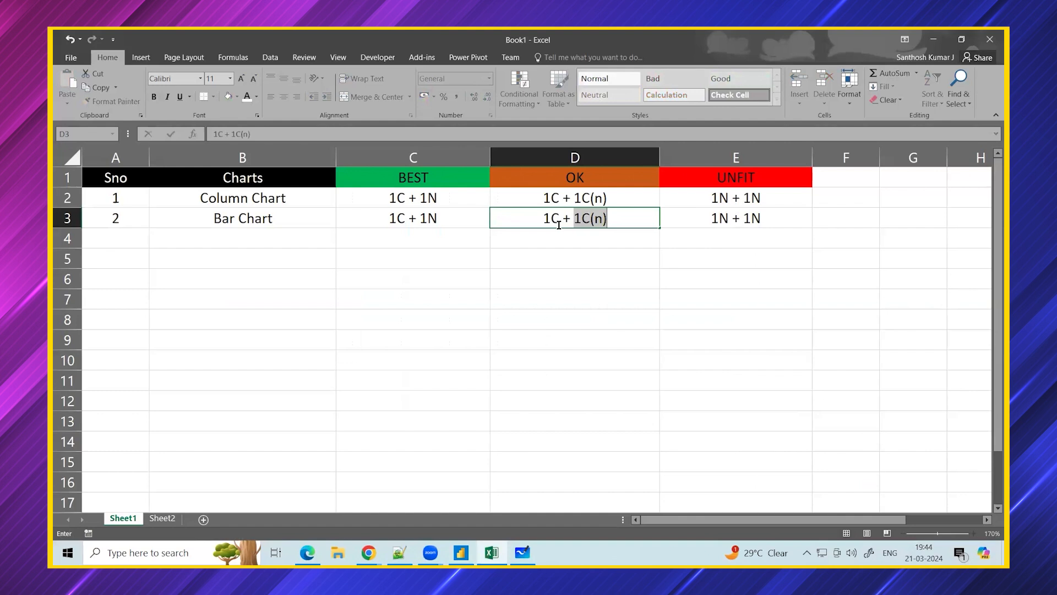
Complete cell D3 as 1C + 1C(n) using the AutoComplete suggestion, then return to Power BI
key("BackSpace")
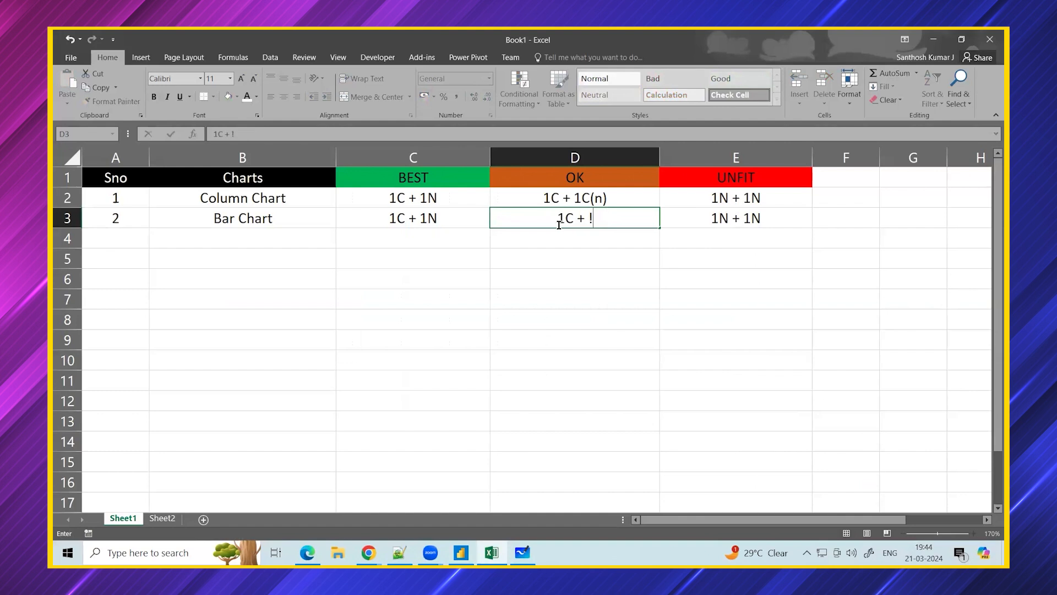
type("1C(n")
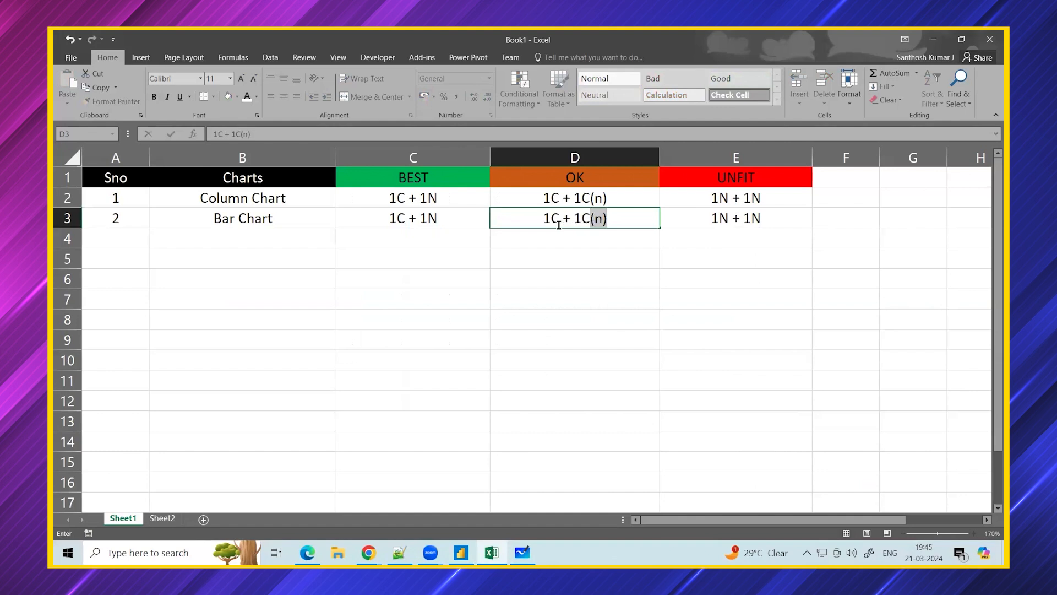
left_click(604, 225)
left_click(620, 224)
left_click(596, 314)
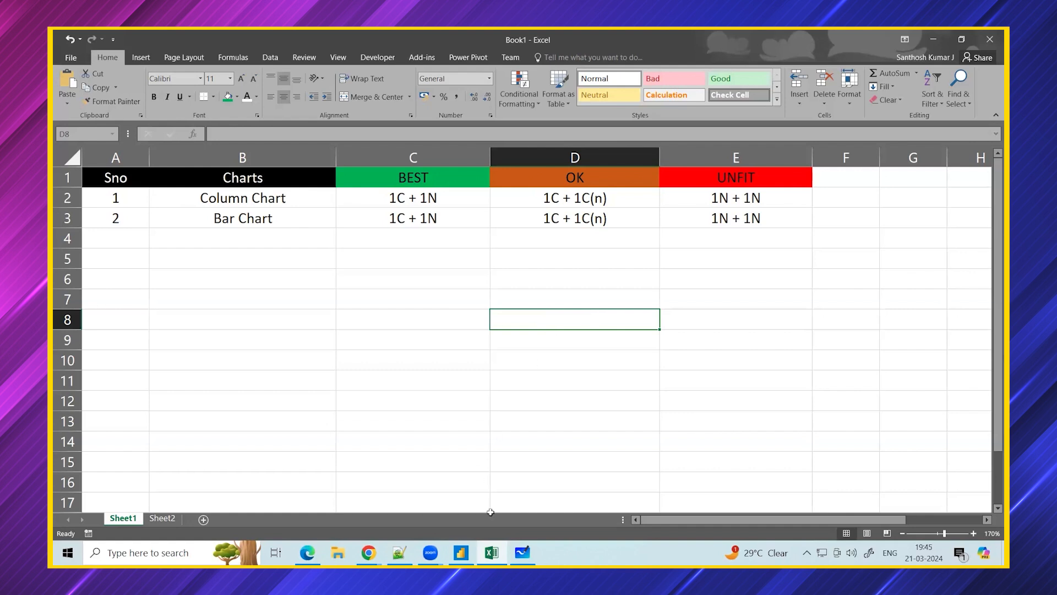
key("alt+Tab")
On Page 5, switch the Sum of Sales by Sub-Category bar chart to a column chart, then open Excel
left_click(369, 515)
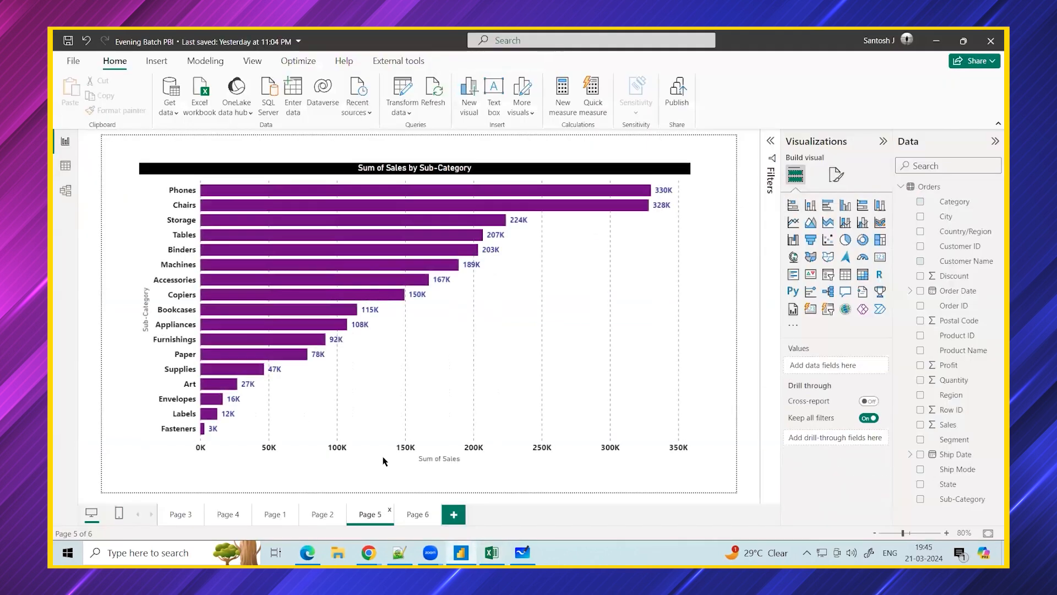
left_click(687, 231)
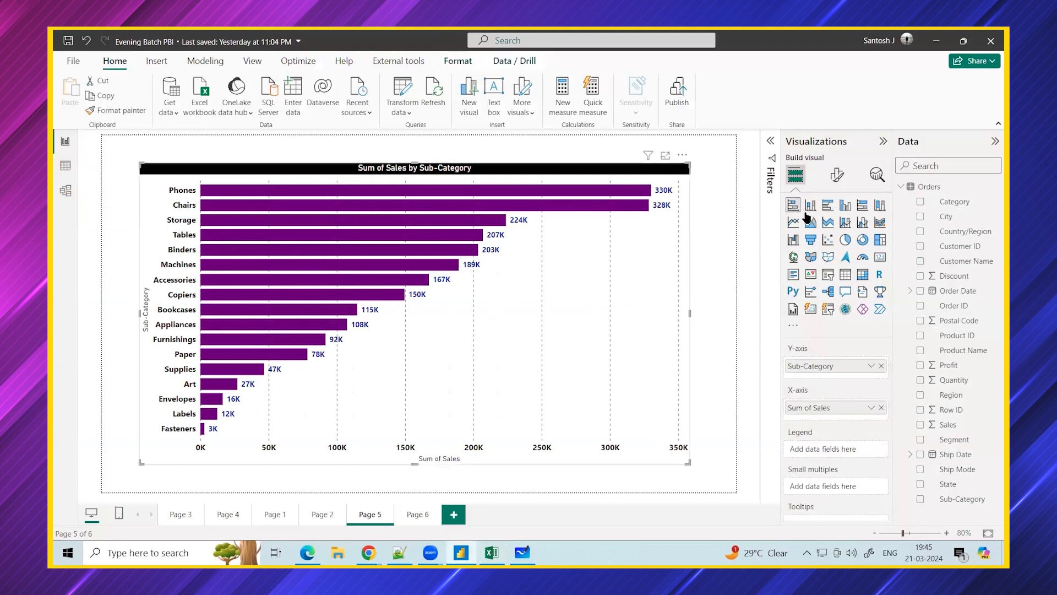
left_click(811, 205)
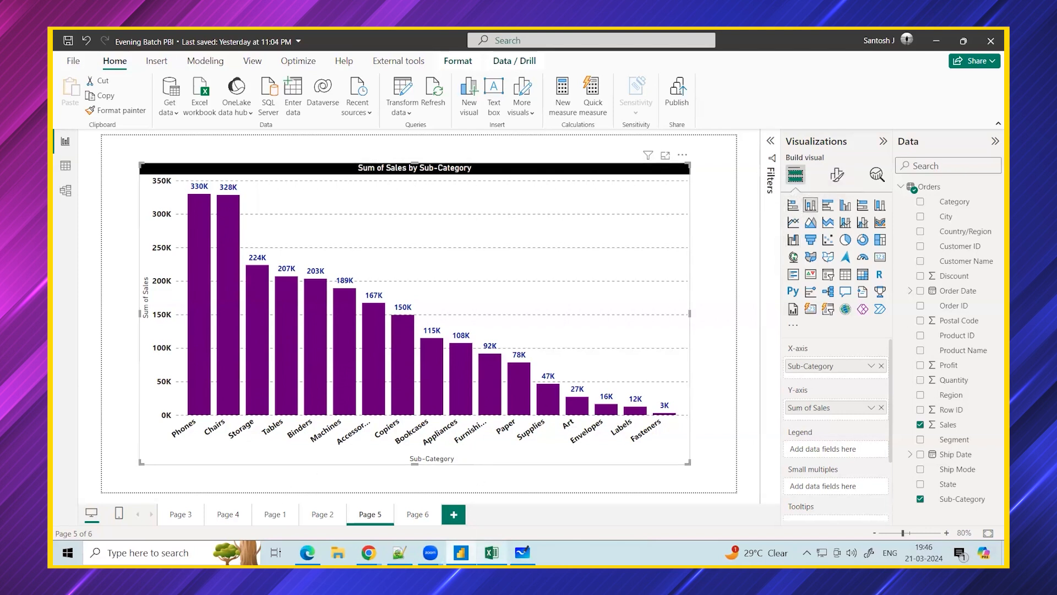
left_click(492, 552)
left_click(254, 272)
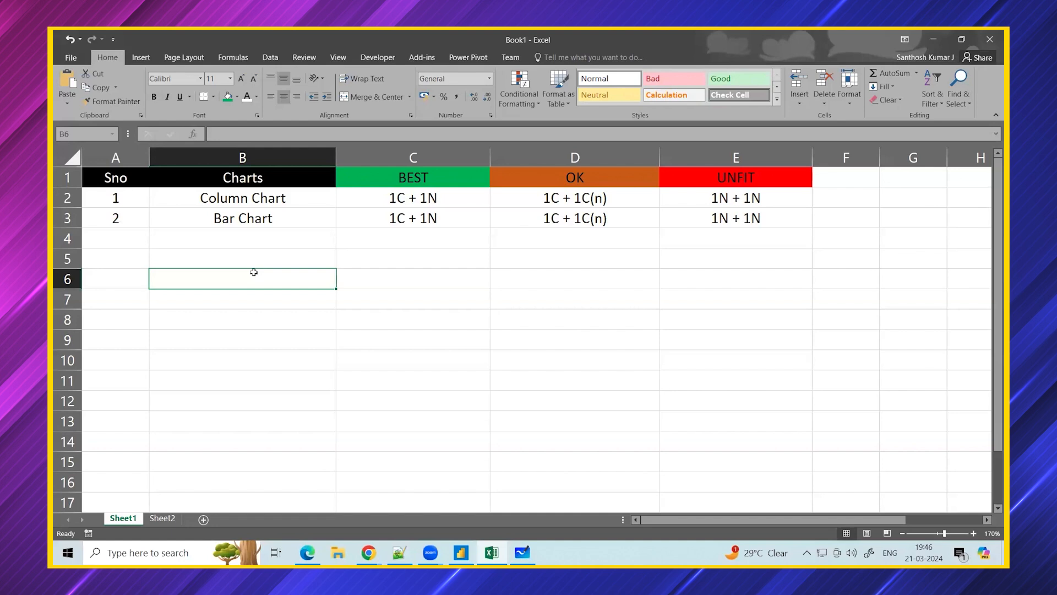
Review the UNFIT entries in Excel cells E2:E3, then return to Power BI Desktop
left_click_drag(686, 203, 694, 220)
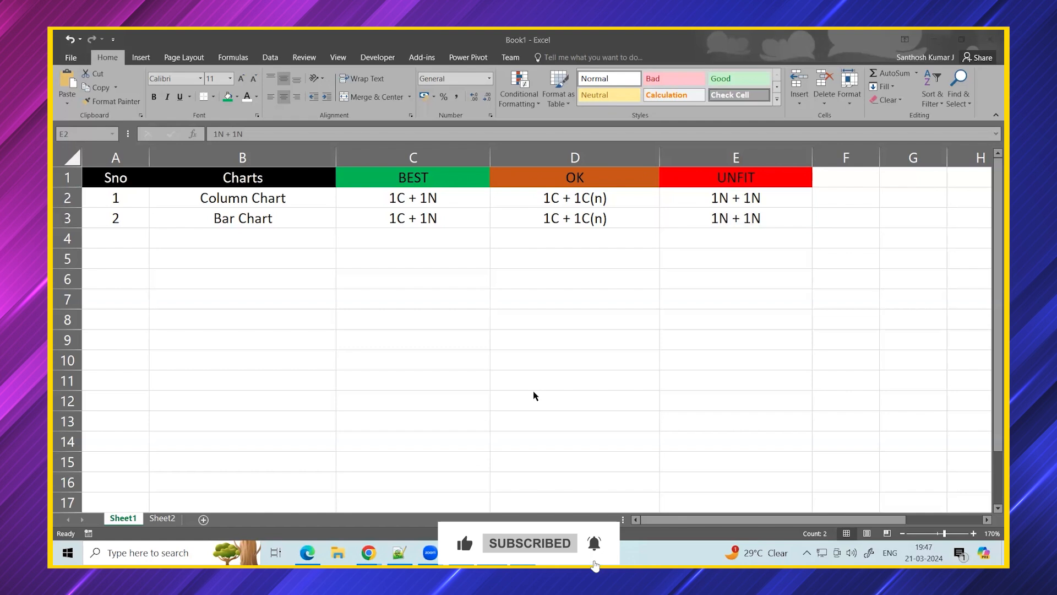
left_click(728, 203)
left_click(736, 285)
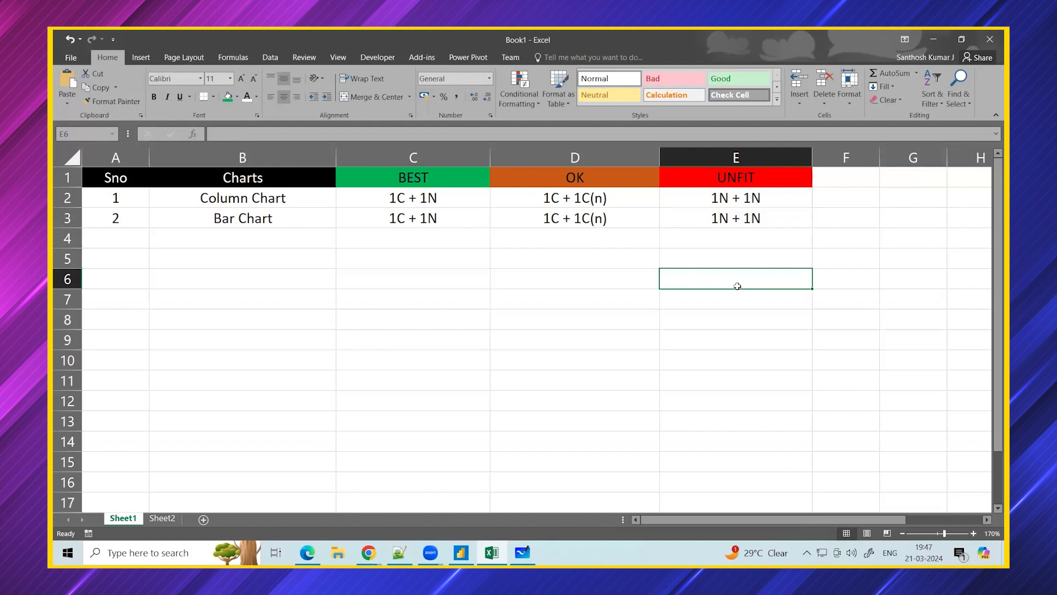
left_click(461, 553)
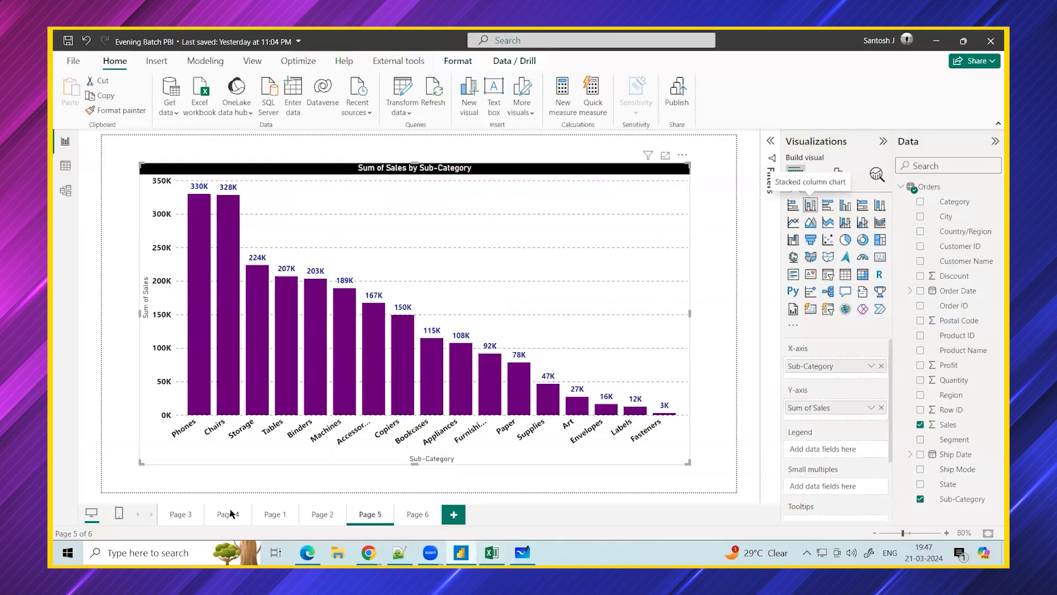
Paste a copy of Page 5's Sum of Sales by Sub-Category chart onto a new Page 7
left_click(227, 512)
left_click(276, 513)
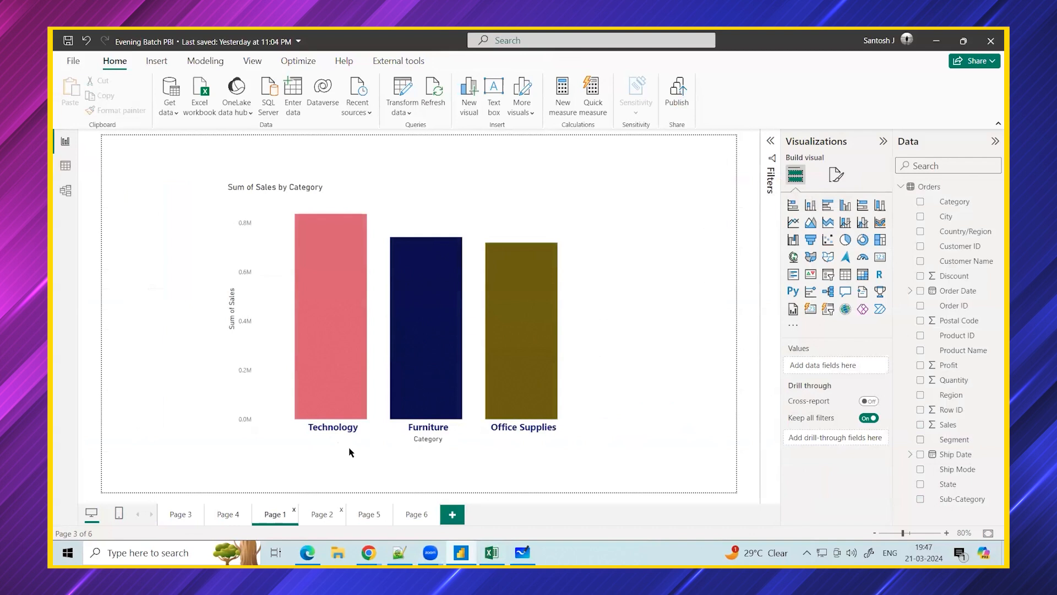
left_click(417, 202)
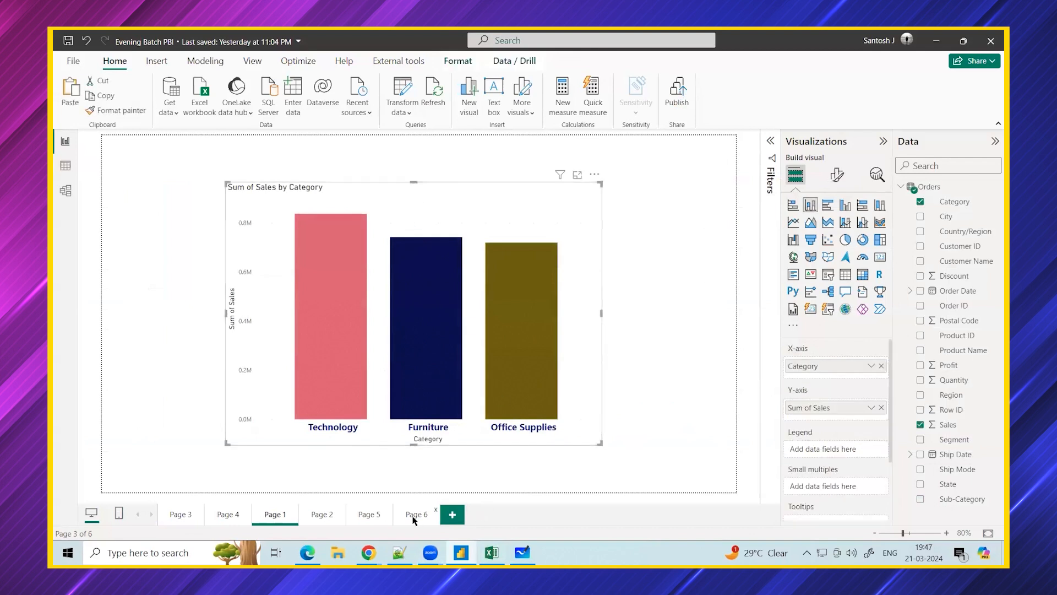
left_click(417, 514)
left_click(370, 514)
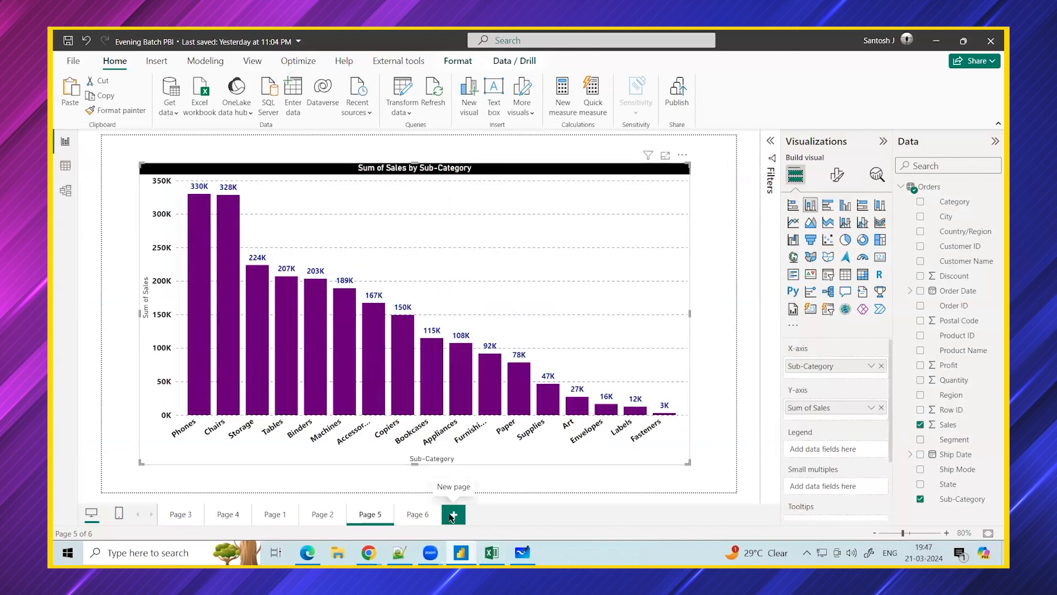
left_click(454, 514)
key("ctrl+v")
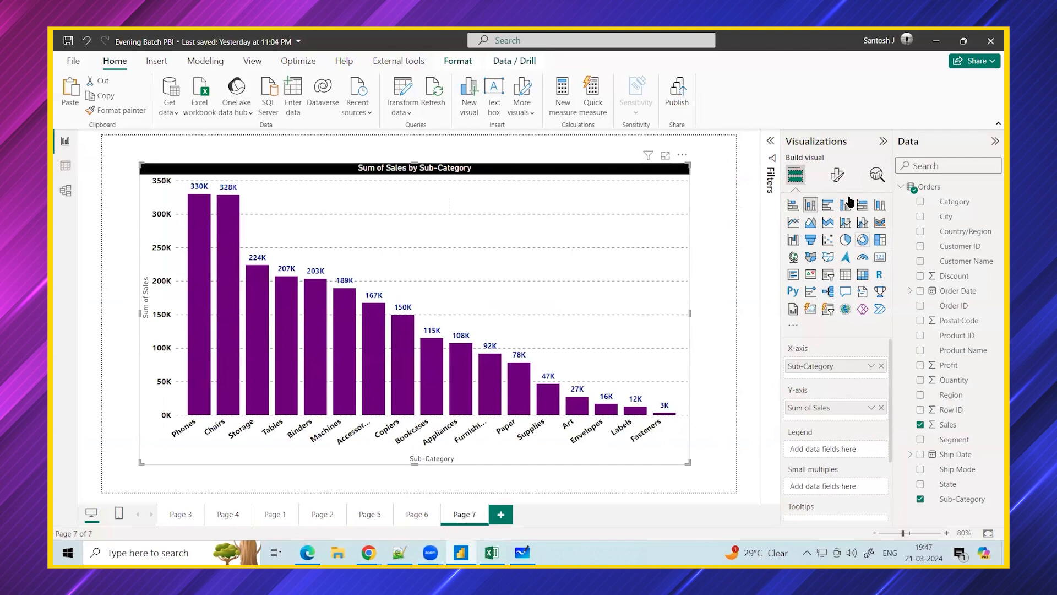
left_click(837, 174)
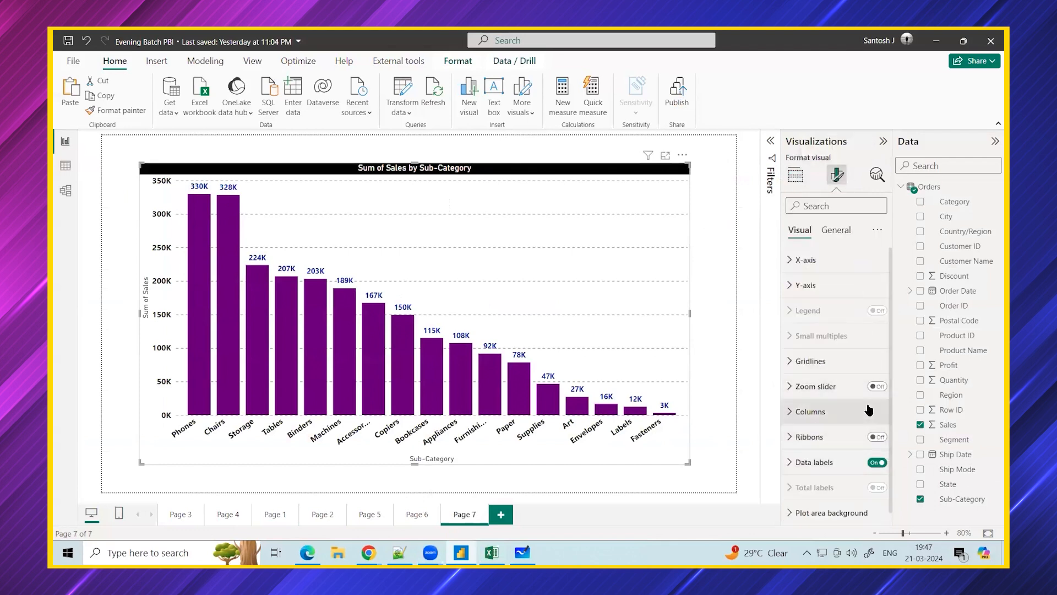
Turn off horizontal gridlines and replace Sub-Category with Category on the chart's x-axis
left_click(797, 361)
left_click(872, 391)
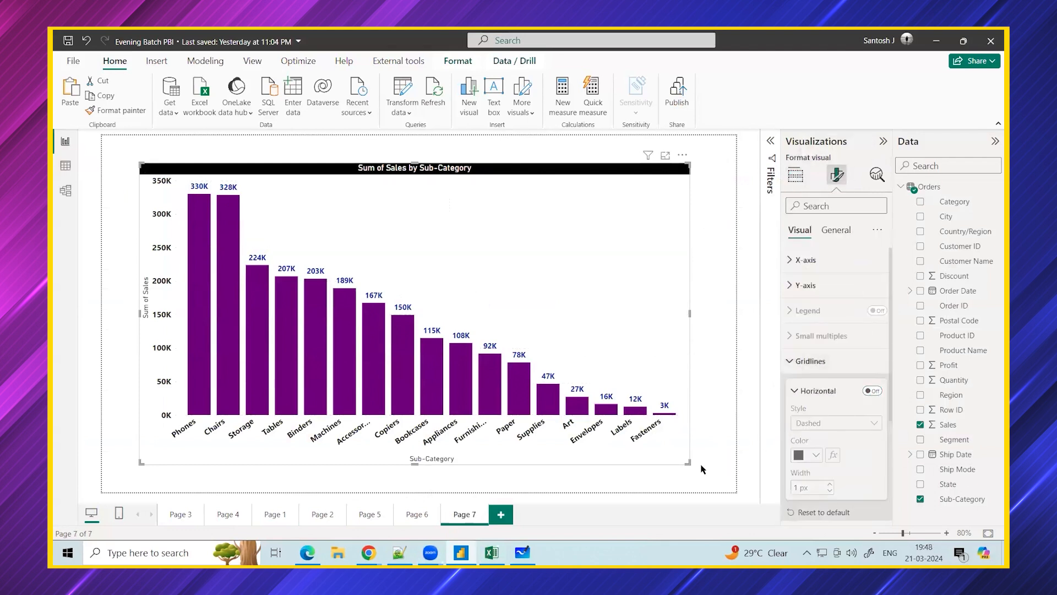
left_click(796, 175)
left_click(881, 366)
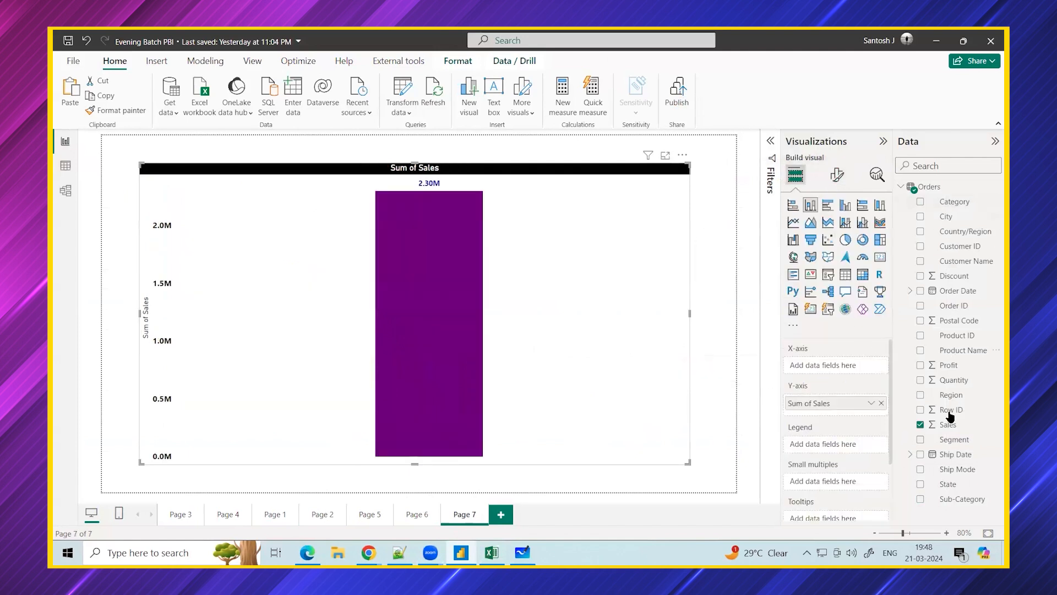
left_click_drag(953, 202, 834, 358)
Shrink the Sales by Category chart and move it to the page's top-left corner
left_click_drag(688, 463, 439, 330)
mouse_move(406, 276)
left_mouse_down()
mouse_move(373, 239)
mouse_move(390, 250)
mouse_move(391, 271)
left_mouse_up()
left_click(487, 297)
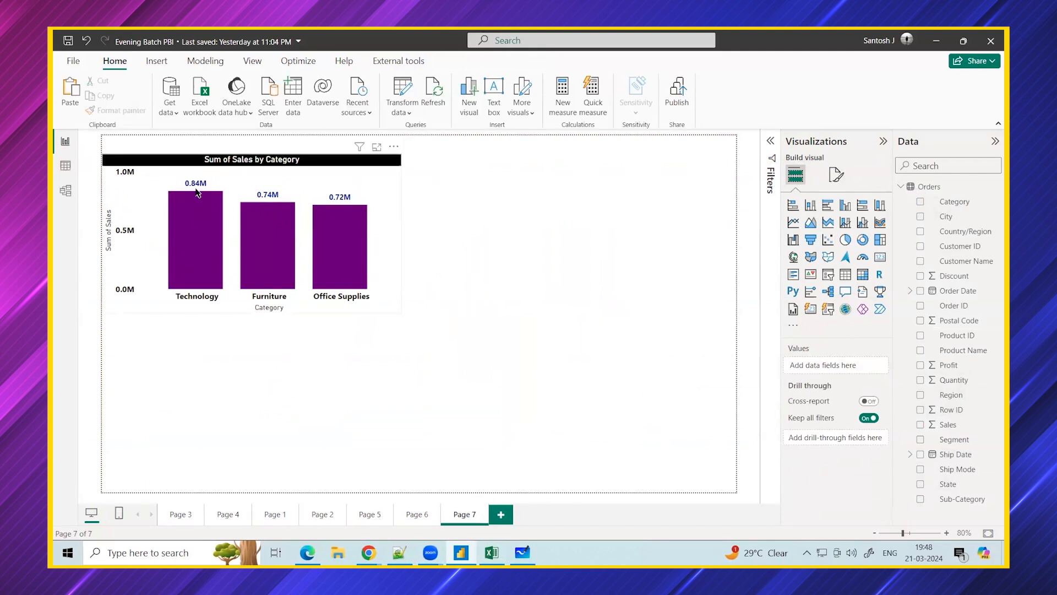
mouse_move(250, 229)
mouse_move(348, 222)
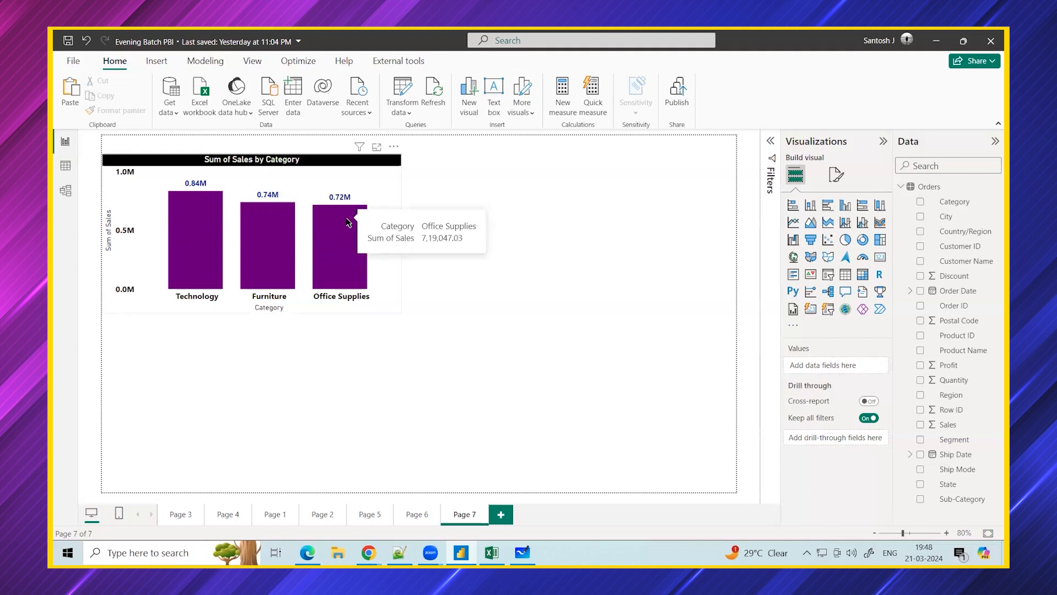
left_click(395, 287)
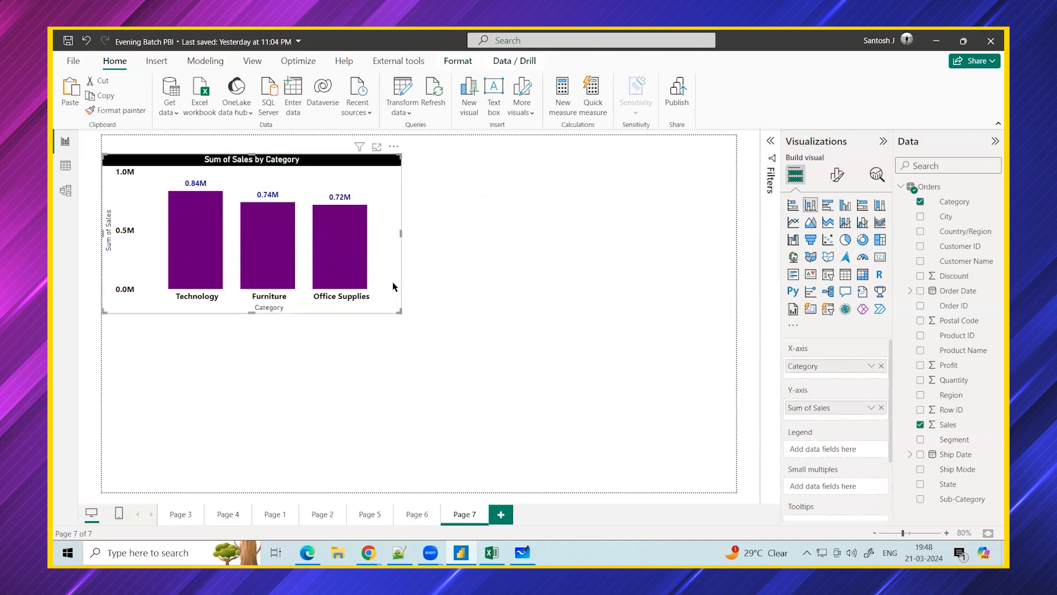
Insert a new column chart with Region on the x-axis and Sales as its values
mouse_move(189, 204)
mouse_move(205, 223)
mouse_move(210, 200)
left_click(505, 233)
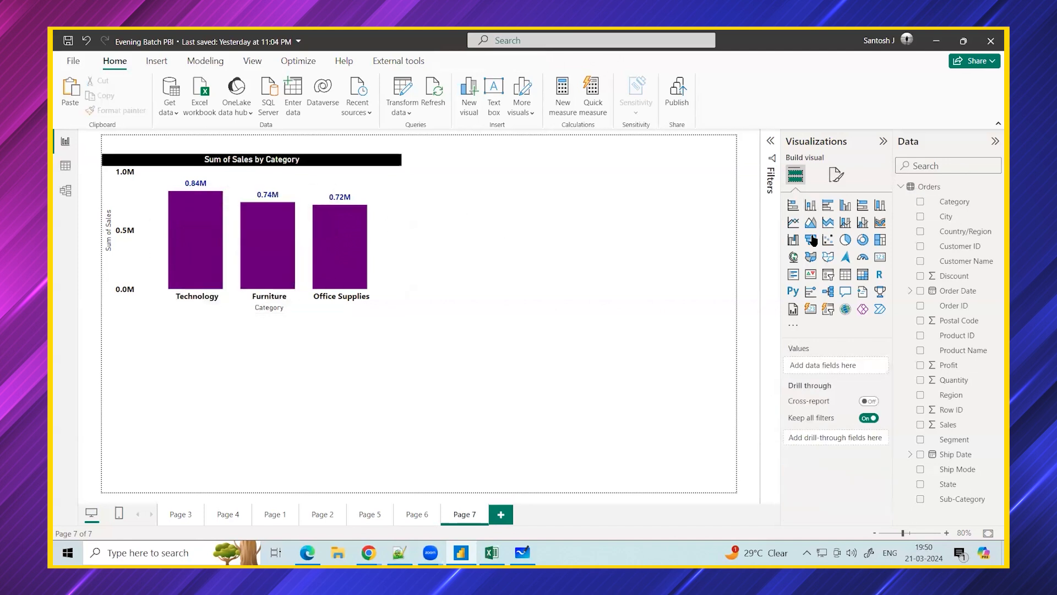
left_click(811, 207)
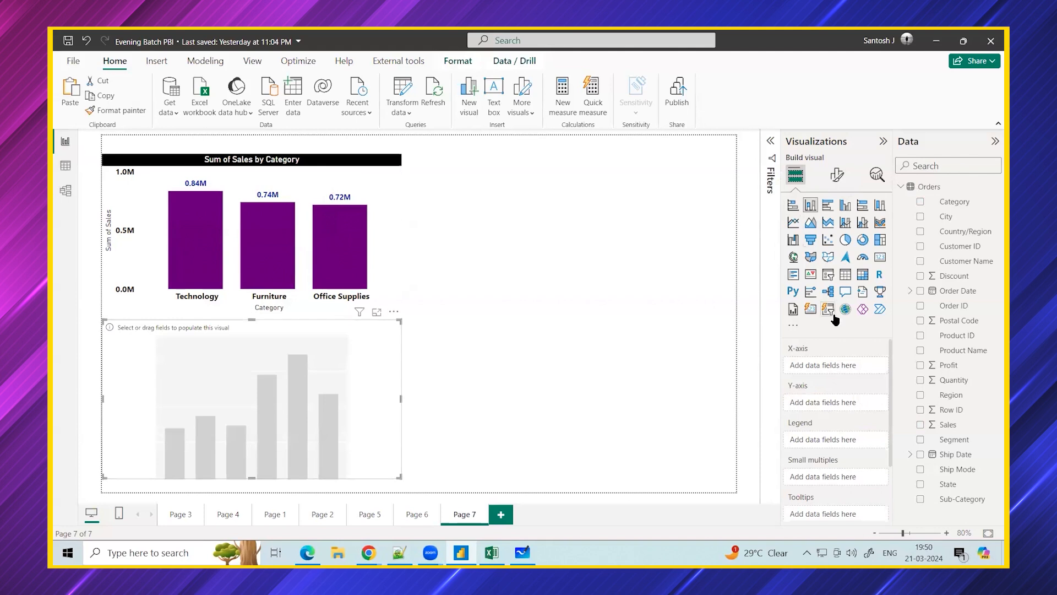
left_click_drag(952, 395, 826, 365)
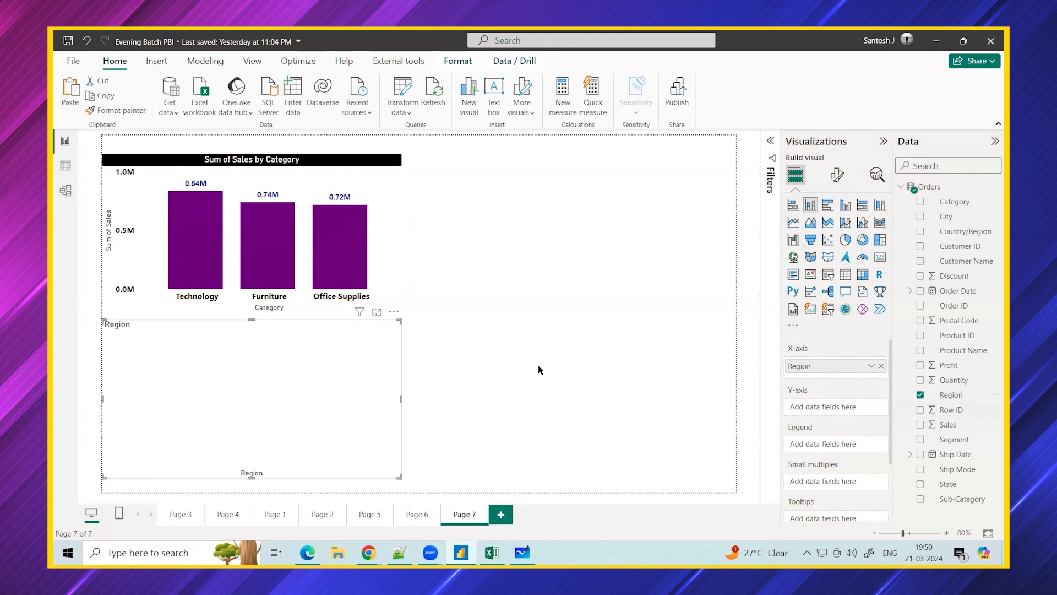
left_click_drag(943, 424, 832, 408)
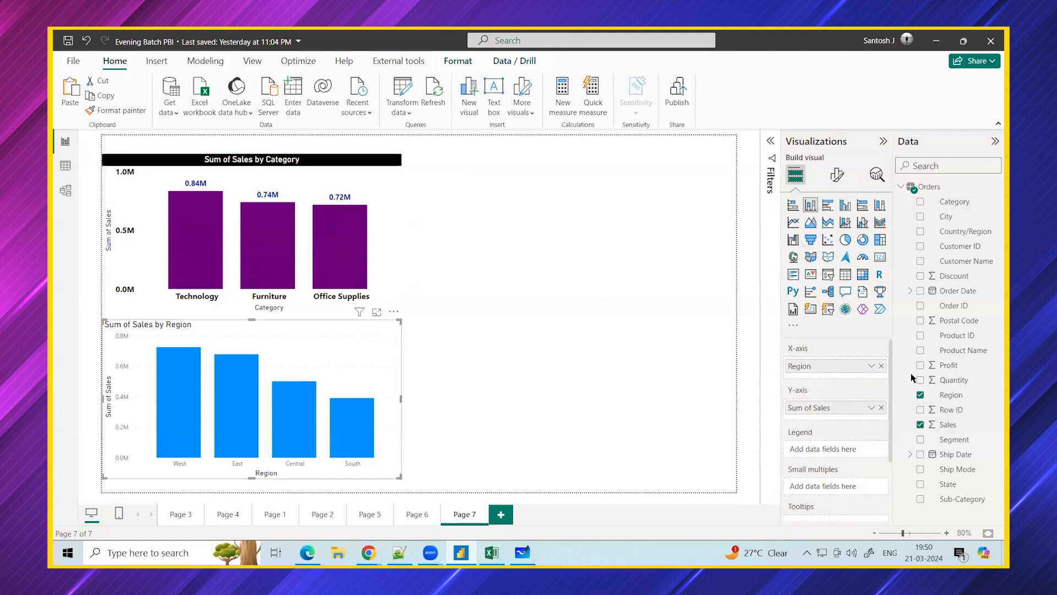
left_click(846, 178)
left_click(797, 419)
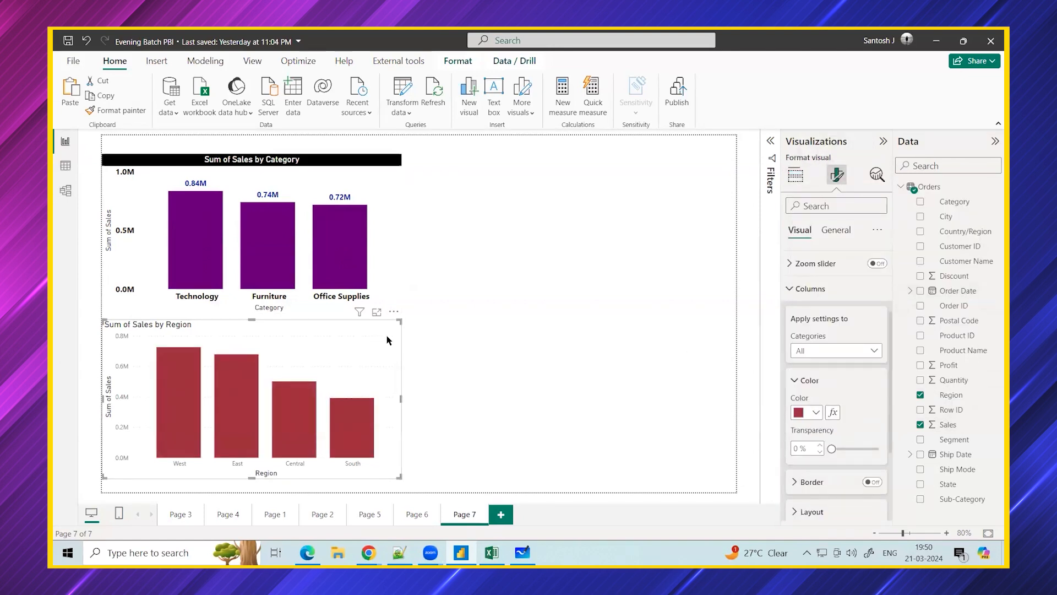
Set the Region chart's x-axis labels to size 12 Segoe UI Bold in black
left_click(796, 176)
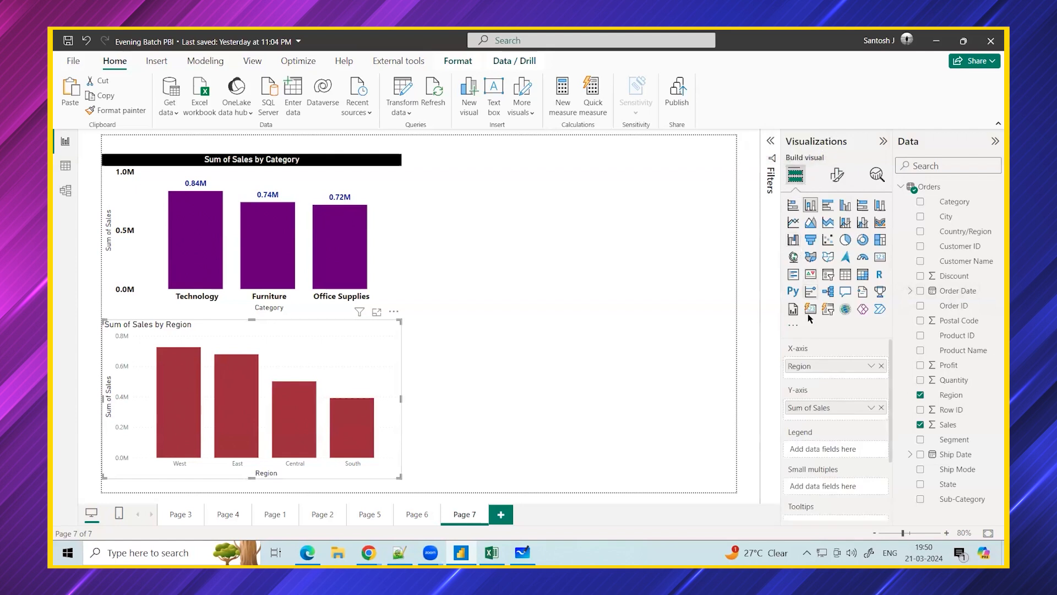
left_click(835, 175)
left_click(805, 260)
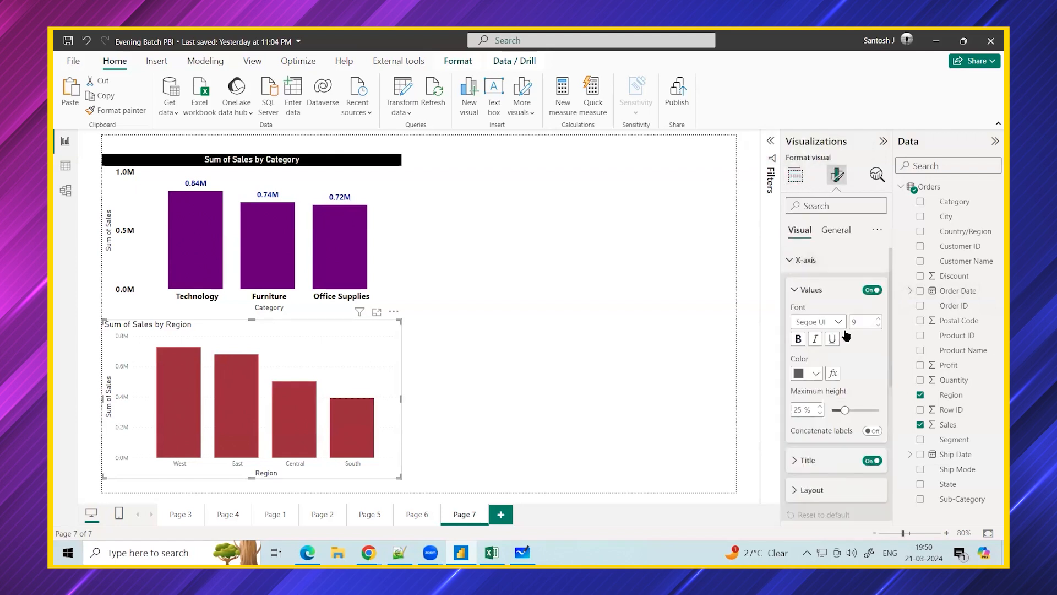
left_click(879, 319)
left_click(878, 319)
left_click(879, 319)
left_click(838, 322)
left_click(822, 474)
left_click(814, 374)
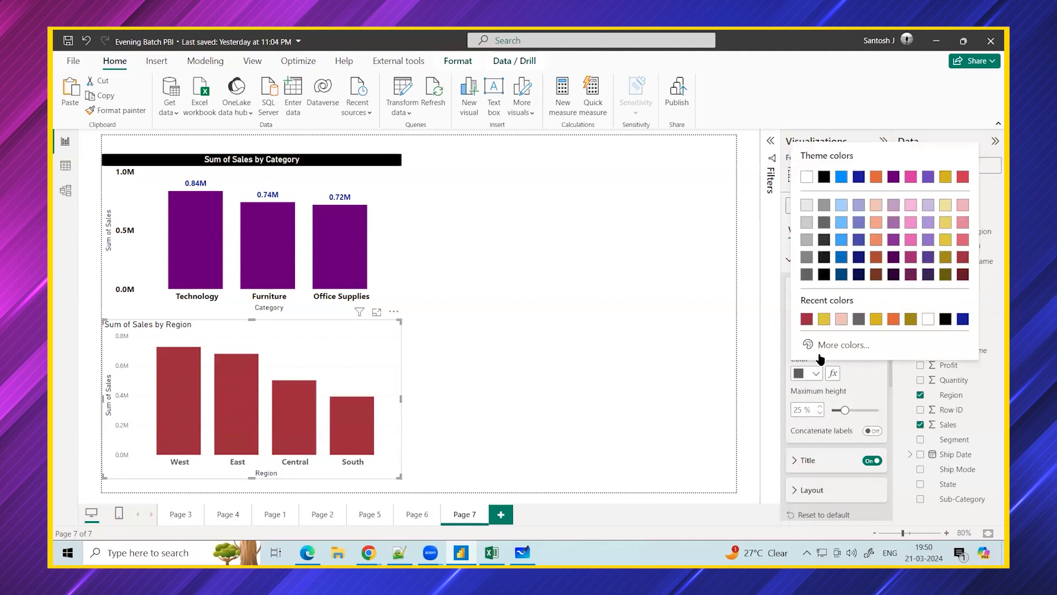
left_click(824, 274)
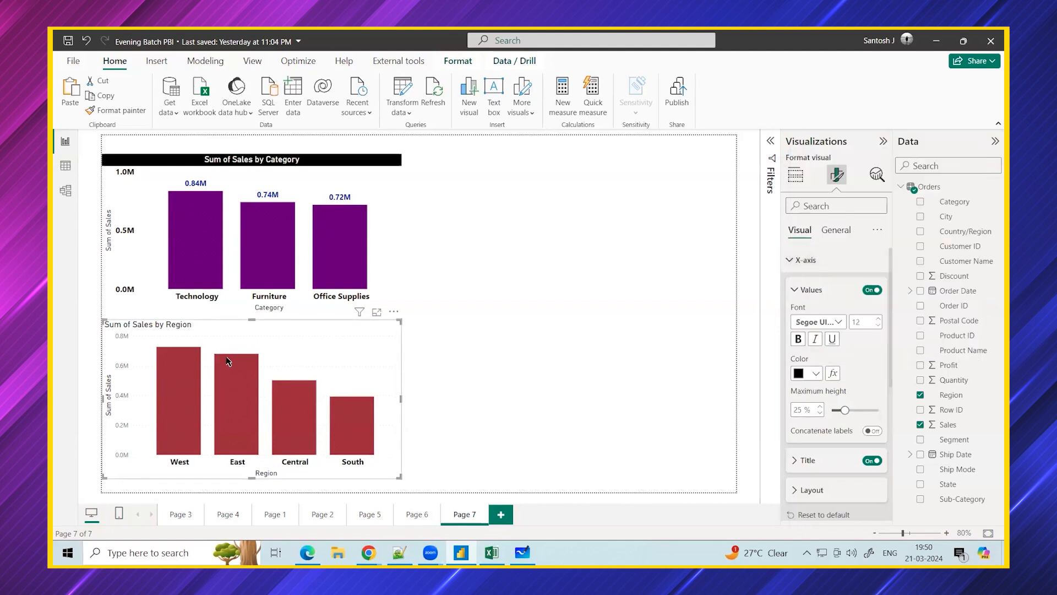
left_click(788, 261)
Set the y-axis labels to size 12 Segoe UI Bold in black
left_click(791, 286)
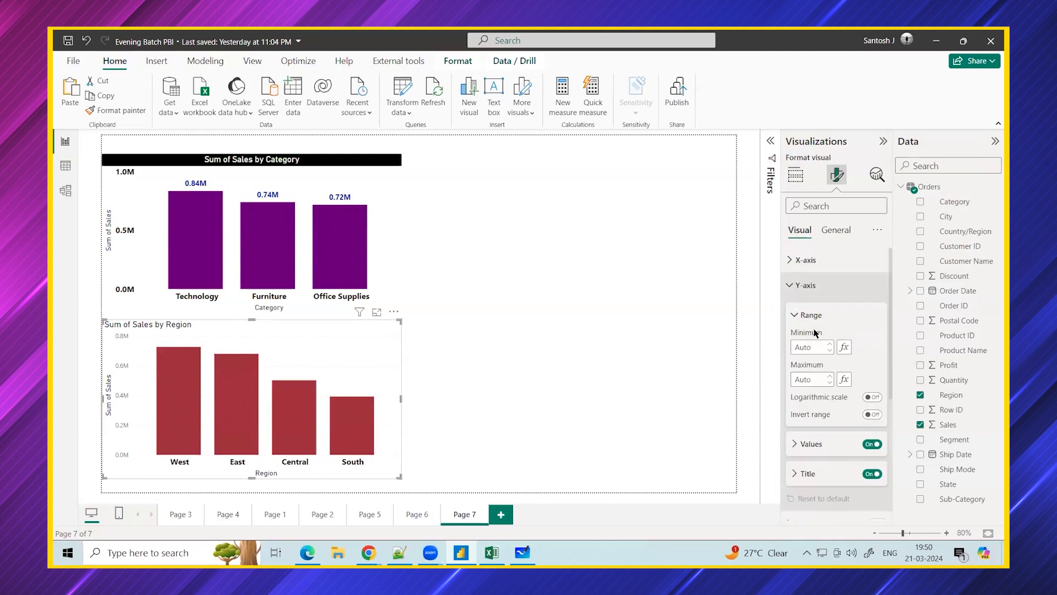
scroll(844, 393, "down", 3)
left_click(880, 350)
left_click(880, 350)
left_click(879, 350)
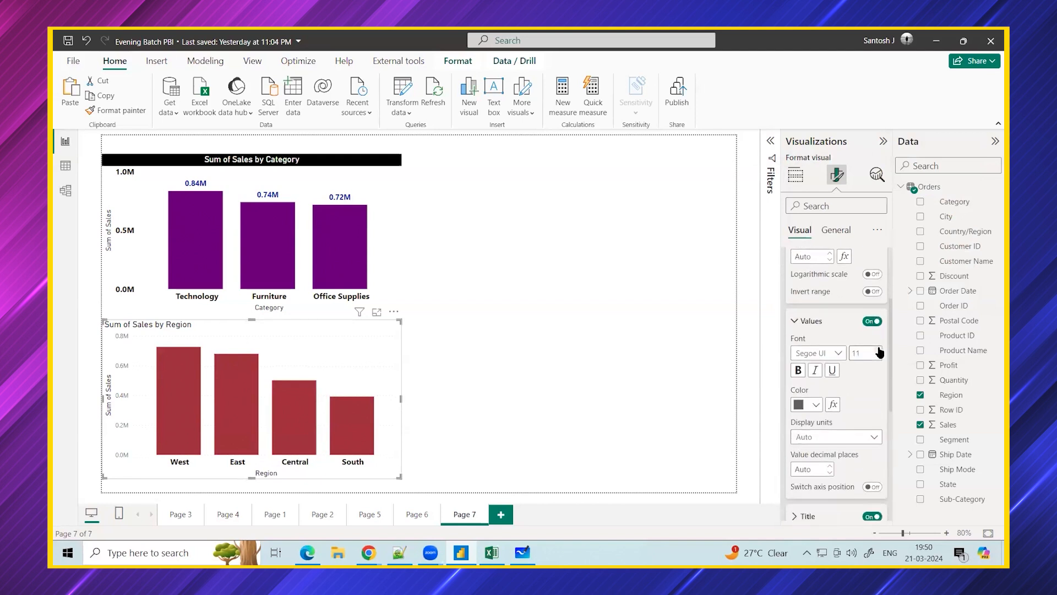
left_click(838, 353)
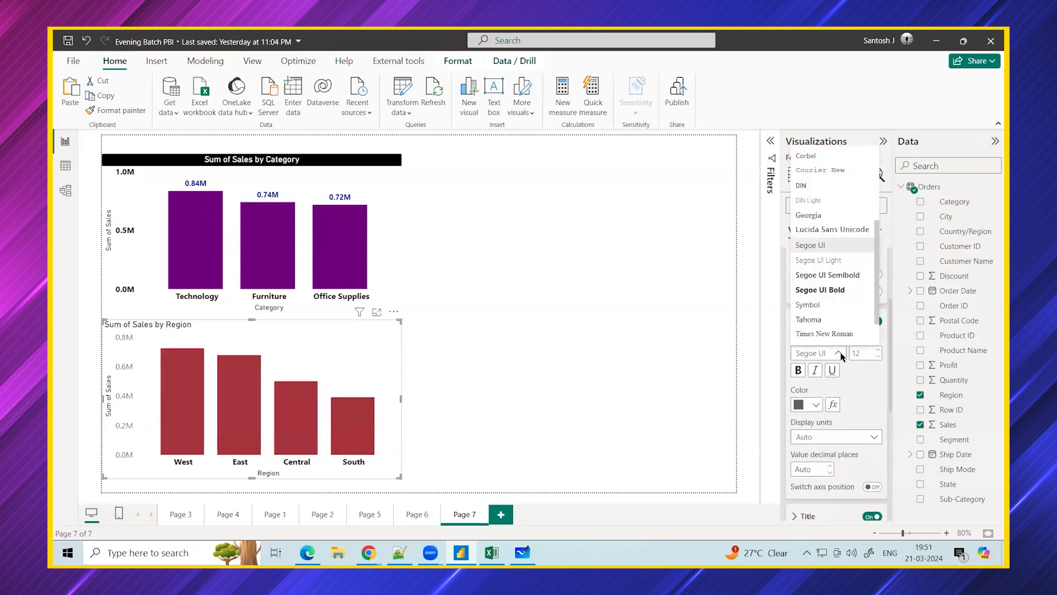
left_click(826, 290)
left_click(816, 405)
left_click(806, 350)
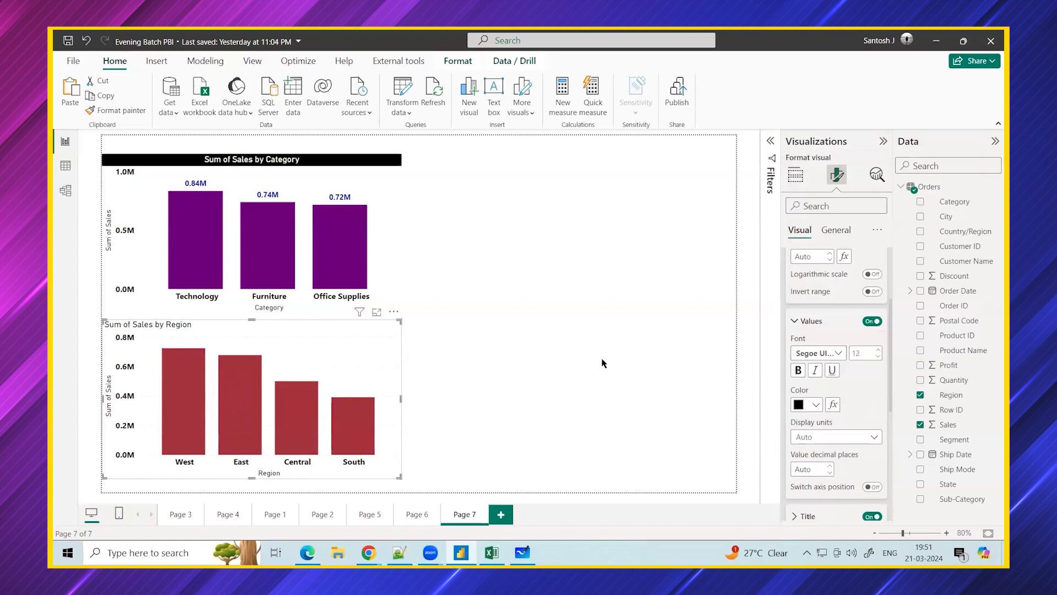
left_click(602, 358)
Turn on data labels above the Region bars and adjust their value colour settings
left_click(371, 353)
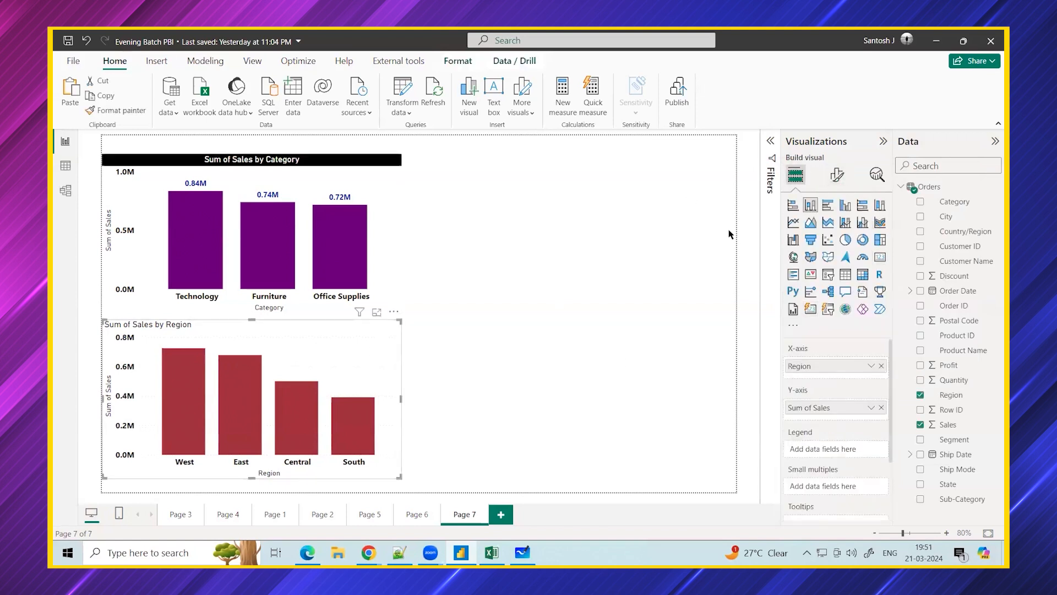
left_click(836, 175)
left_click(876, 463)
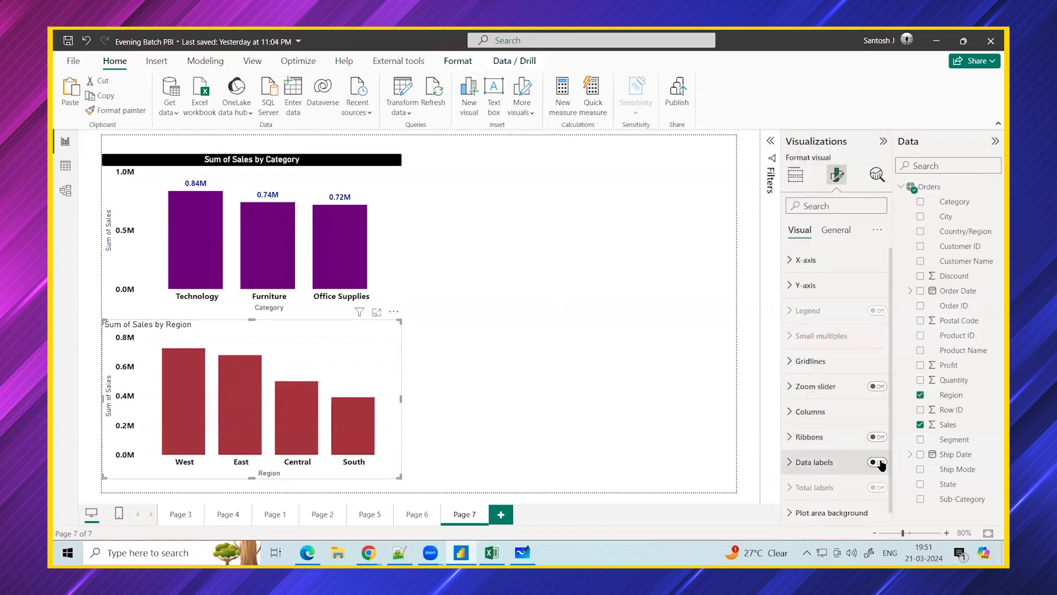
left_click(791, 462)
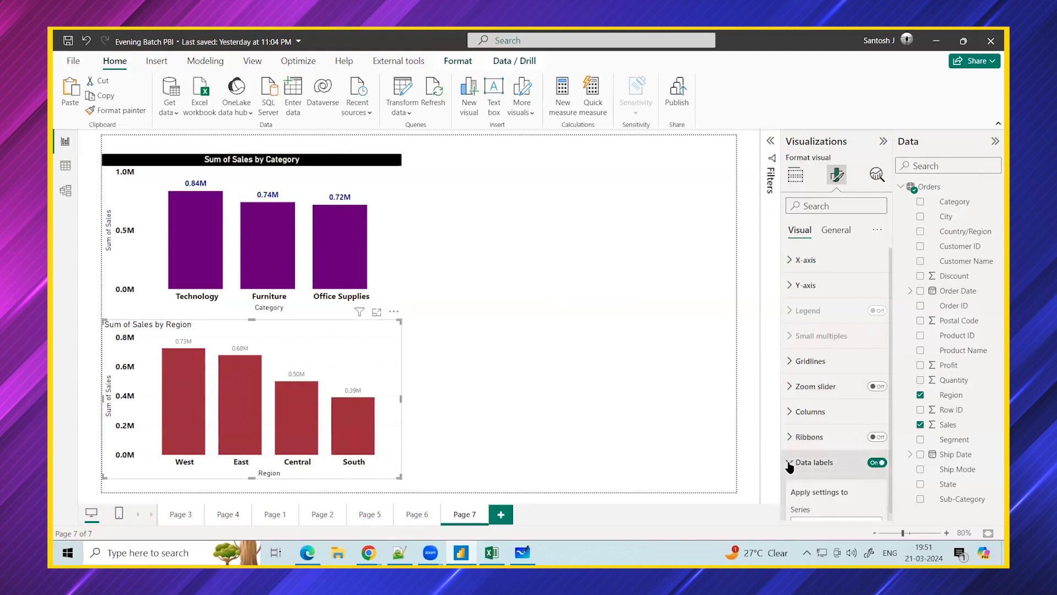
scroll(810, 449, "down", 2)
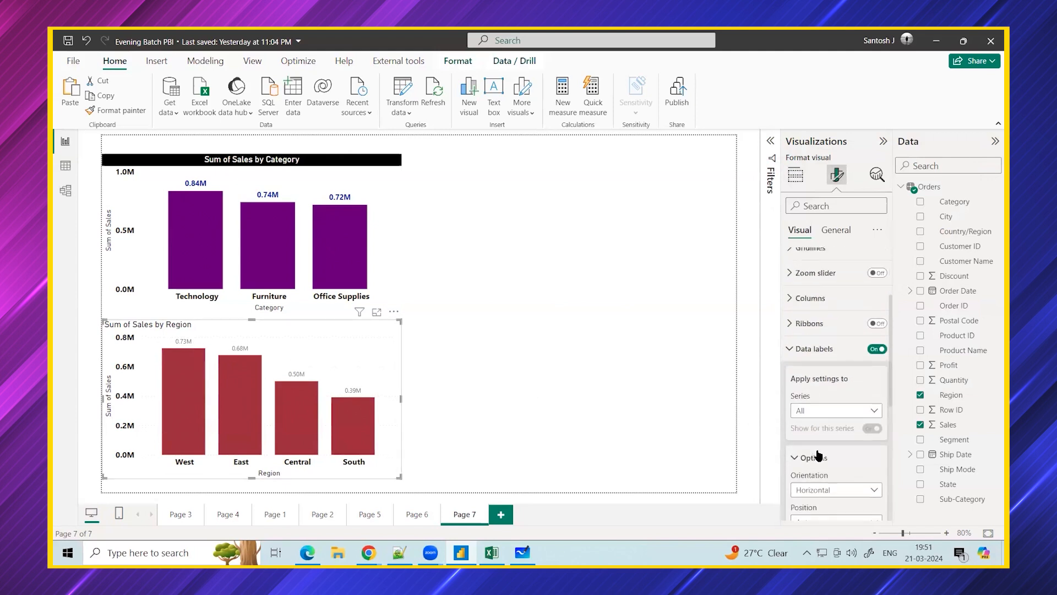
scroll(840, 427, "down", 4)
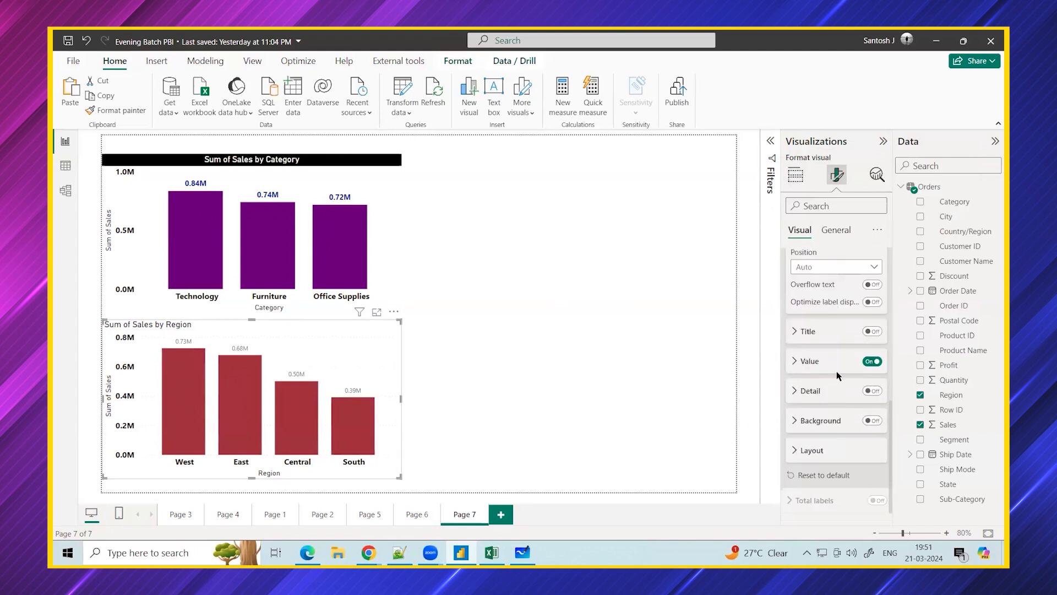
left_click(803, 364)
left_click(807, 486)
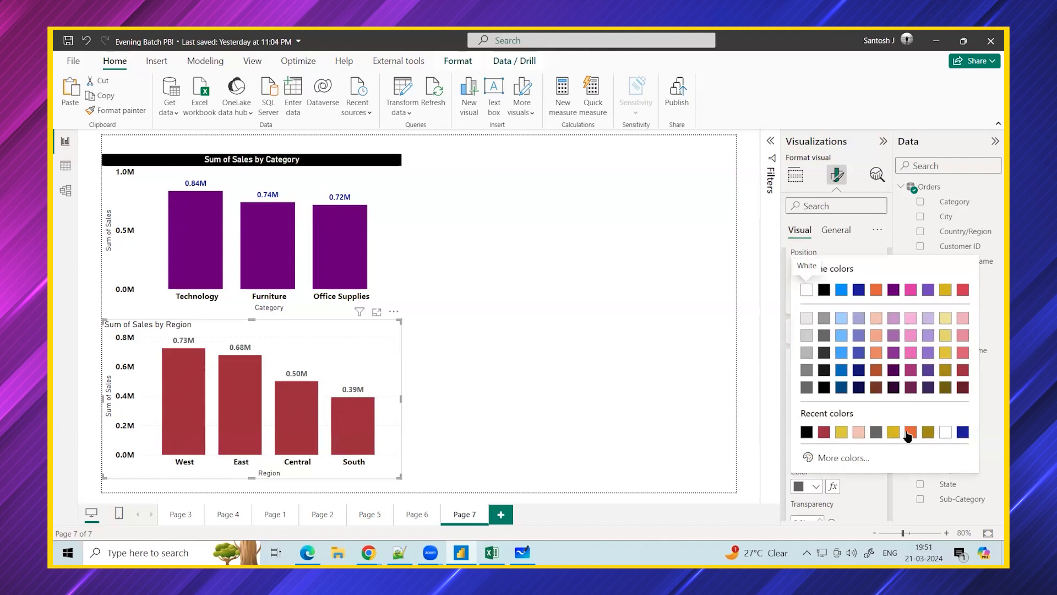
left_click(876, 432)
left_click(584, 409)
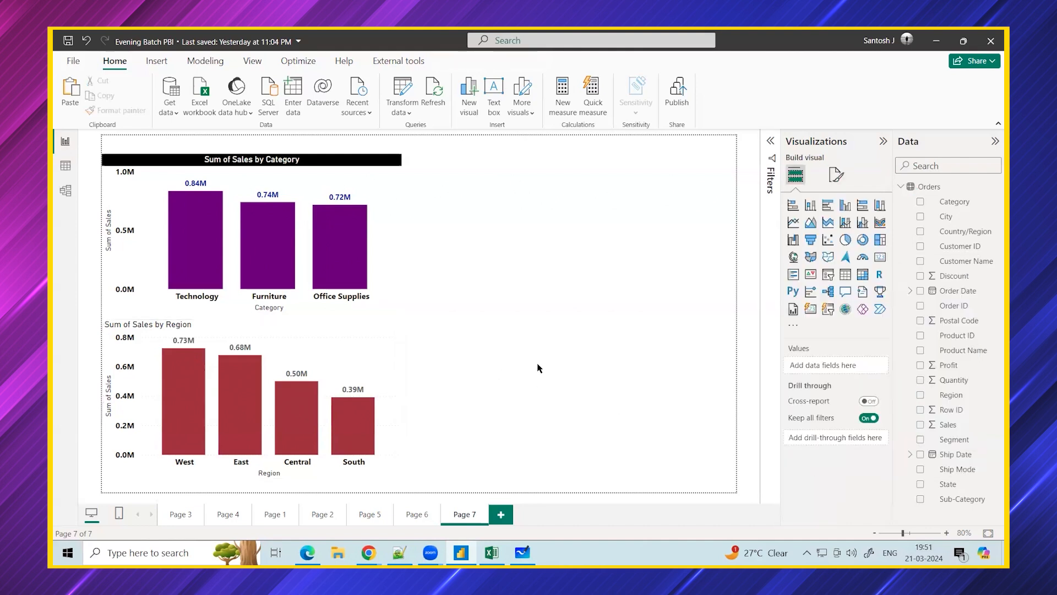
Make the Region chart's title text white
left_click(387, 355)
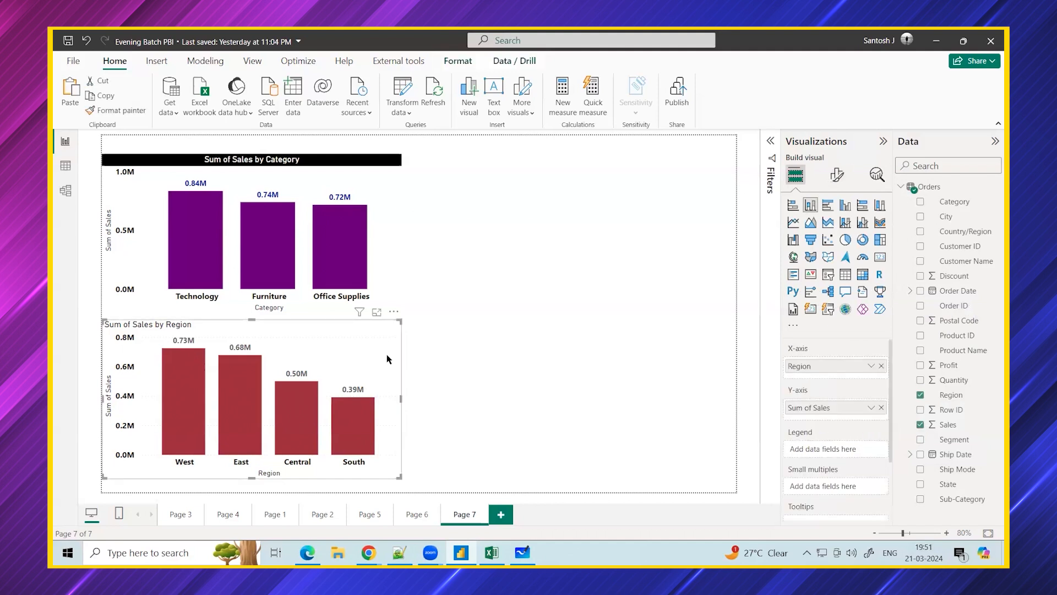
left_click(836, 177)
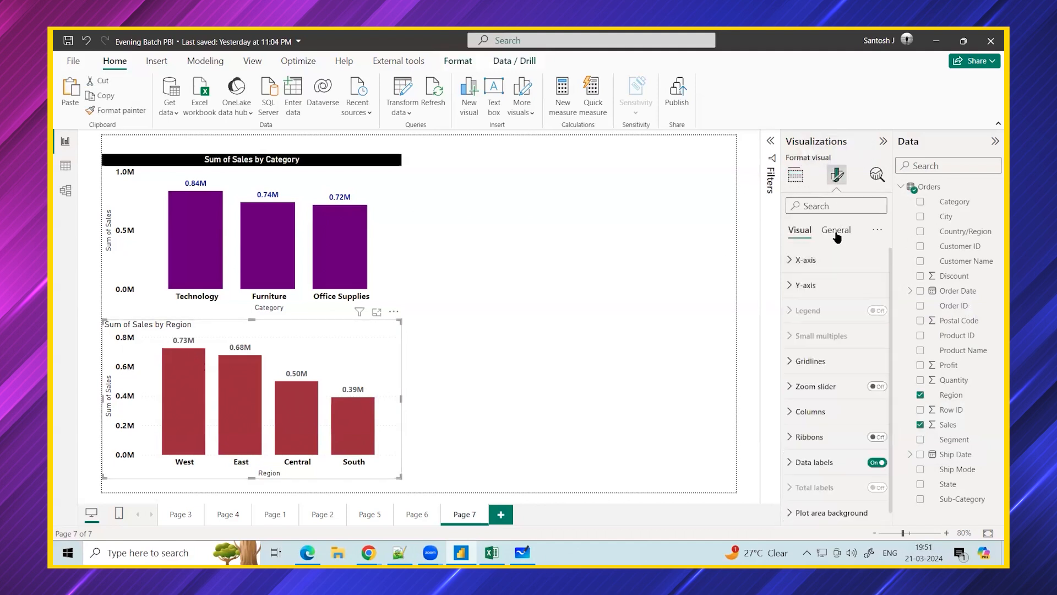
left_click(836, 229)
left_click(792, 285)
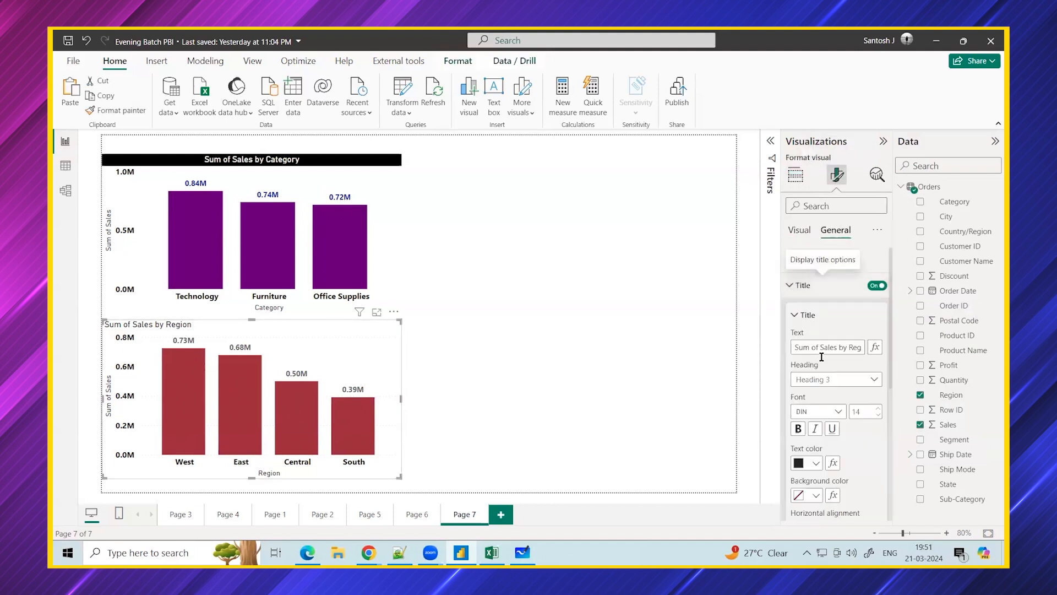
scroll(807, 468, "down", 3)
left_click(817, 374)
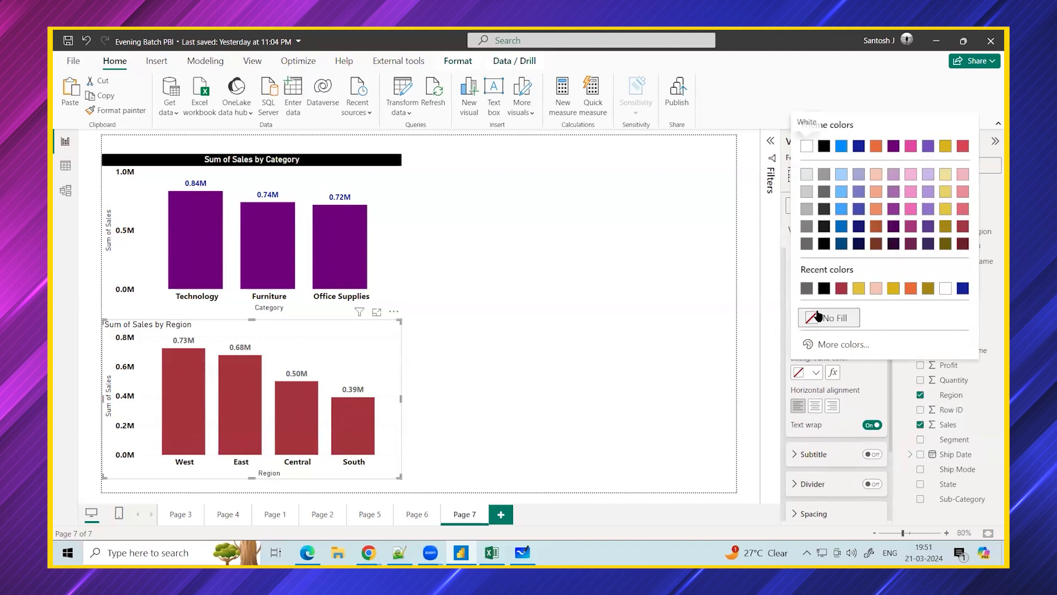
left_click(818, 287)
left_click(817, 342)
left_click(807, 283)
Give the title a black background, centre it, and move the chart beside the Category chart
left_click(816, 373)
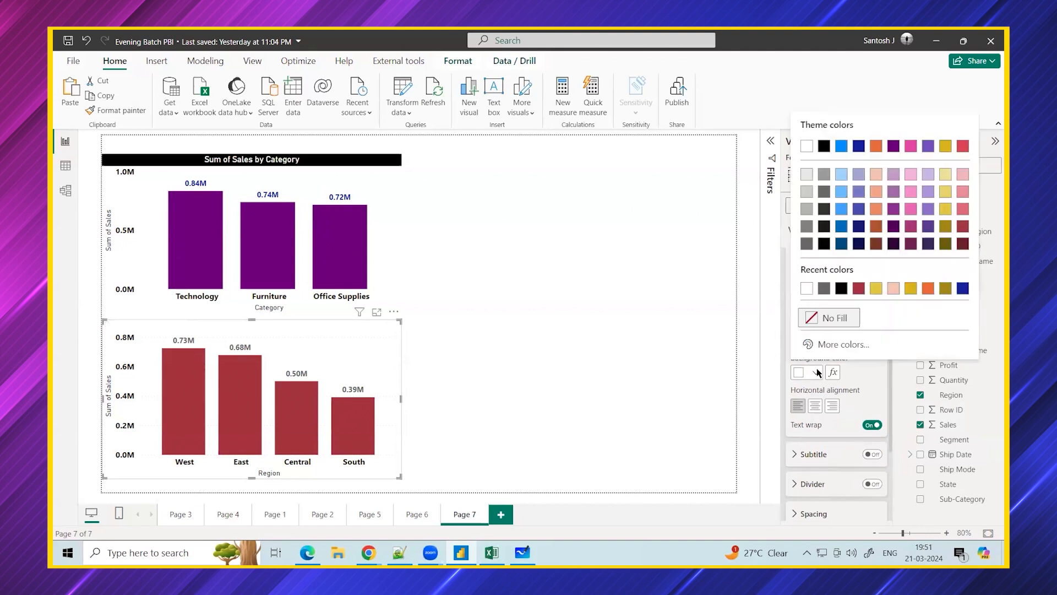
left_click(824, 146)
left_click(815, 406)
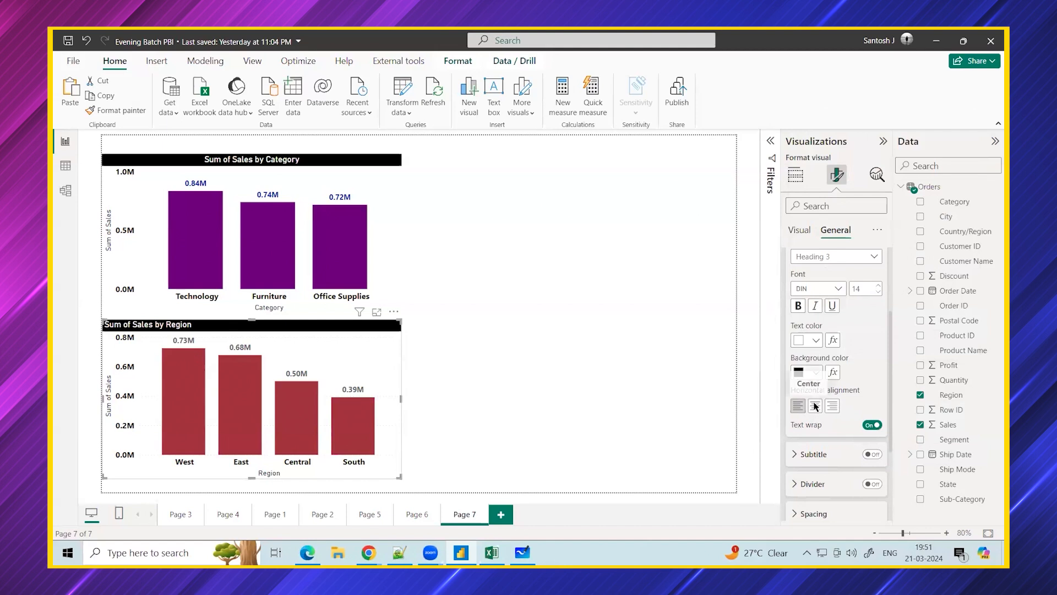
left_click_drag(331, 329, 655, 164)
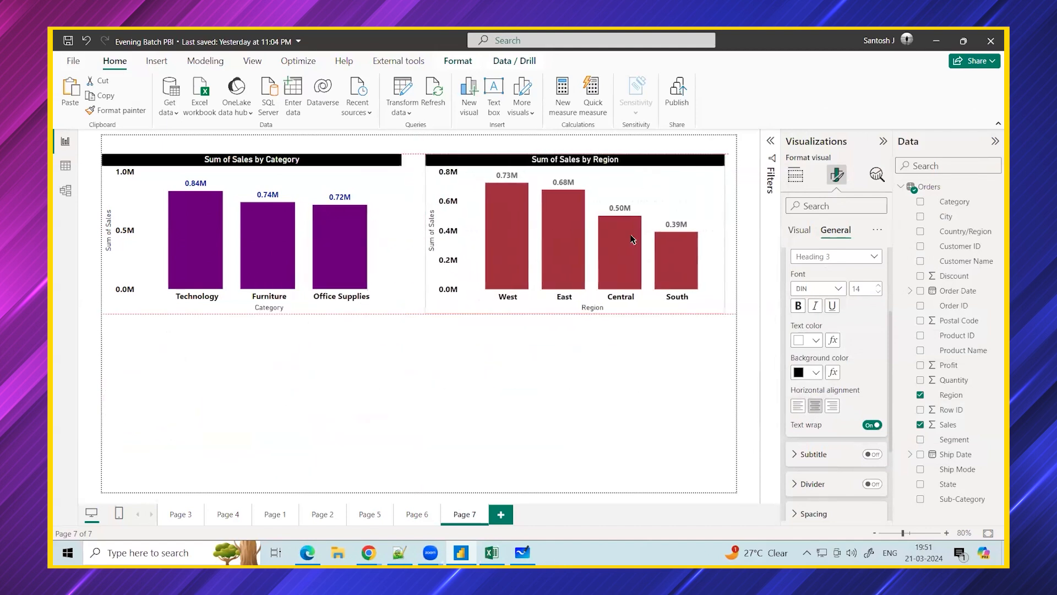
left_click(632, 432)
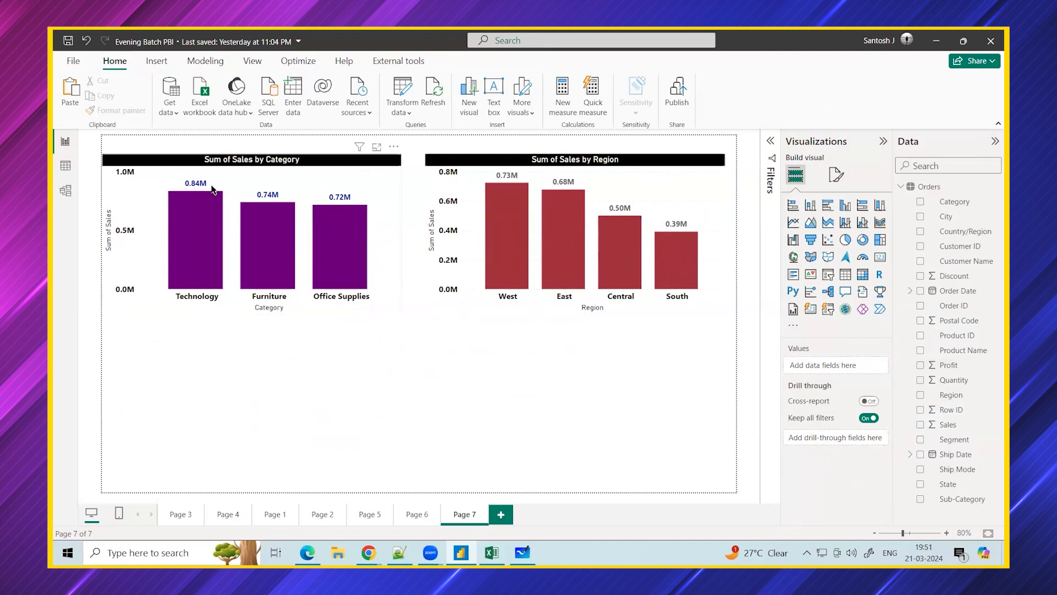
mouse_move(273, 212)
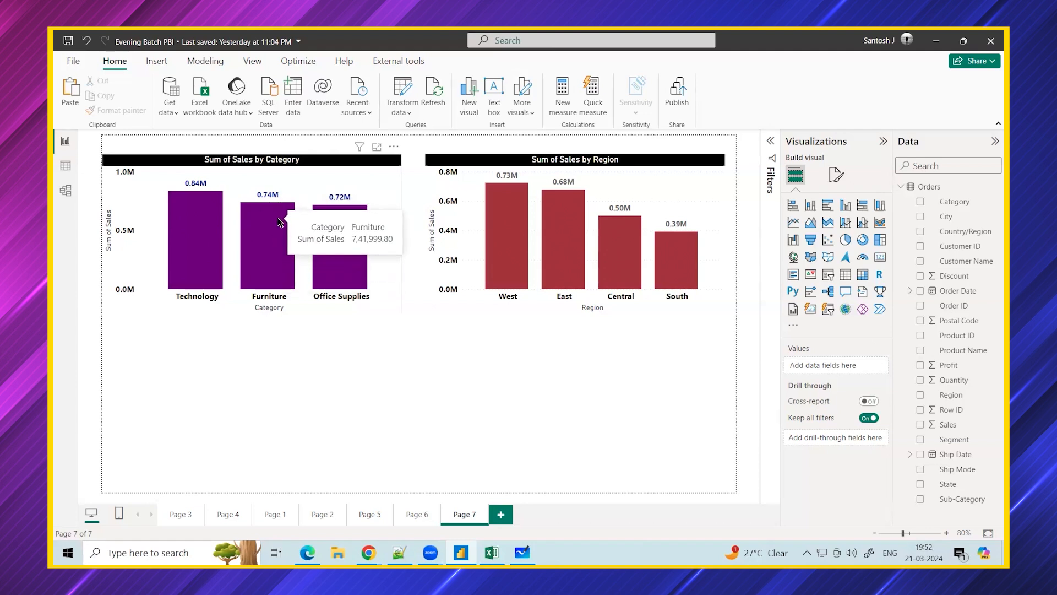
mouse_move(342, 270)
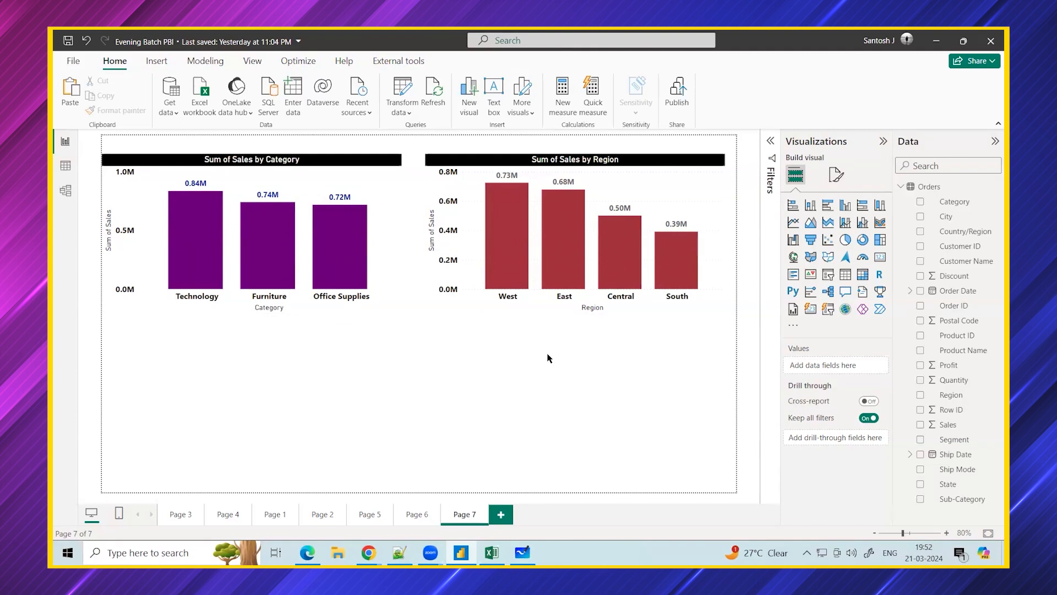
left_click(211, 240)
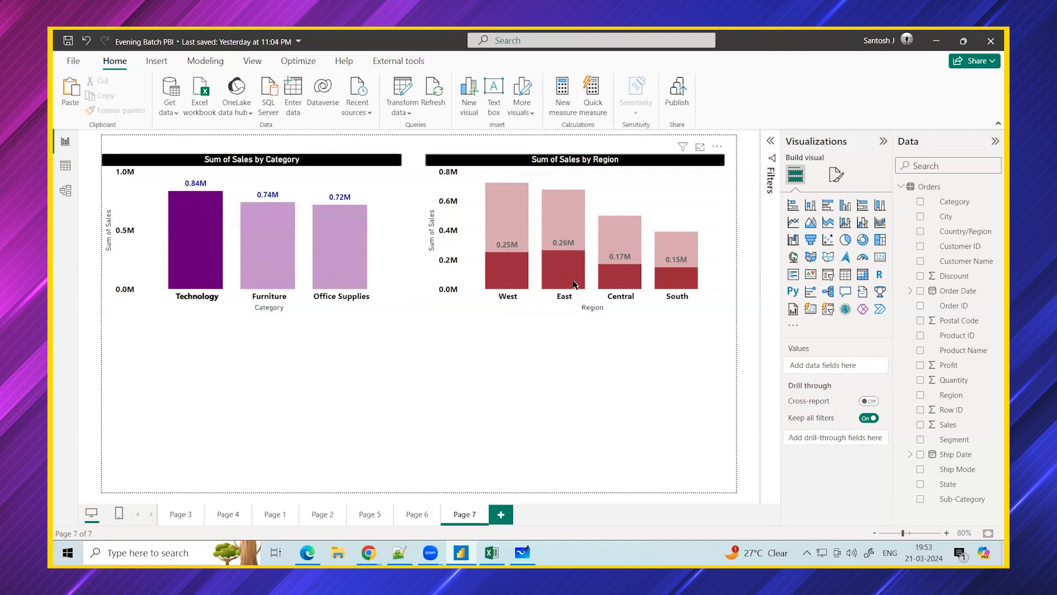
mouse_move(573, 283)
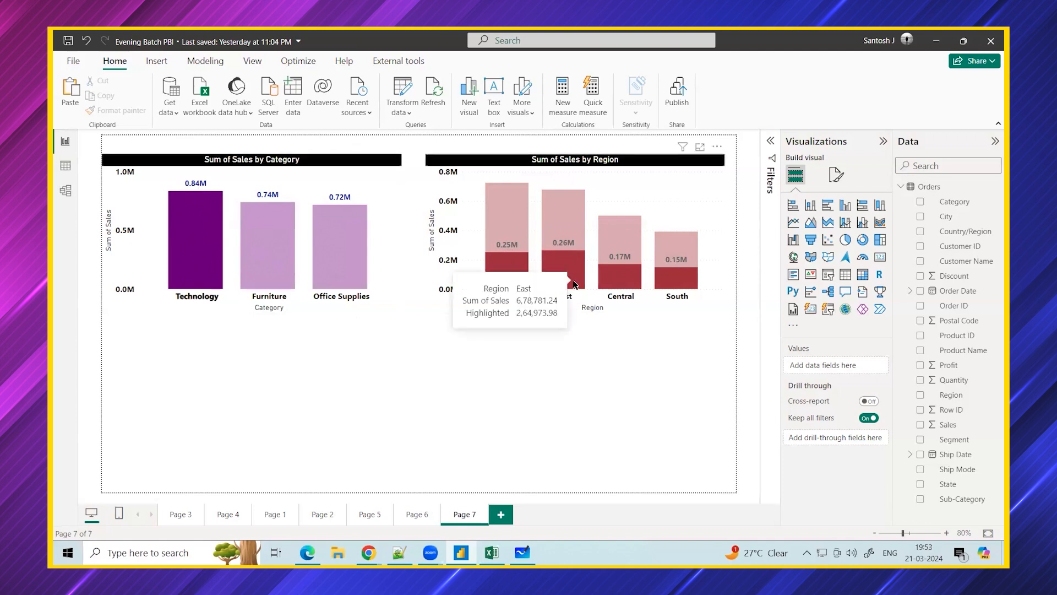
mouse_move(518, 261)
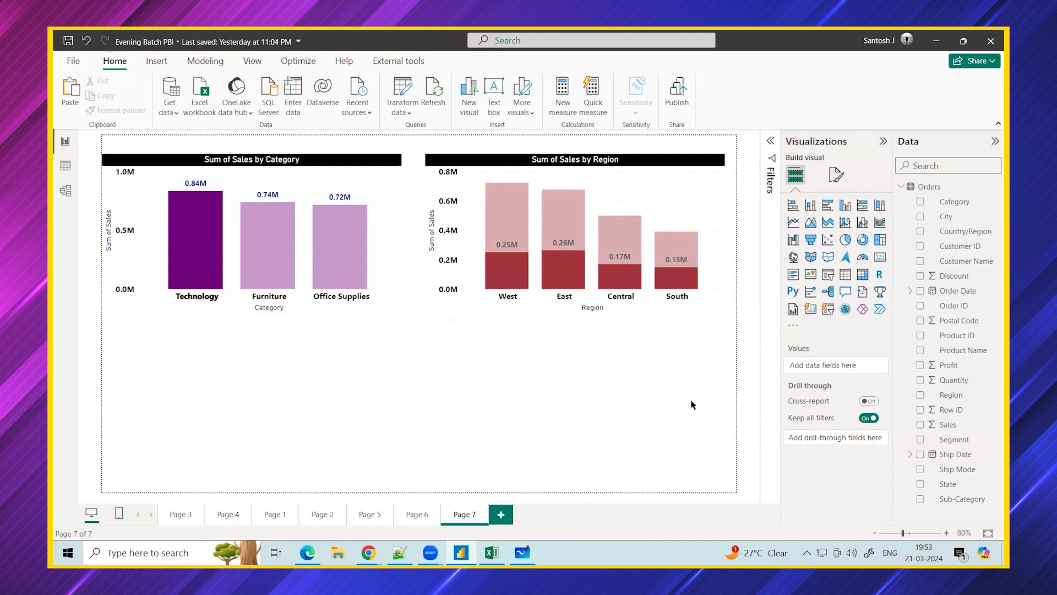
left_click(273, 257)
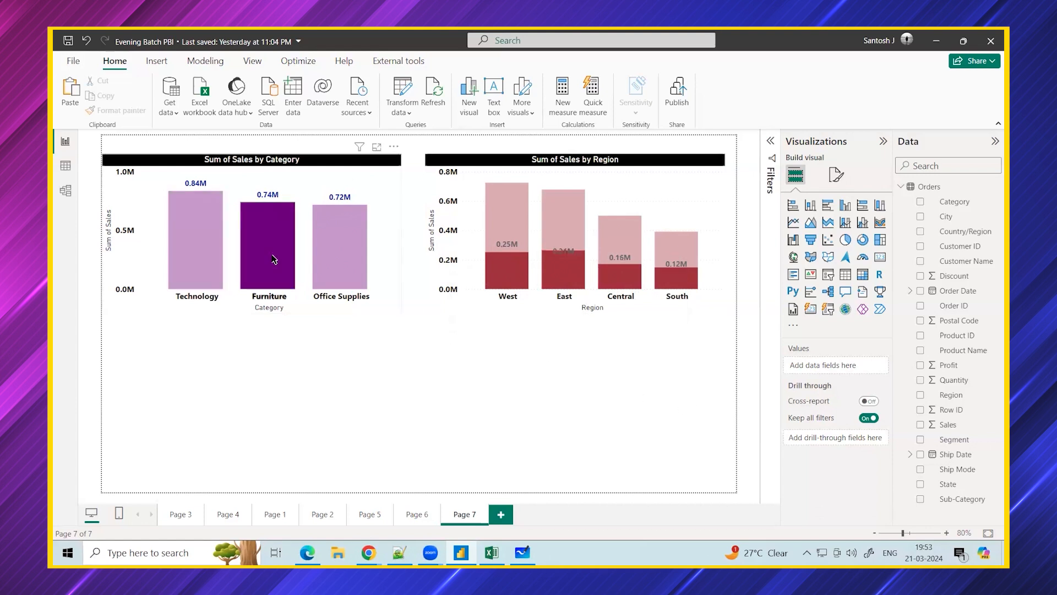
left_click(334, 247)
left_click(212, 251)
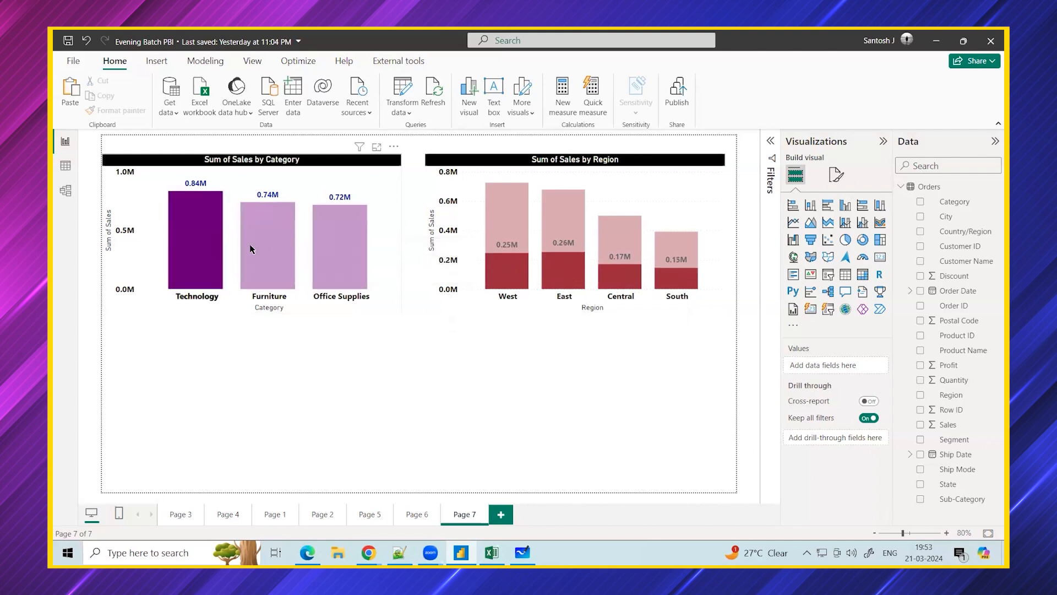
left_click(266, 243)
left_click(334, 247)
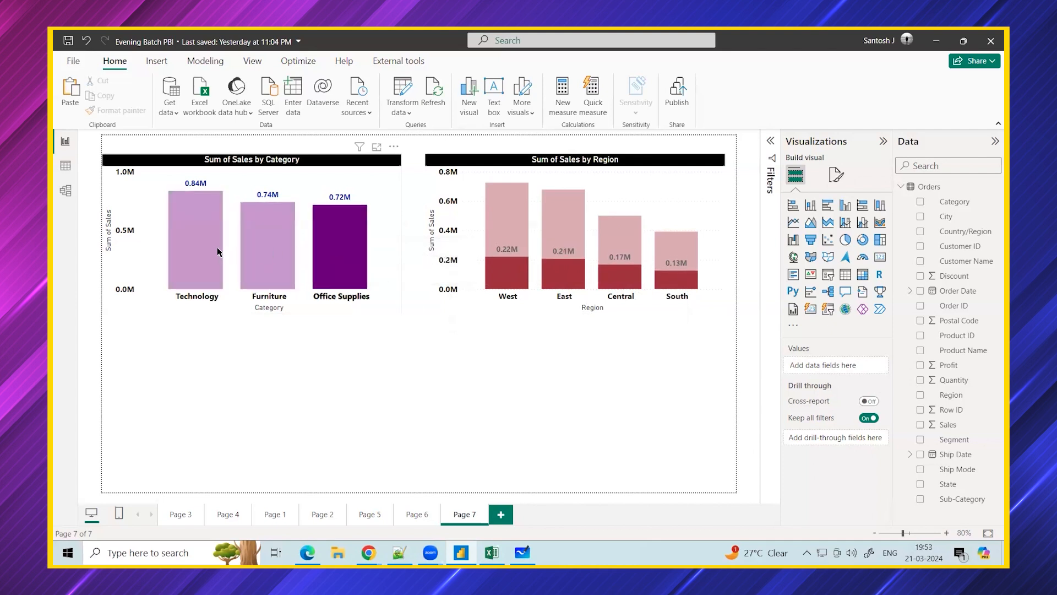
left_click(216, 252)
left_click(265, 265)
left_click(329, 245)
left_click(217, 246)
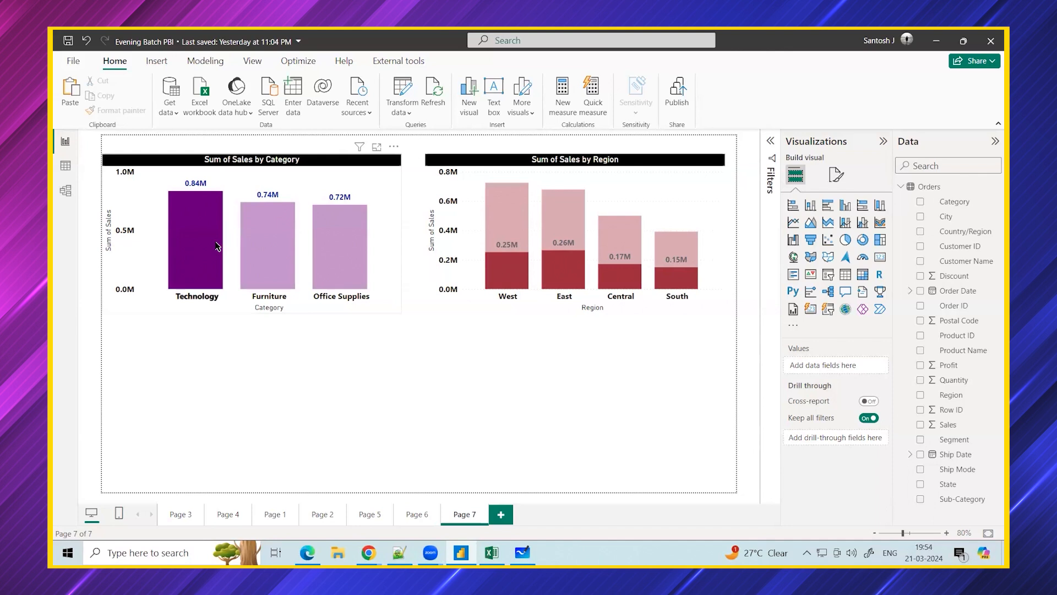
left_click(216, 246)
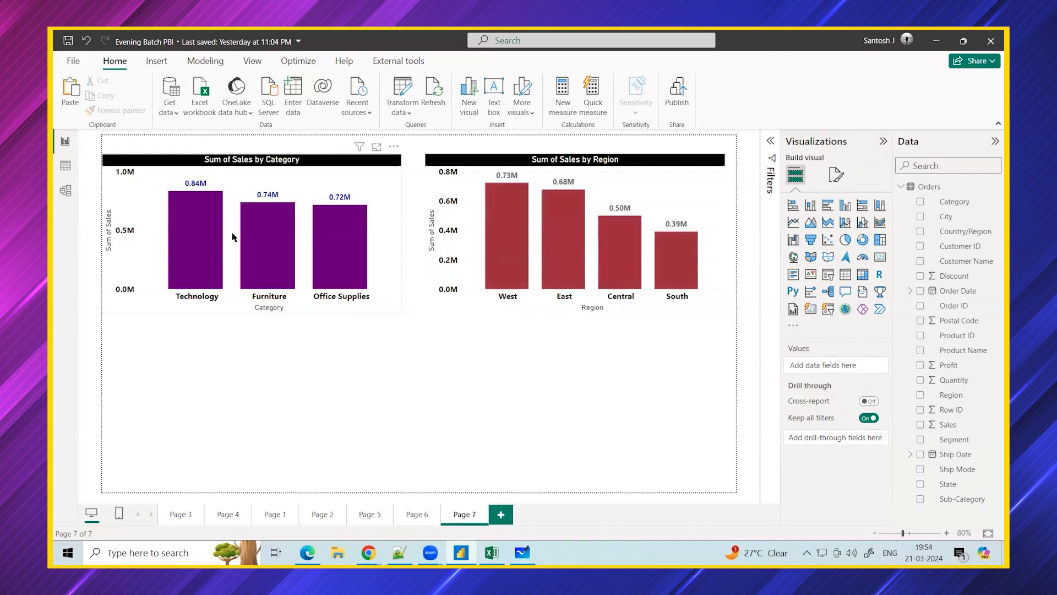
left_click(518, 215)
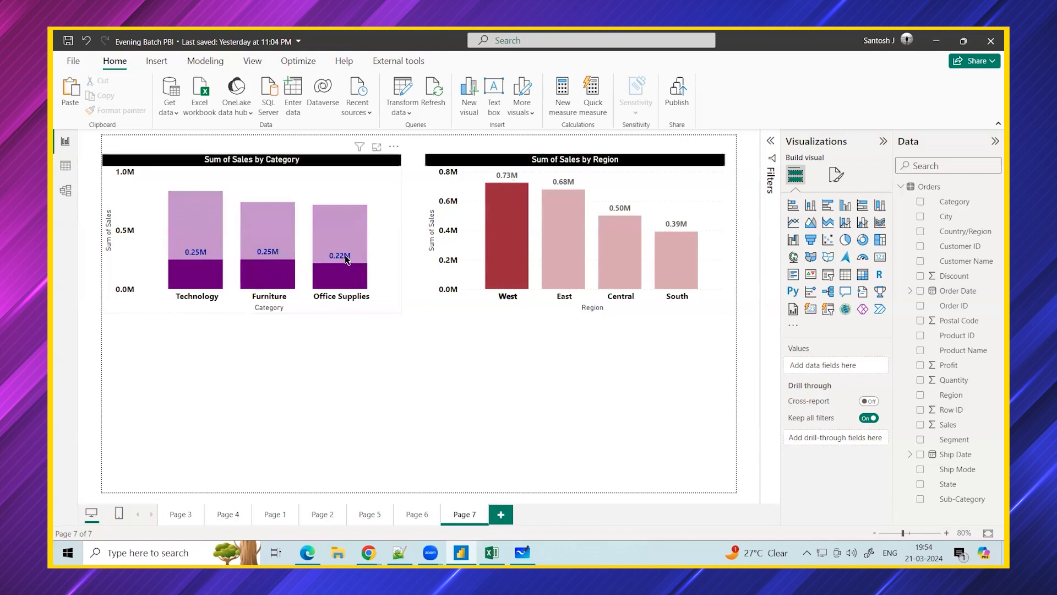
left_click(555, 225)
left_click(633, 246)
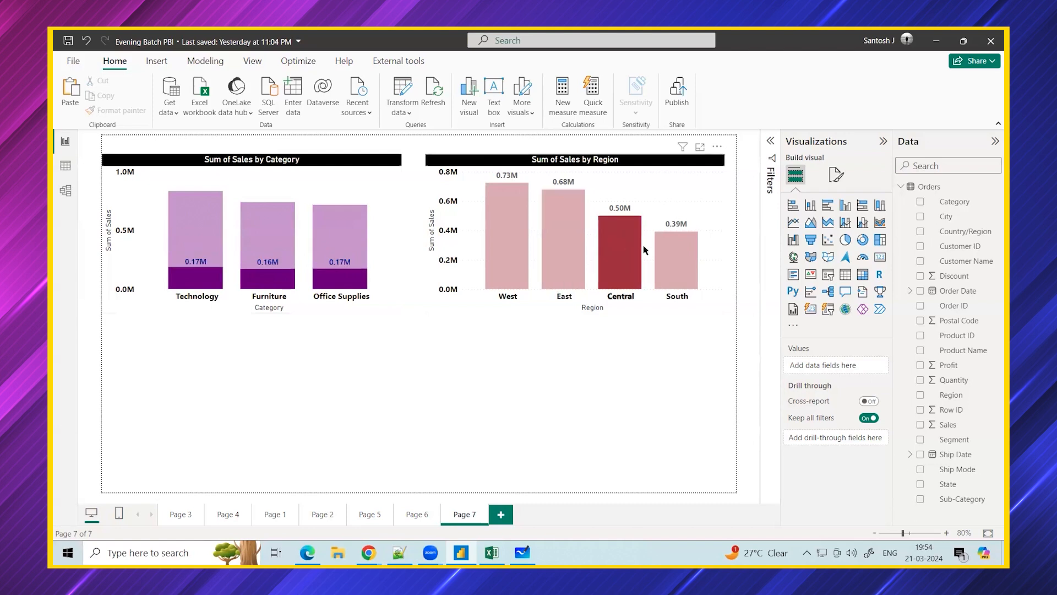
left_click(676, 245)
left_click(677, 245)
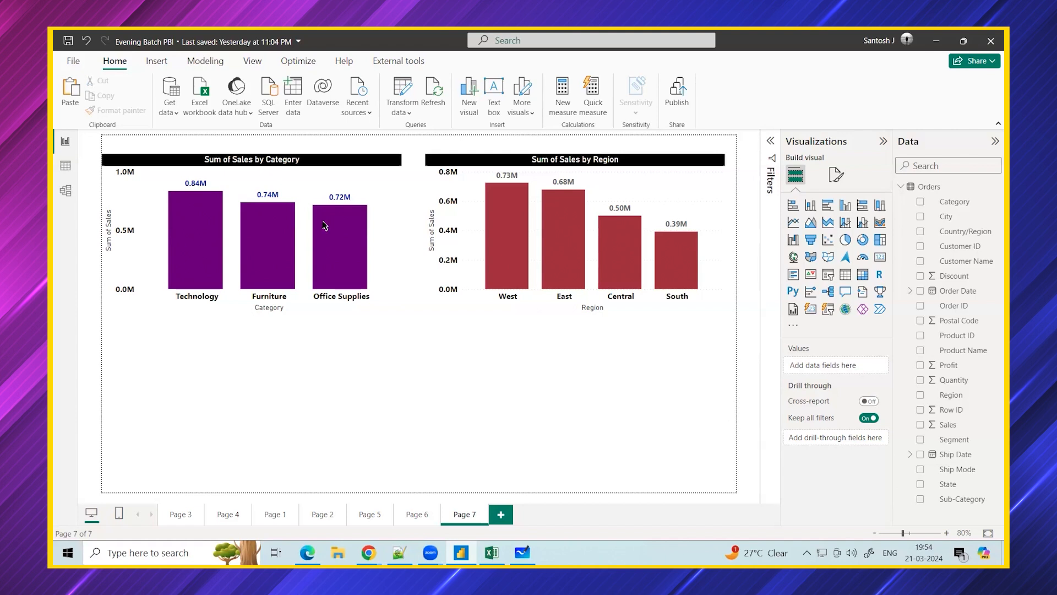
Highlight Technology to read its share of each region's sales, then copy the Category chart
left_click(192, 244)
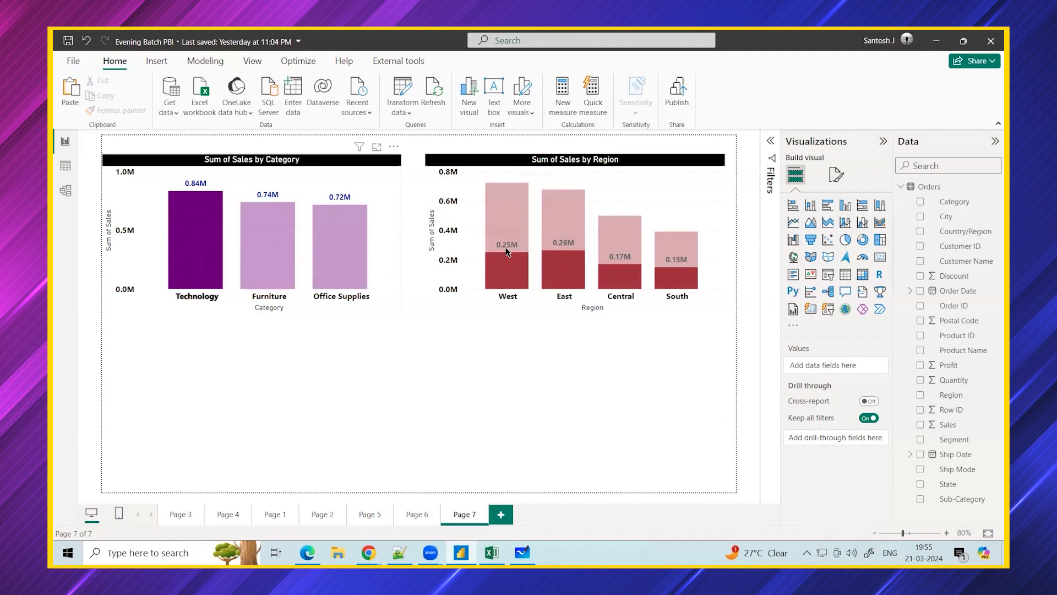
mouse_move(564, 255)
mouse_move(622, 223)
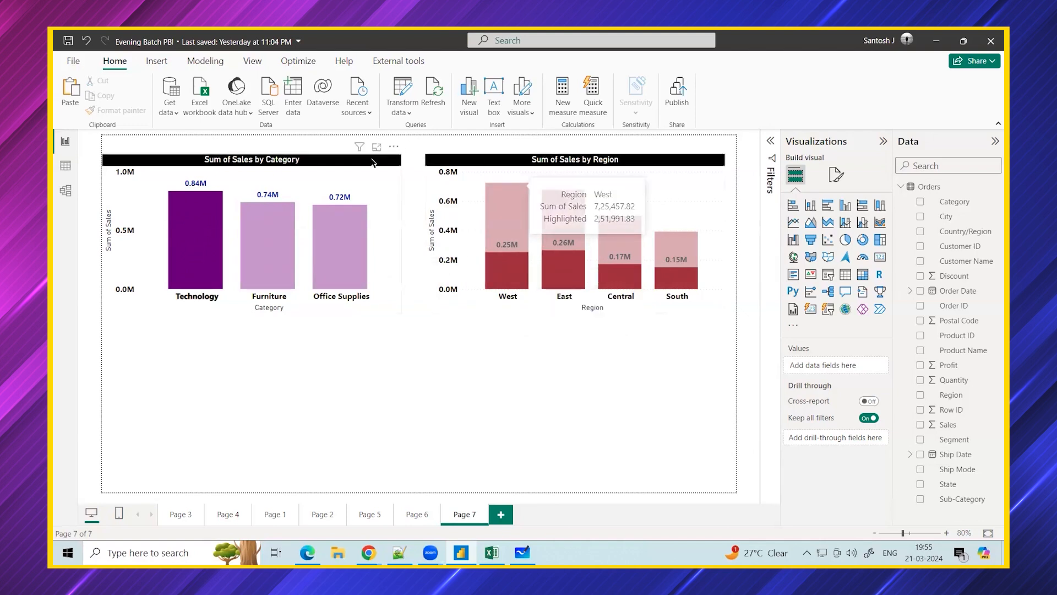
left_click(373, 162)
key("ctrl+c")
Paste the Category chart onto a new Page 8, enlarged and centred on the page
left_click(501, 514)
key("ctrl+v")
left_click_drag(361, 156, 438, 171)
left_click_drag(477, 327, 564, 413)
left_click_drag(536, 293, 550, 300)
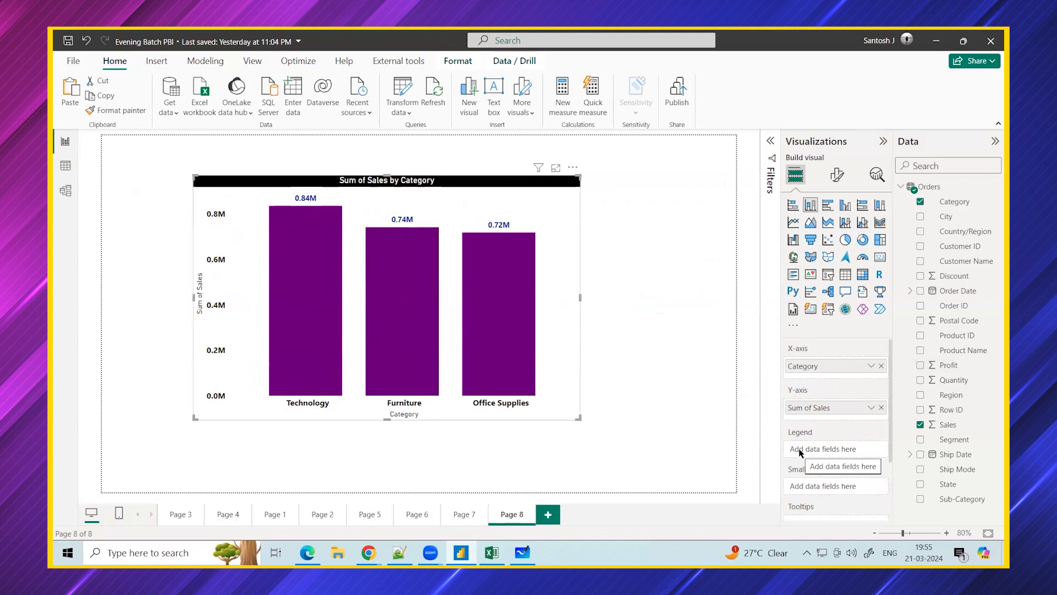
Stack the columns by adding Region to the legend and make the data labels black
left_click_drag(952, 398, 847, 450)
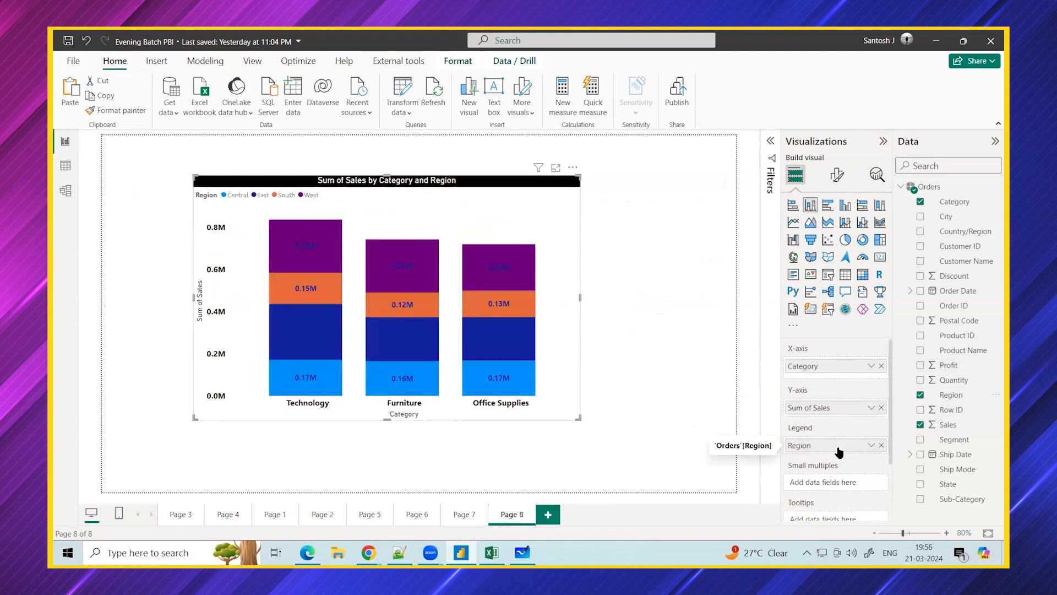
left_click(838, 176)
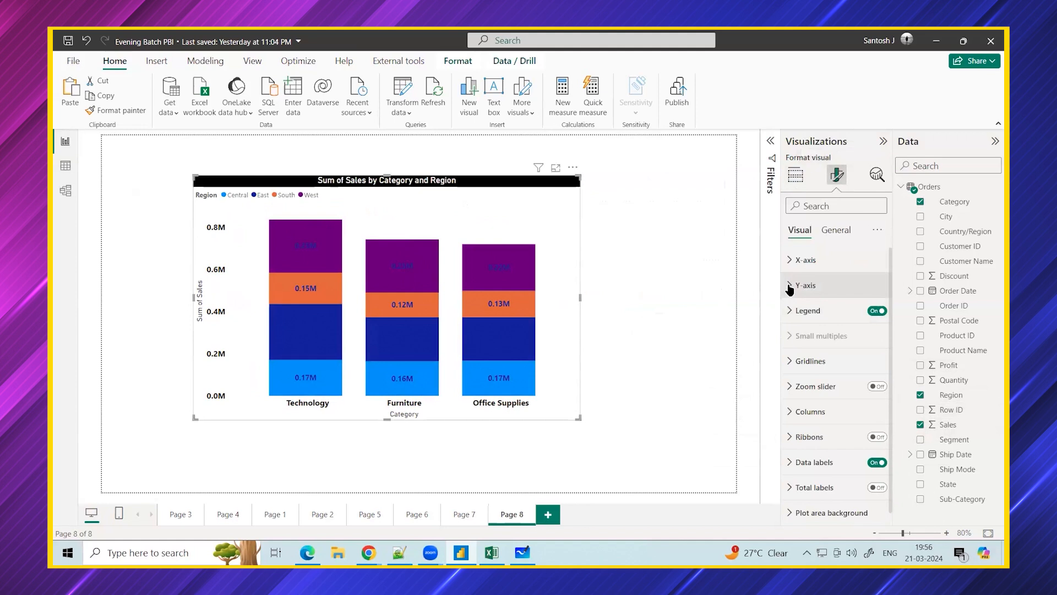
left_click(794, 463)
scroll(795, 463, "down", 3)
left_click(803, 361)
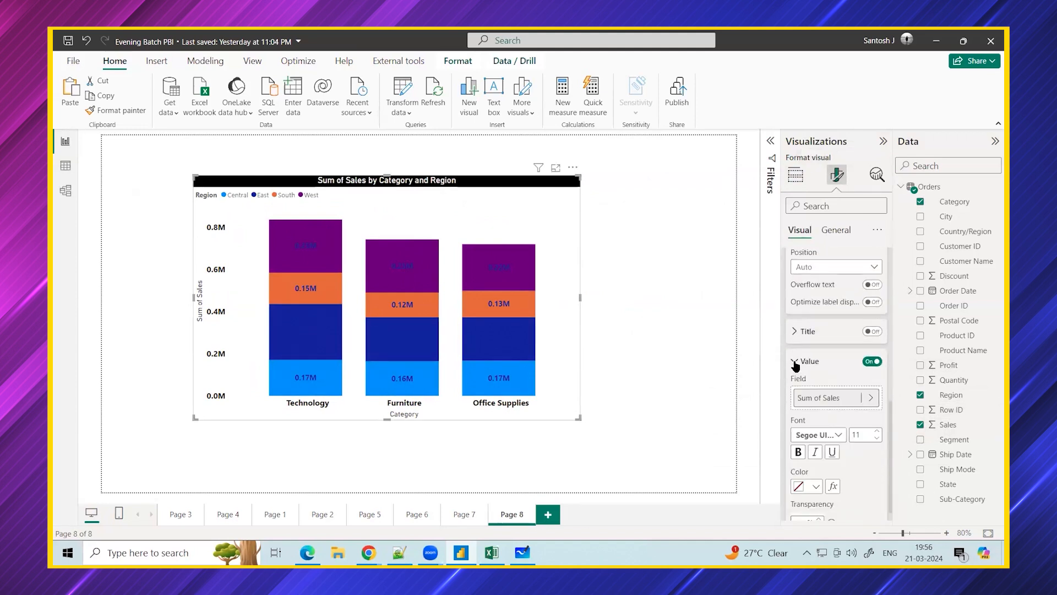
left_click(817, 484)
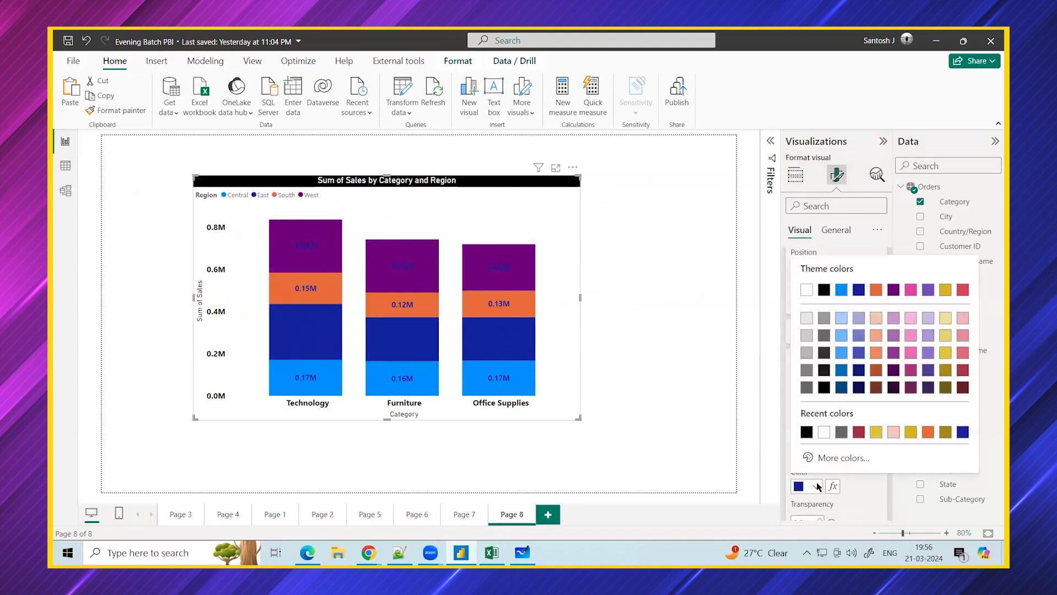
left_click(808, 433)
left_click(796, 174)
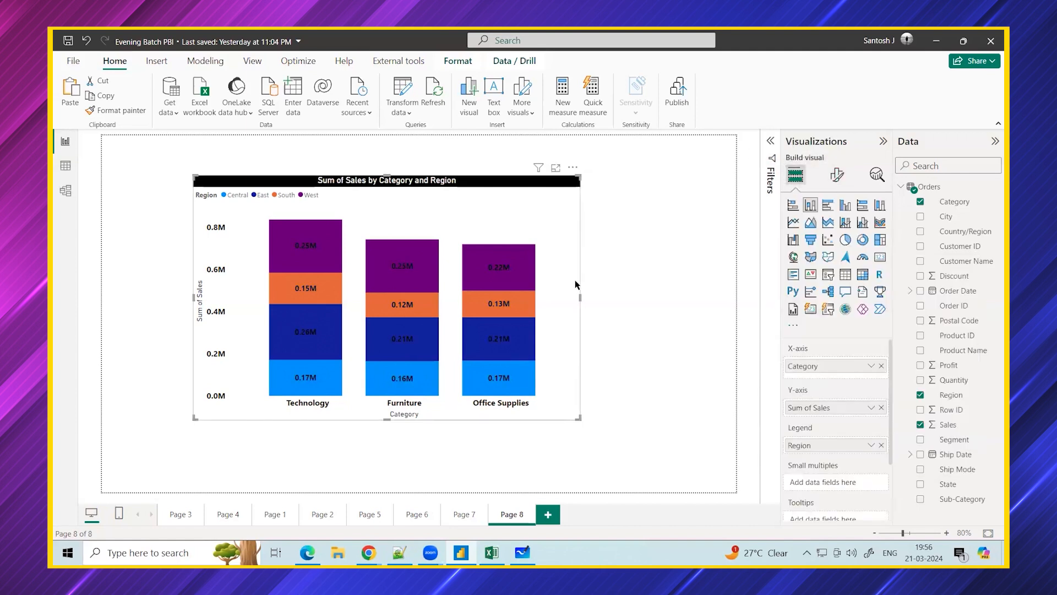
Compare Technology's highlighted regional sales on Page 7 with the Page 8 stacked chart
left_click(463, 515)
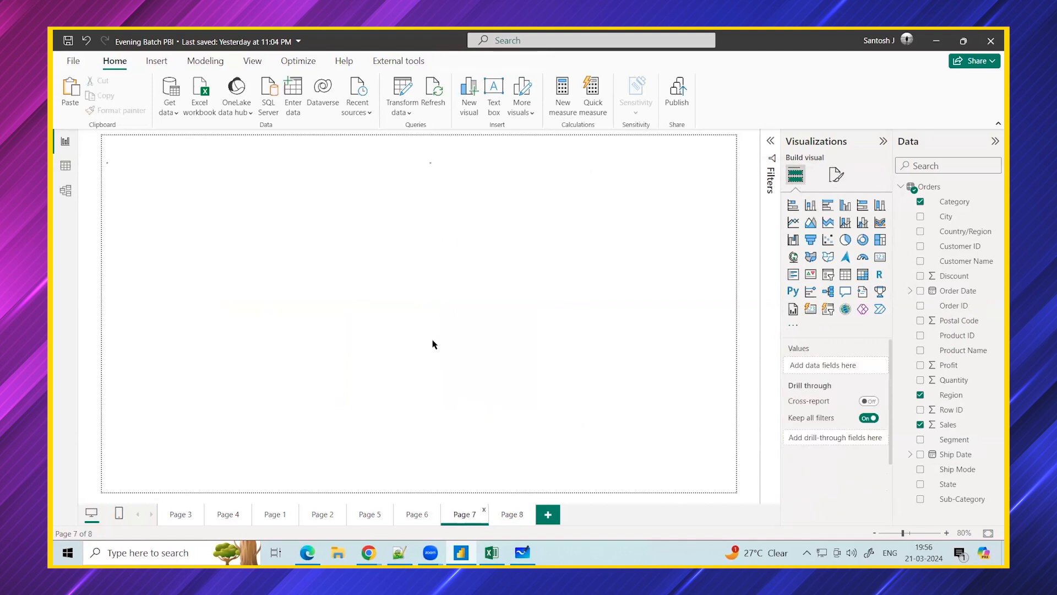
left_click(208, 228)
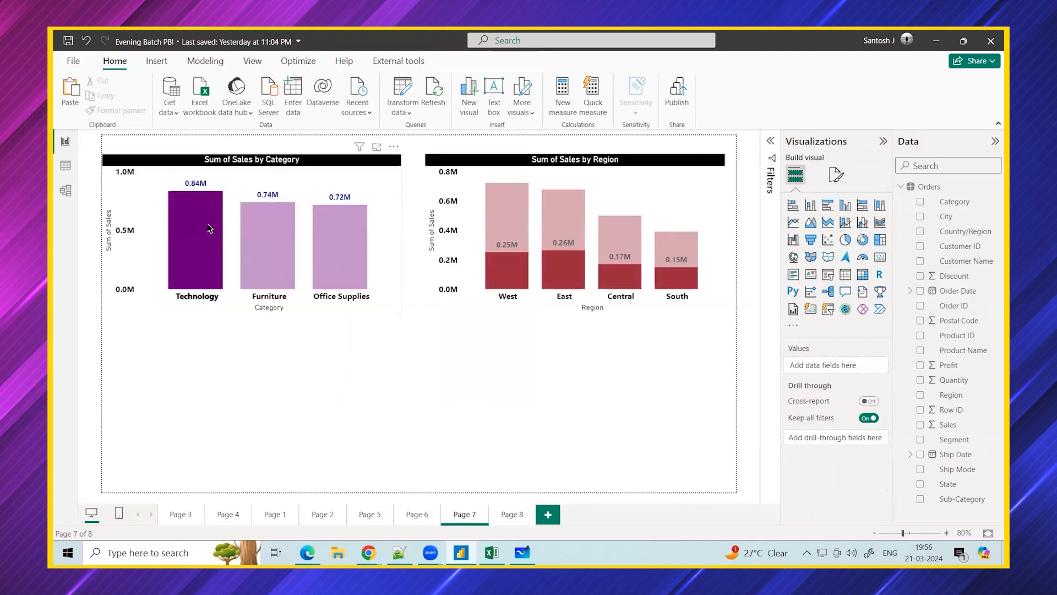
left_click(504, 513)
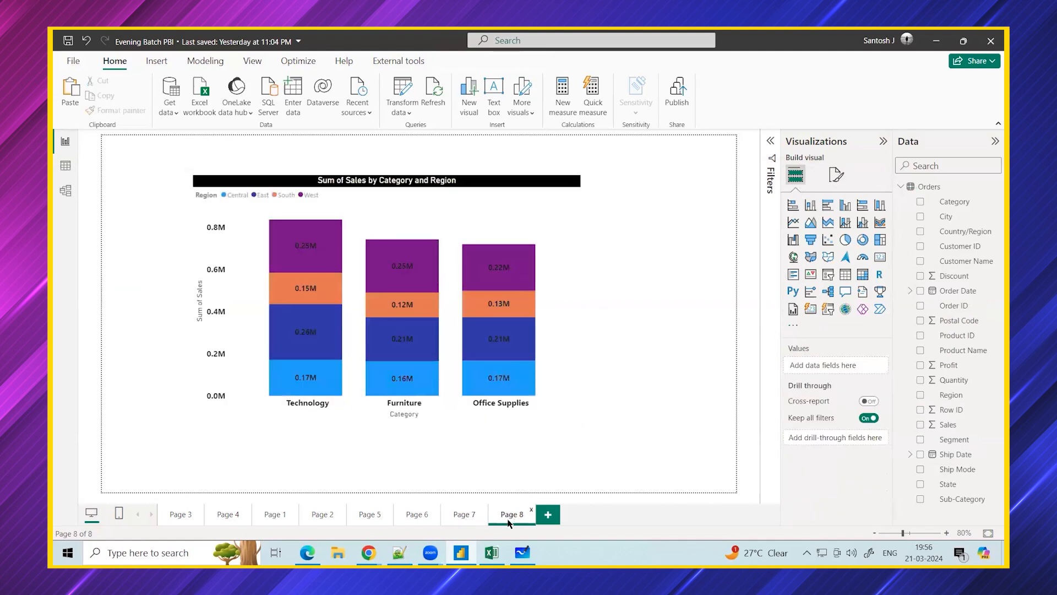
left_click(477, 518)
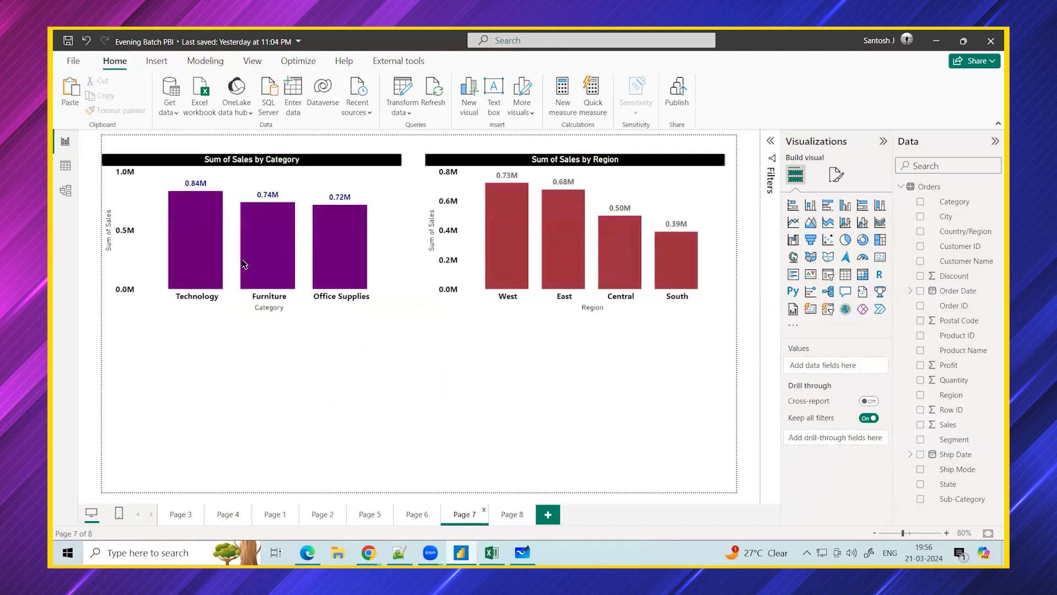
left_click(208, 230)
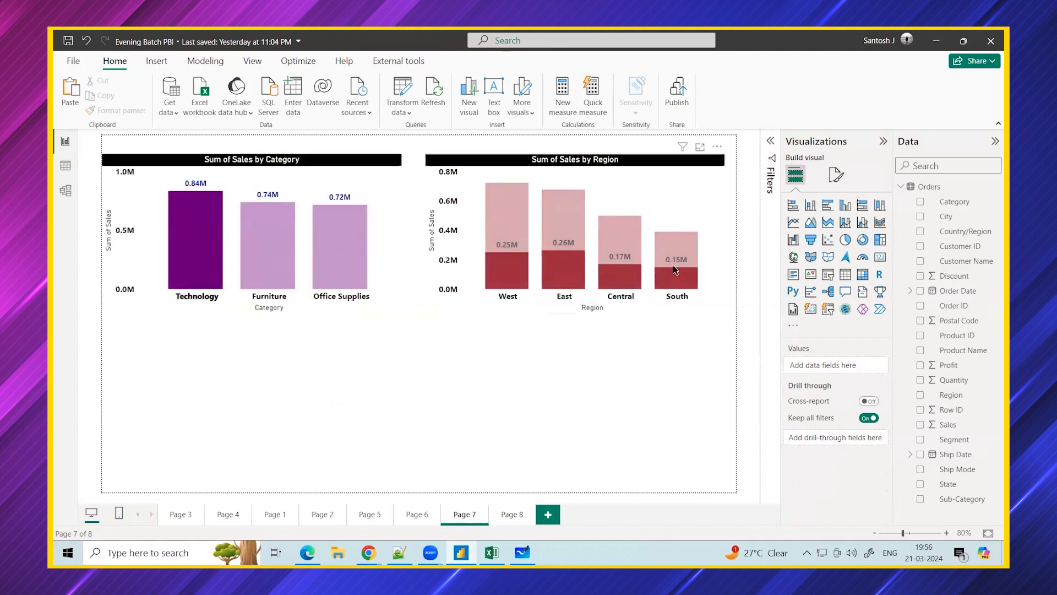
mouse_move(620, 277)
left_click(512, 513)
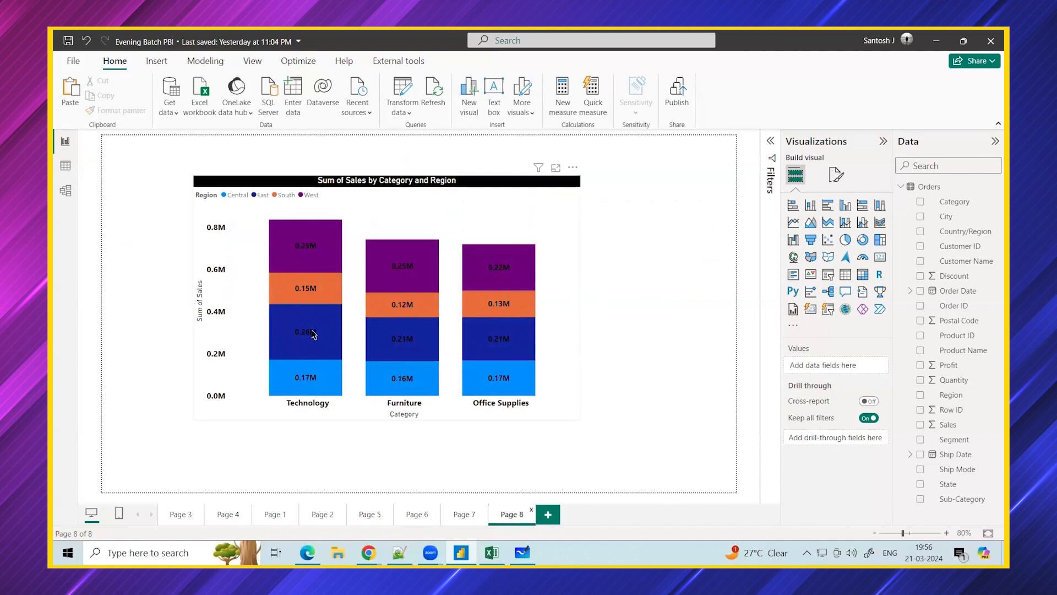
mouse_move(324, 286)
Compare Office Supplies' regional sales between the pages, then select the Page 8 stacked chart
left_click(472, 515)
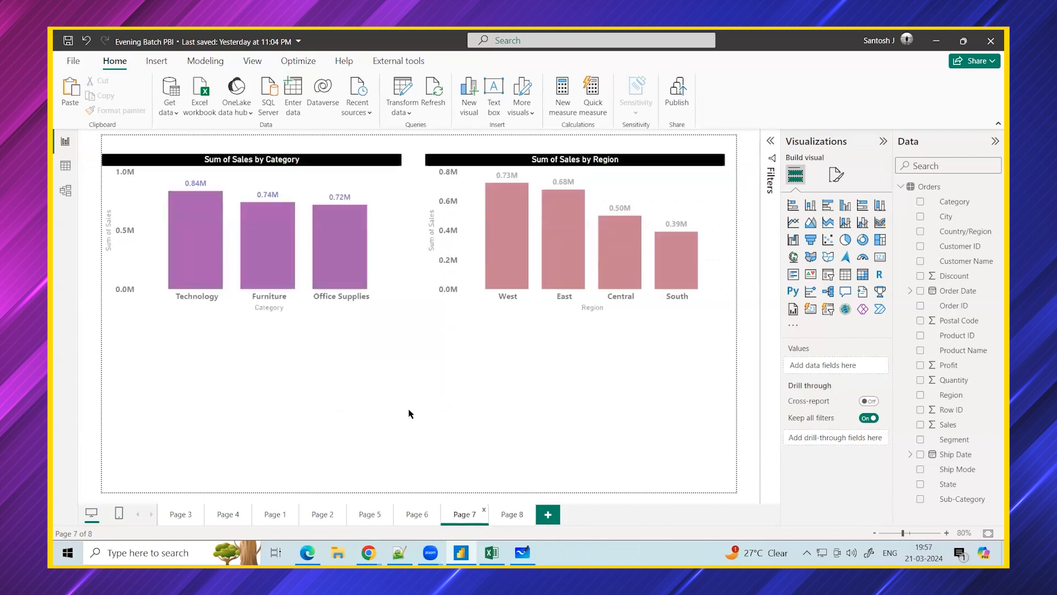
left_click(349, 261)
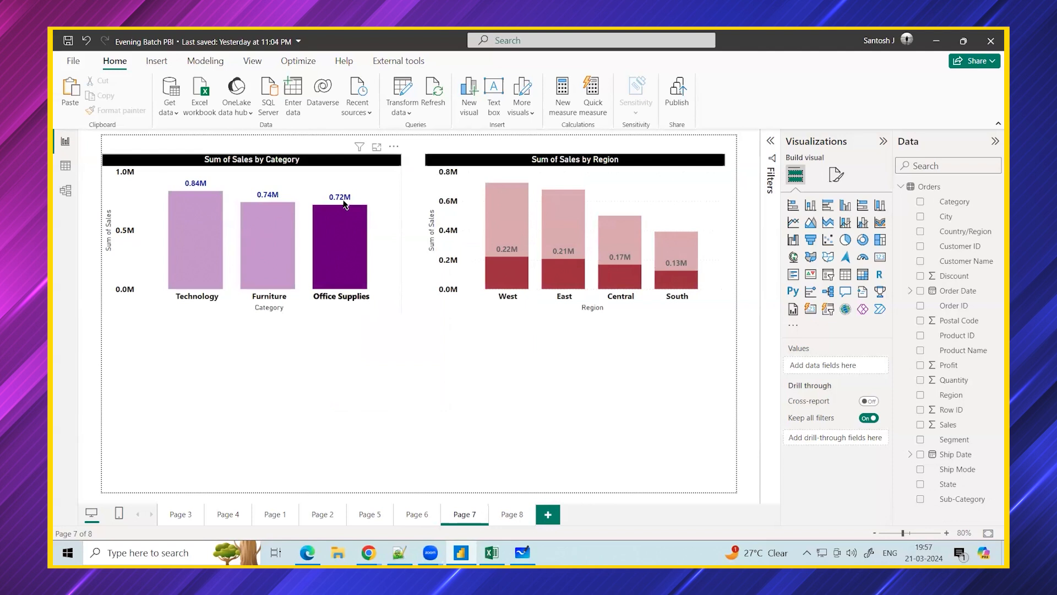
mouse_move(511, 266)
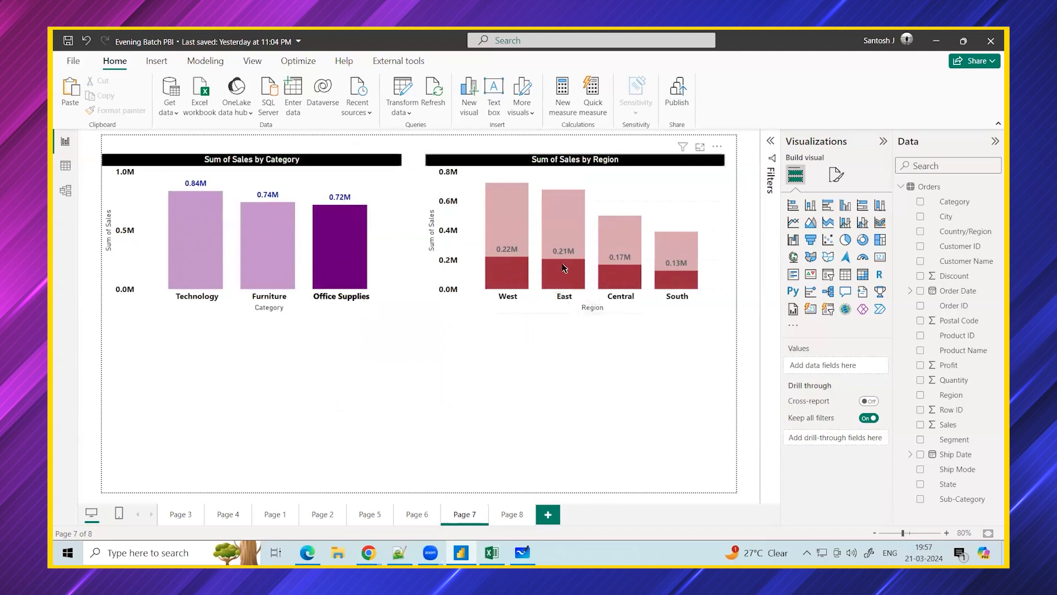
left_click(515, 516)
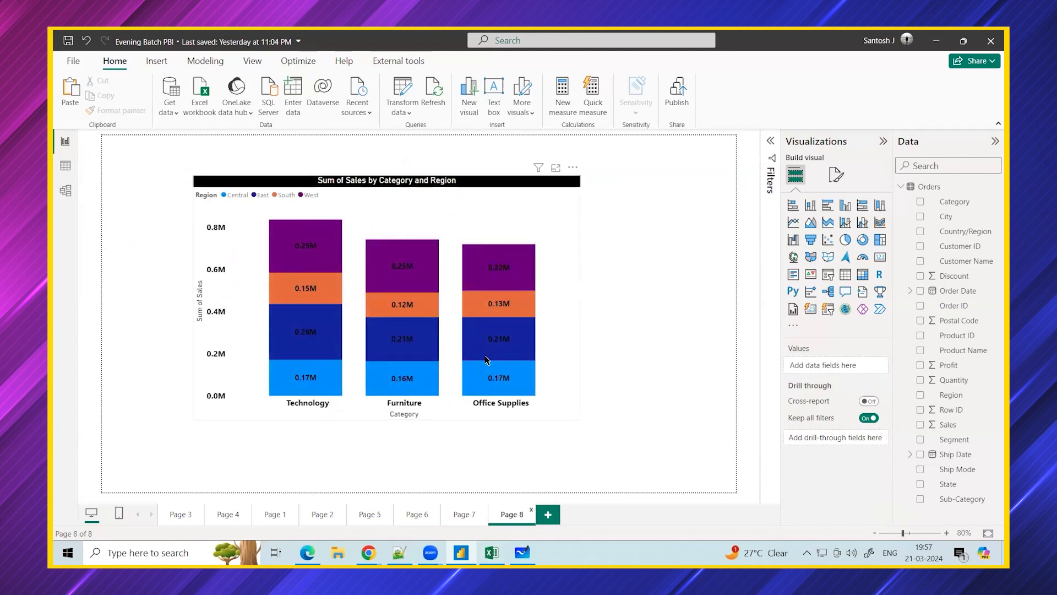
left_click(466, 517)
left_click(353, 251)
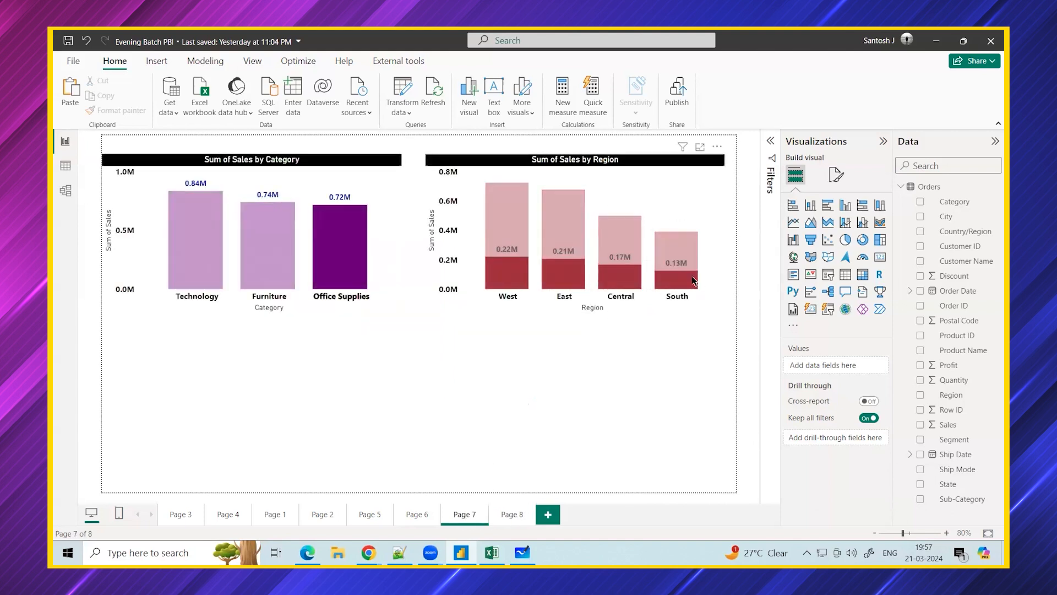
left_click(508, 517)
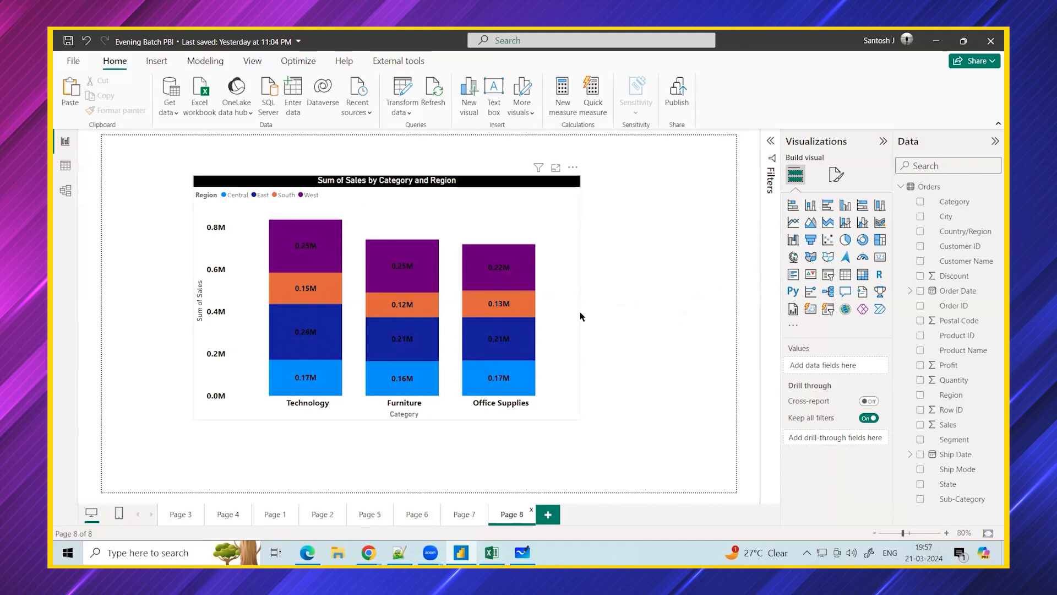
left_click(572, 306)
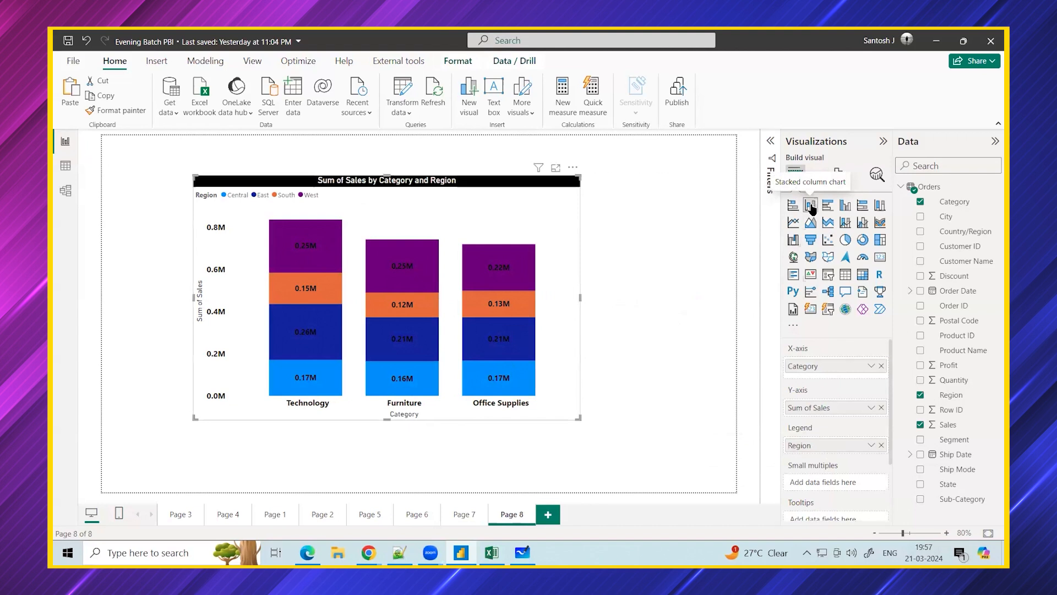
Enter Sno 3 in A4 and 'Stacked Column Chart' in B4 of the Excel chart table
left_click(492, 552)
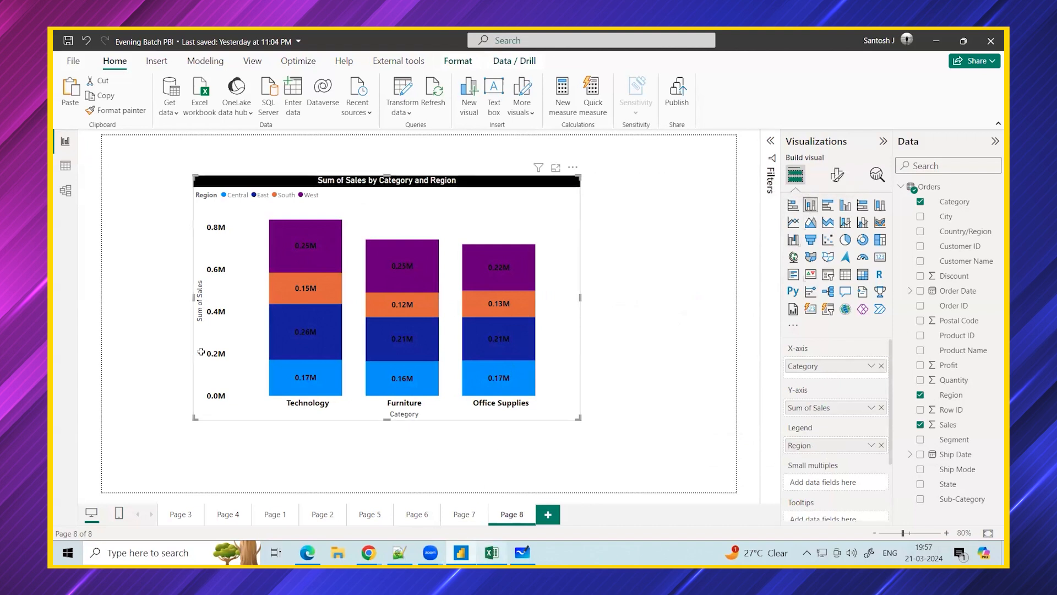
left_click(109, 237)
type("3")
left_click(189, 236)
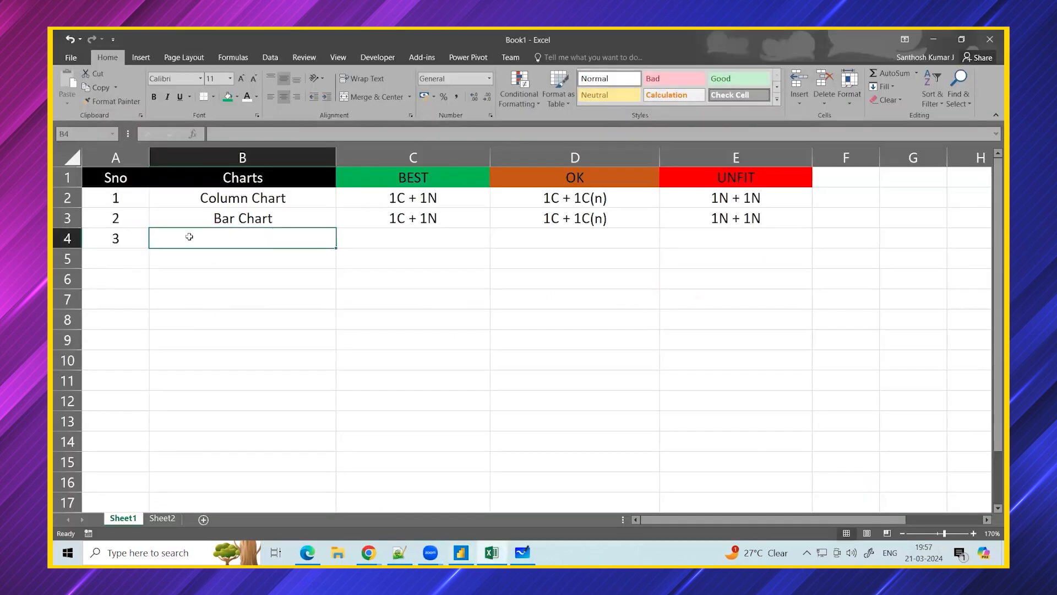
type("Stack")
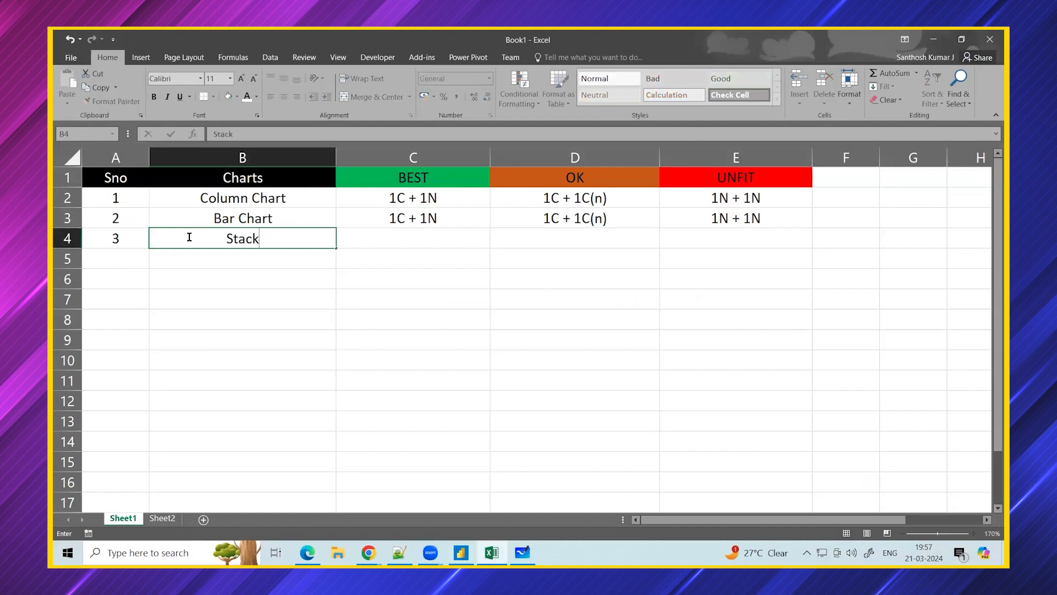
type("ed Colum")
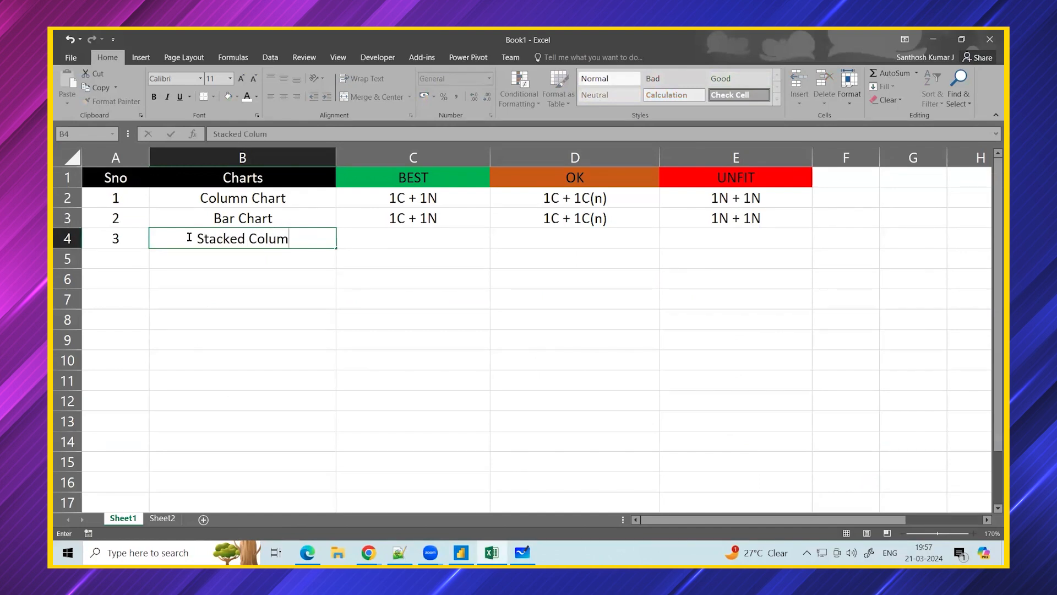
type("n Chart")
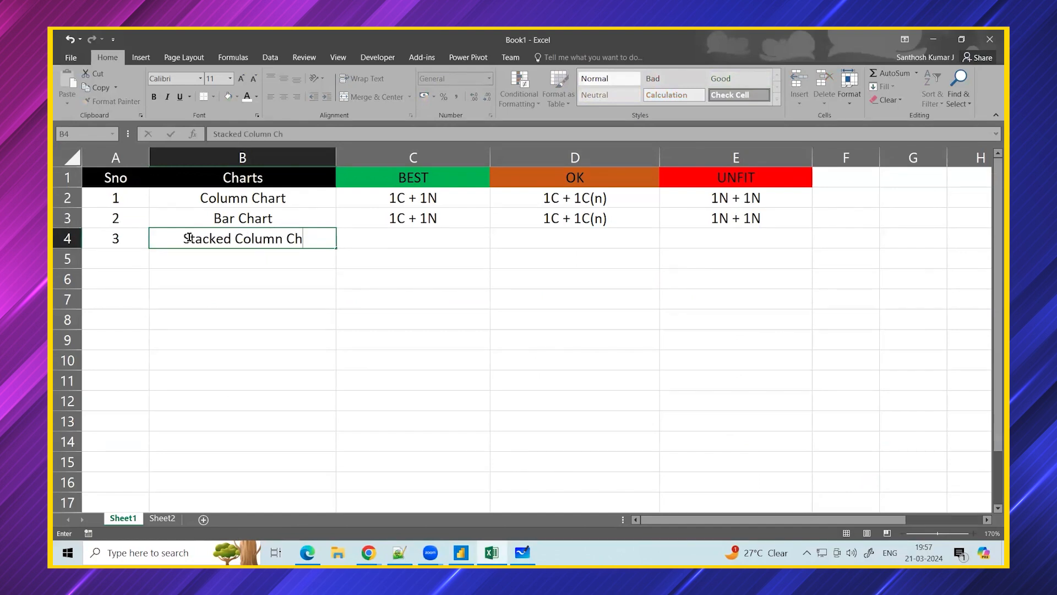
left_click(224, 205)
left_click(230, 240)
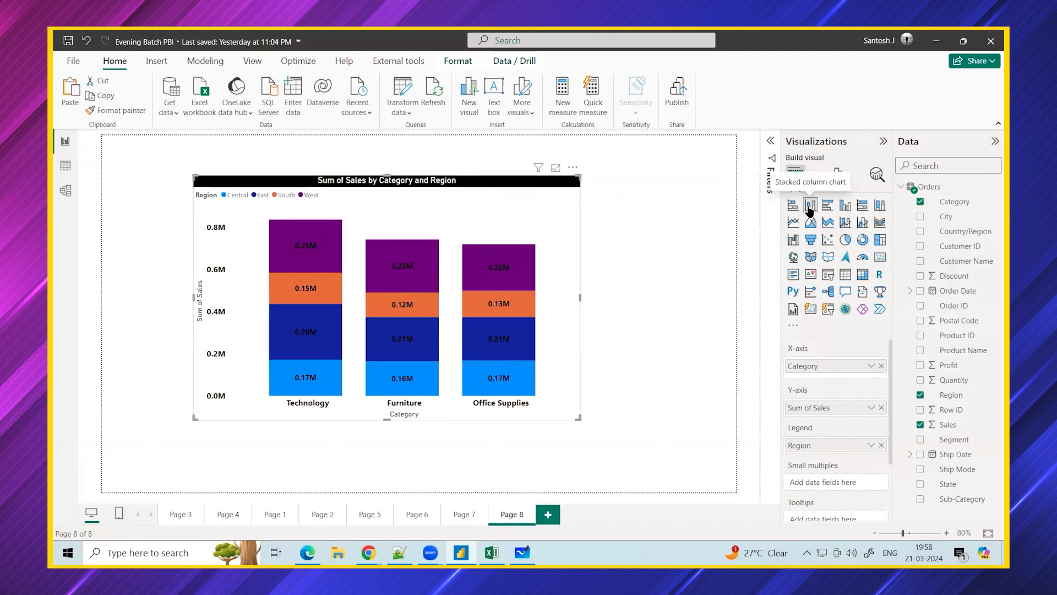
left_click(882, 445)
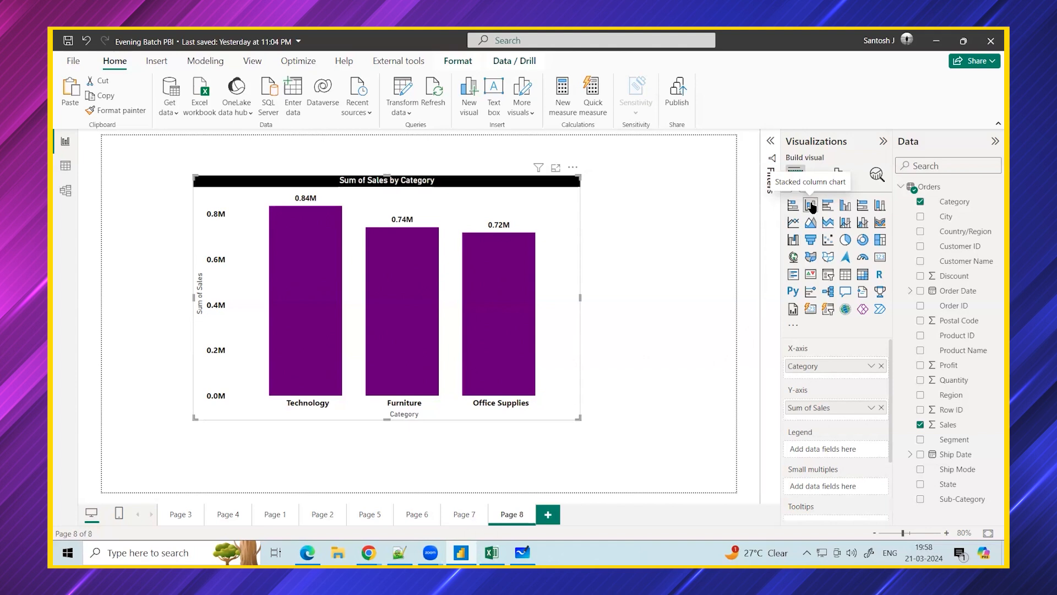
left_click_drag(952, 394, 823, 449)
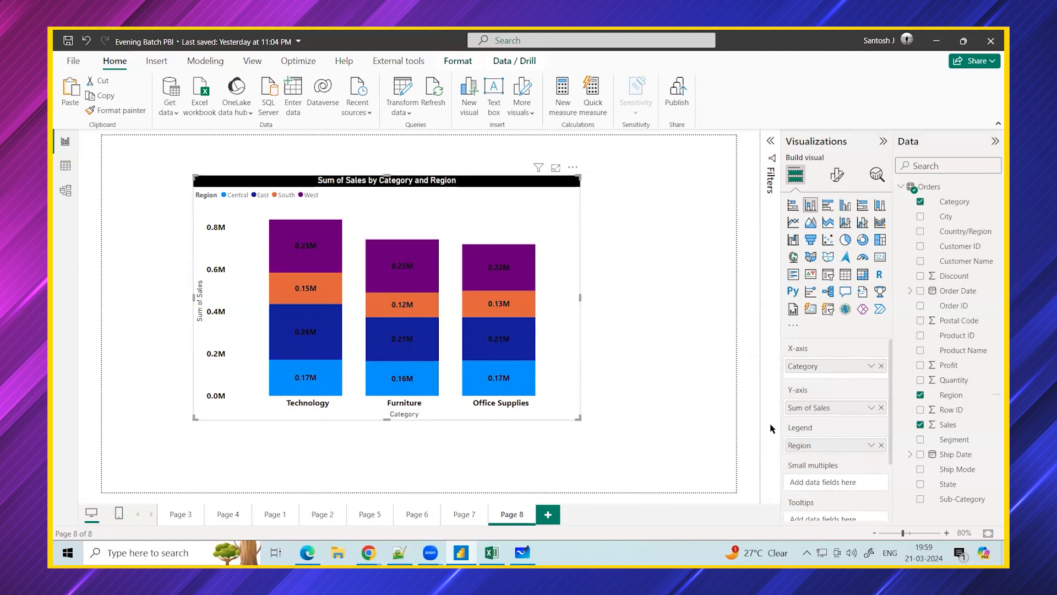
mouse_move(507, 304)
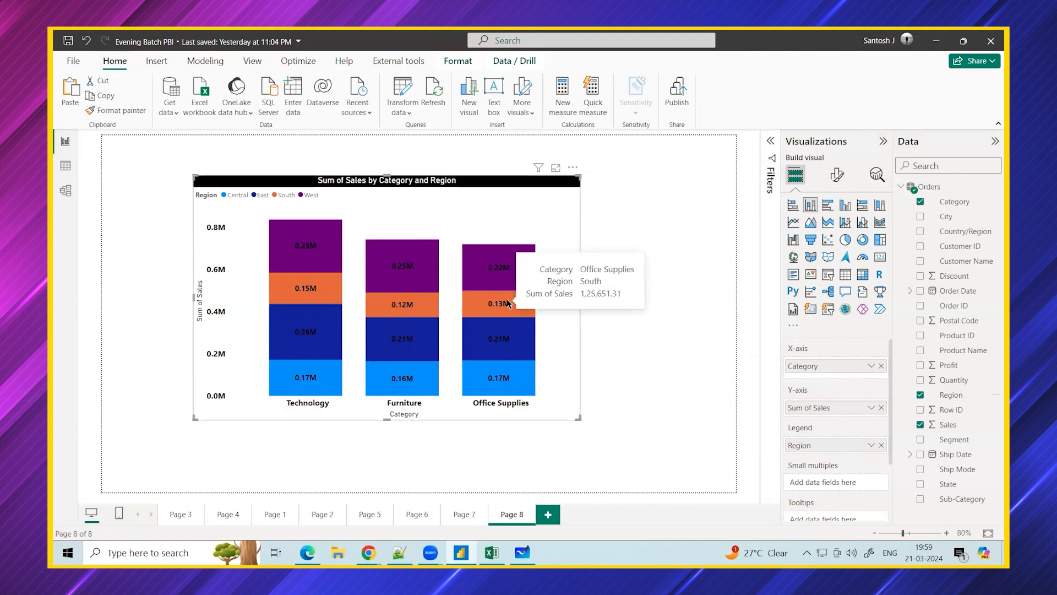
In Excel, enter '1C + 1N + 1C' in cell C4 under BEST for Stacked Column Chart
key("alt+Tab")
left_click(387, 243)
type("1")
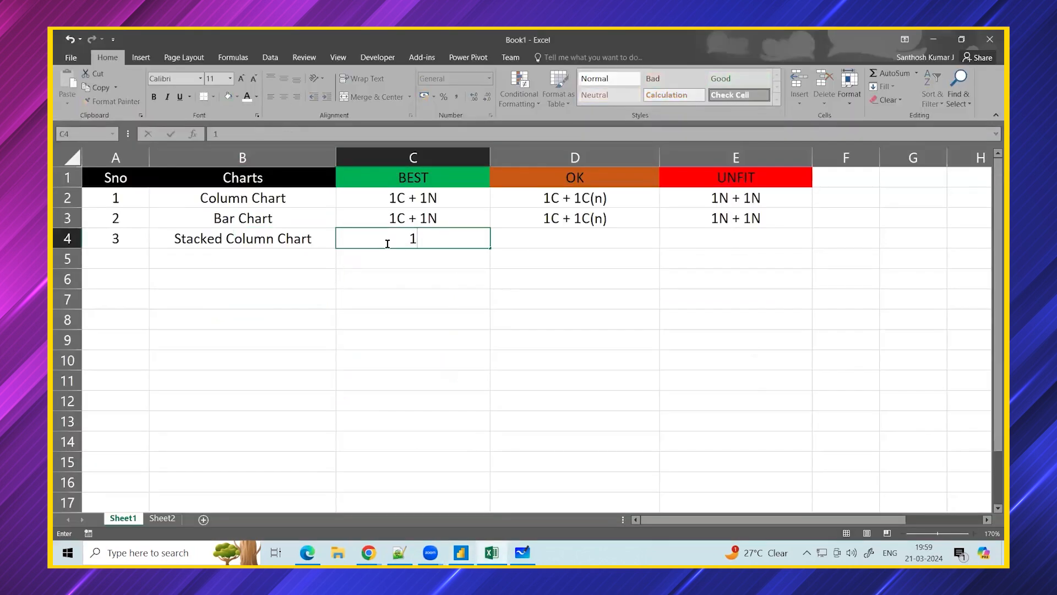
type("c")
key("BackSpace")
key("BackSpace")
key("BackSpace")
type("C + 1")
key("BackSpace")
type("N + 1C")
Commit the C4 entry, then replace Region with Profit in the stacked chart's Legend
left_click(420, 286)
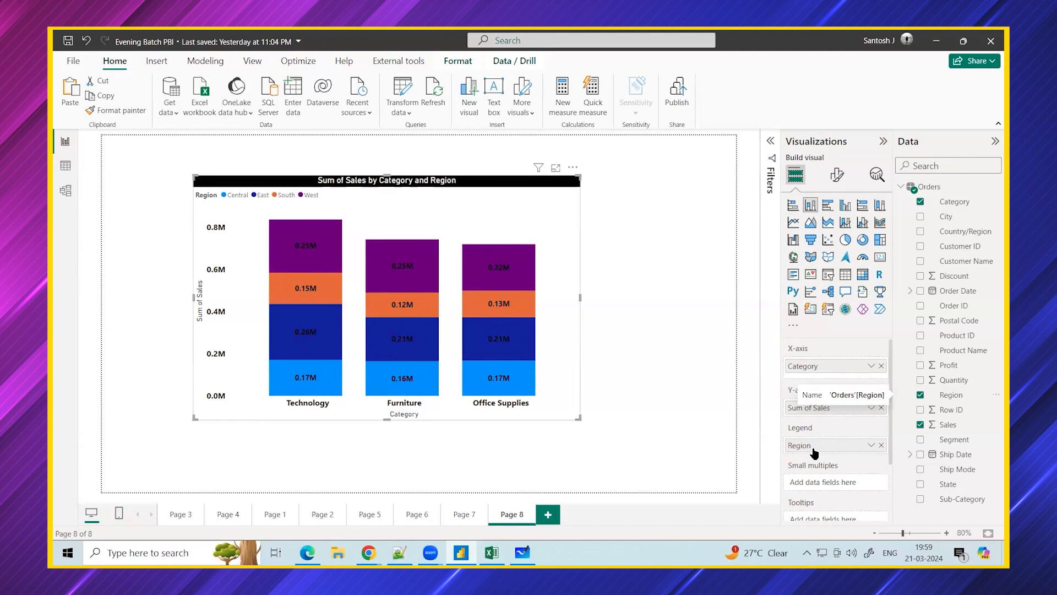
left_click(882, 445)
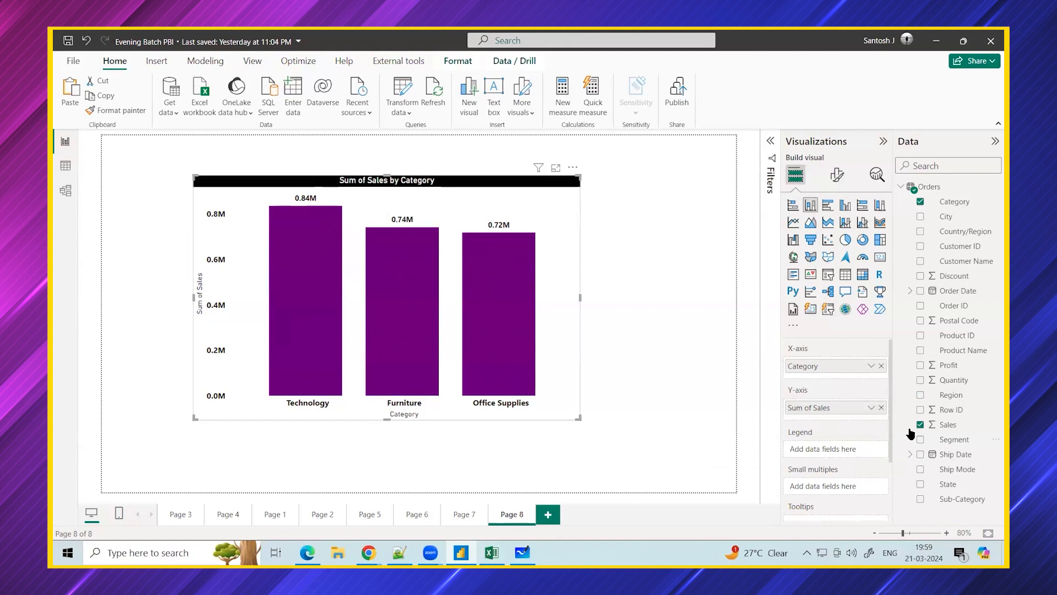
left_click_drag(947, 368, 833, 448)
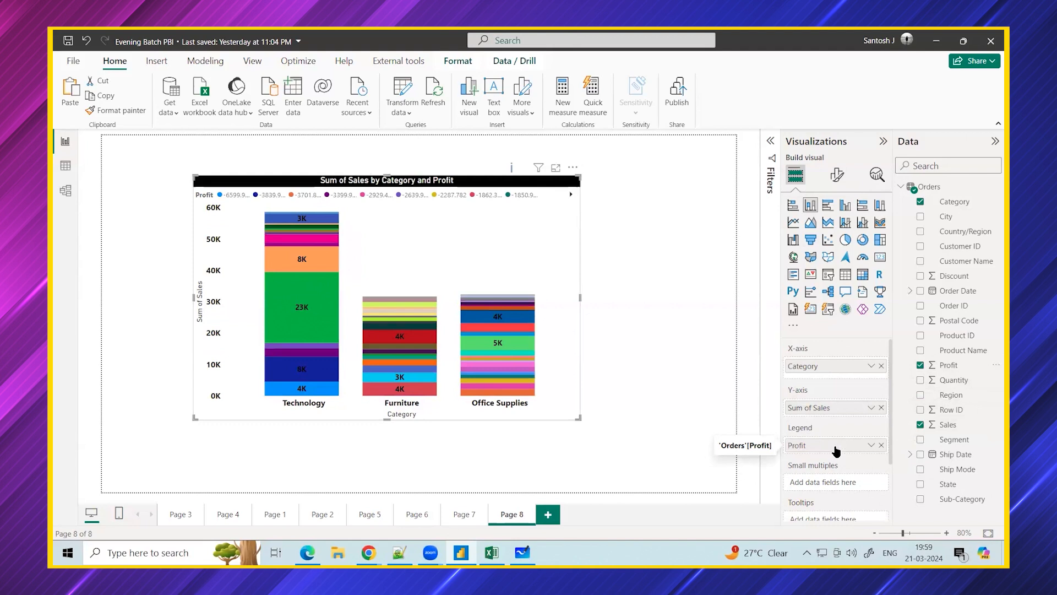
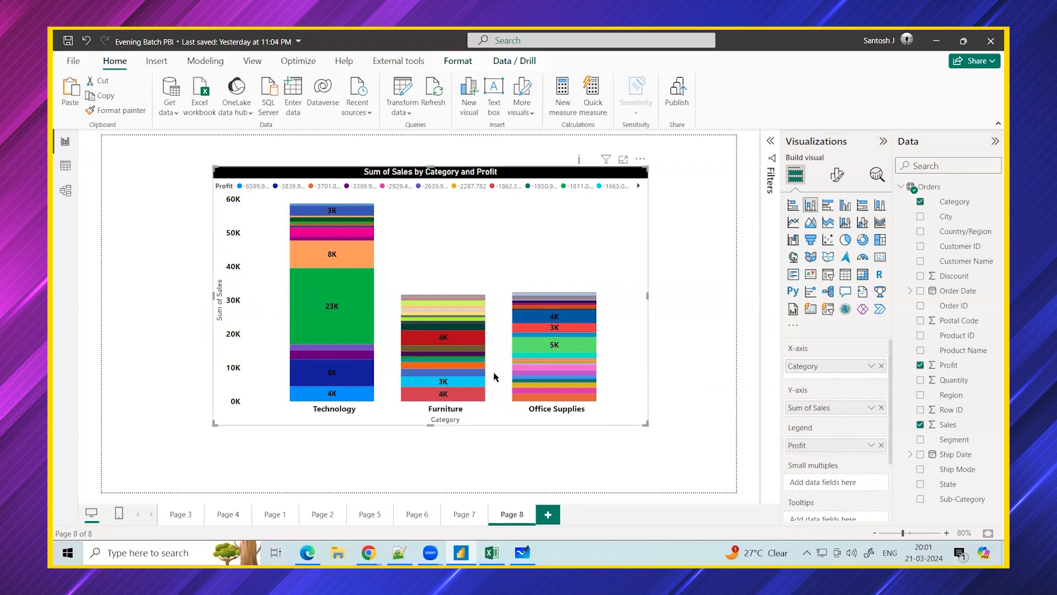
Check the Furniture segment's tooltip, then type '1C + 1N + 1N /' into Excel cell E4 as UNFIT
mouse_move(454, 381)
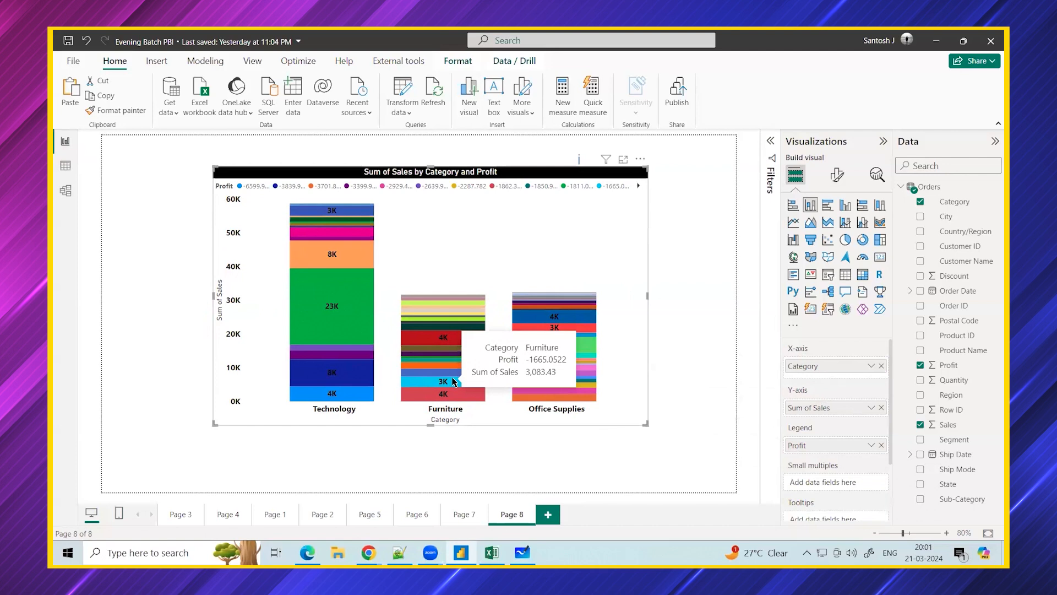
left_click(492, 553)
left_click(703, 238)
type("1c")
key("BackSpace")
type("C")
key("alt+Tab")
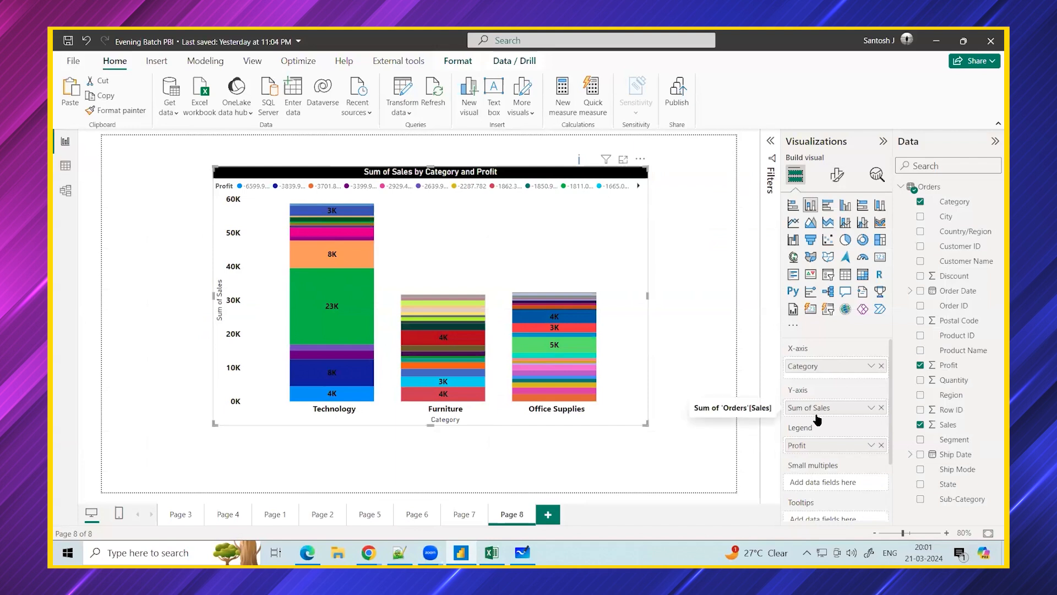
key("alt+Tab")
type("+ 1N +")
key("alt+Tab")
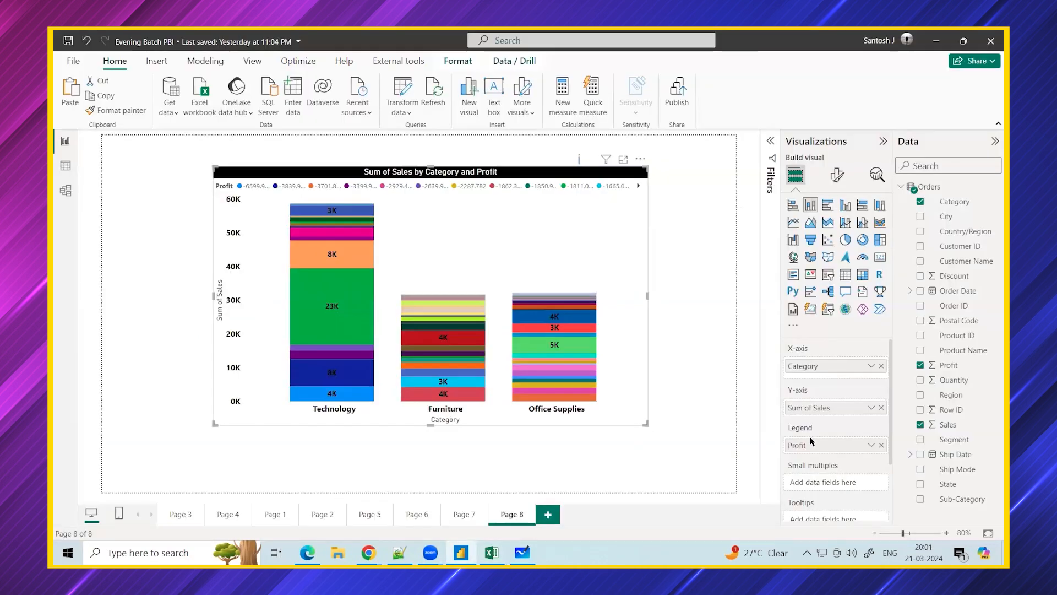
key("alt+Tab")
type("1N")
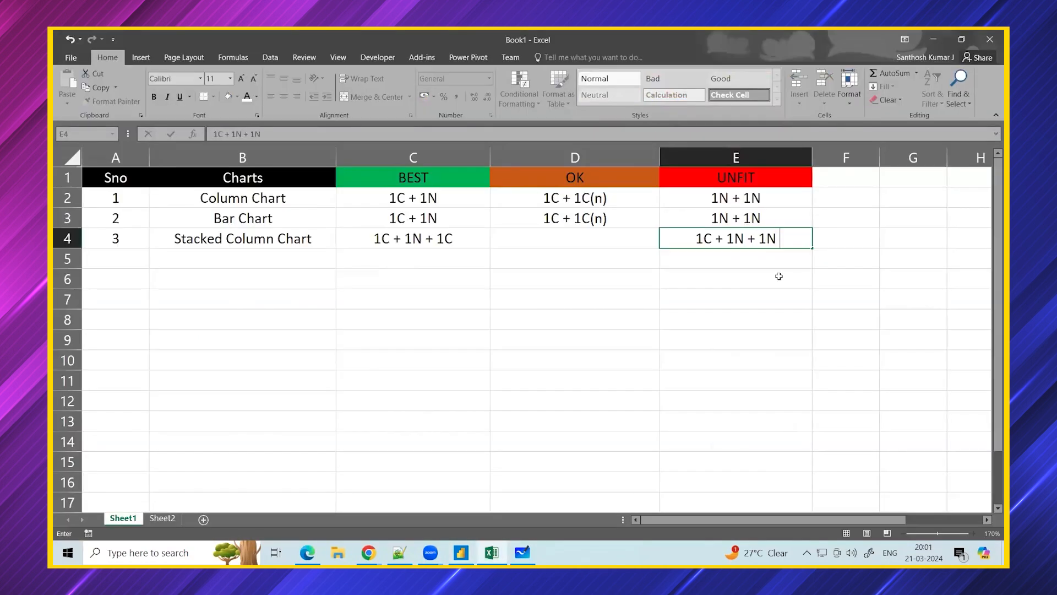
type(" /")
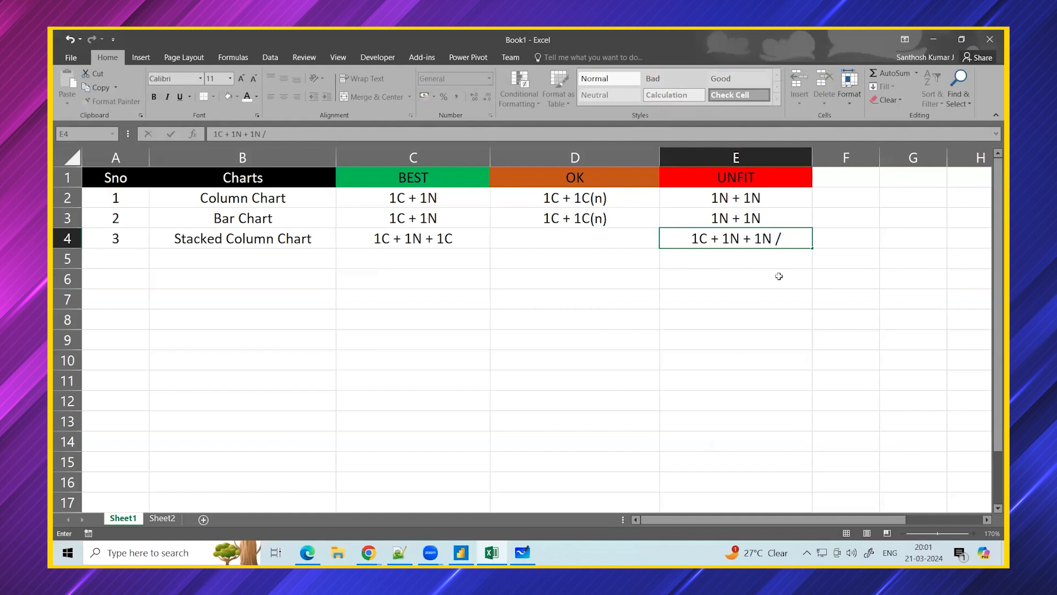
Leave E4 unfinished and bring up ade_oct_2023_notes.html in Notepad++ below the old notes
key("alt+Tab")
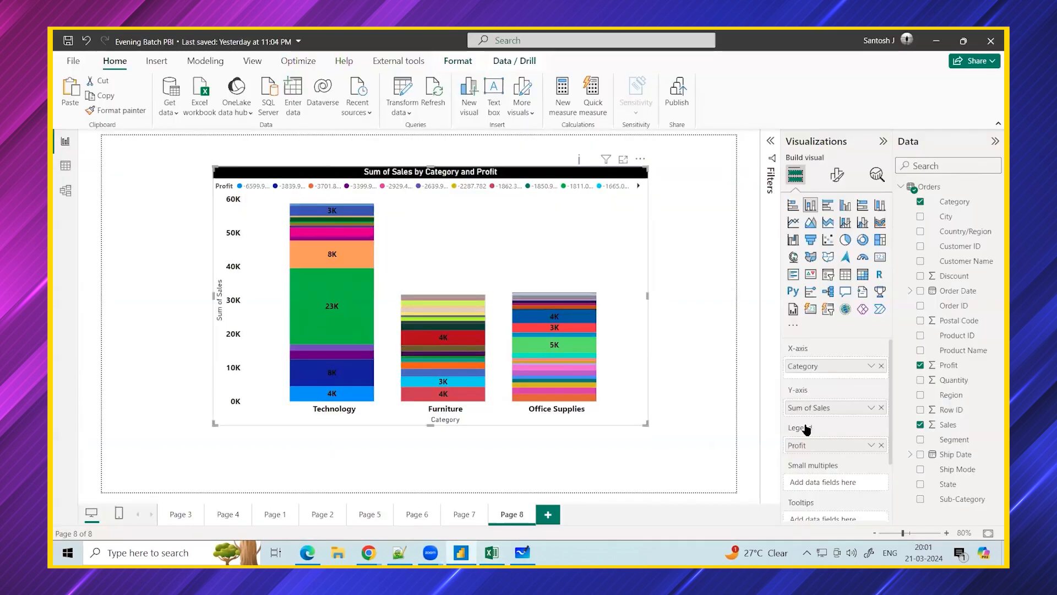
key("alt+Tab")
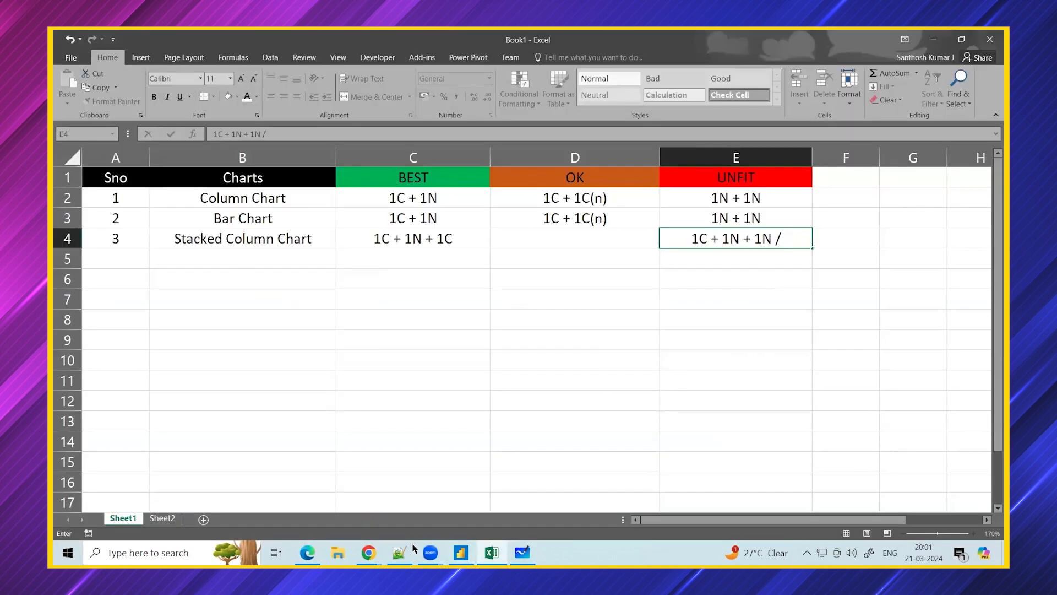
left_click(399, 553)
left_click(244, 422)
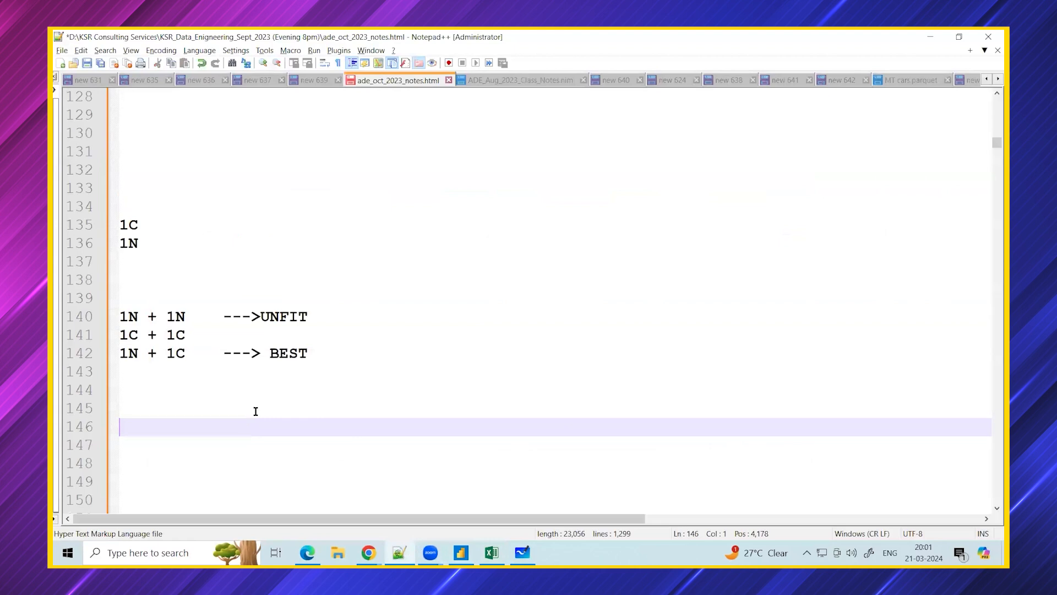
Delete notes lines 135–144 and type 1C + 1N + 1C, 1C + 1C + 1C, 1N + 1N + 1N, 1N + 1N + 1C
left_click_drag(255, 409, 100, 237)
key("Delete")
type("1")
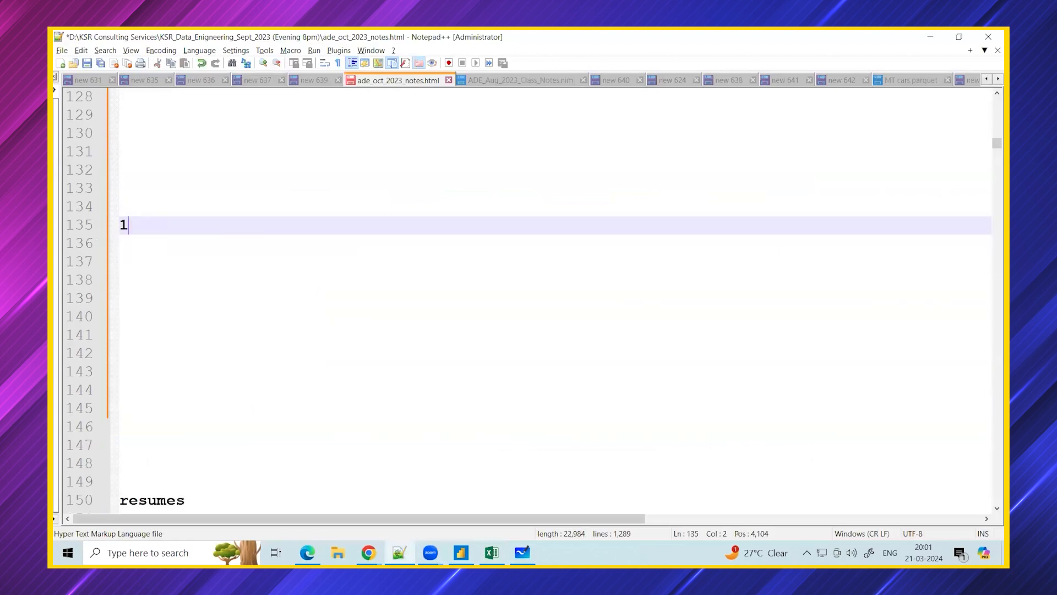
type("C + 1N + 1C")
key("Return")
type("1C + 1C + 1C")
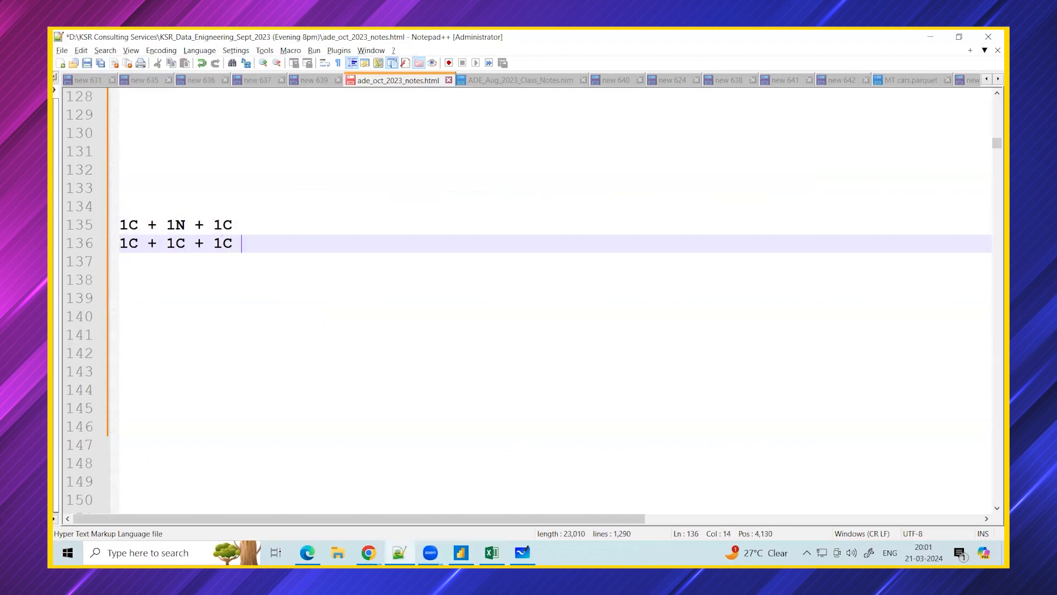
key("Return")
type("1N")
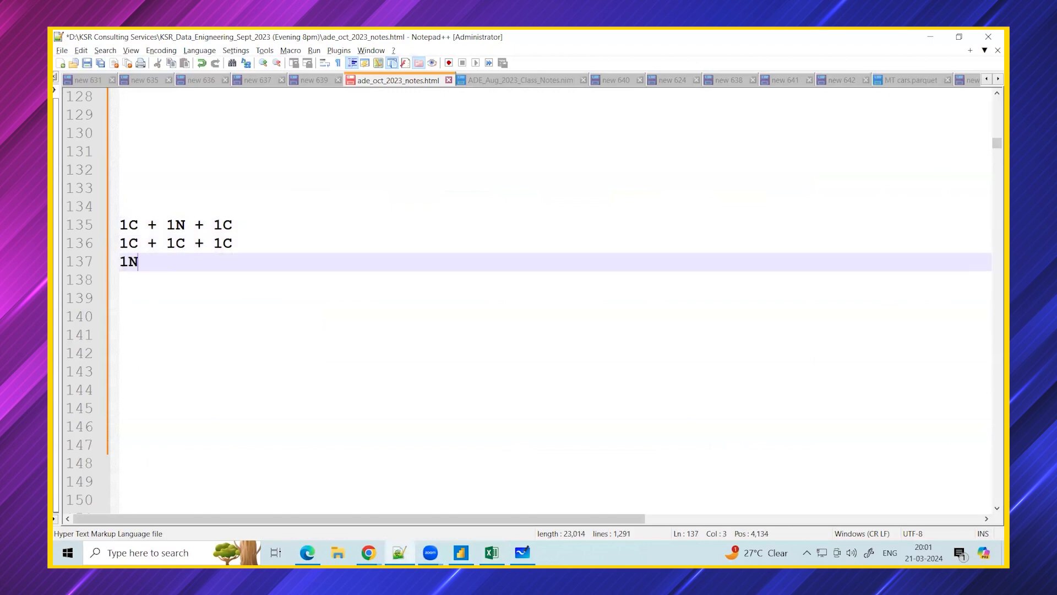
type(" + 1N + 1N")
key("Return")
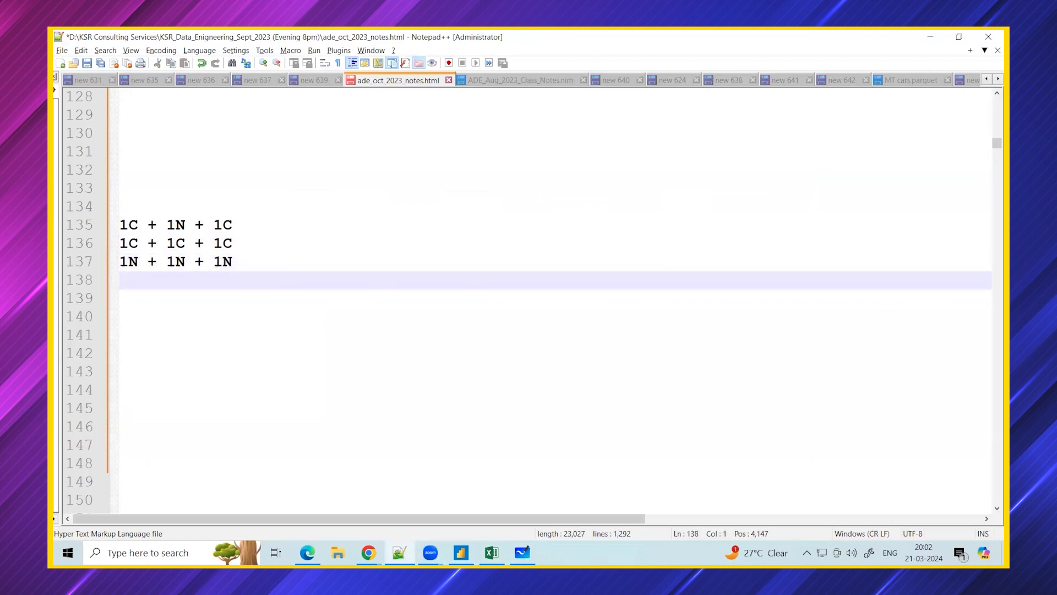
type("1N")
type("+ 1")
type("N ")
type("+ ")
type("!c")
key("BackSpace")
key("BackSpace")
type("1C")
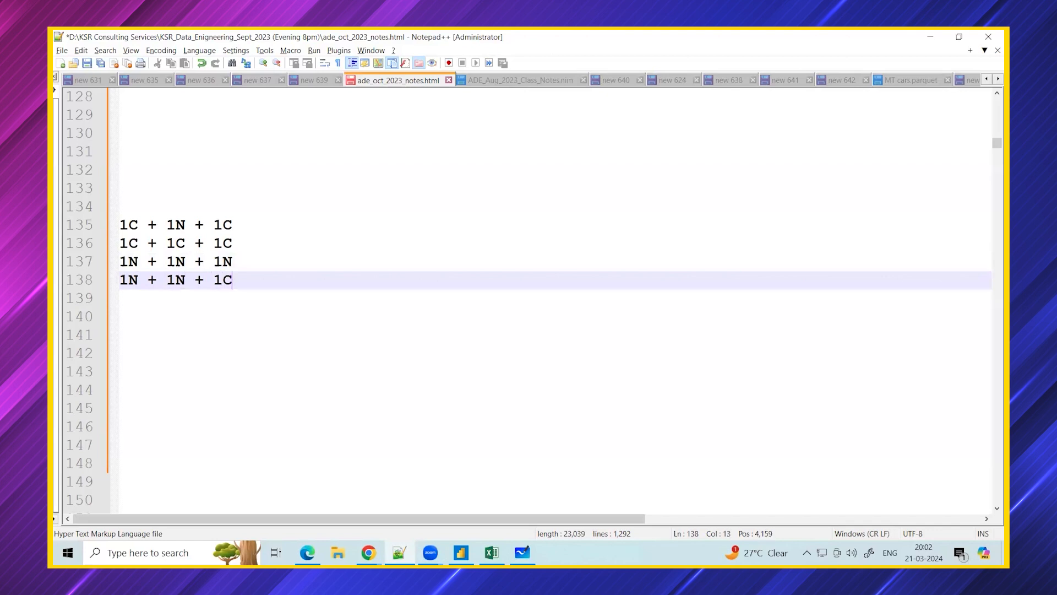
Highlight the combinations on lines 135–138 in turn to compare them
left_click(211, 335)
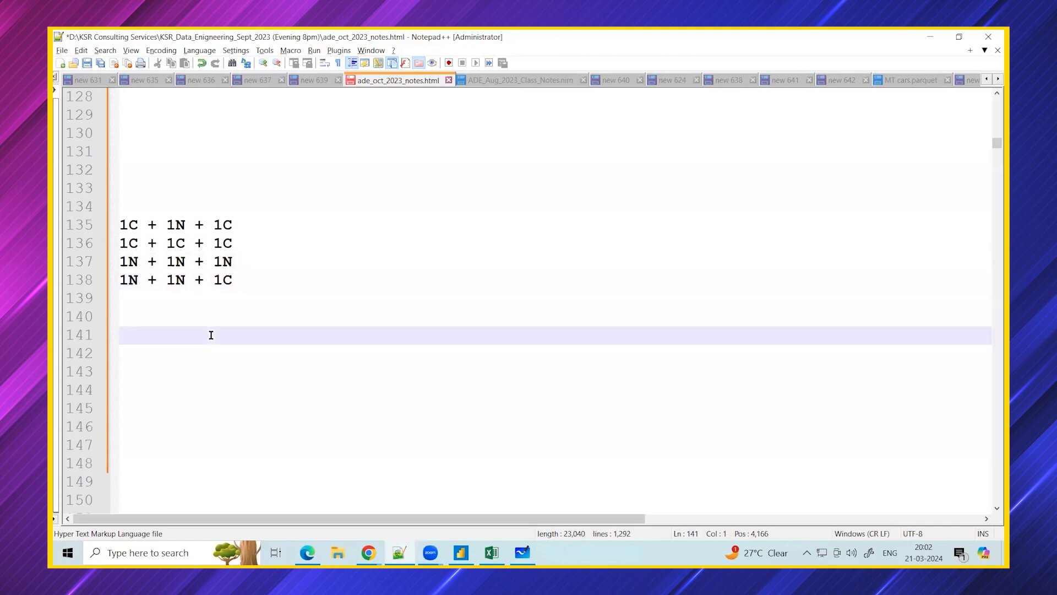
left_click_drag(249, 243, 113, 243)
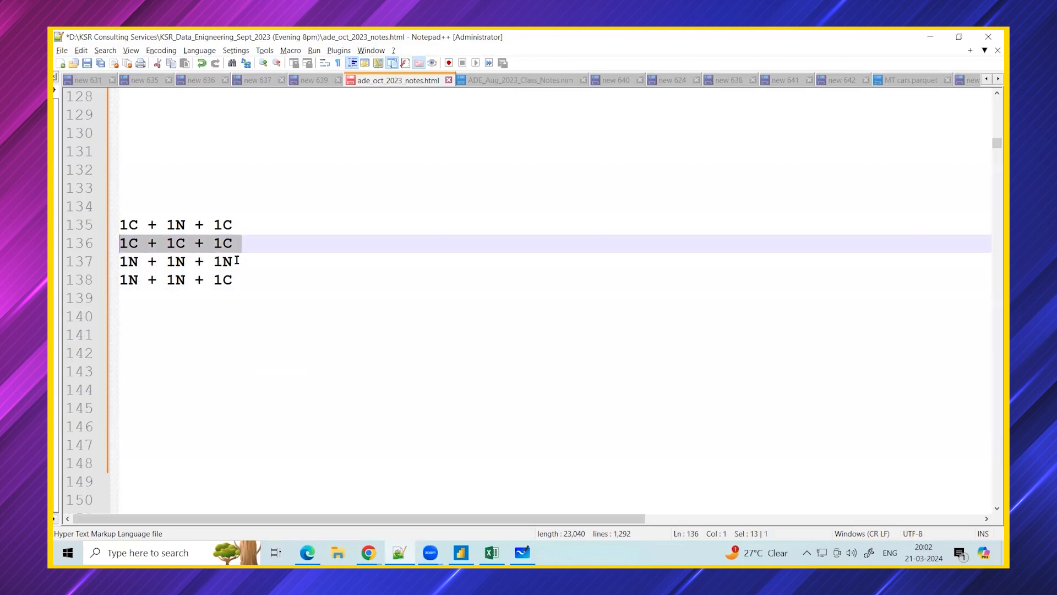
left_click(236, 243)
left_click_drag(238, 261, 121, 245)
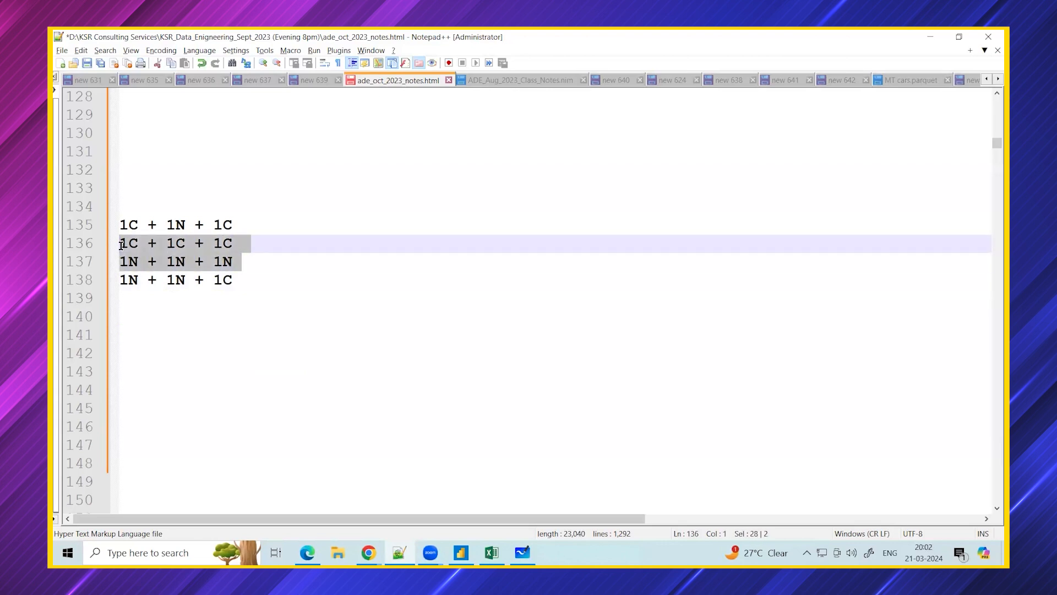
left_click_drag(234, 224, 119, 224)
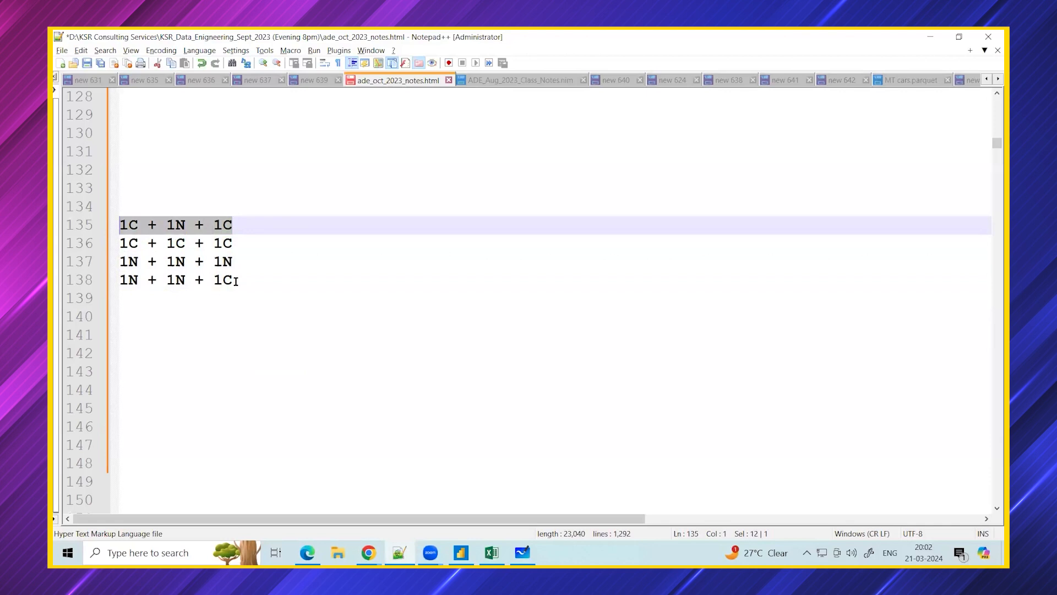
left_click(149, 227)
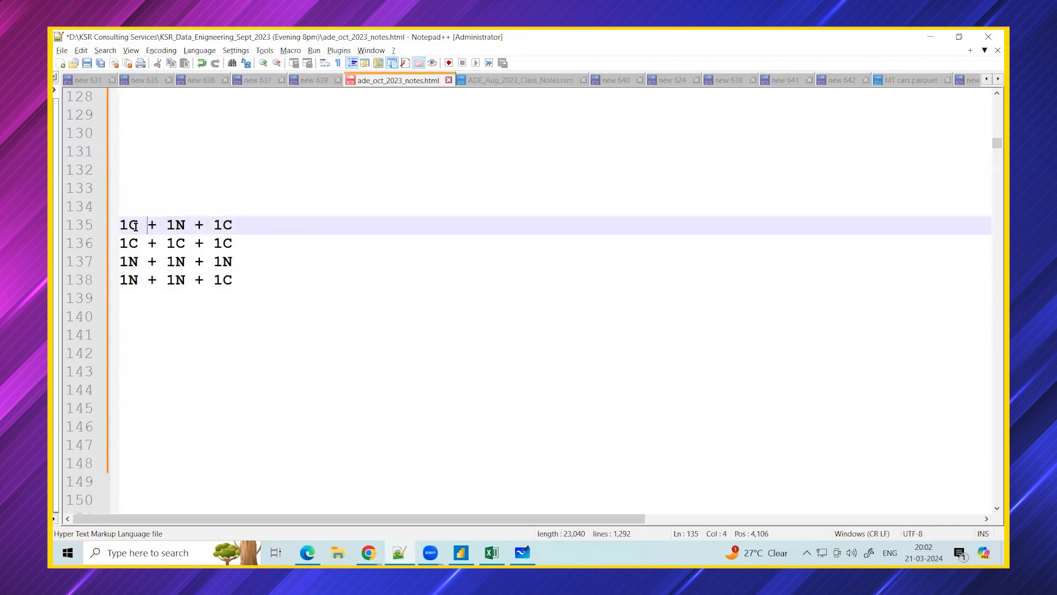
double_click(219, 281)
left_click_drag(186, 281, 120, 281)
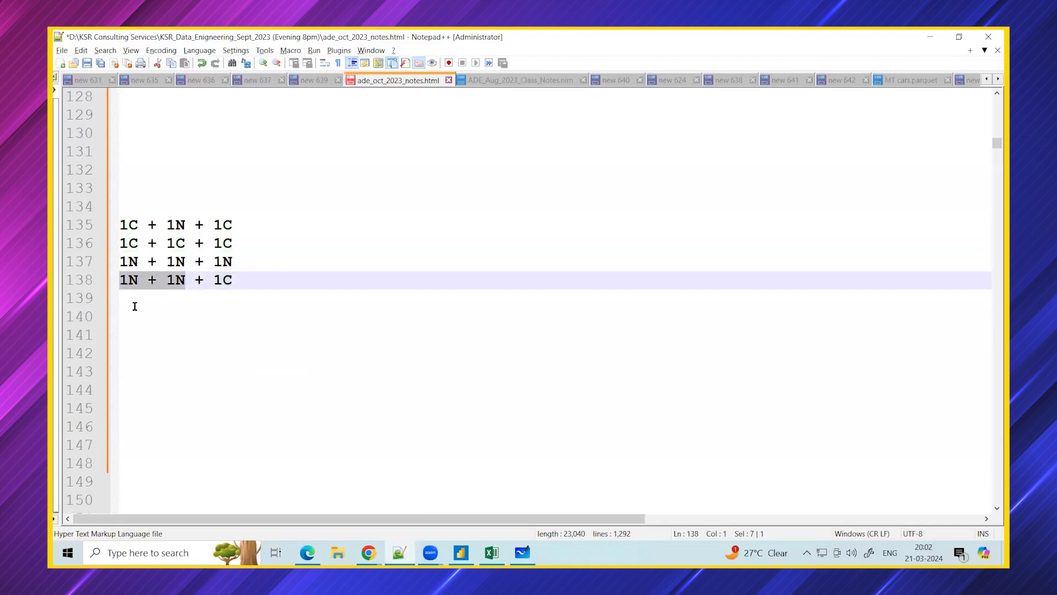
left_click(135, 308)
left_click(275, 302)
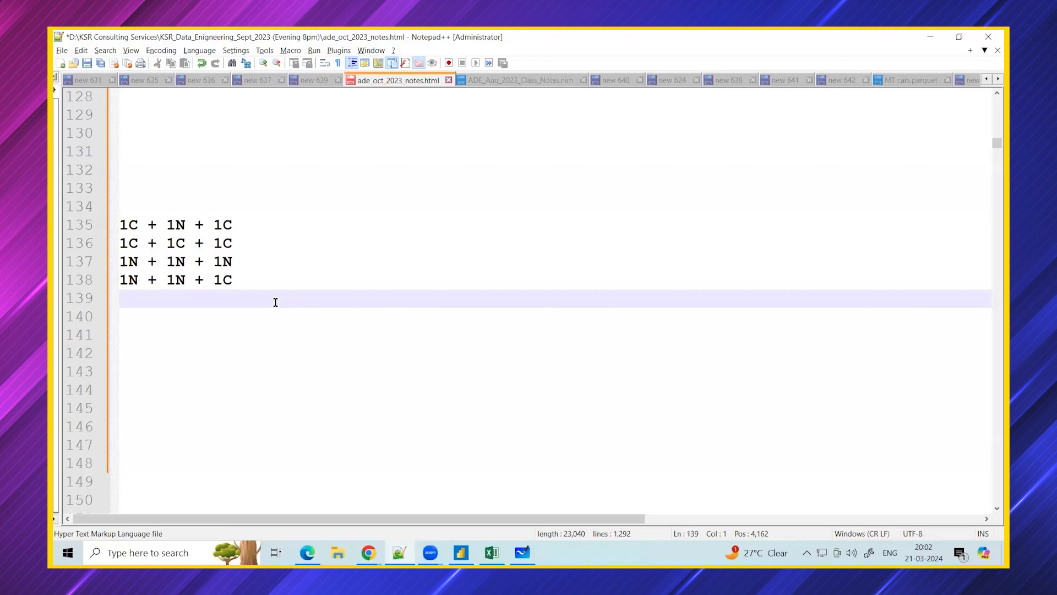
Check the BEST entry in C4, then append '---best fit' to line 135's 1C + 1N + 1C
key("alt+Tab")
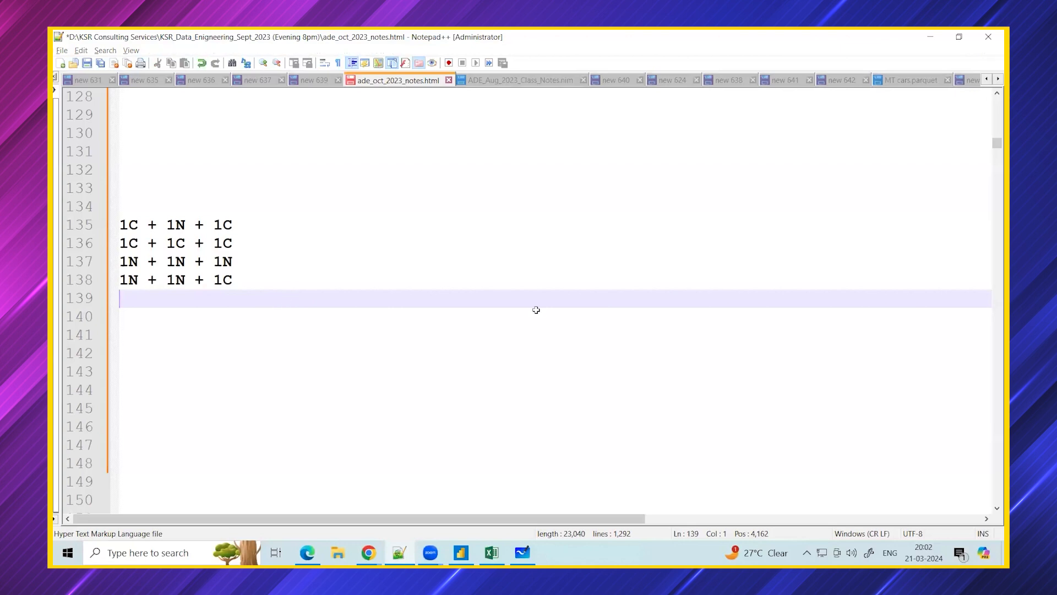
left_click(437, 242)
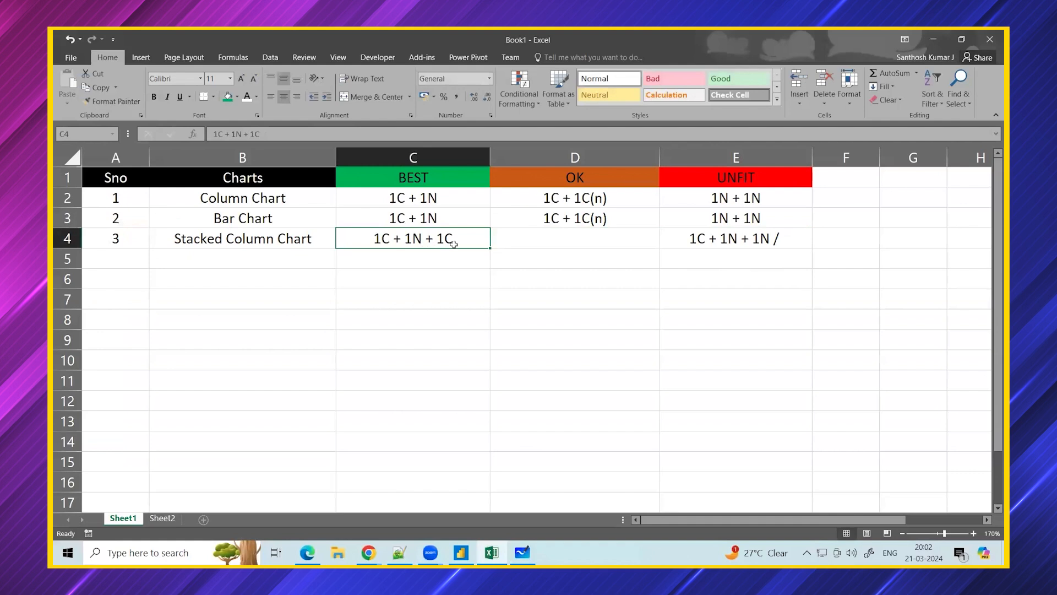
key("alt+Tab")
left_click(283, 227)
type("---best fity")
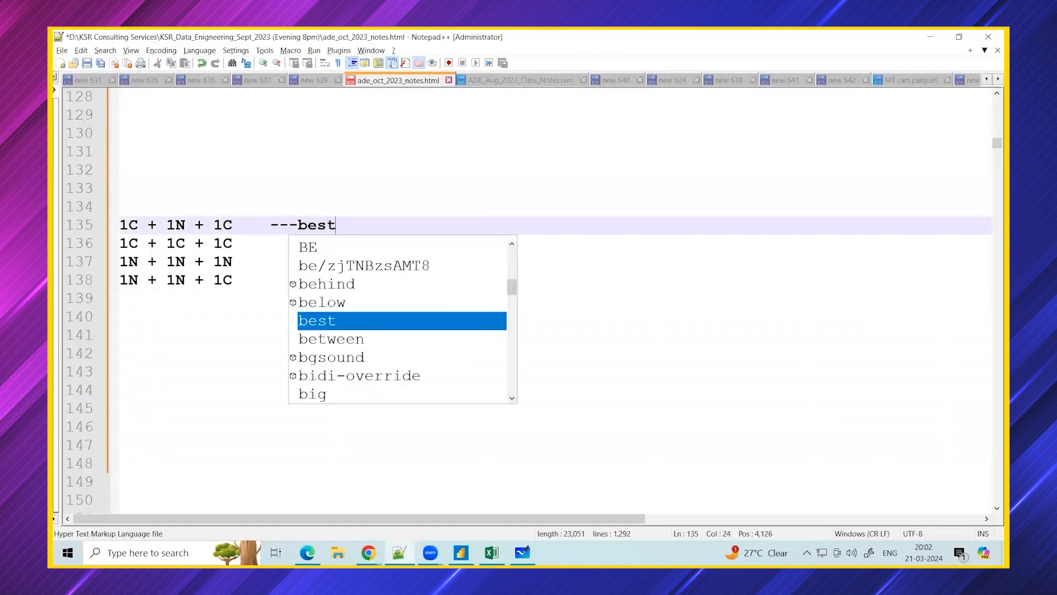
key("BackSpace")
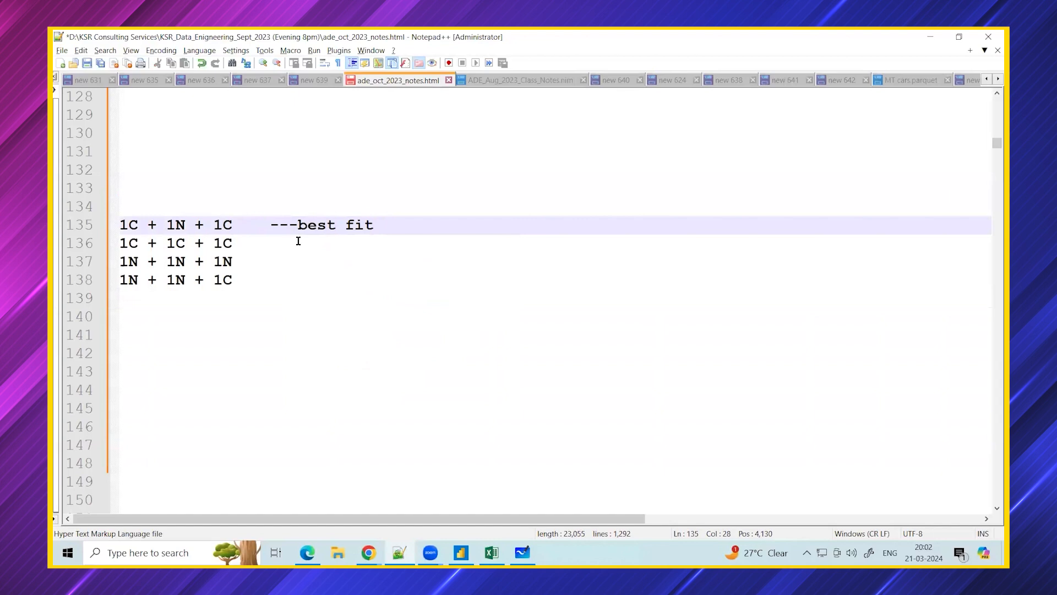
left_click(297, 241)
Append '---unfit' to line 138's 1N + 1N + 1C and highlight line 137
key("alt+Tab")
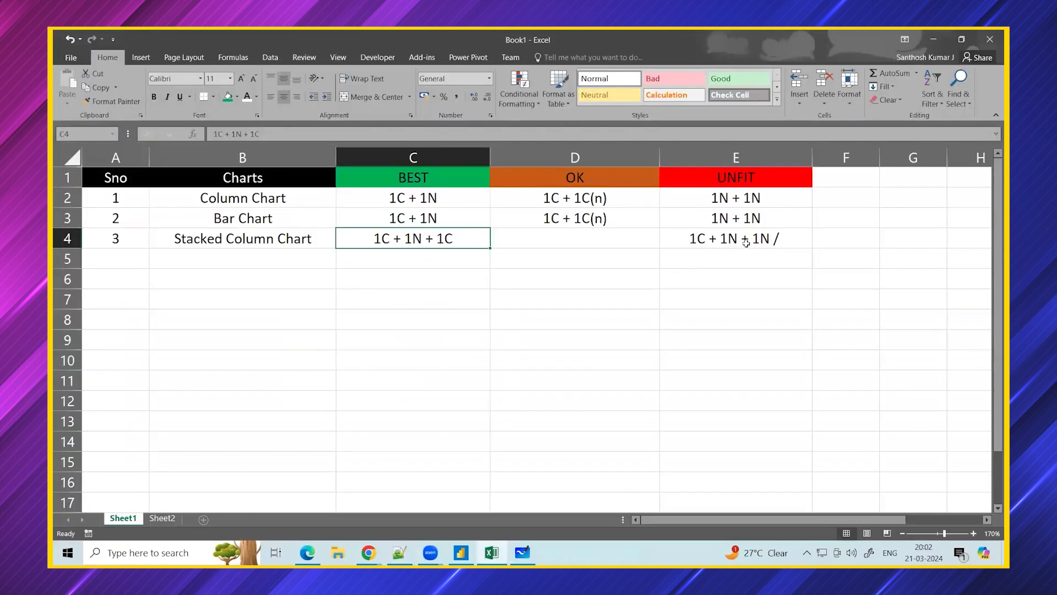
key("alt+Tab")
left_click(280, 280)
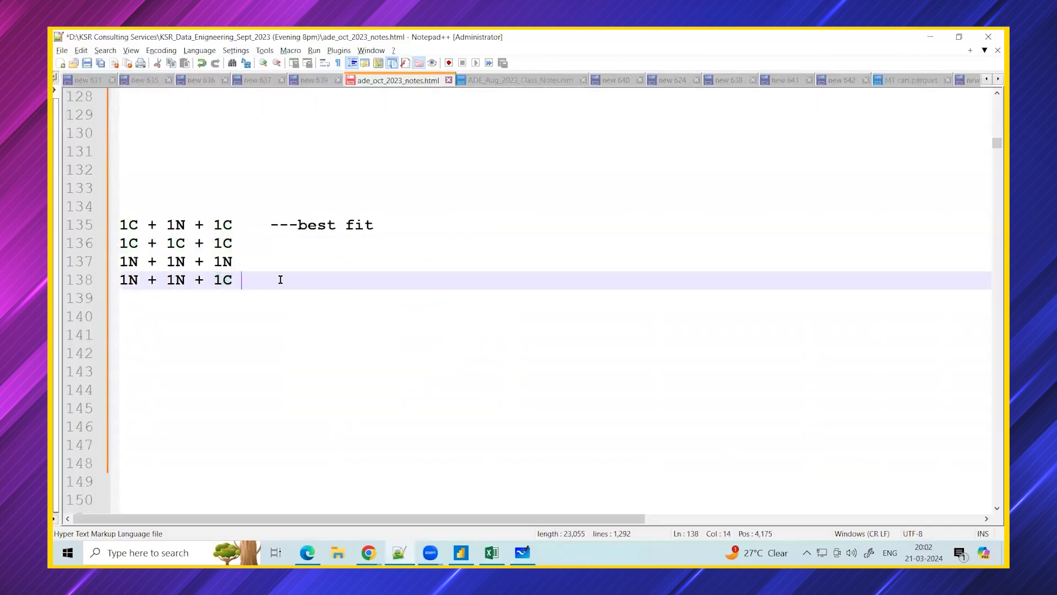
type("---unit")
key("BackSpace")
key("BackSpace")
key("BackSpace")
type("f")
key("BackSpace")
type("nfit")
key("alt+Tab")
key("alt+Tab")
left_click_drag(234, 262, 119, 262)
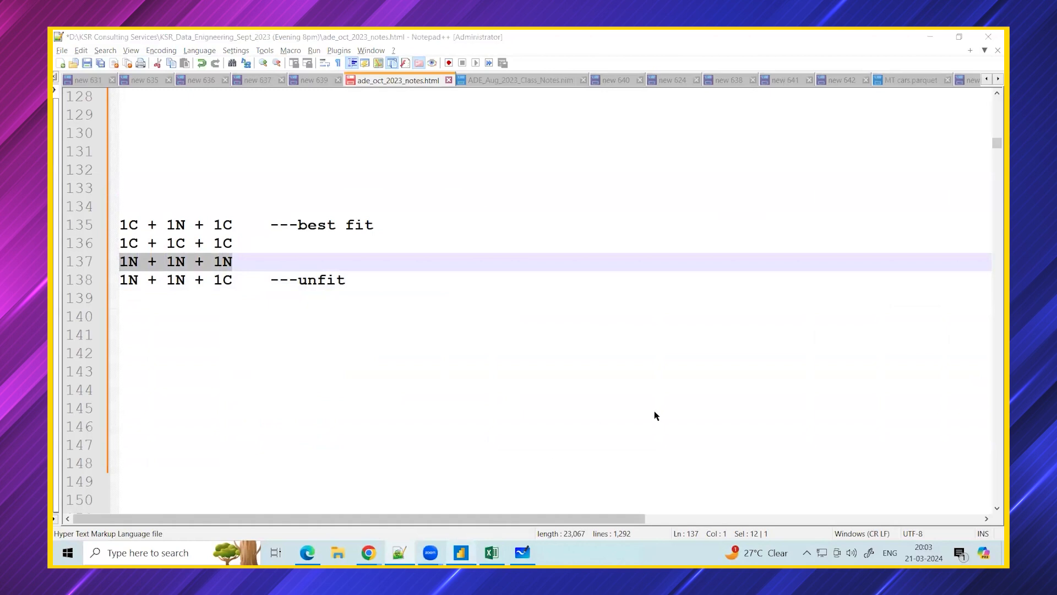
key("alt+Tab")
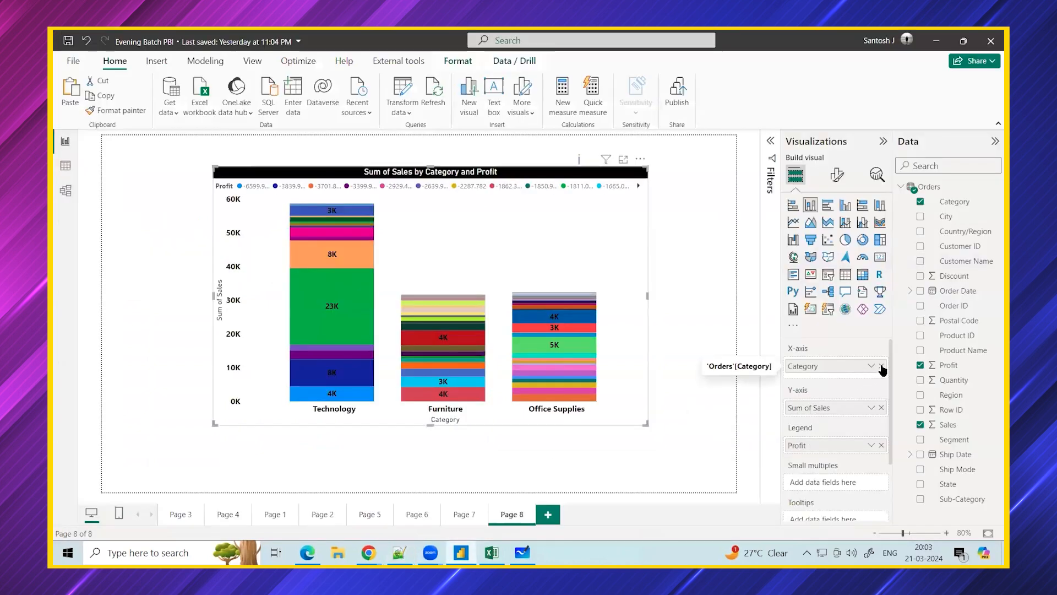
Replace Category with Quantity on the stacked column chart's X-axis
left_click(881, 367)
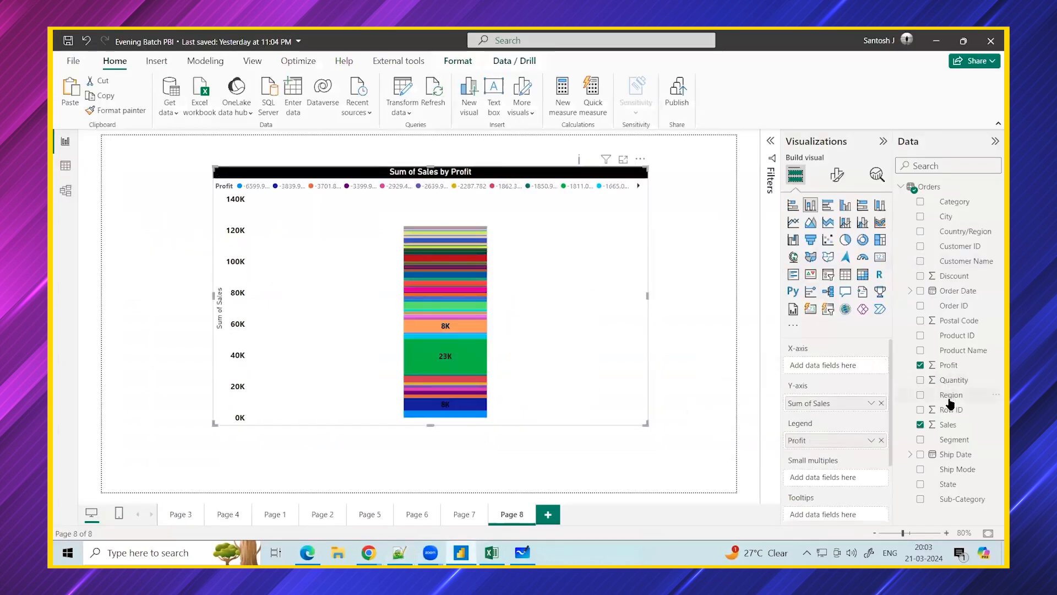
left_click(951, 381)
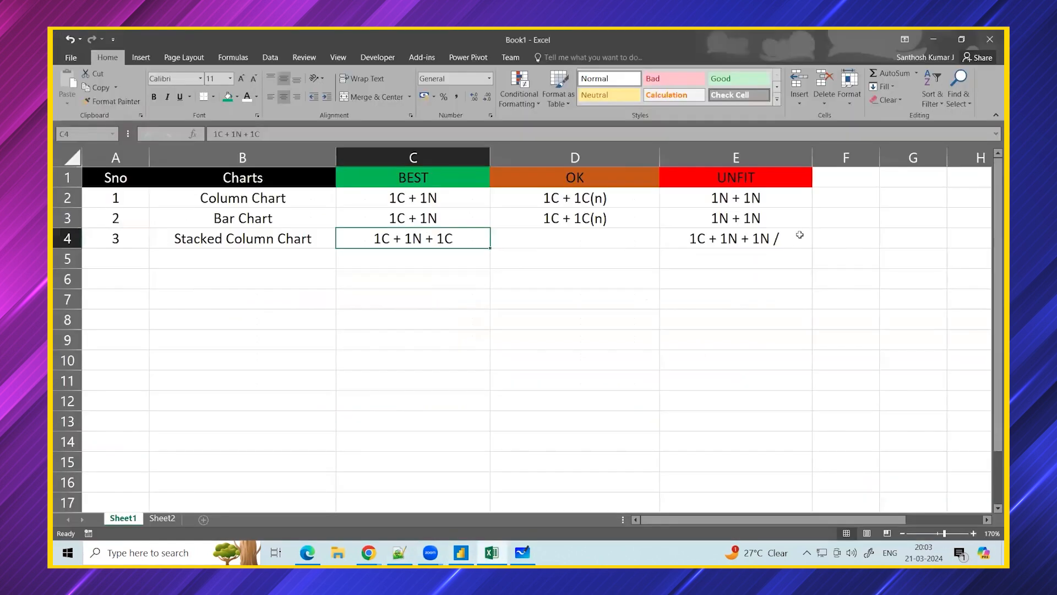
Complete E4 as '1C + 1N + 1N / 1N + 1N + 1N' and auto-fit column E
left_click(800, 234)
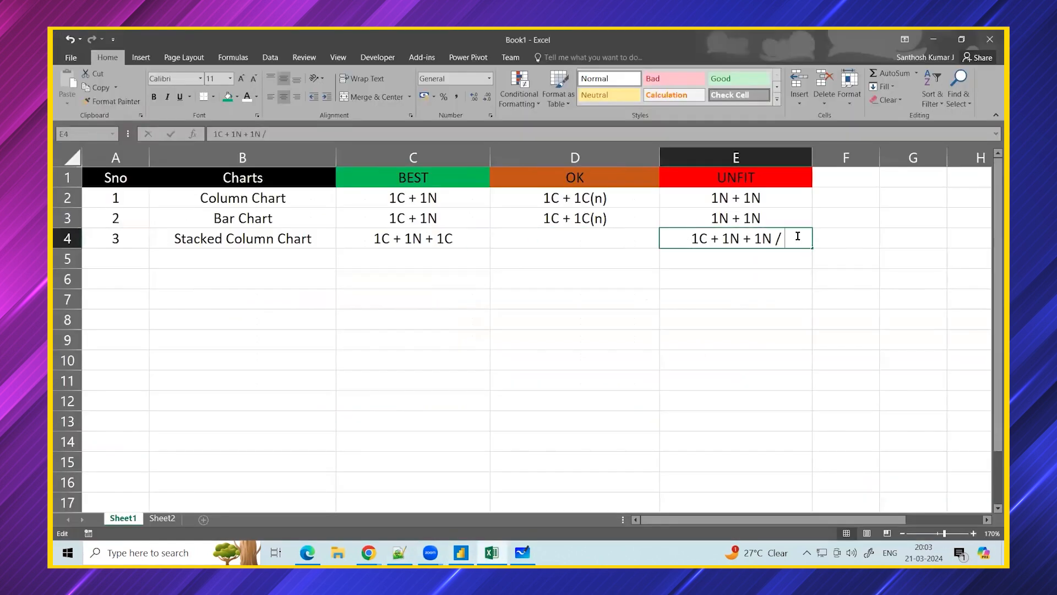
double_click(798, 235)
type("1N + 1N + !")
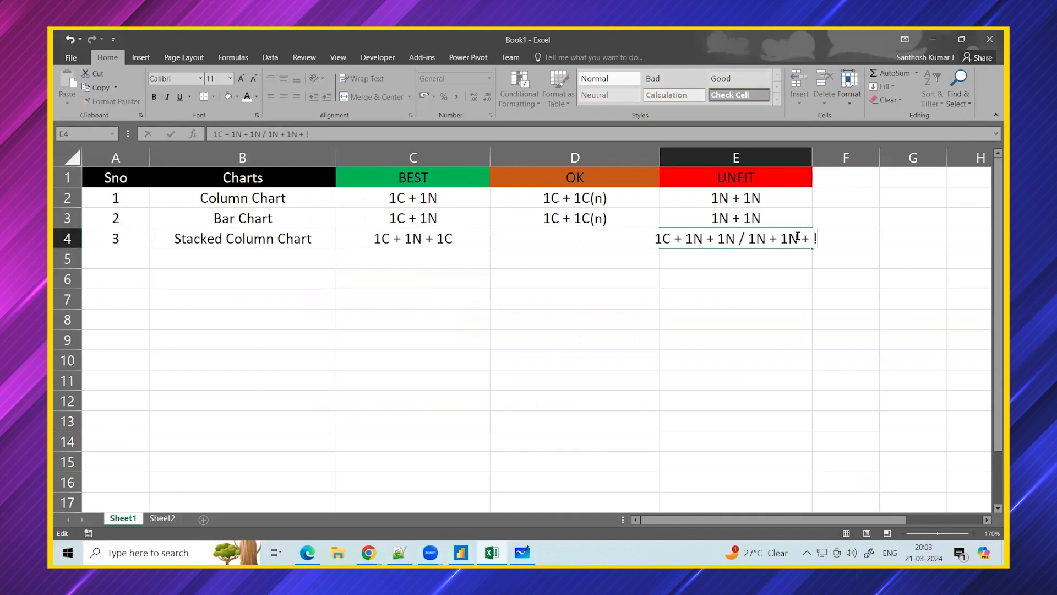
key("BackSpace")
type("1N")
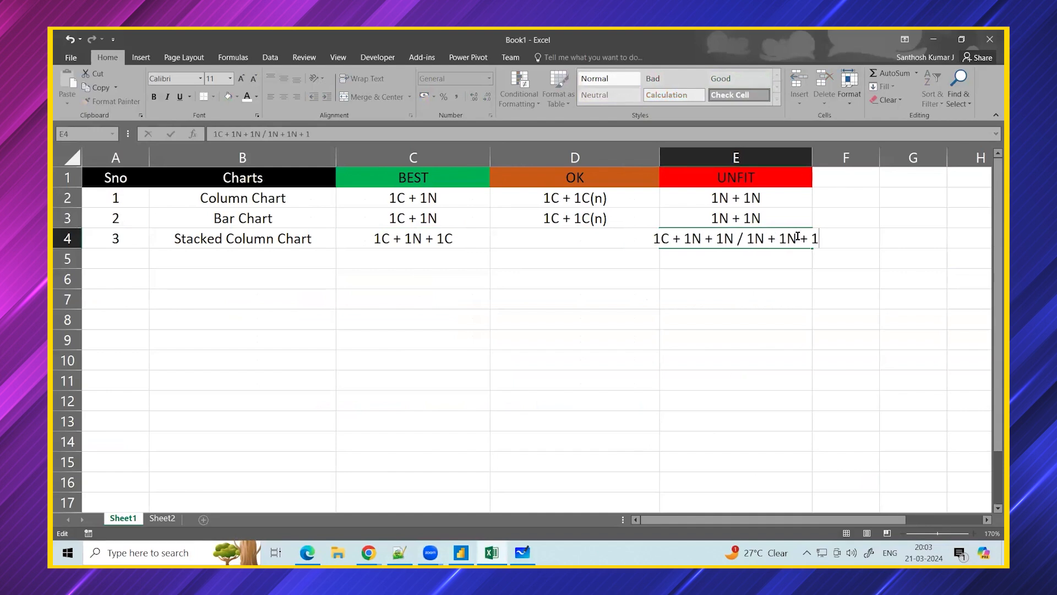
left_click(774, 341)
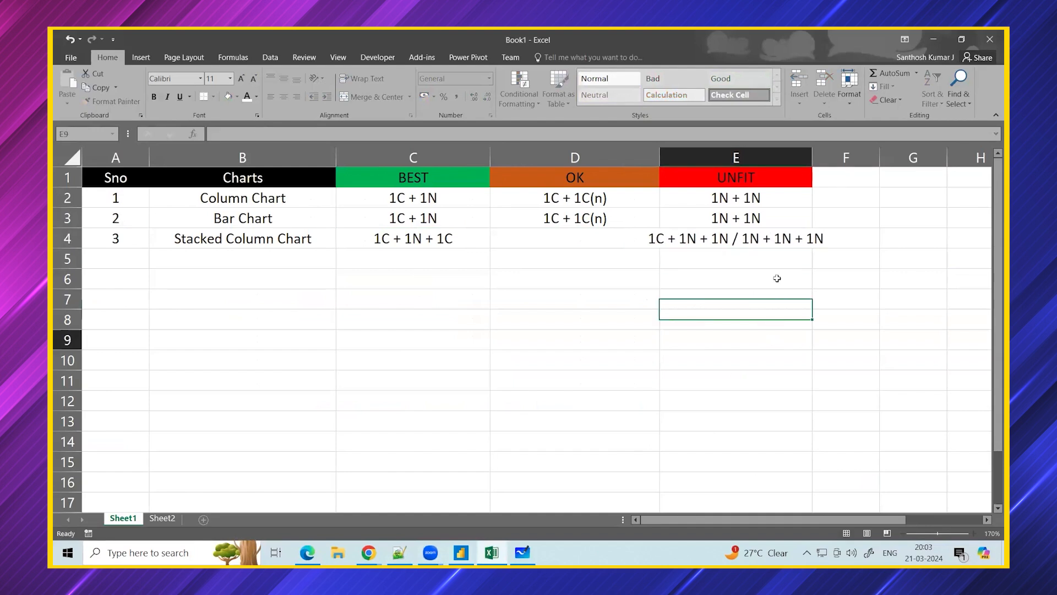
double_click(813, 158)
left_click(772, 322)
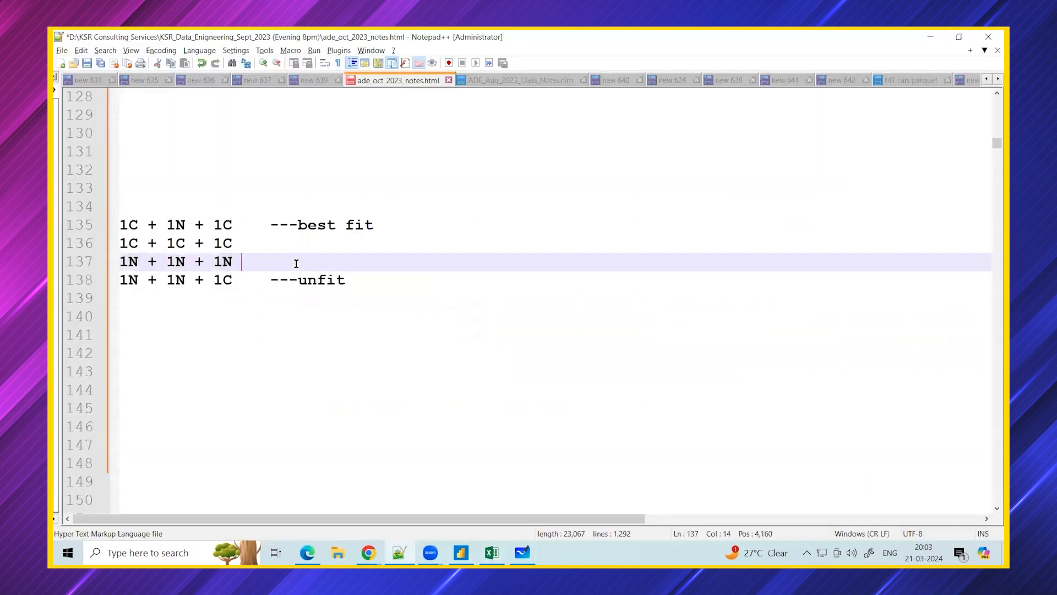
Add another '---unfit' label in the Notepad++ notes, then return to Power BI
key("alt+Tab")
type("---unfit")
left_click(245, 244)
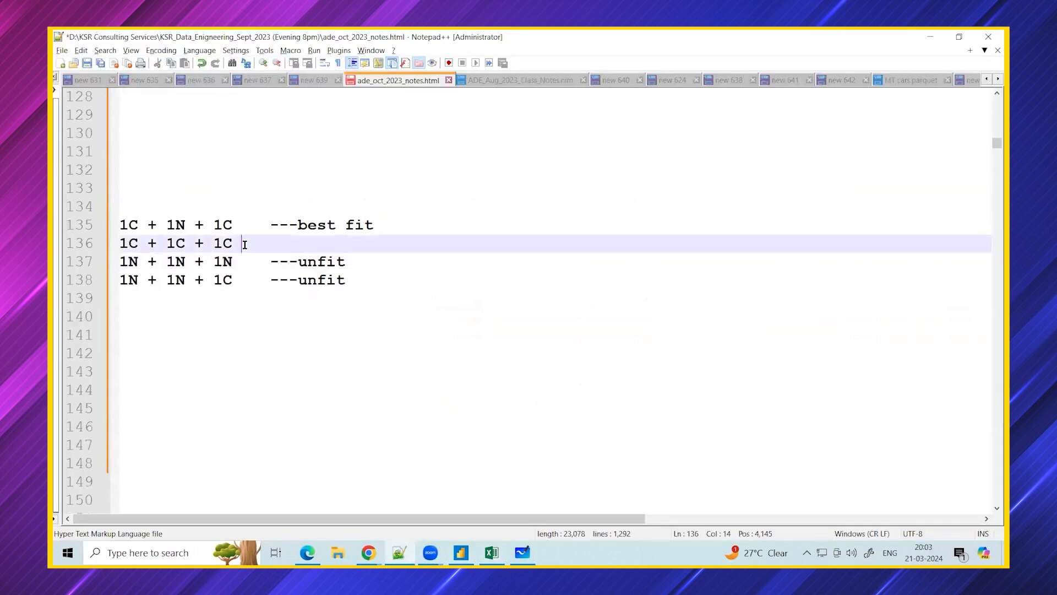
key("alt+Tab")
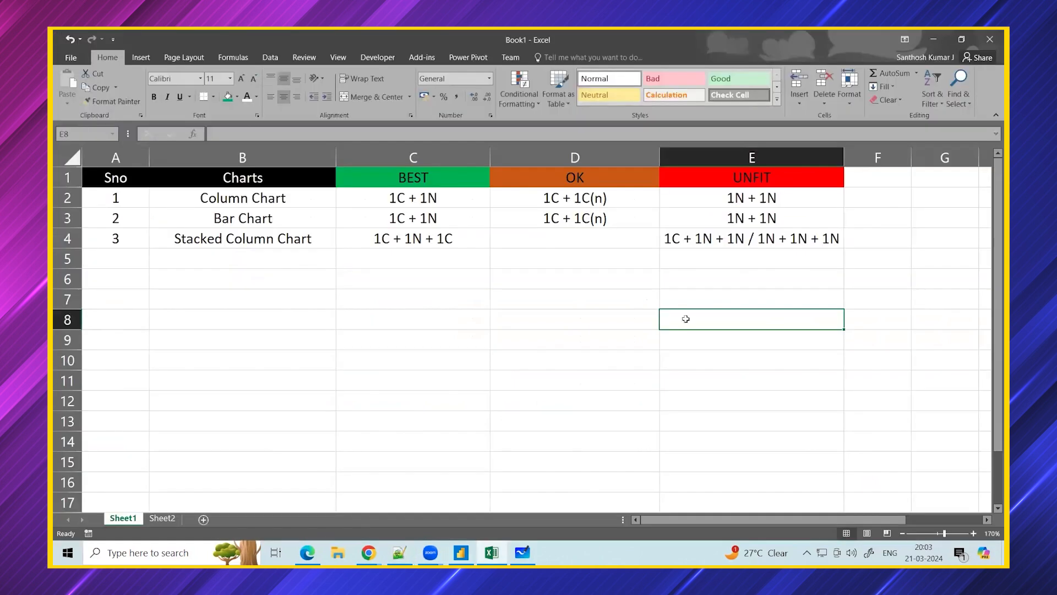
left_click(461, 553)
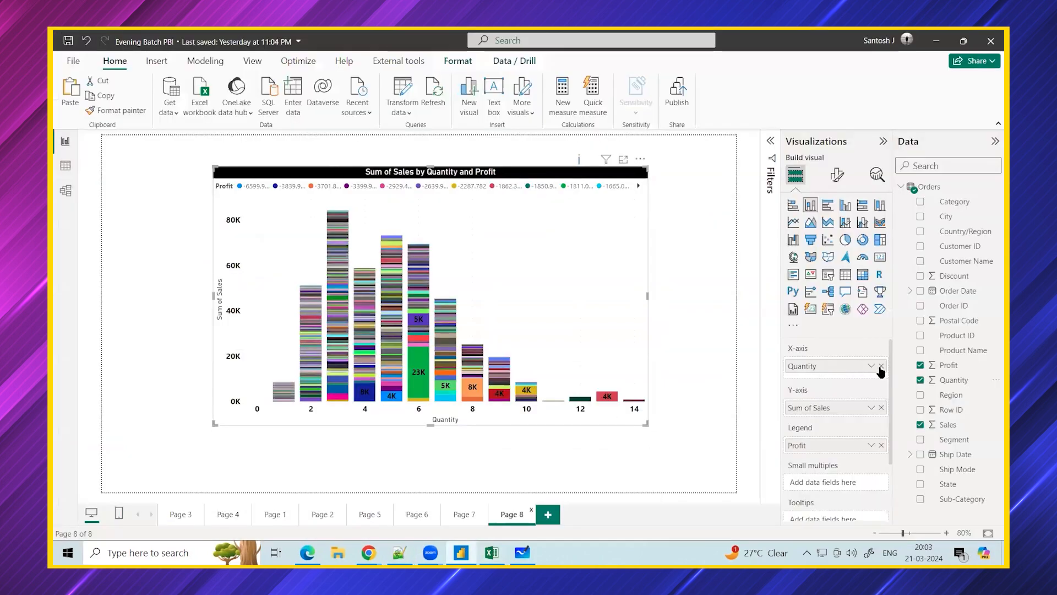
Put Category on the X-axis, Region in Legend, Count of Customer Name as values, and enlarge the chart
left_click(882, 366)
left_click_drag(955, 204, 845, 368)
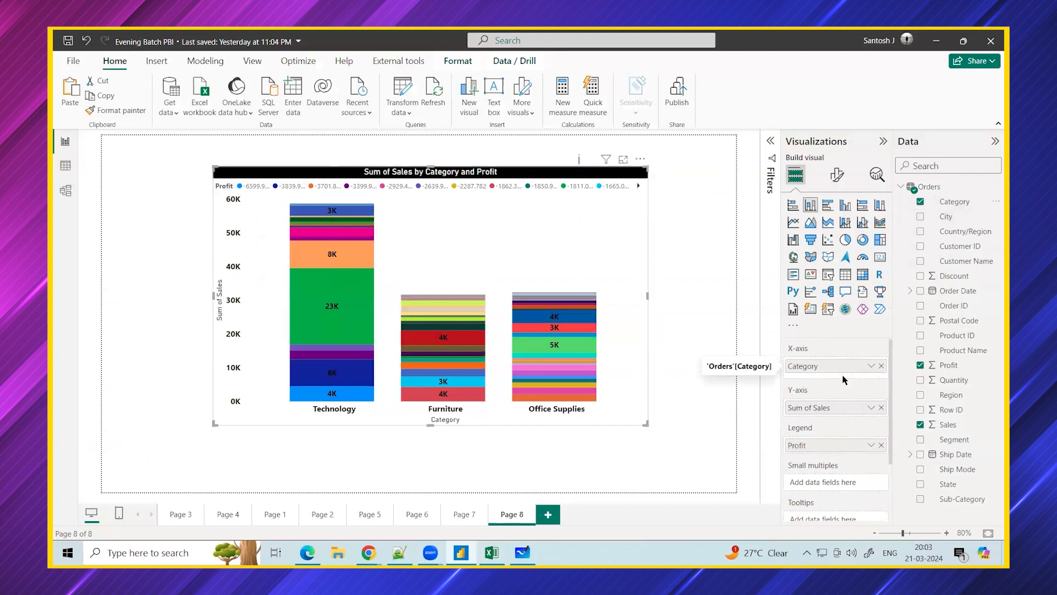
left_click(881, 407)
left_click(882, 445)
left_click_drag(954, 397, 828, 445)
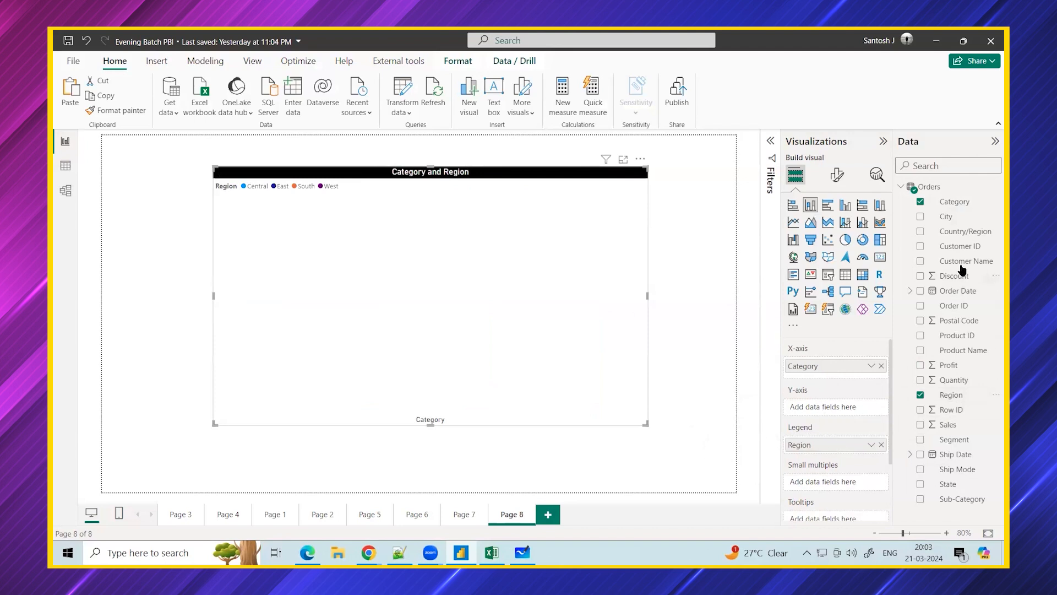
left_click_drag(964, 262, 858, 408)
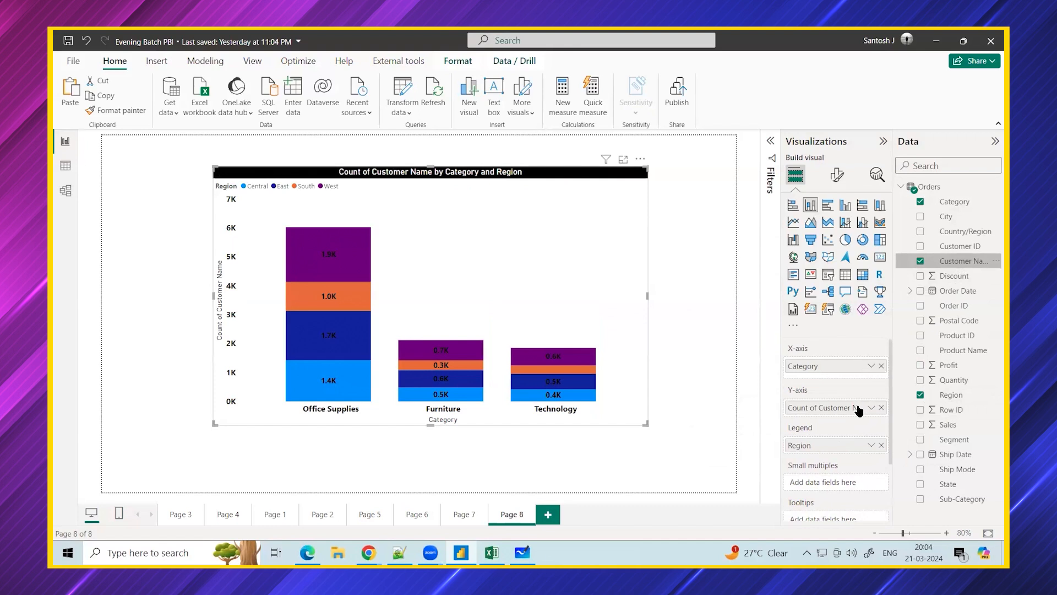
left_click_drag(646, 426, 654, 473)
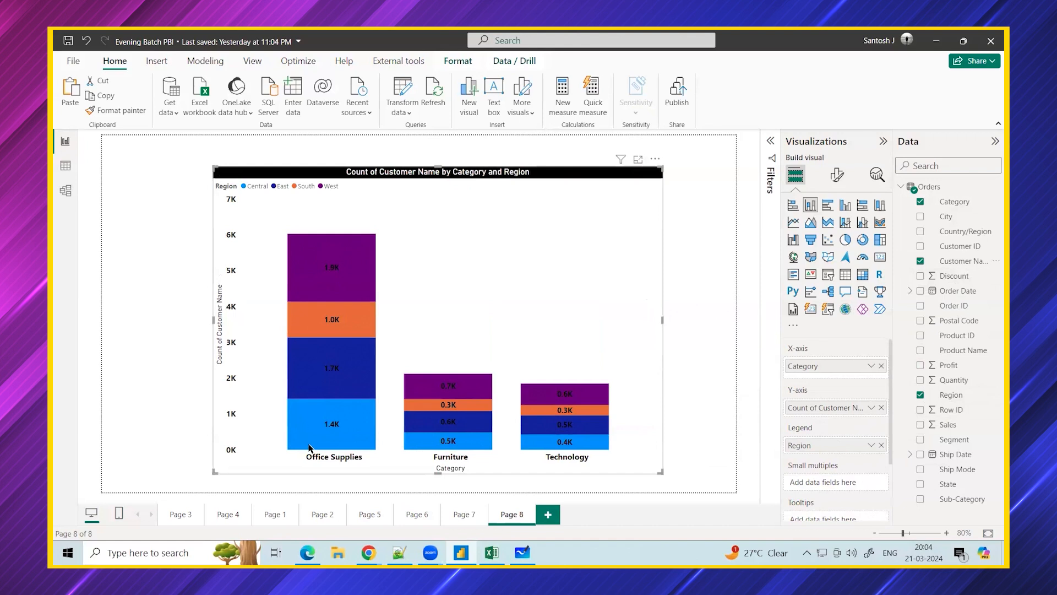
mouse_move(338, 290)
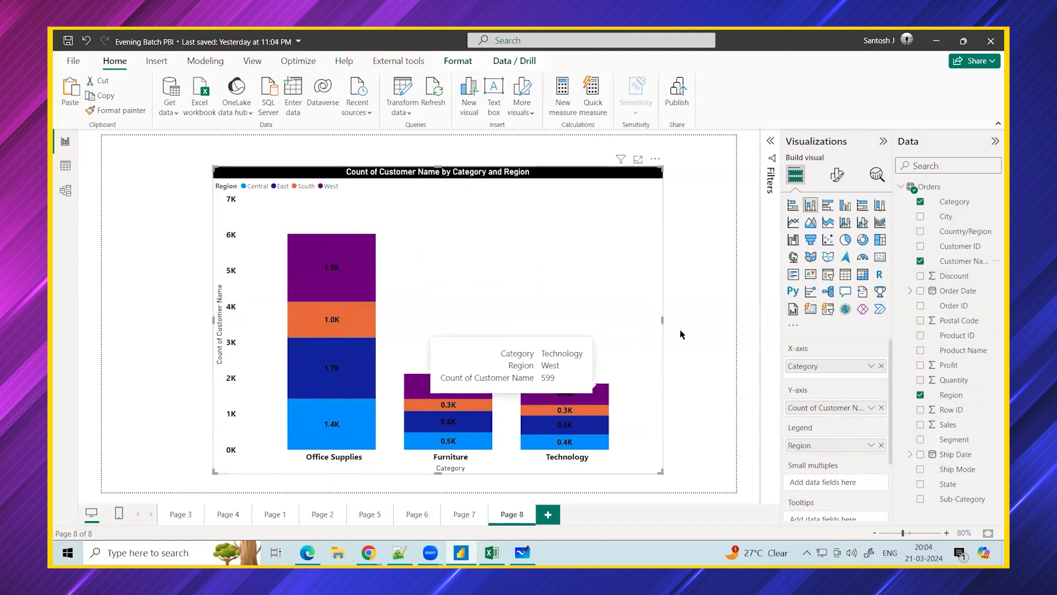
Enter '1C + 1C(n) + 1C' in cell D4 under OK for Stacked Column Chart
key("alt+Tab")
left_click(586, 244)
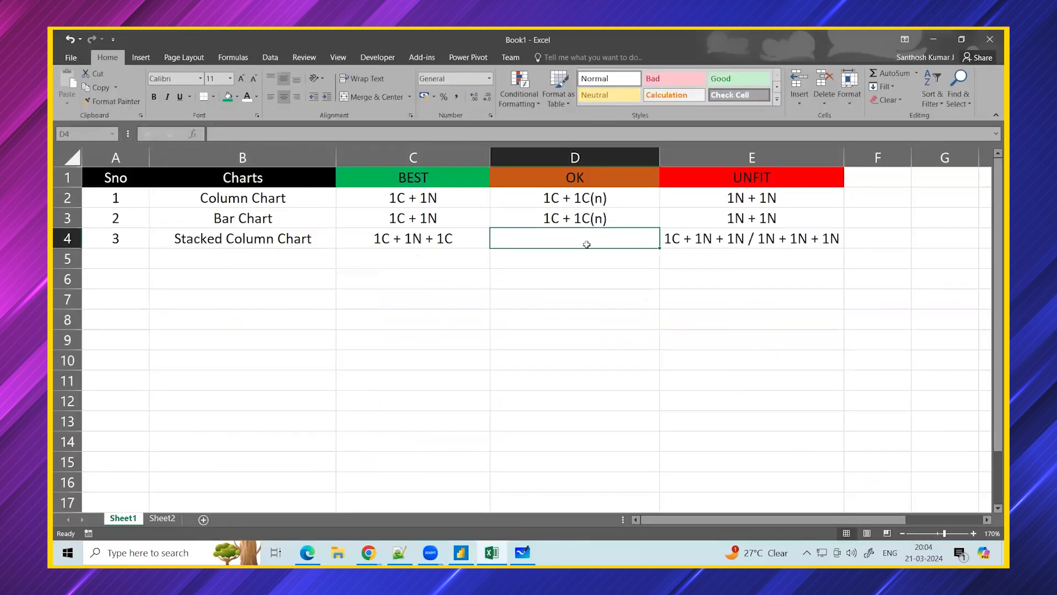
key("alt+Tab")
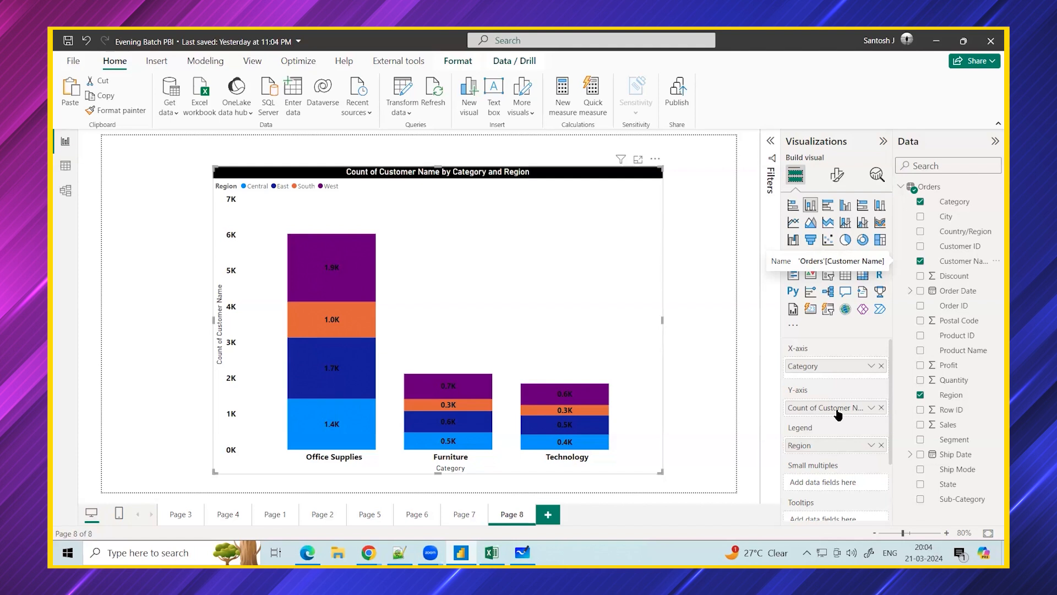
key("alt+Tab")
type("1")
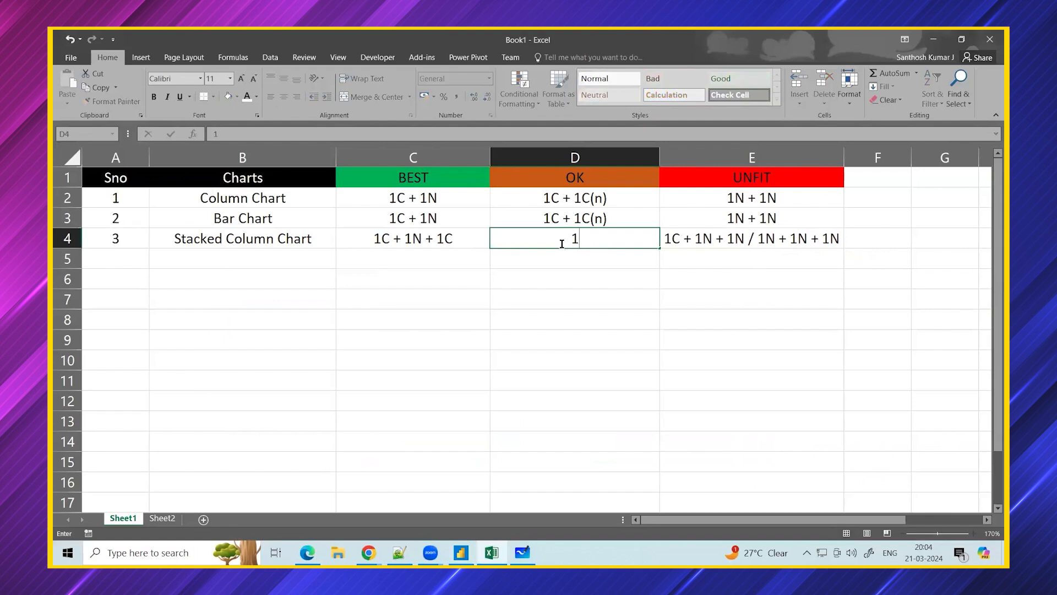
type("C +")
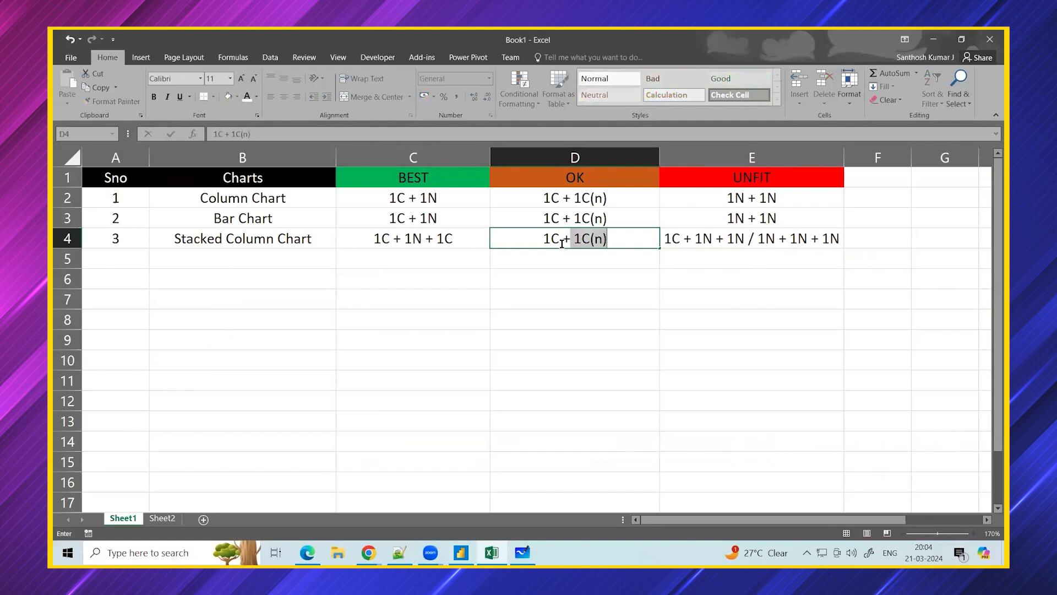
key("alt+Tab")
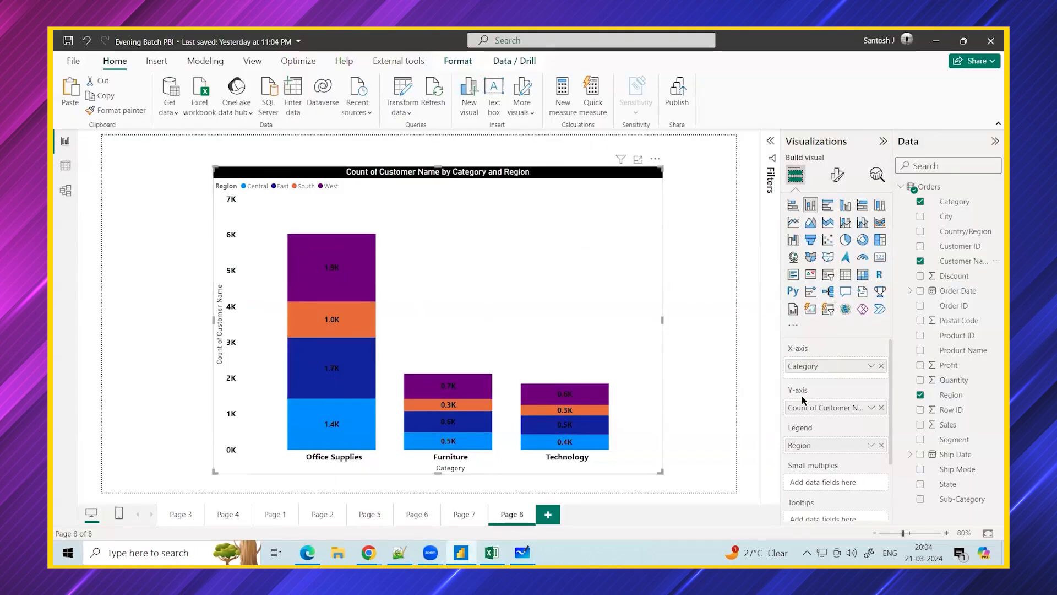
key("alt+Tab")
left_click(617, 241)
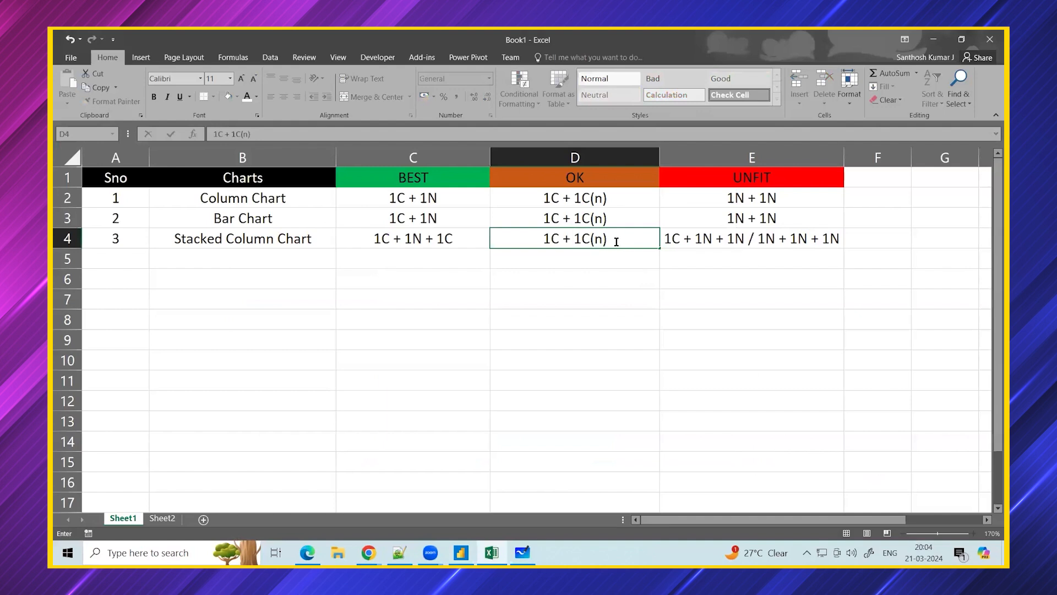
type("+ 1")
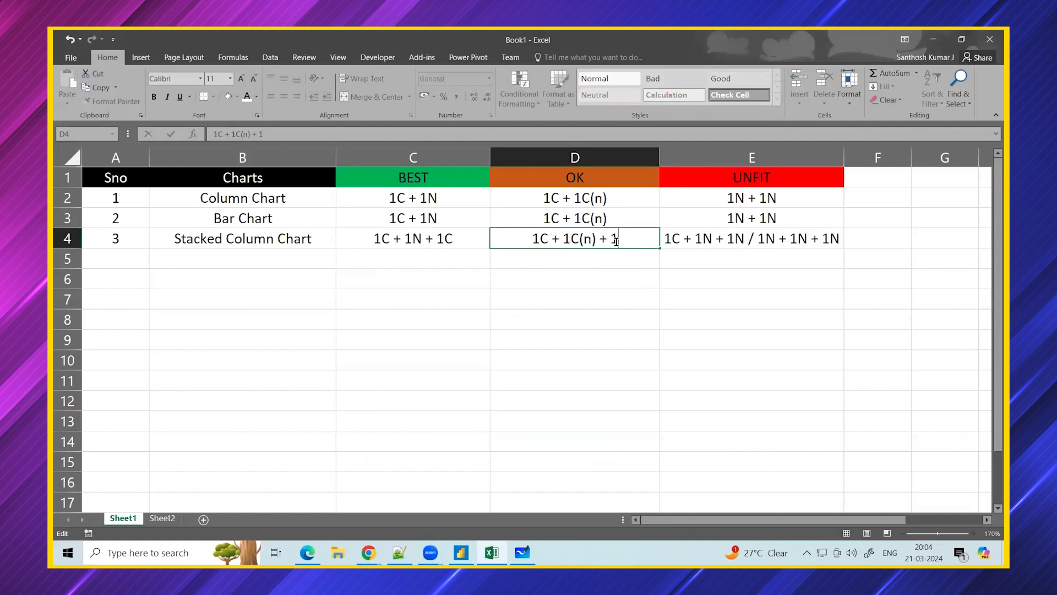
type("C")
left_click(577, 303)
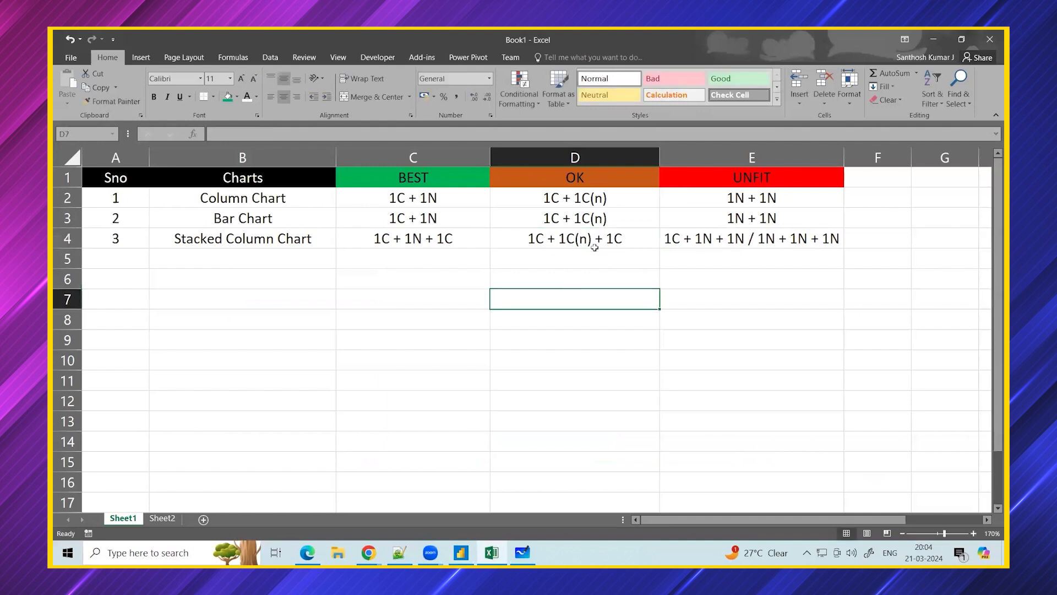
Review the Bar Chart and Column Chart rows of the comparison table, then return to Power BI
left_click(596, 272)
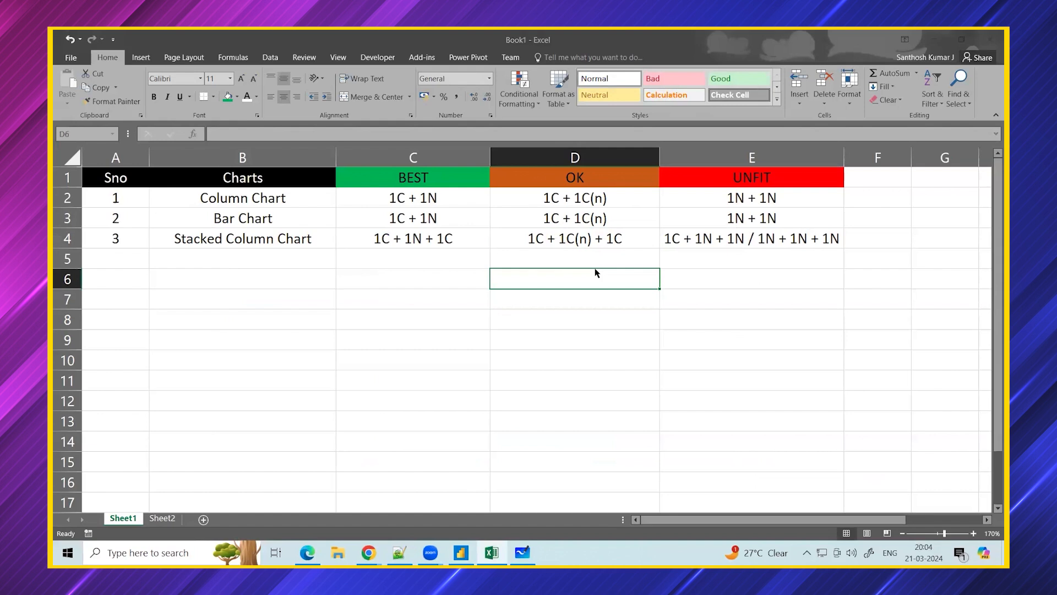
key("alt+Tab")
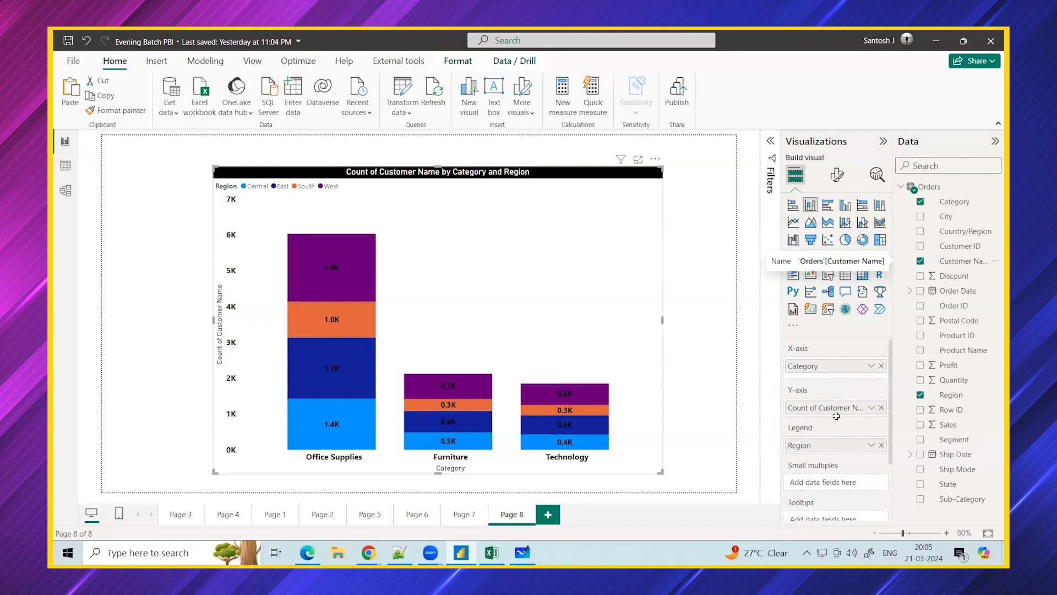
key("alt+Tab")
left_click(128, 323)
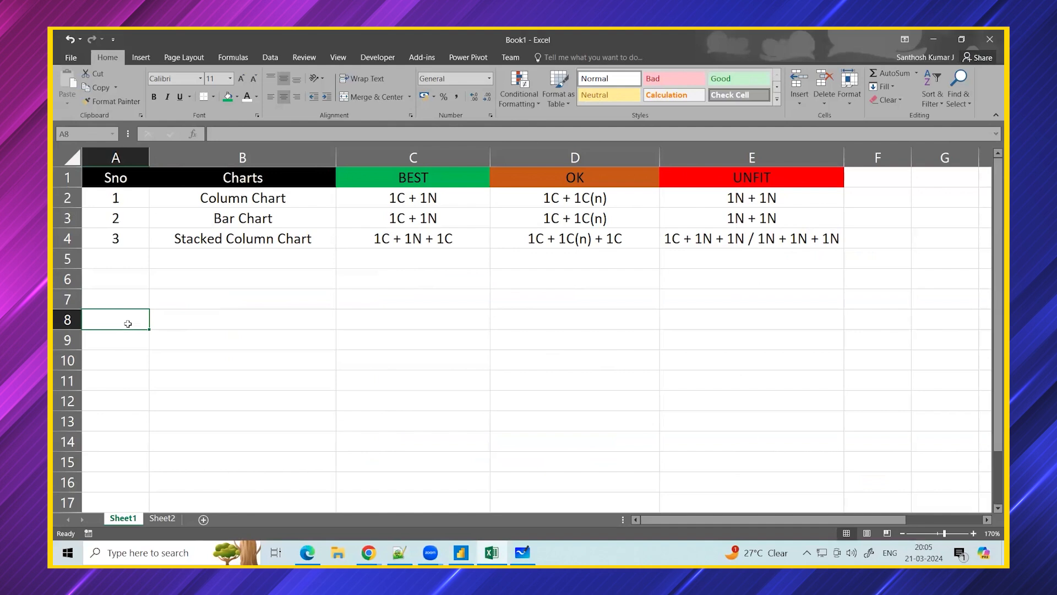
left_click(212, 210)
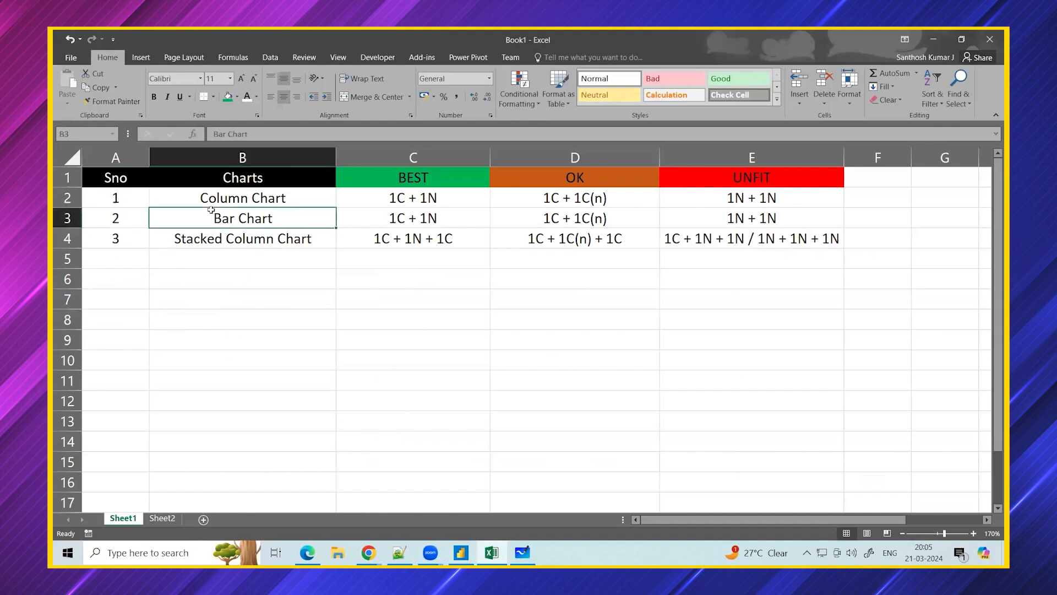
left_click(220, 203)
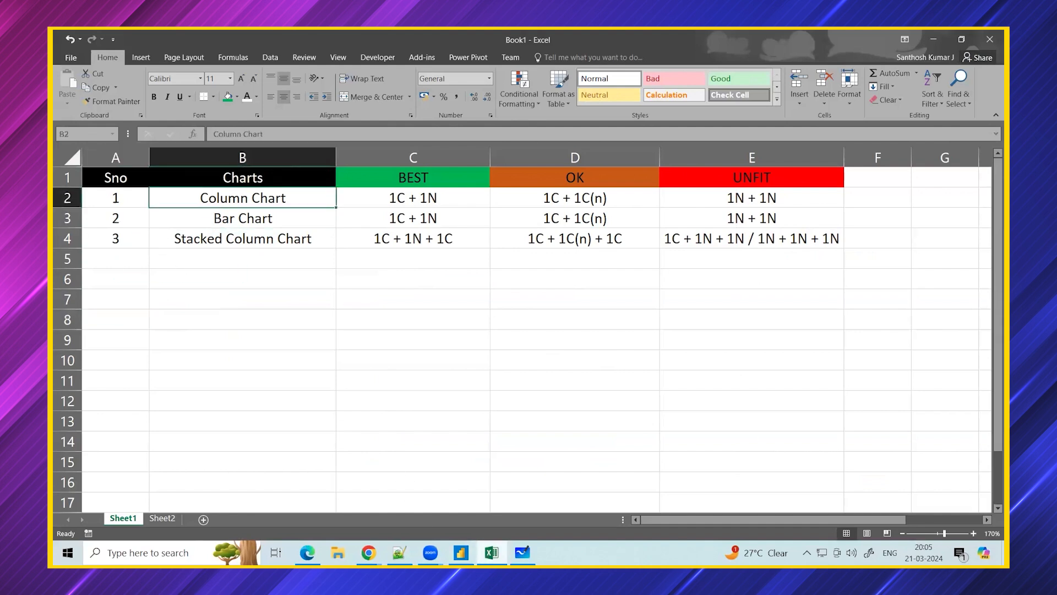
left_click(491, 553)
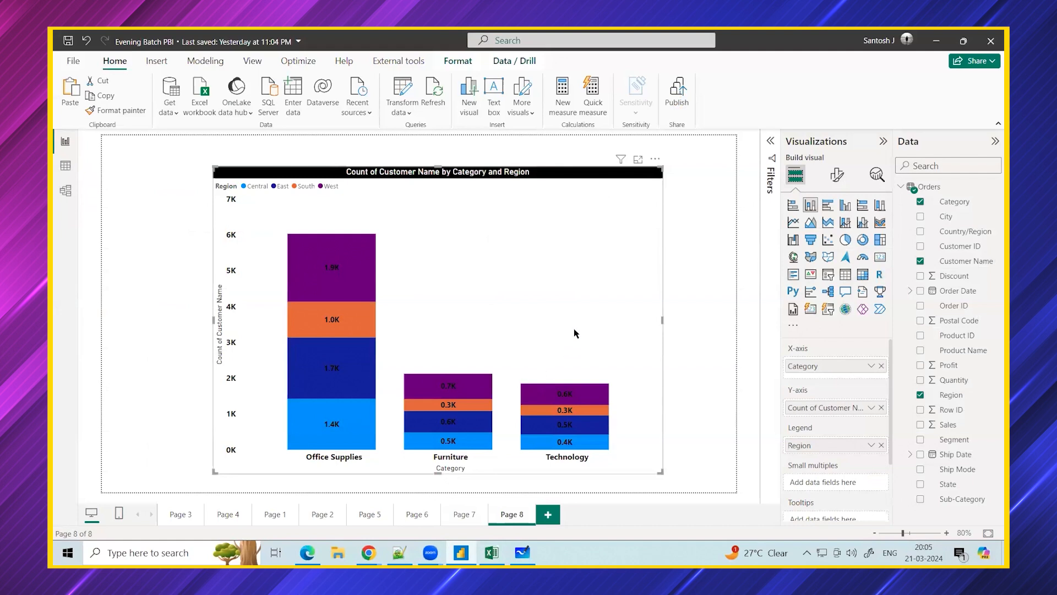
Swap Count of Customer Name for Sum of Sales on the Y-axis and remove Region from the Legend
left_click(882, 408)
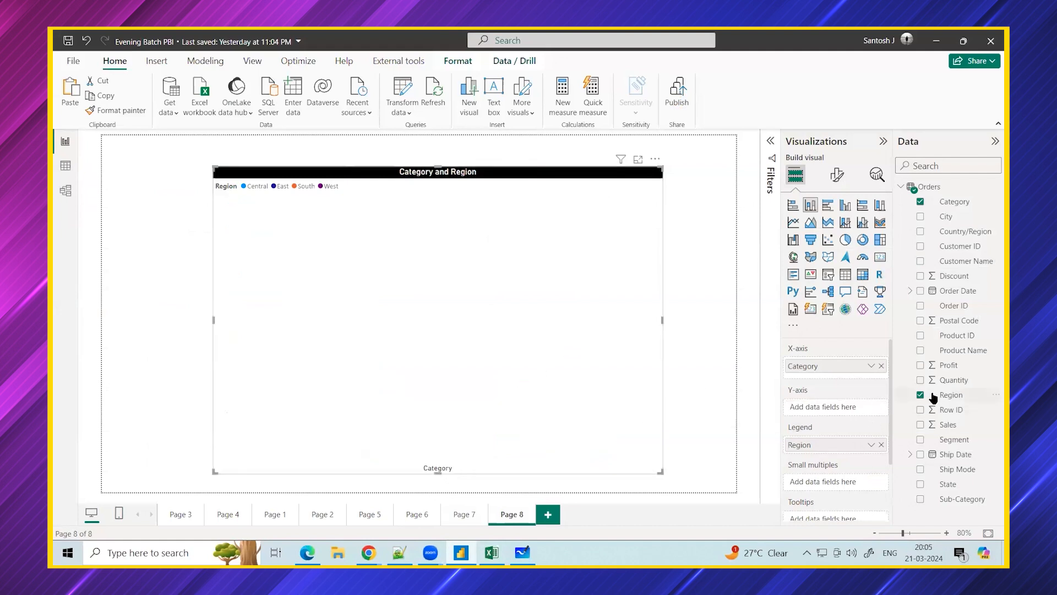
left_click_drag(948, 424, 830, 410)
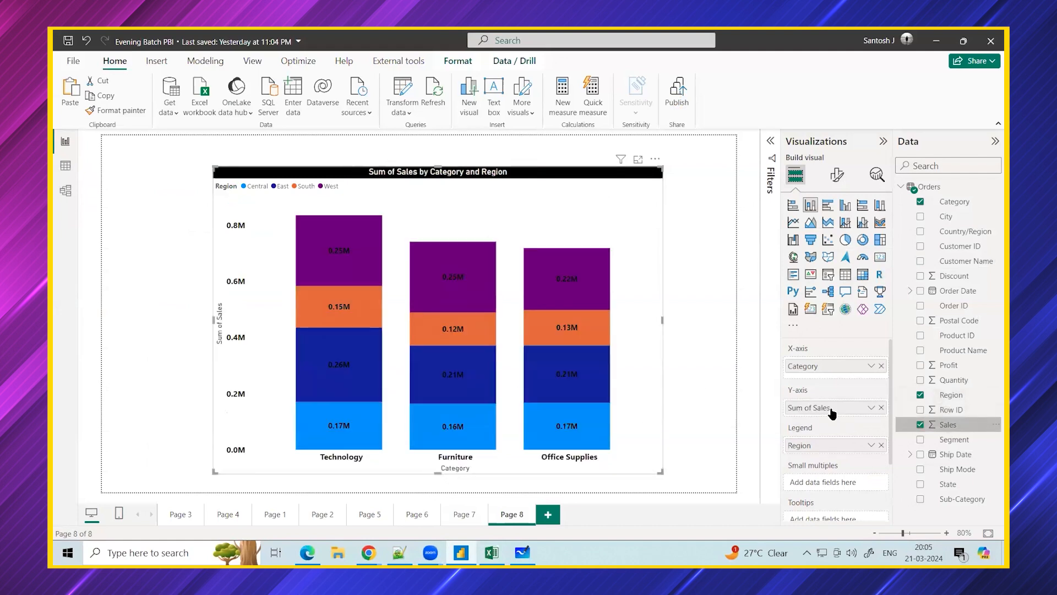
left_click(881, 446)
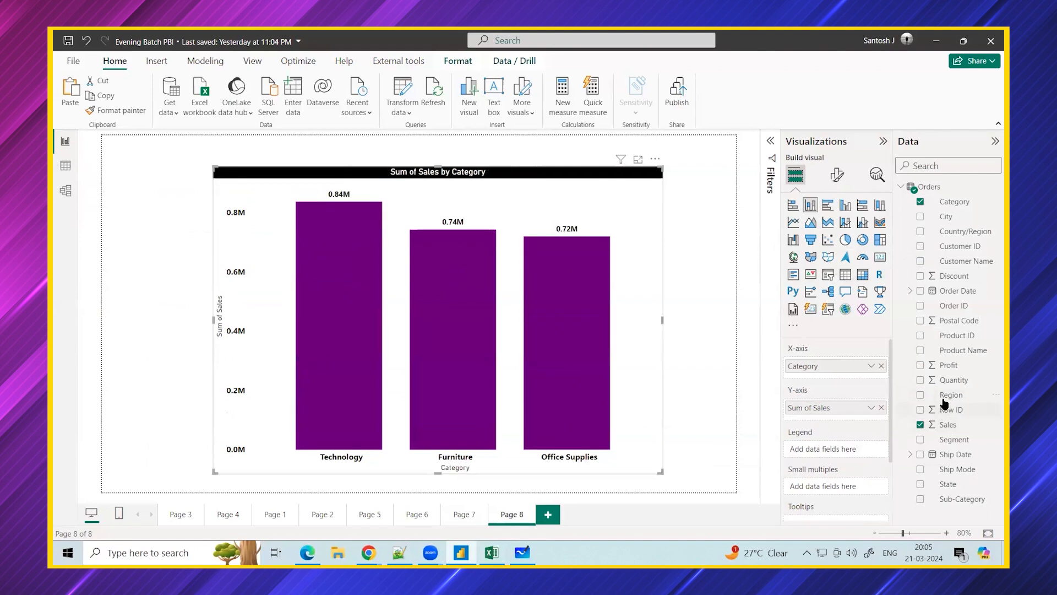
left_click_drag(955, 396, 880, 446)
left_click(881, 446)
Try Segment, Region and Profit as the Sales-by-Category chart's legend, removing each in turn
left_click_drag(957, 440, 845, 448)
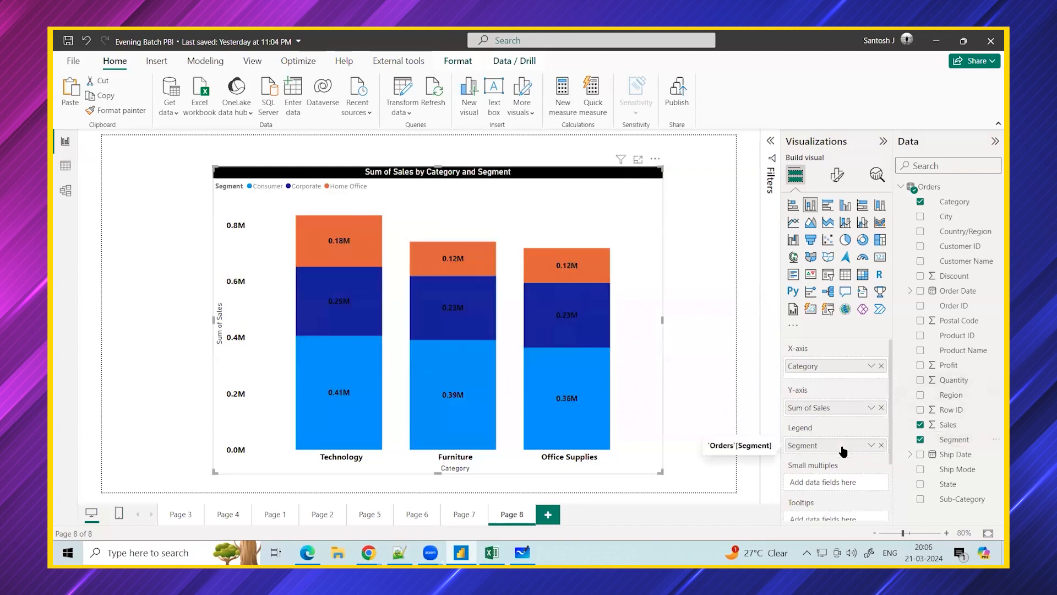
left_click(881, 445)
left_click_drag(969, 397, 860, 451)
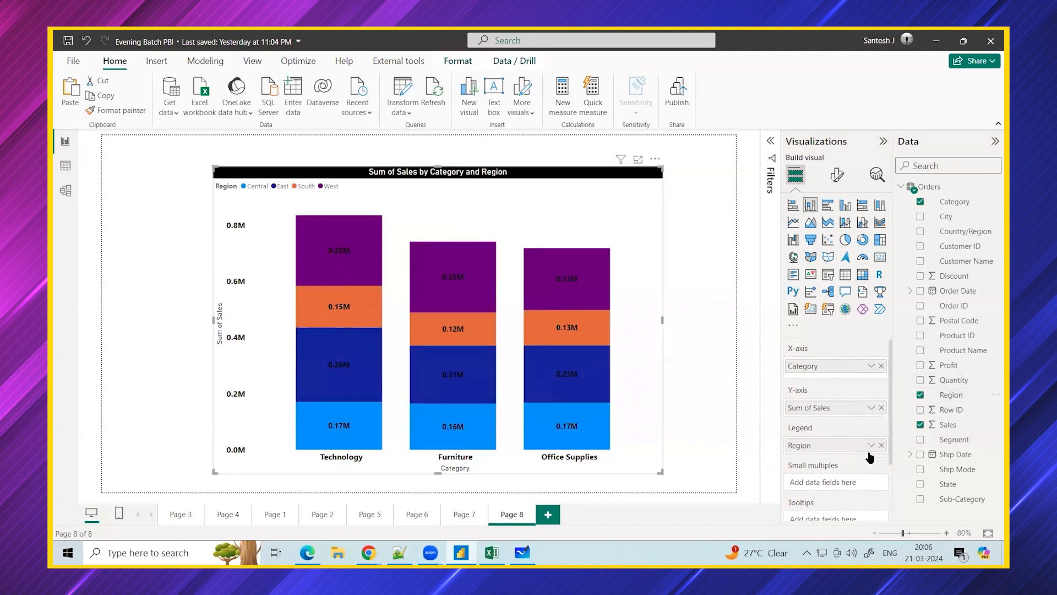
left_click(882, 445)
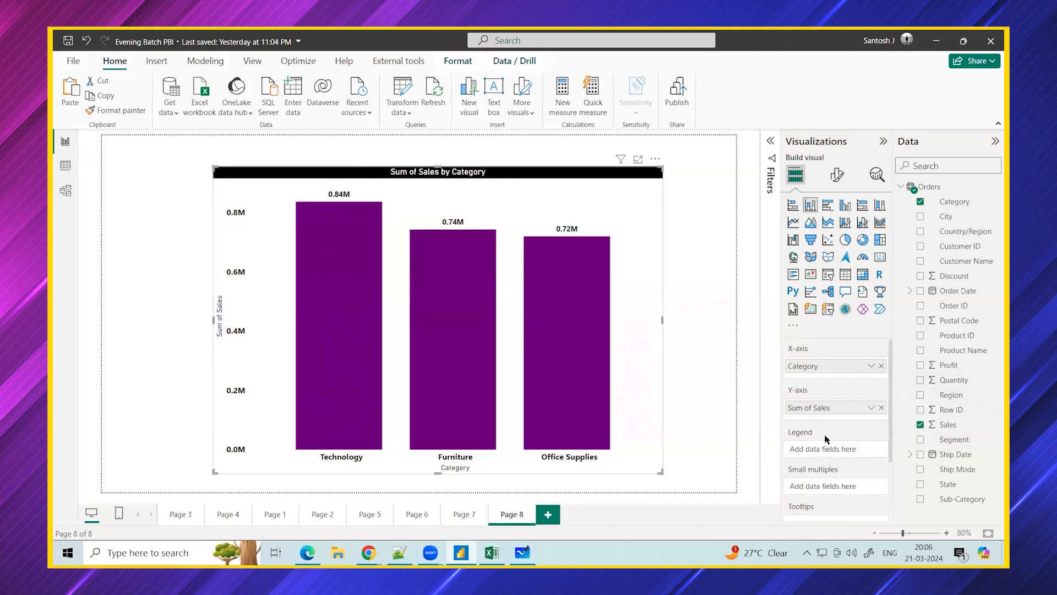
left_click_drag(949, 365, 834, 453)
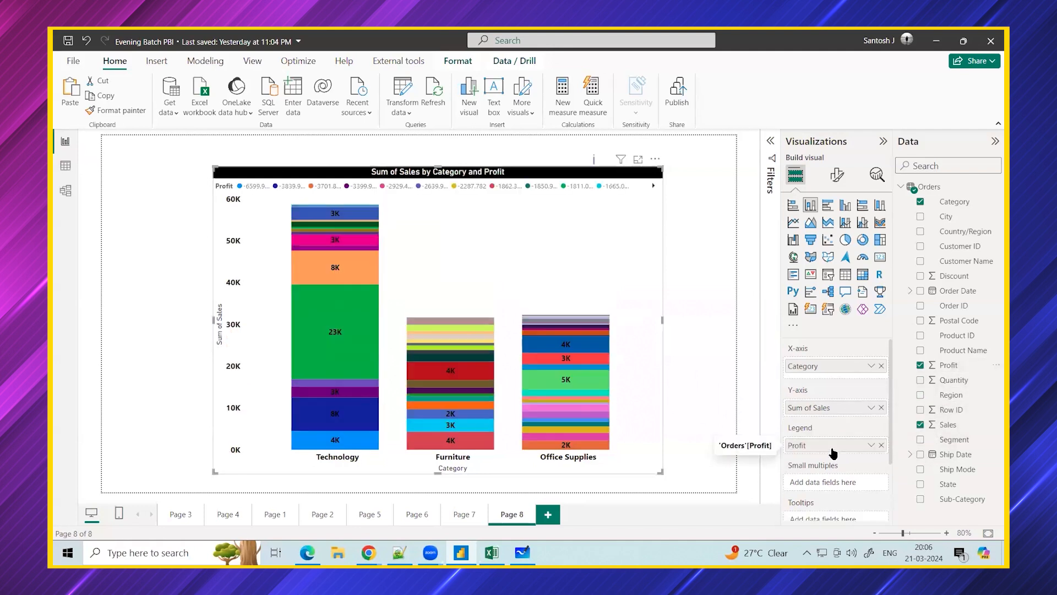
left_click(881, 445)
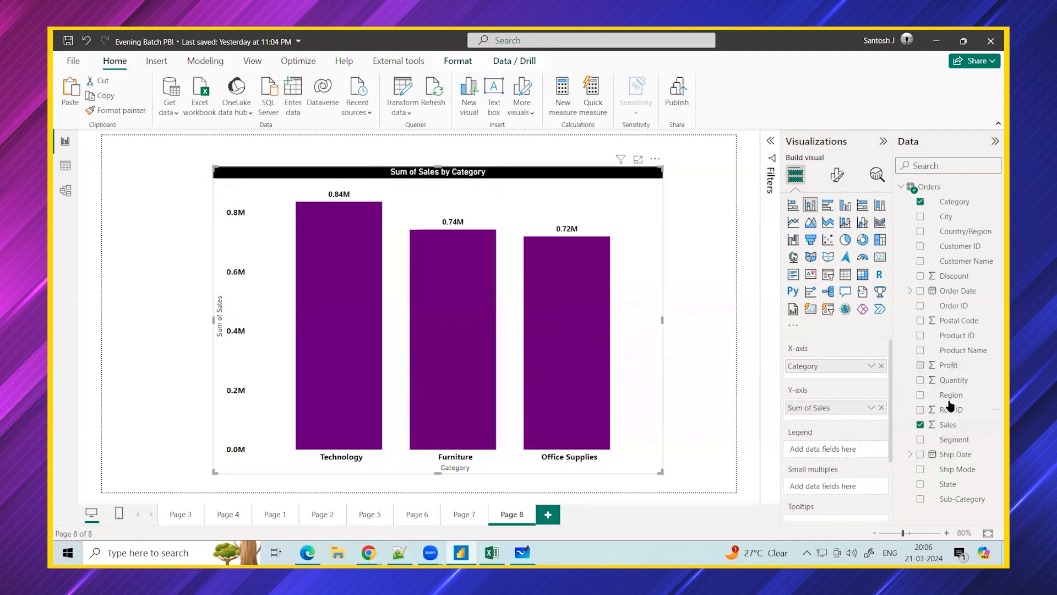
Stack the columns by Region, then cross-highlight Technology in Page 7's Region chart
left_click_drag(951, 403, 837, 451)
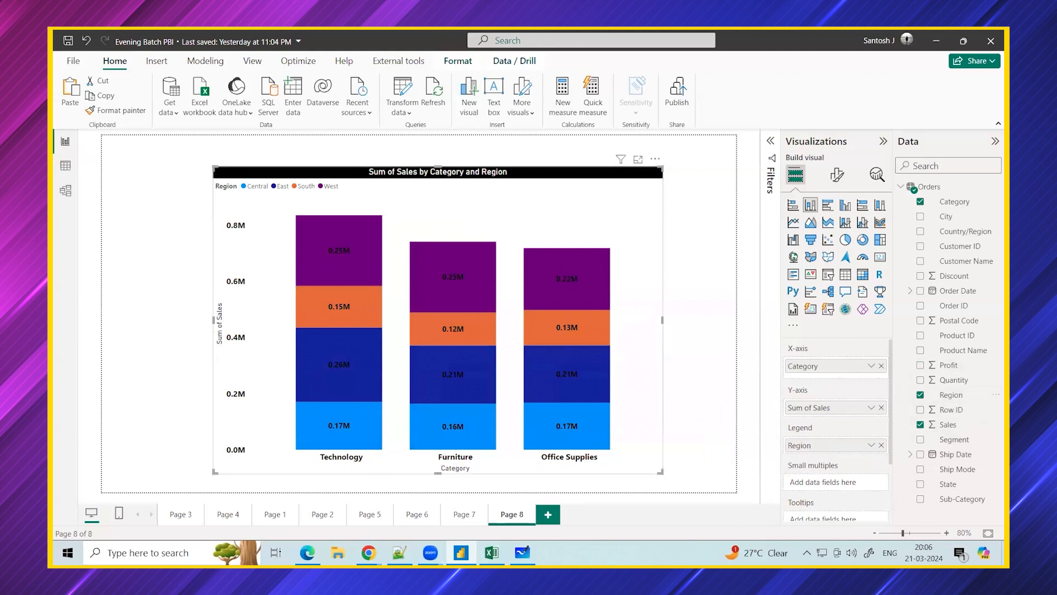
left_click(465, 514)
left_click(193, 269)
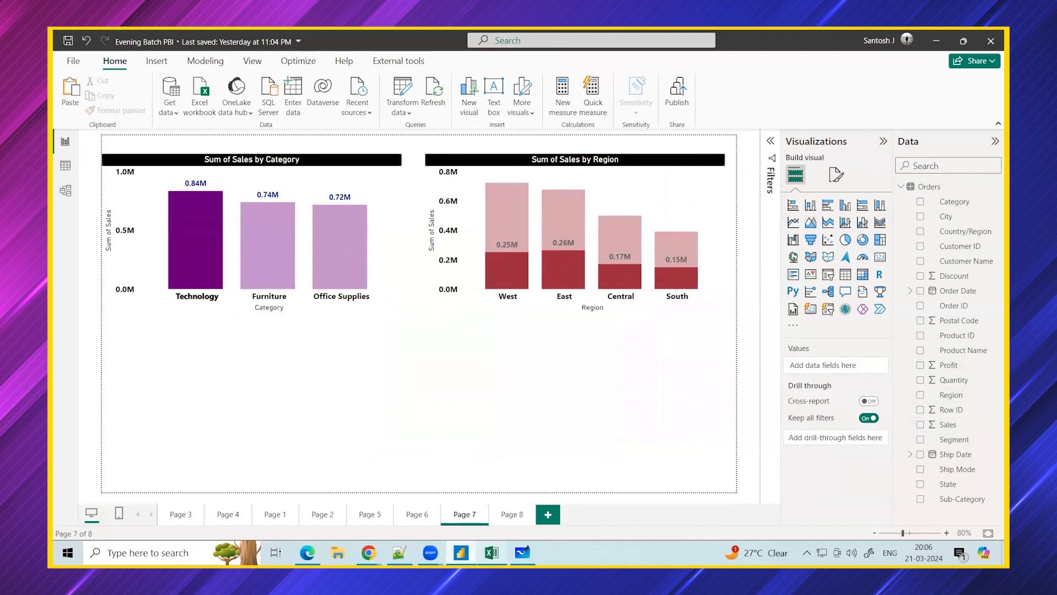
Switch from Power BI to the Excel workbook Book1
left_click(492, 552)
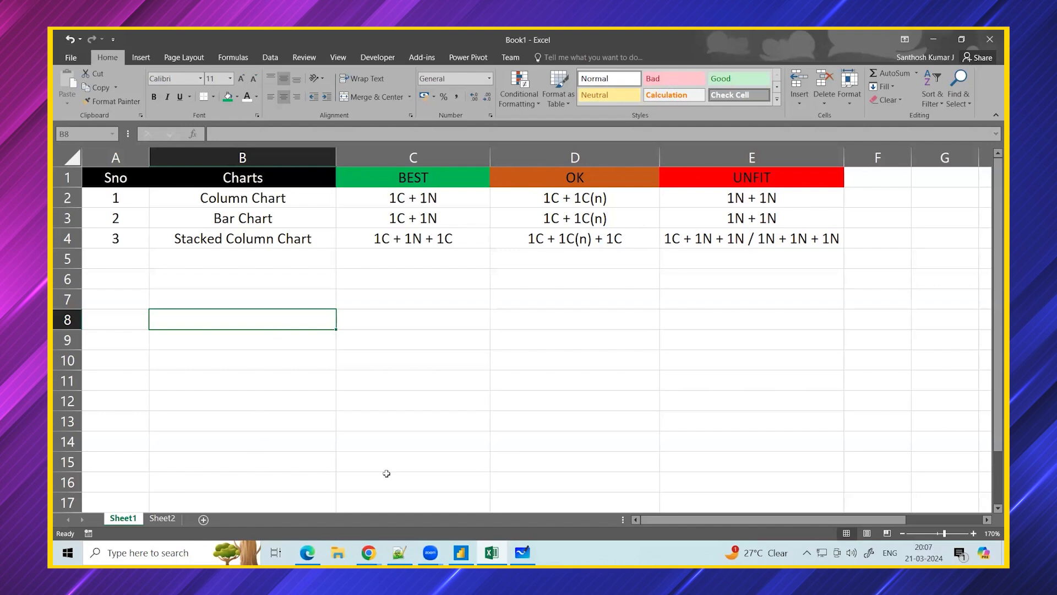
left_click(924, 553)
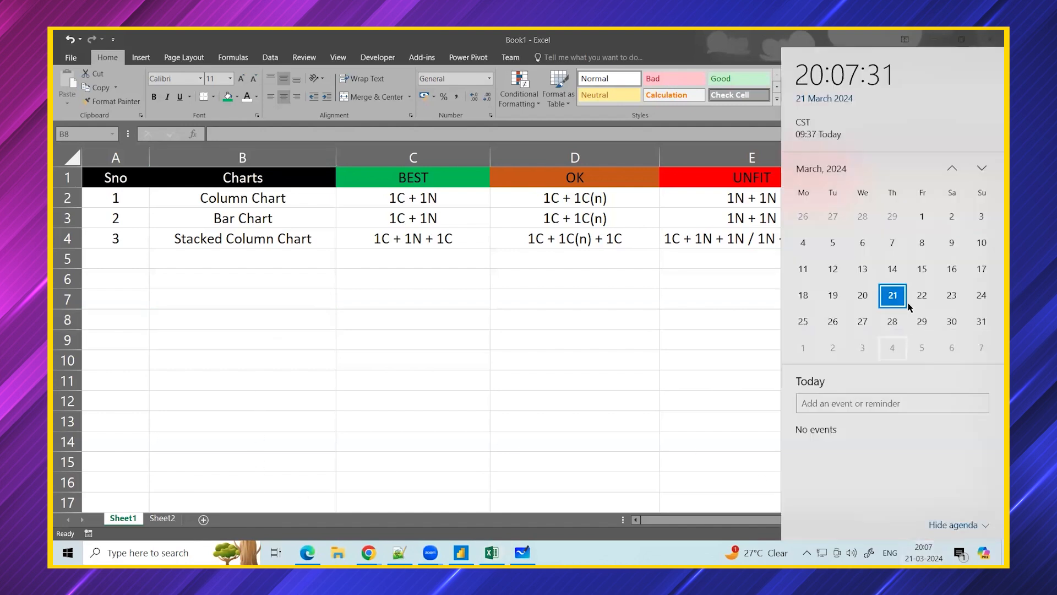
left_click(901, 273)
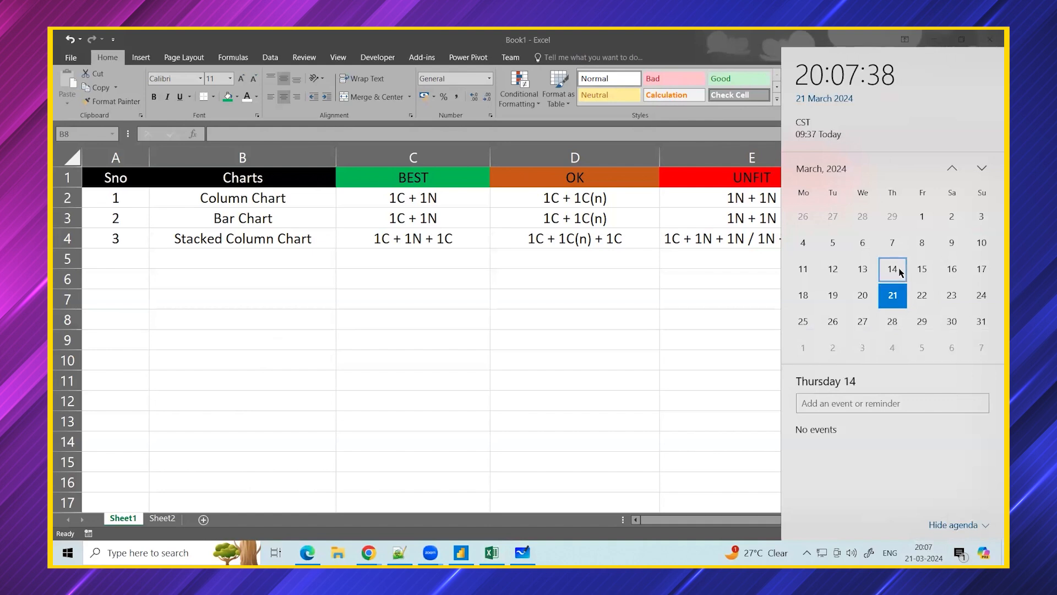
left_click(934, 272)
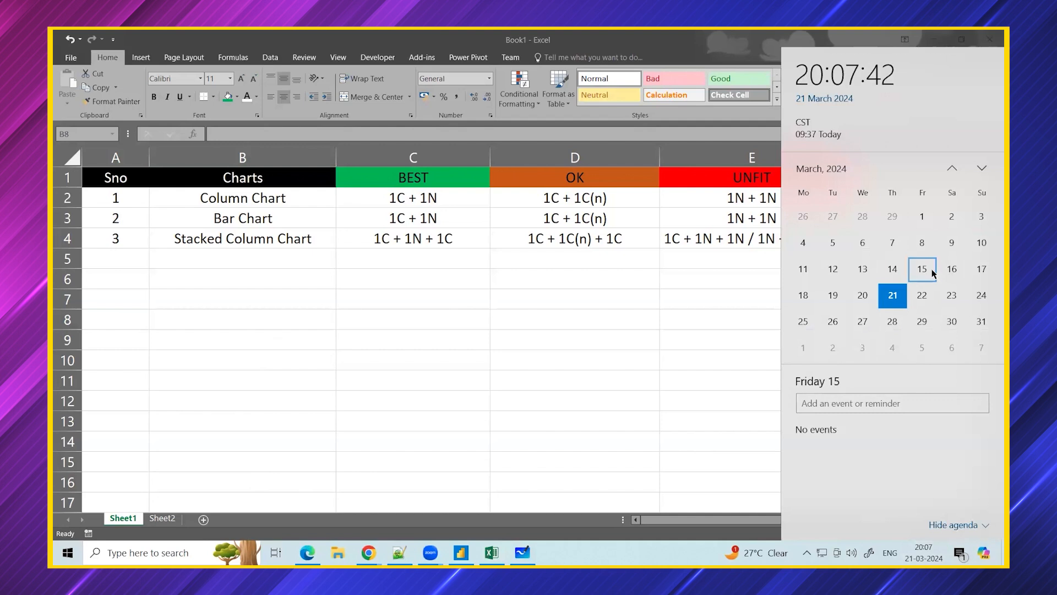
left_click(809, 303)
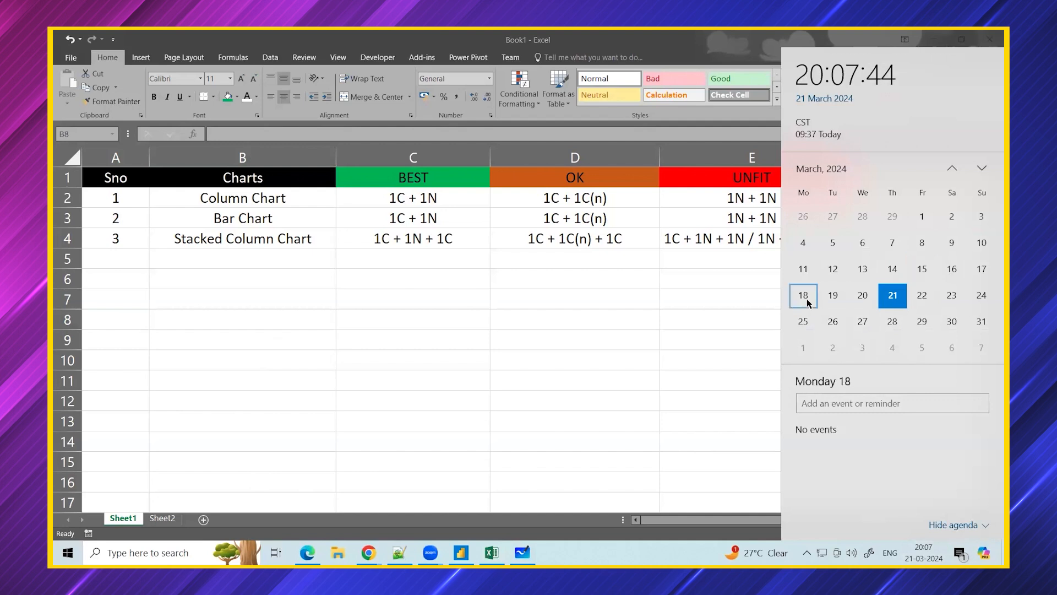
left_click(835, 300)
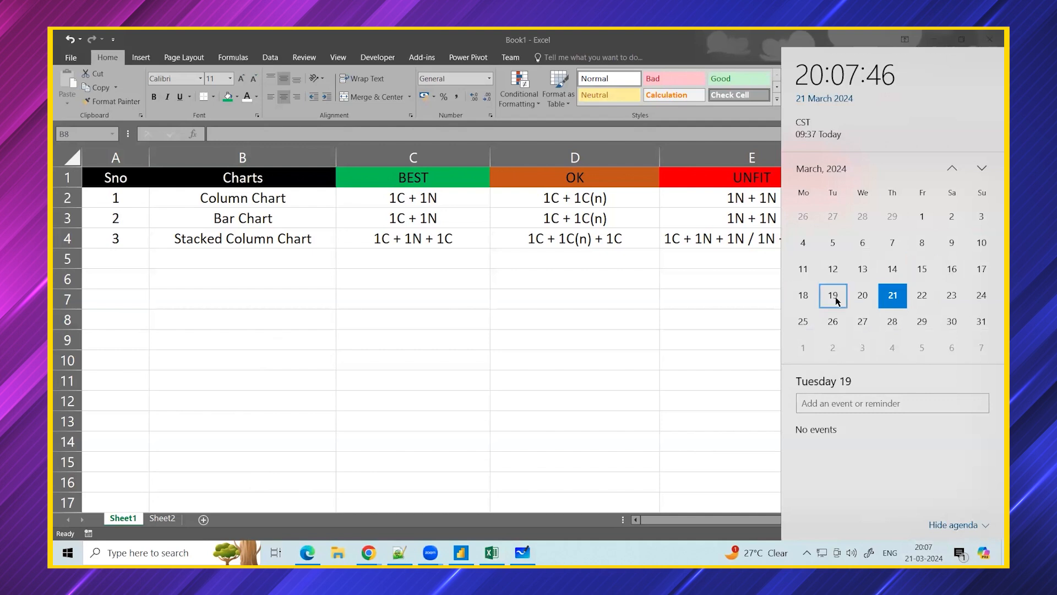
left_click(864, 297)
left_click(899, 298)
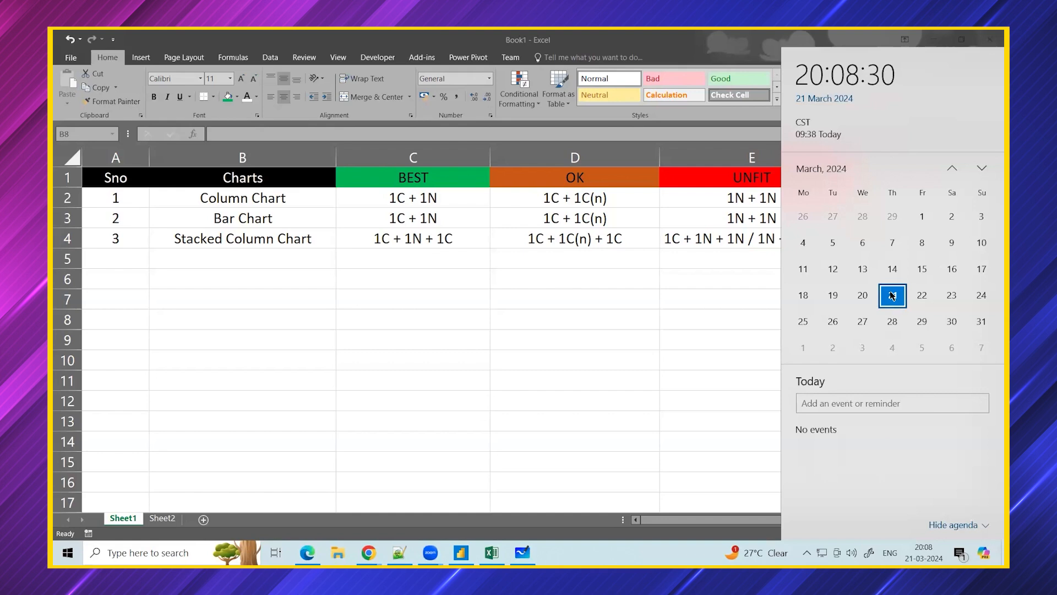
left_click(654, 298)
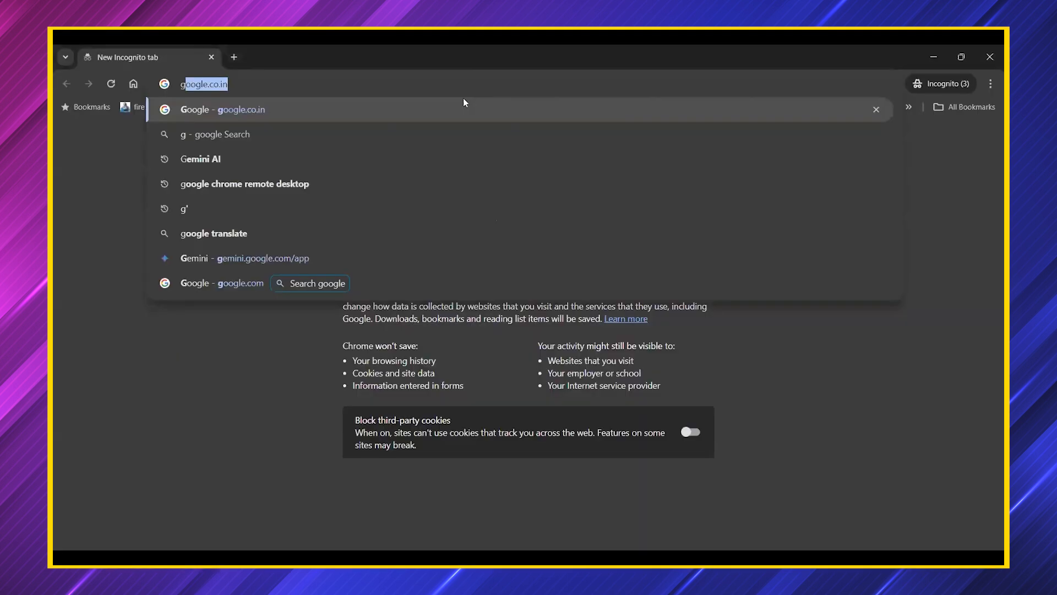
Search Google for 'ksr datavision', open the KSR Datavizon site and dismiss its popup
key("Return")
left_click(493, 265)
type("k")
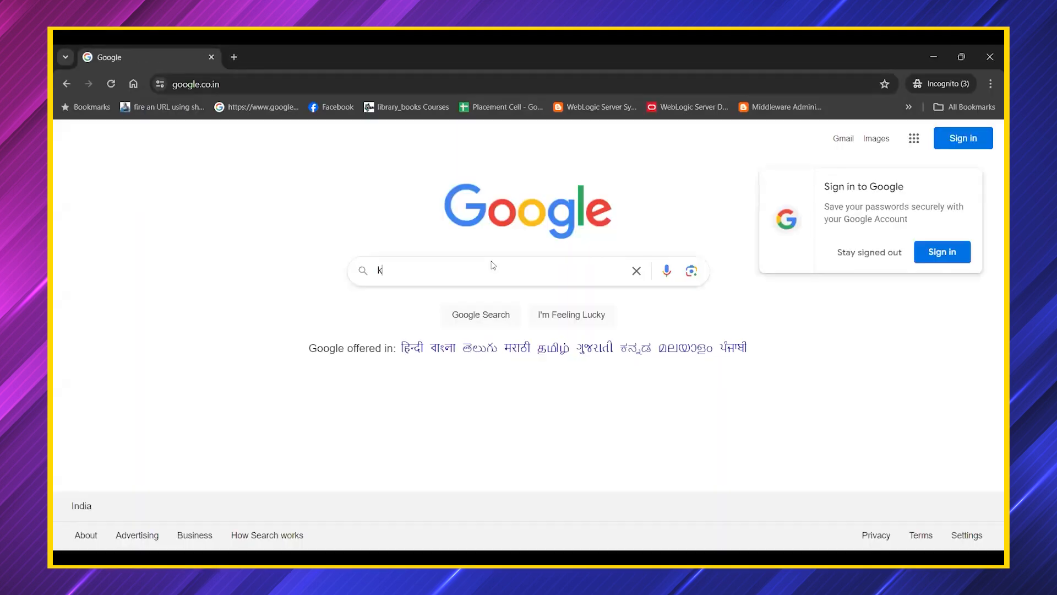
type("sr datavision")
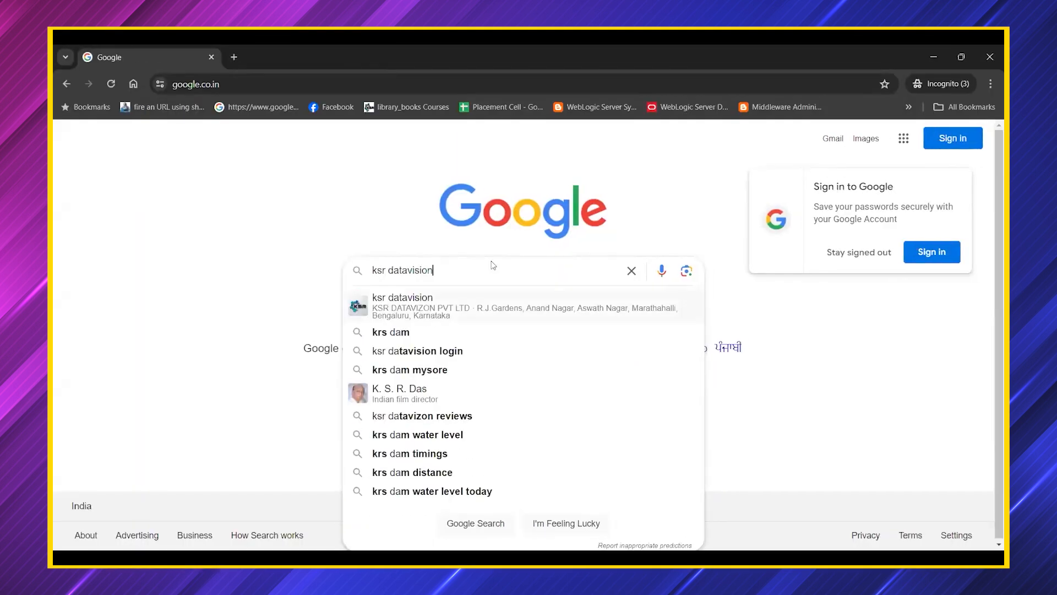
key("Return")
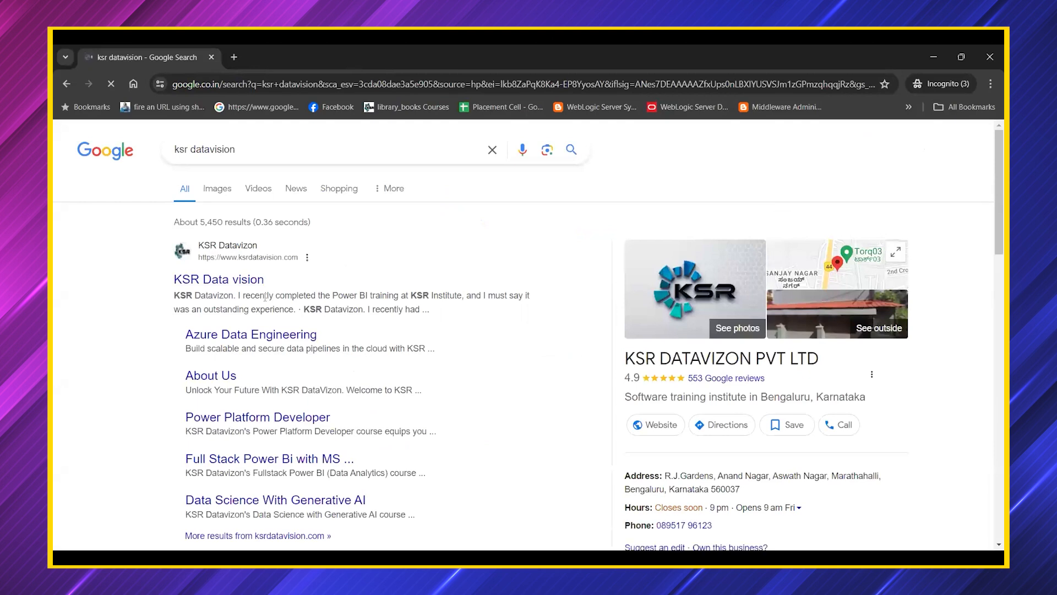
left_click(230, 285)
left_click(642, 185)
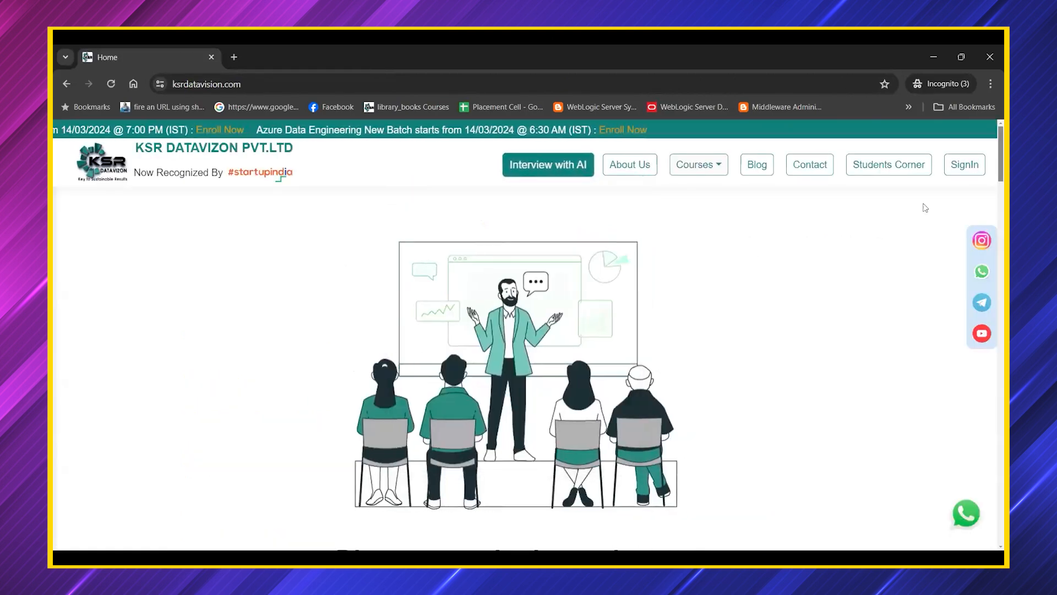
Open the Datavizon login panel and submit the account's e-mail address
left_click(965, 166)
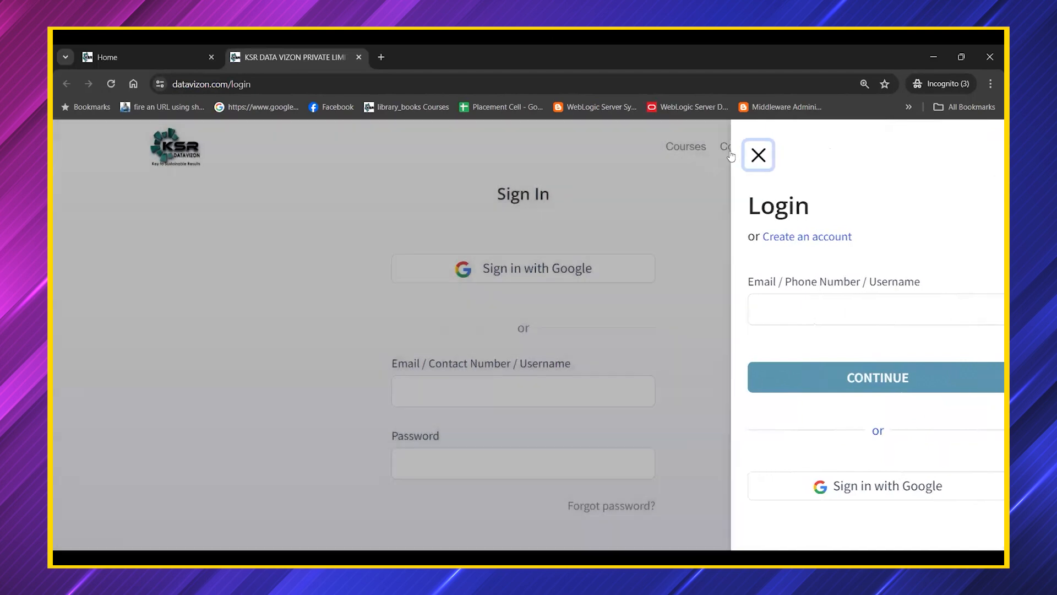
left_click(728, 155)
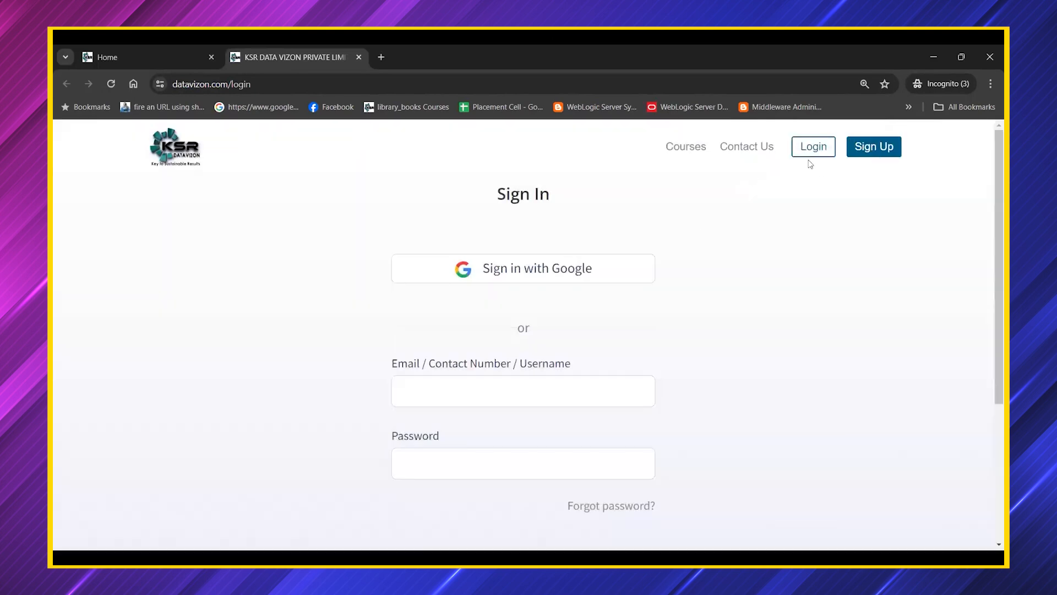
left_click(814, 147)
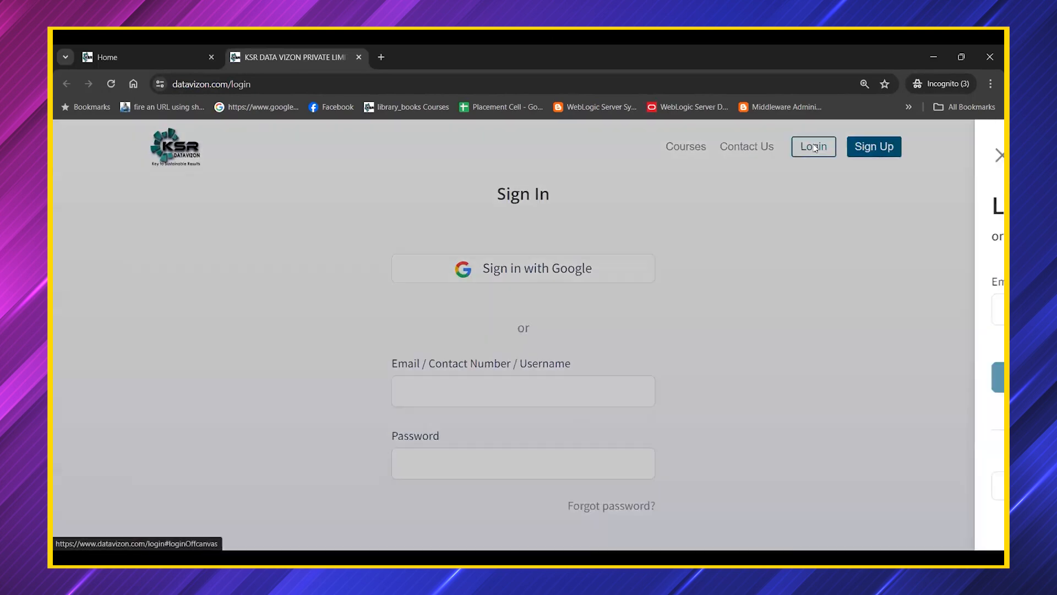
left_click(833, 315)
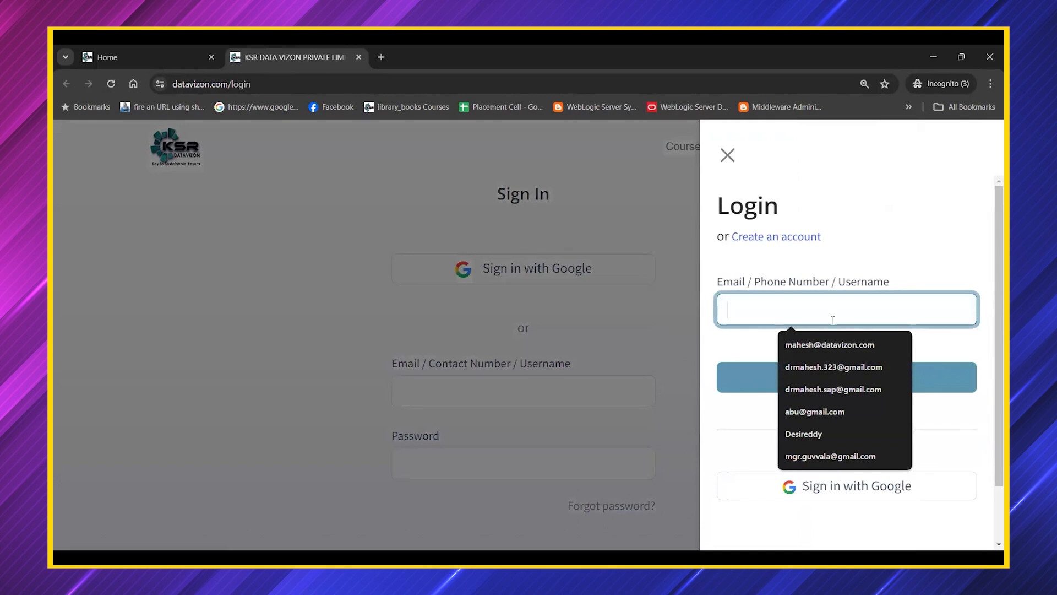
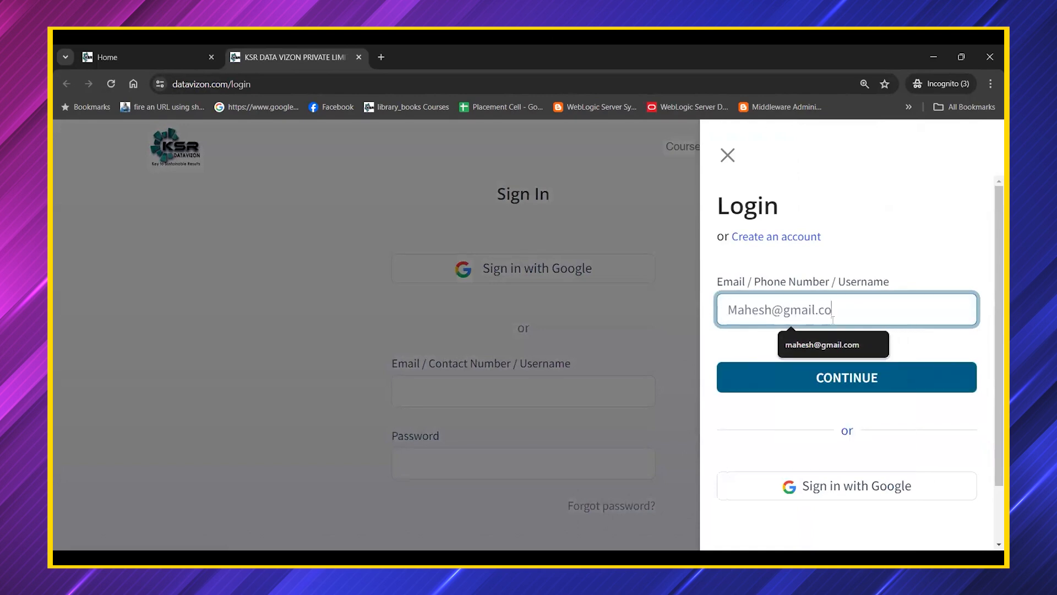
left_click(835, 372)
Enter the account password, retyping it after the first attempt is rejected
left_click(769, 389)
type("••••••")
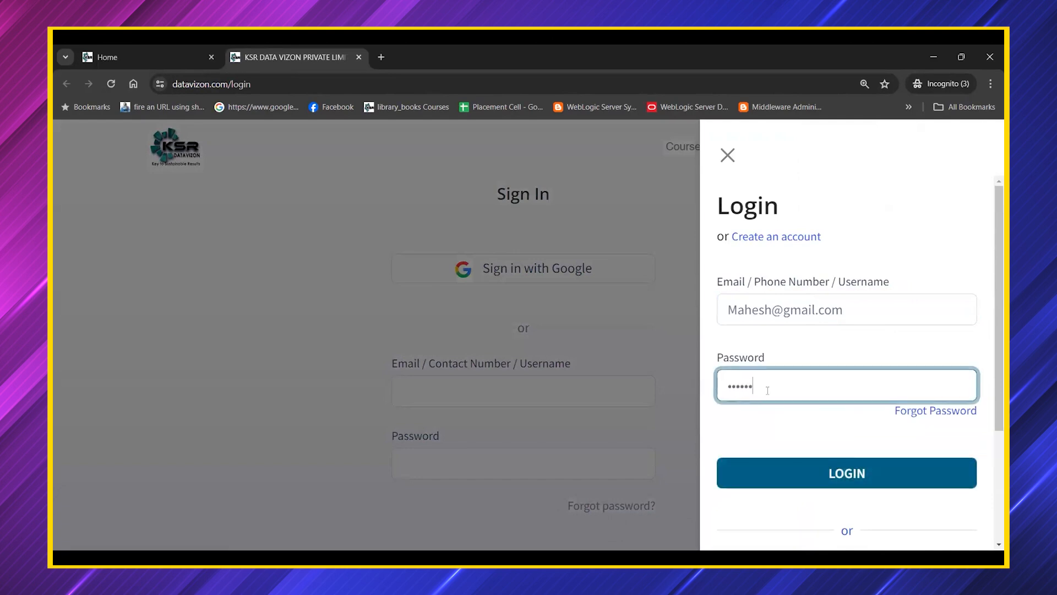
type("•••••")
key("Return")
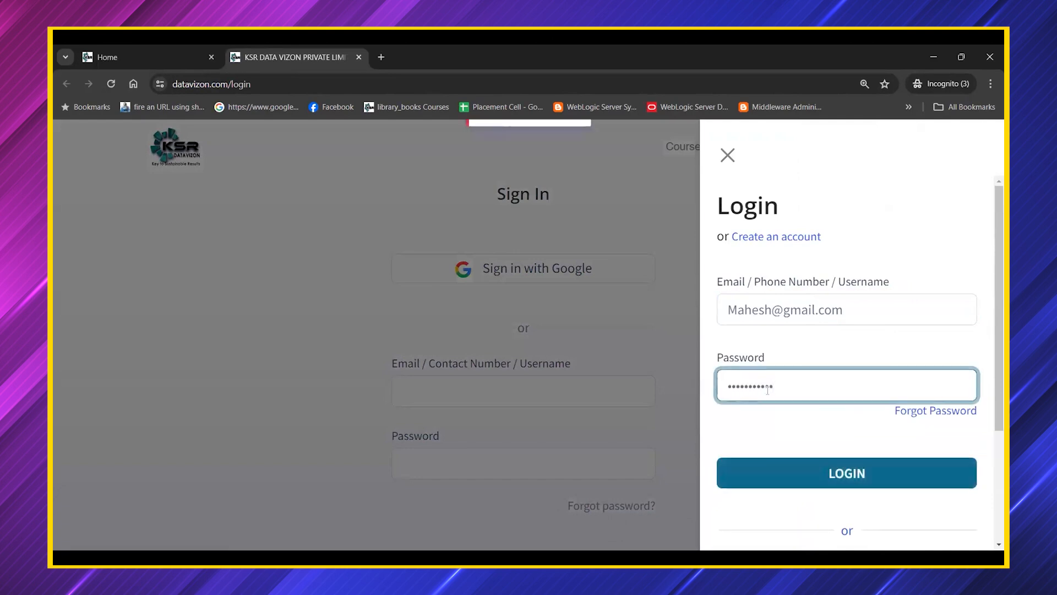
key("ctrl+a")
type("•••••••")
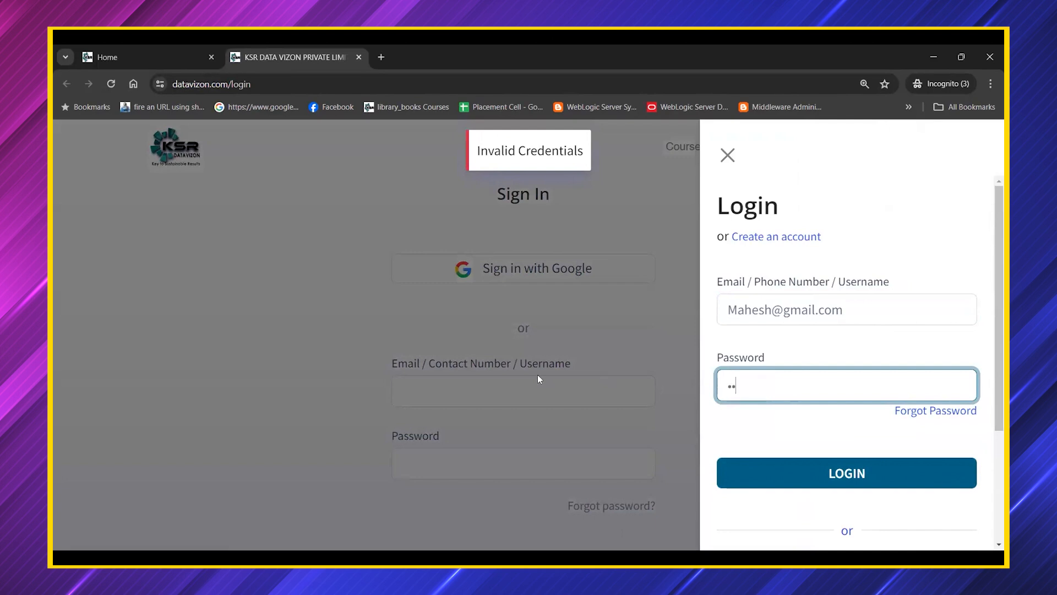
key("Return")
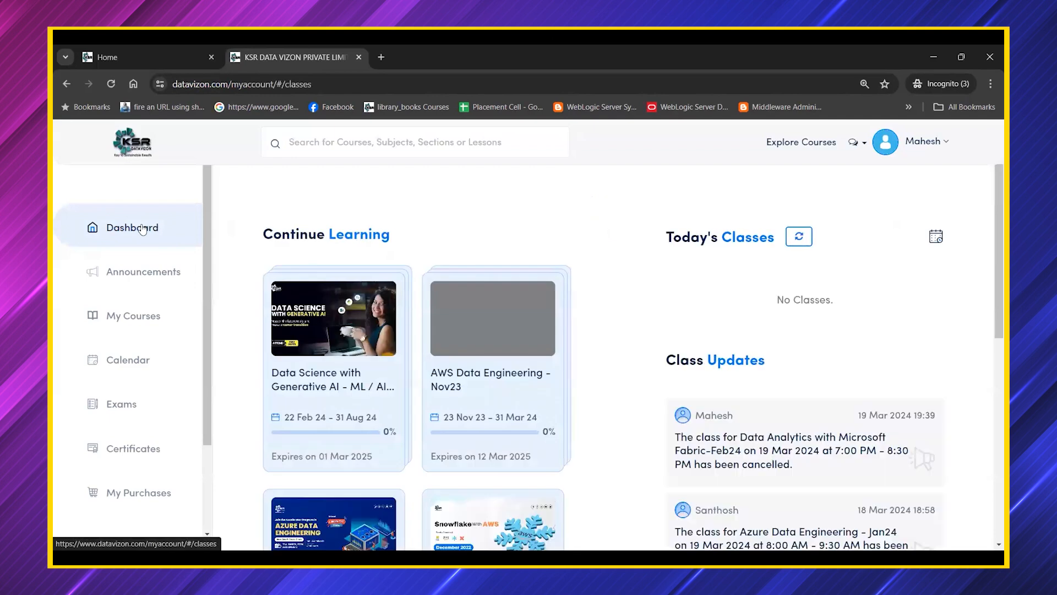
In Paid Sessions, pick Data Analytics with Microsoft Fabric-Feb24 and choose Buy now
left_click(779, 143)
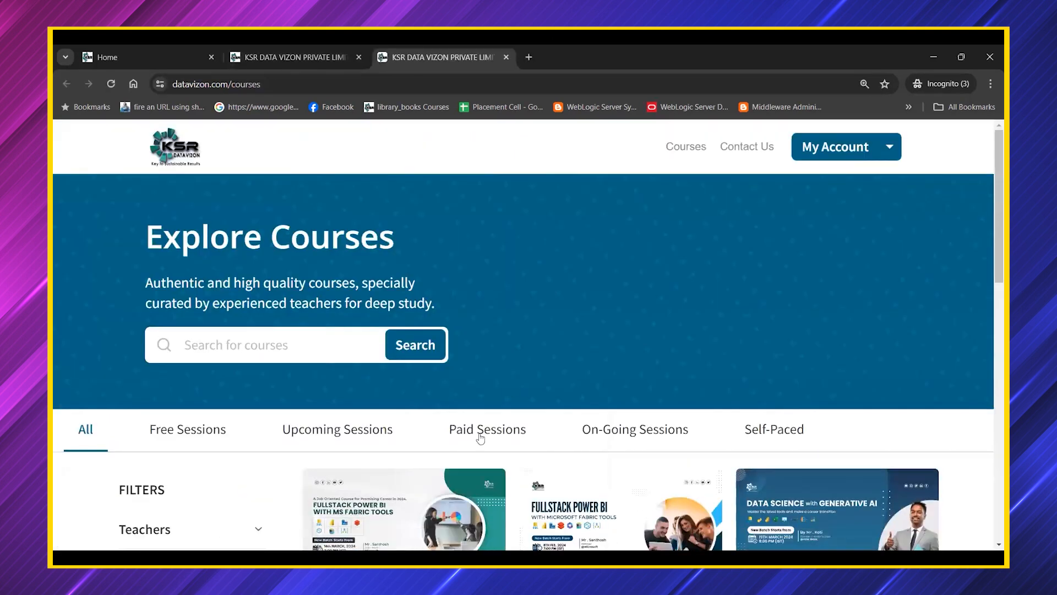
left_click(487, 430)
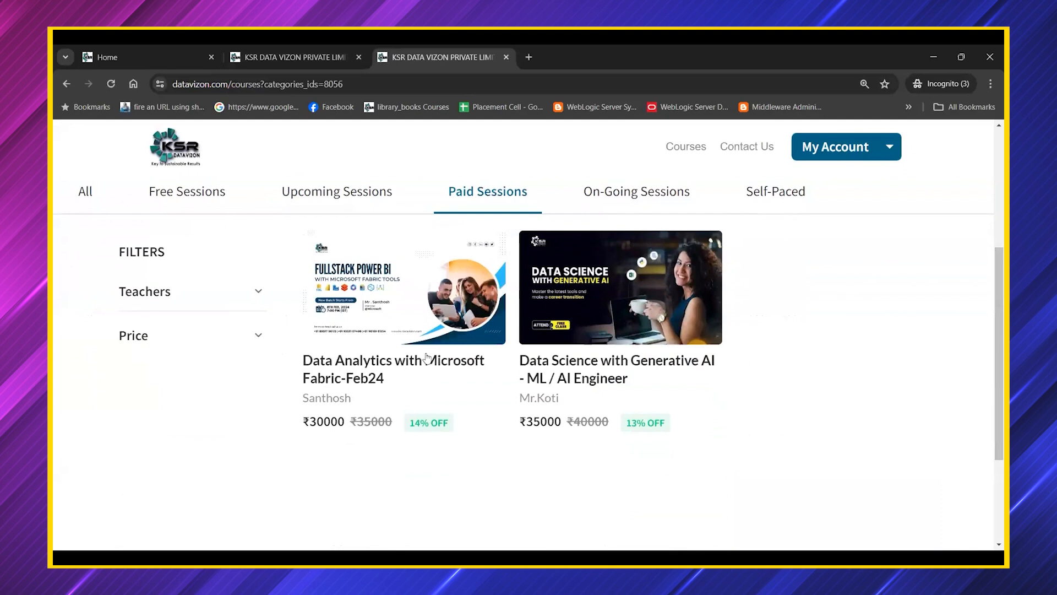
left_click(380, 368)
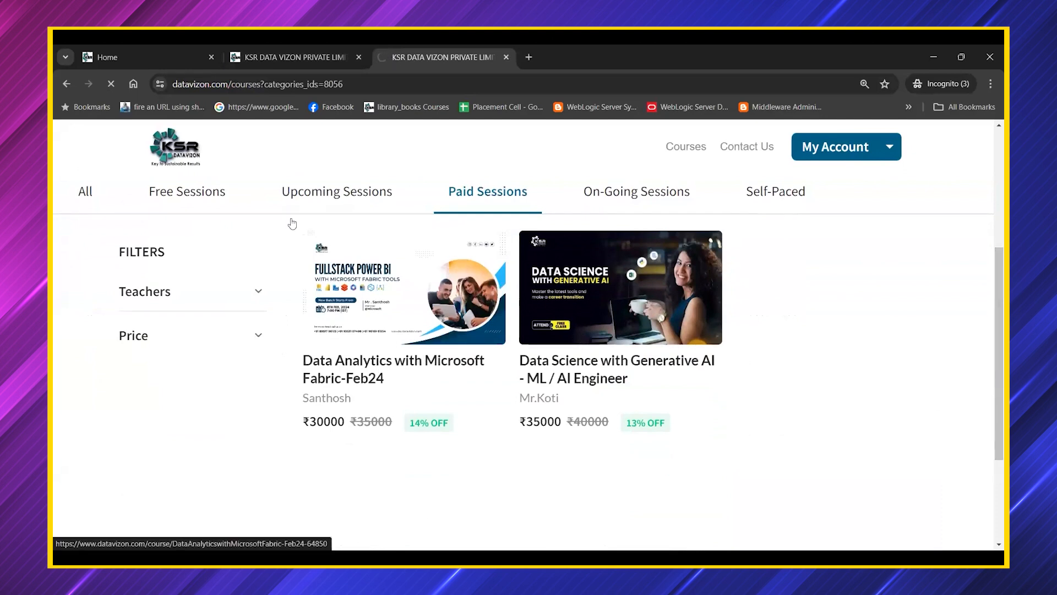
left_click(348, 197)
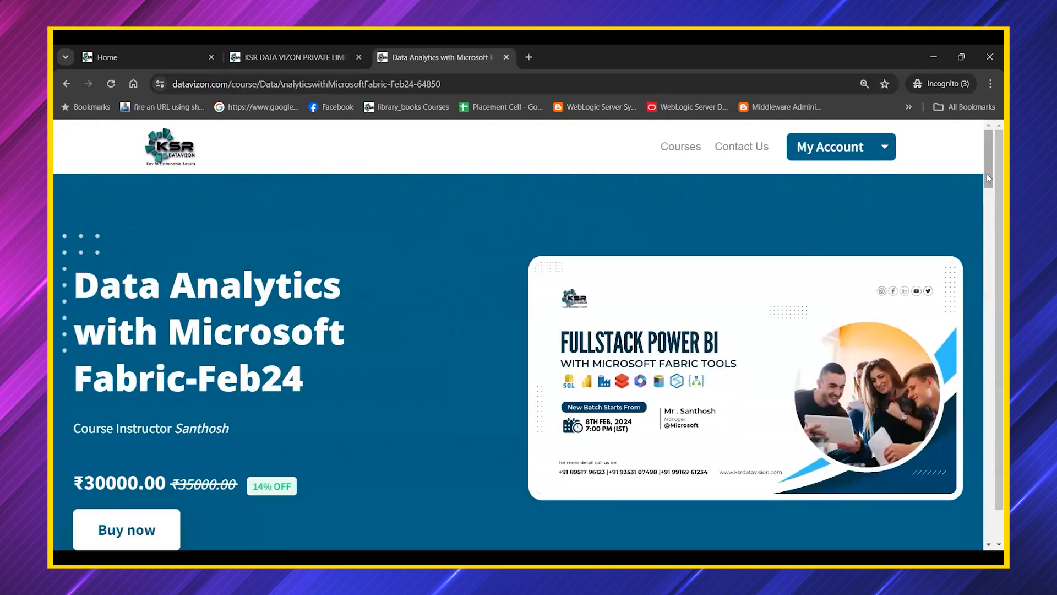
left_click_drag(989, 178, 988, 209)
left_click(140, 319)
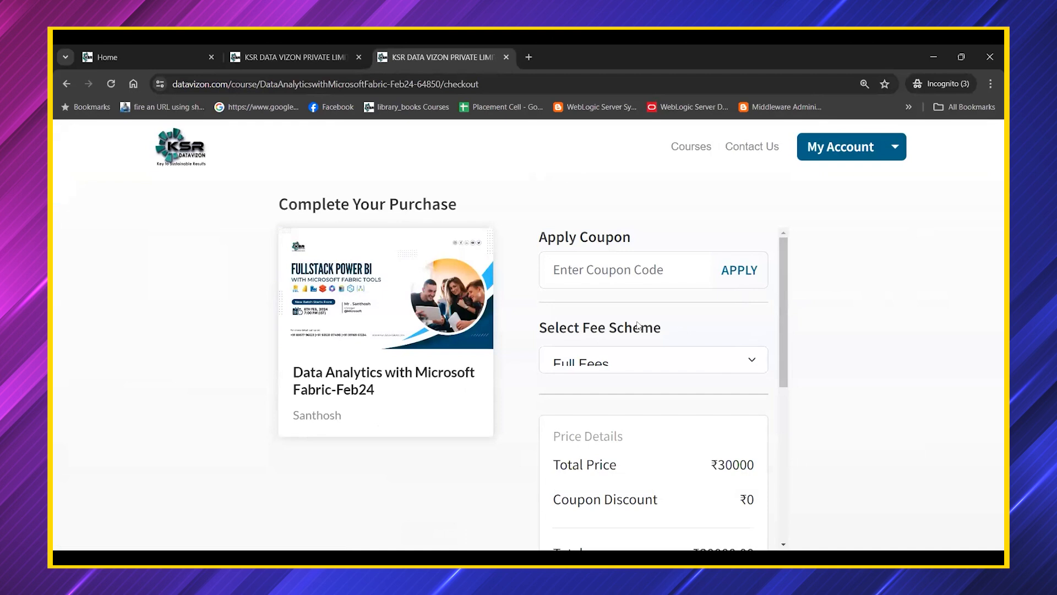
left_click_drag(782, 308, 806, 495)
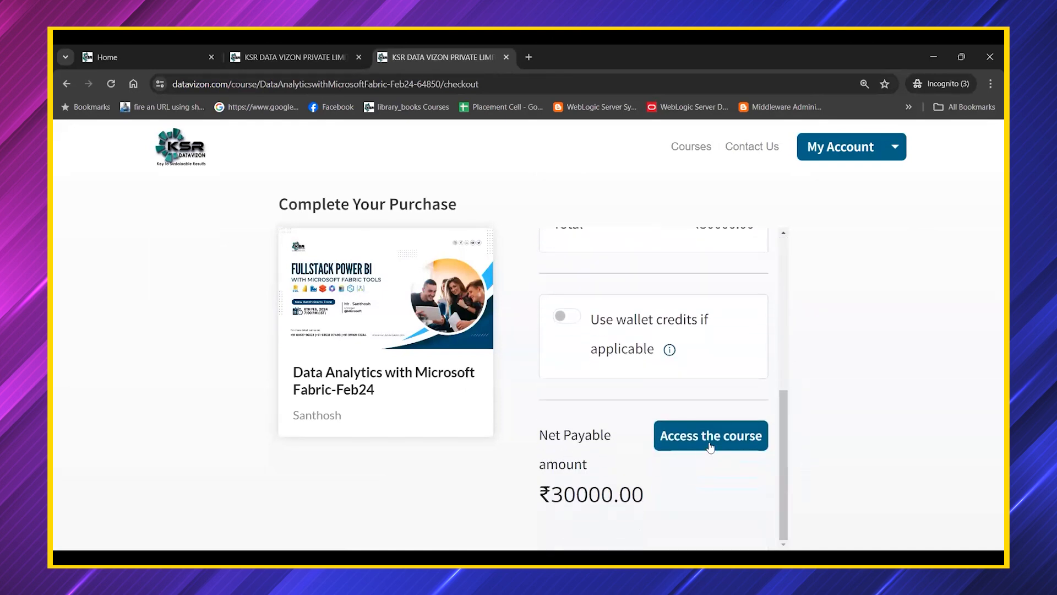
left_click_drag(784, 438, 786, 292)
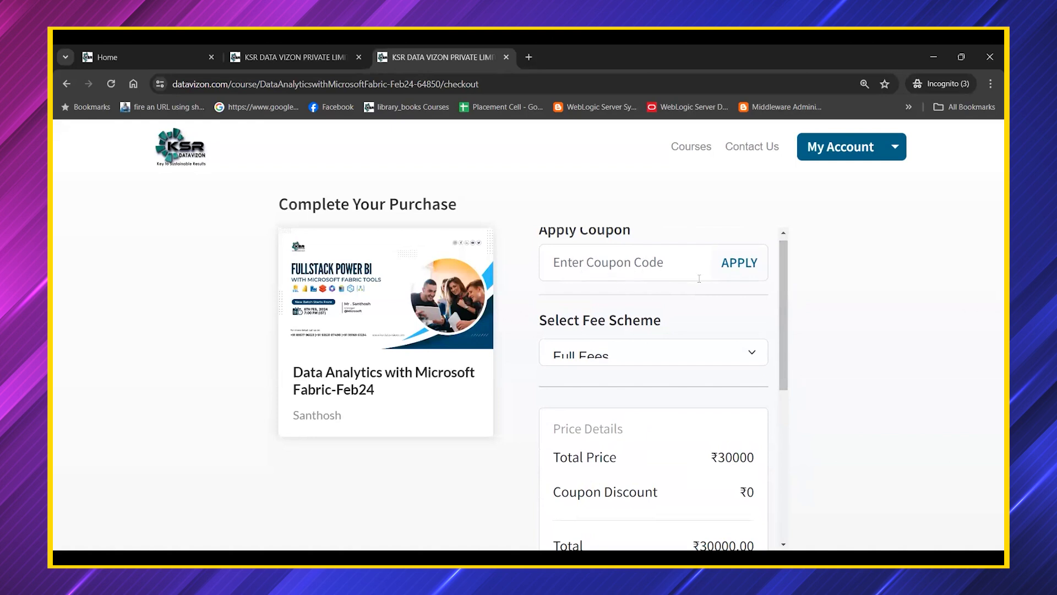
scroll(786, 333, "down", 2)
scroll(792, 359, "down", 4)
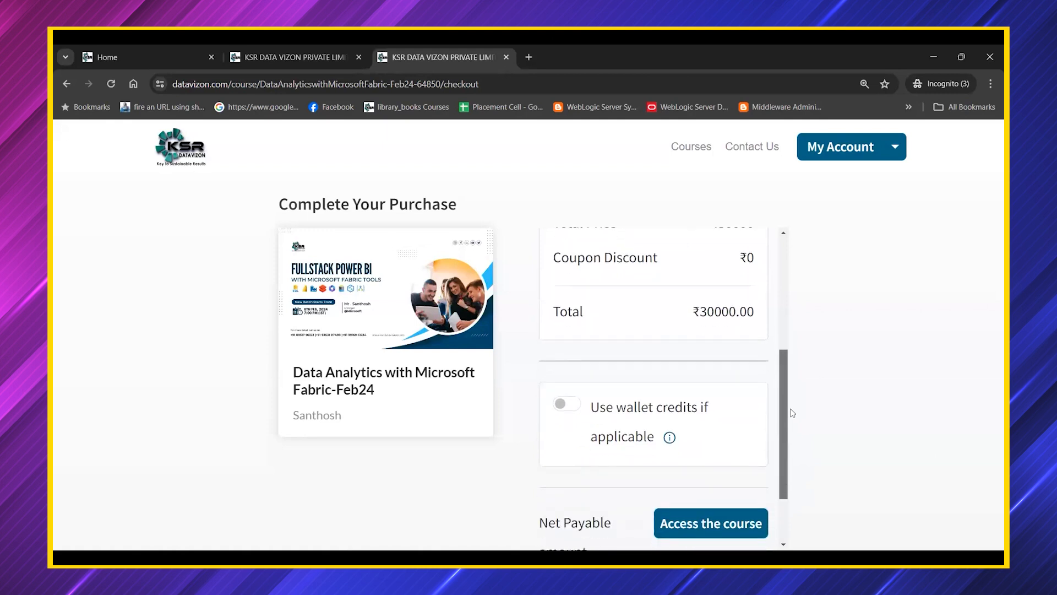
scroll(793, 460, "down", 1)
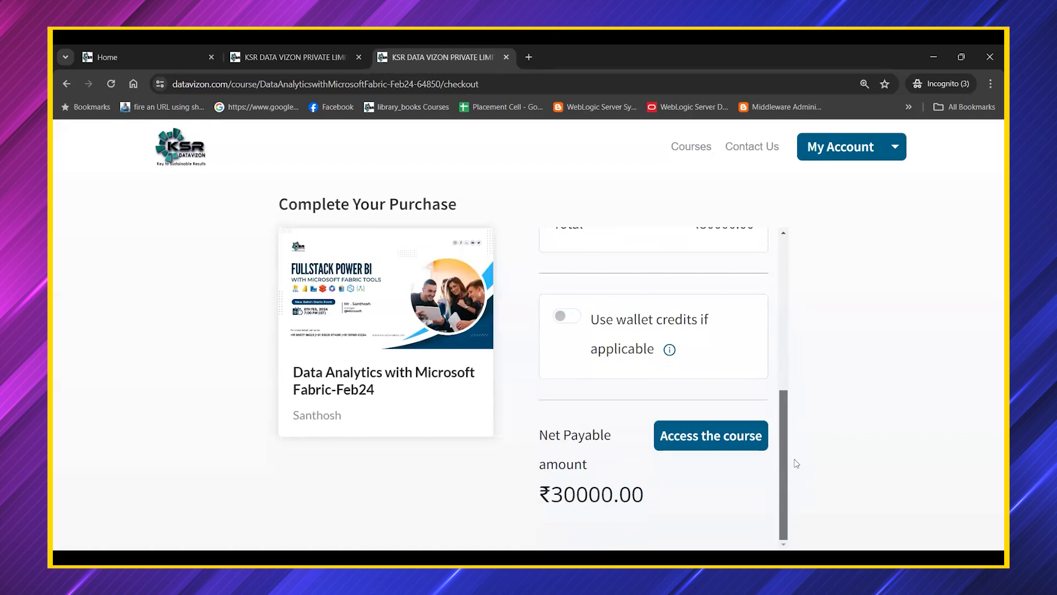
scroll(796, 463, "up", 6)
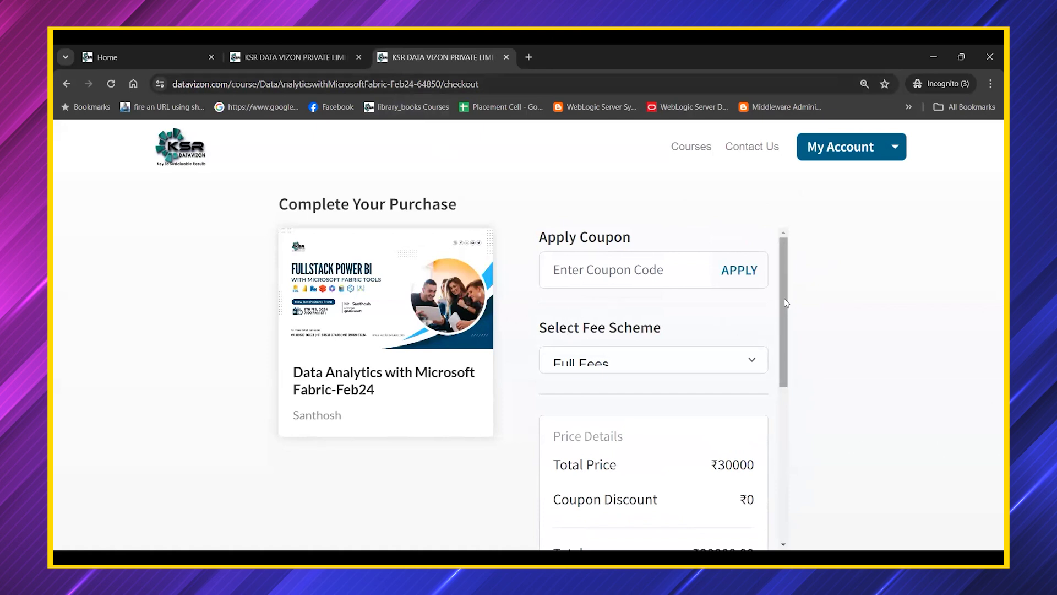
scroll(788, 297, "down", 3)
scroll(785, 279, "up", 3)
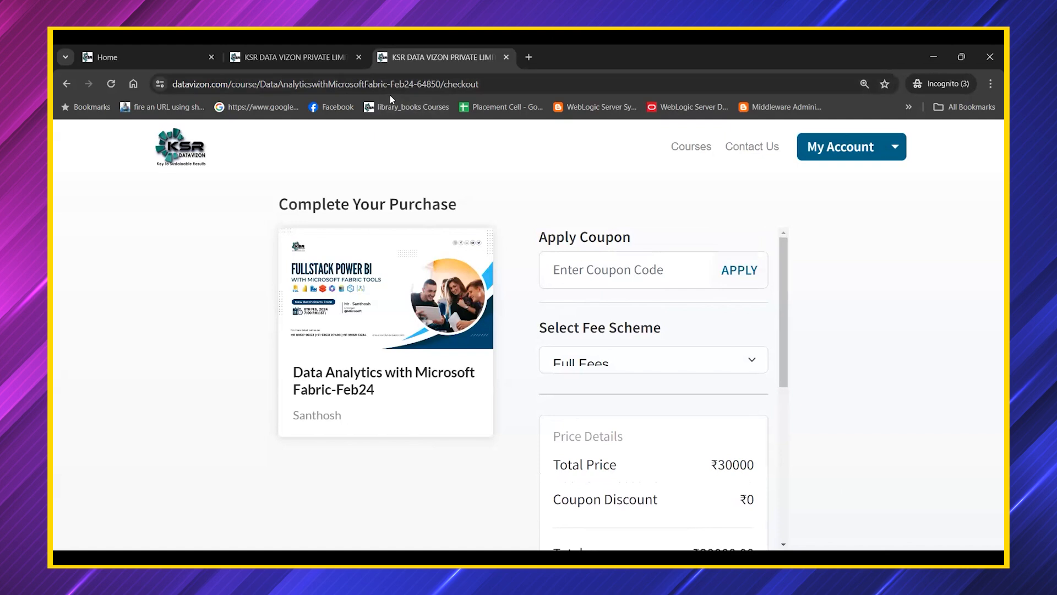
mouse_move(787, 312)
left_mouse_down()
mouse_move(795, 441)
mouse_move(809, 269)
mouse_move(793, 344)
mouse_move(800, 299)
left_mouse_up()
mouse_move(784, 279)
left_mouse_down()
mouse_move(791, 377)
mouse_move(791, 280)
left_mouse_up()
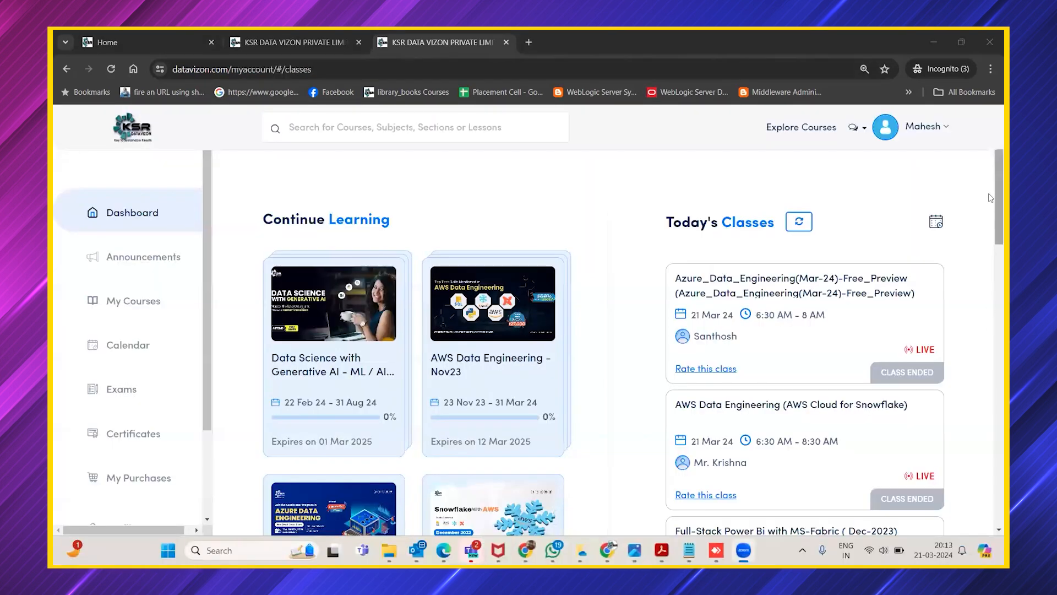
Scroll the dashboard's course cards and open the Data Analytics with Microsoft Fabric-Feb24 card
scroll(990, 322, "down", 5)
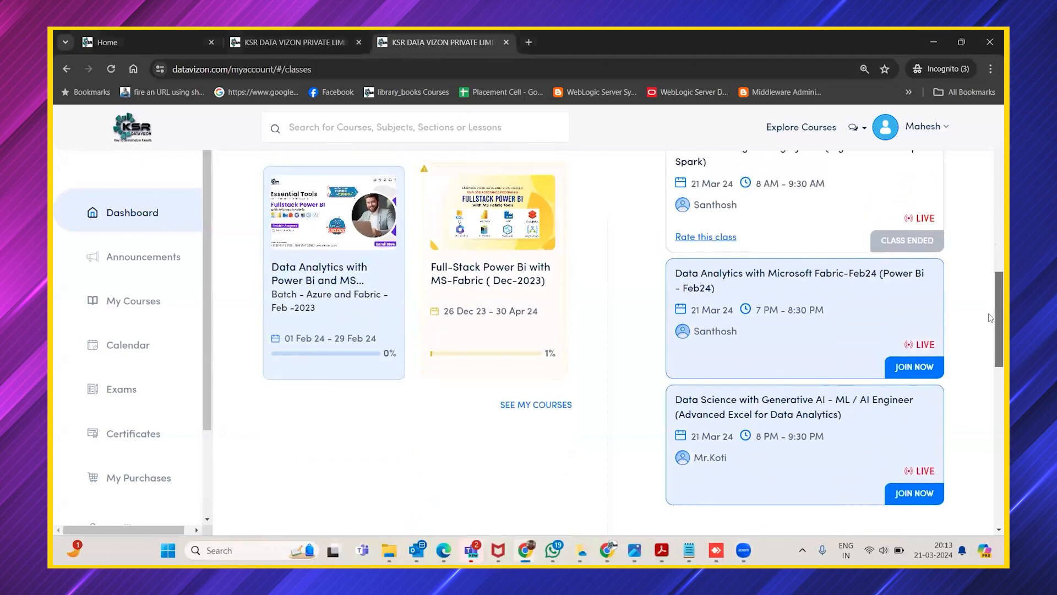
left_click_drag(991, 317, 991, 315)
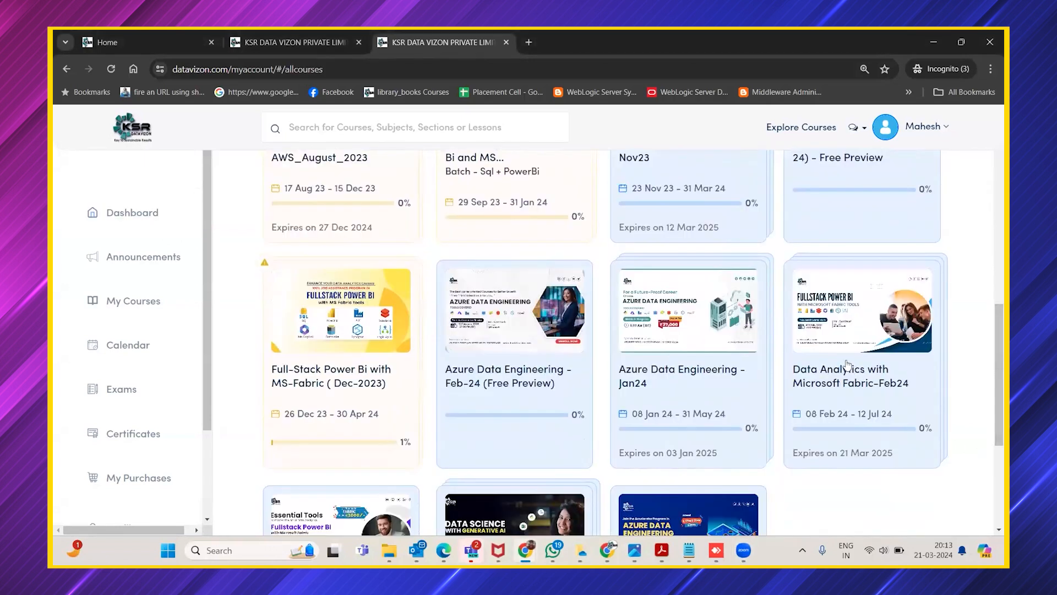
left_click(846, 367)
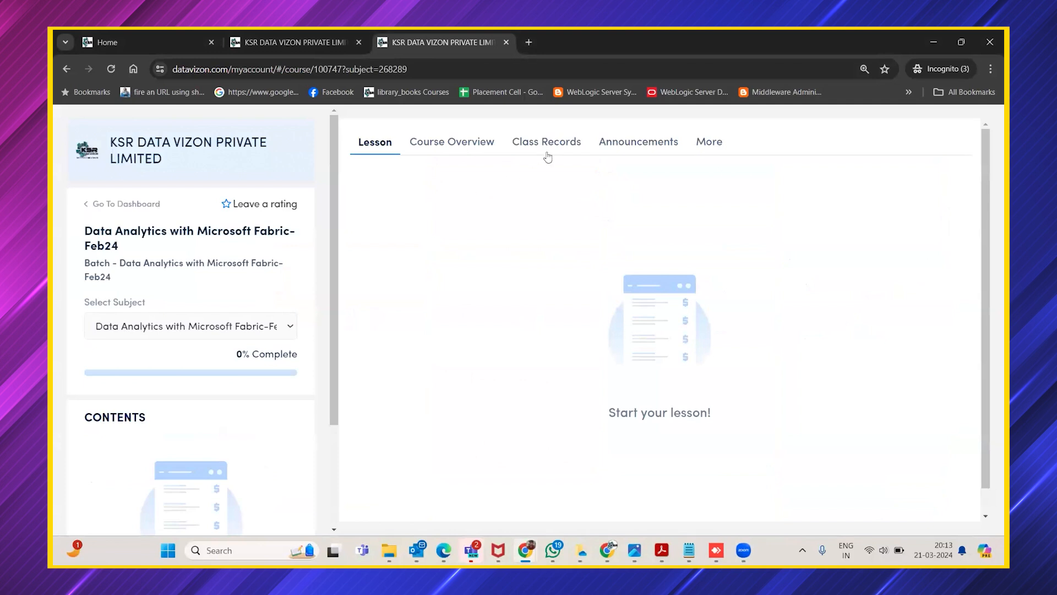
Filter Class Records to the Power Bi - Feb24 subject with Date Criteria This Year
left_click(541, 148)
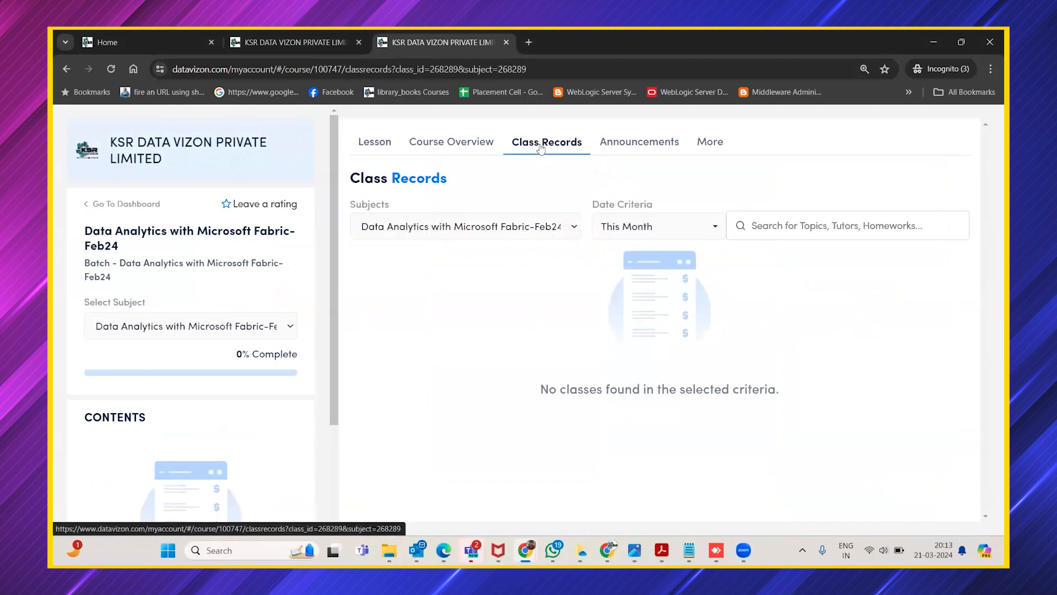
left_click(562, 231)
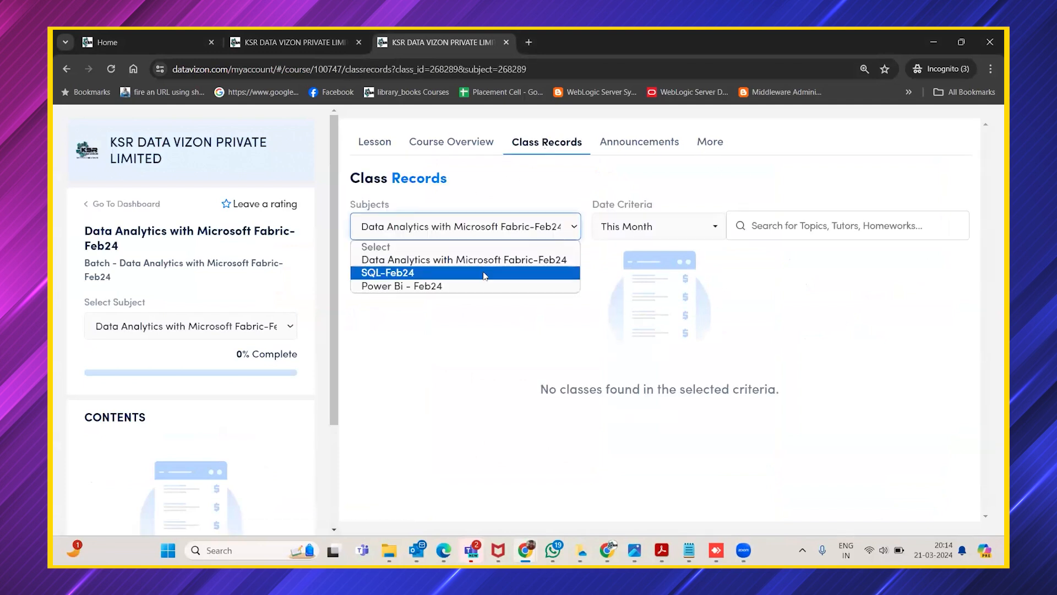
left_click(473, 286)
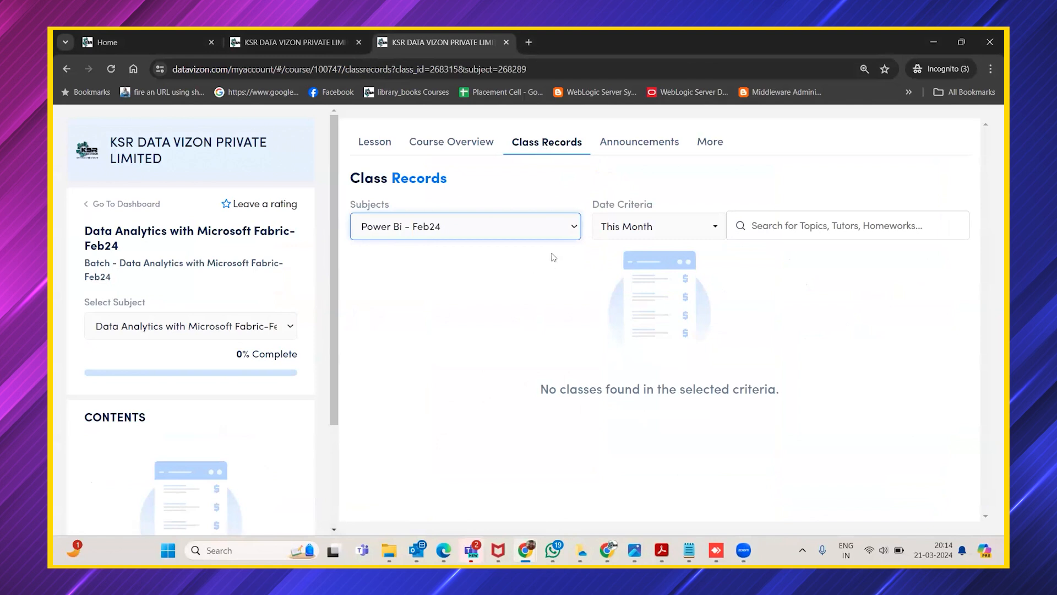
left_click(651, 233)
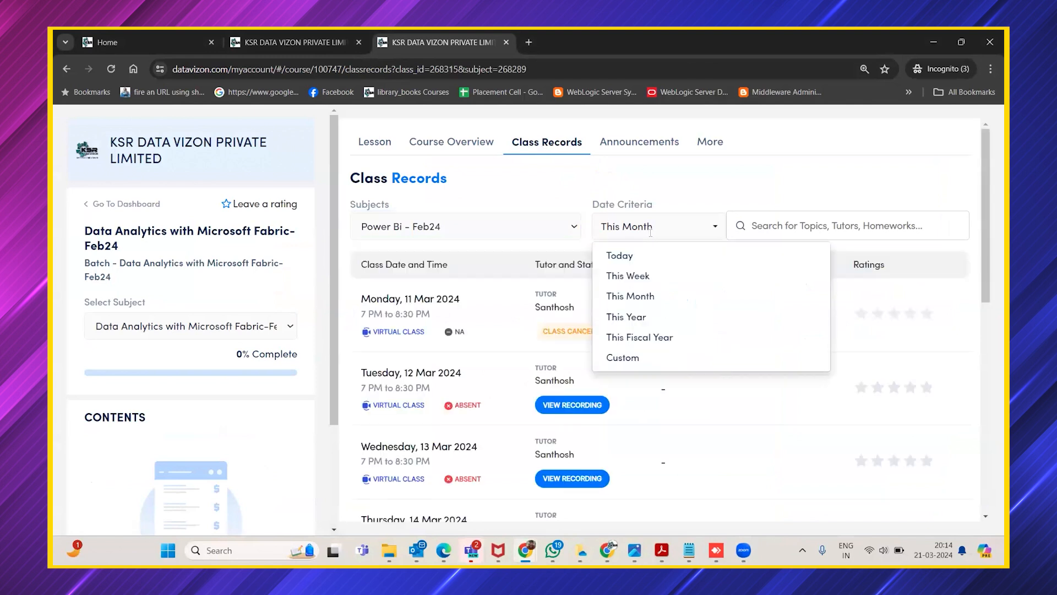
left_click(639, 319)
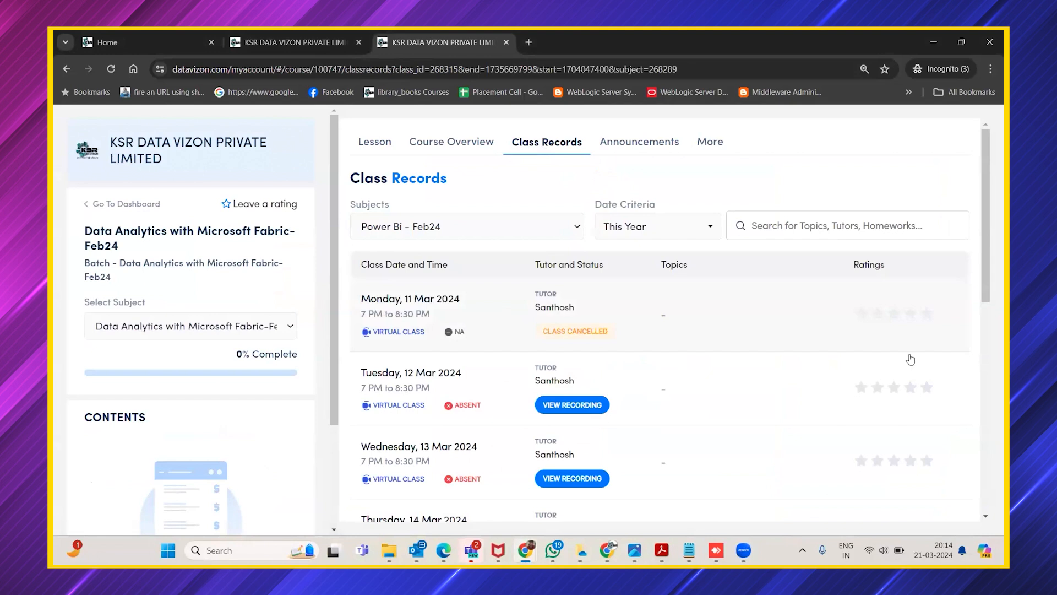
left_click_drag(986, 173, 991, 223)
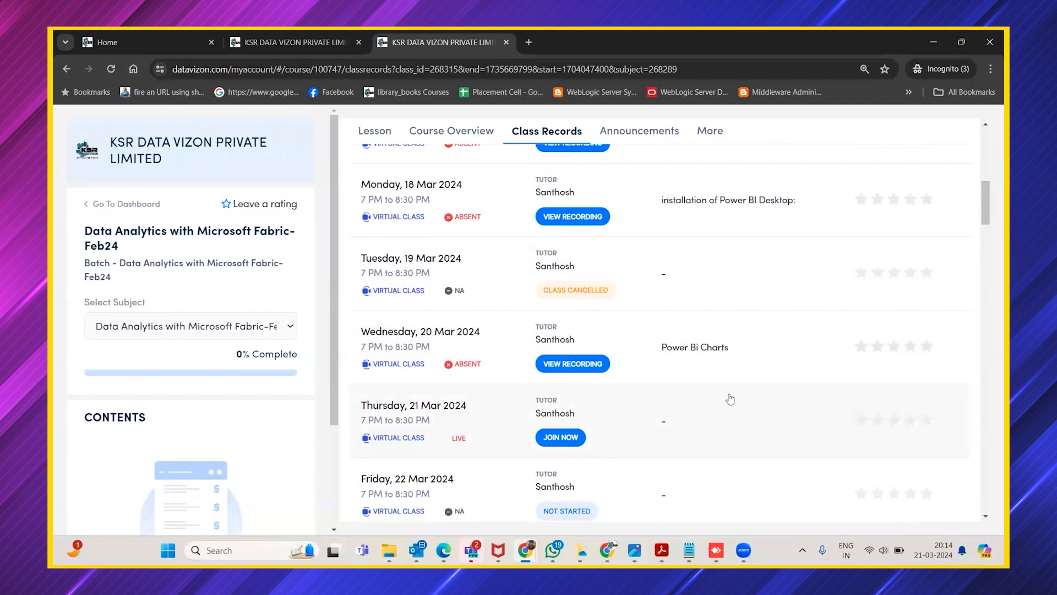
left_click_drag(986, 217, 985, 167)
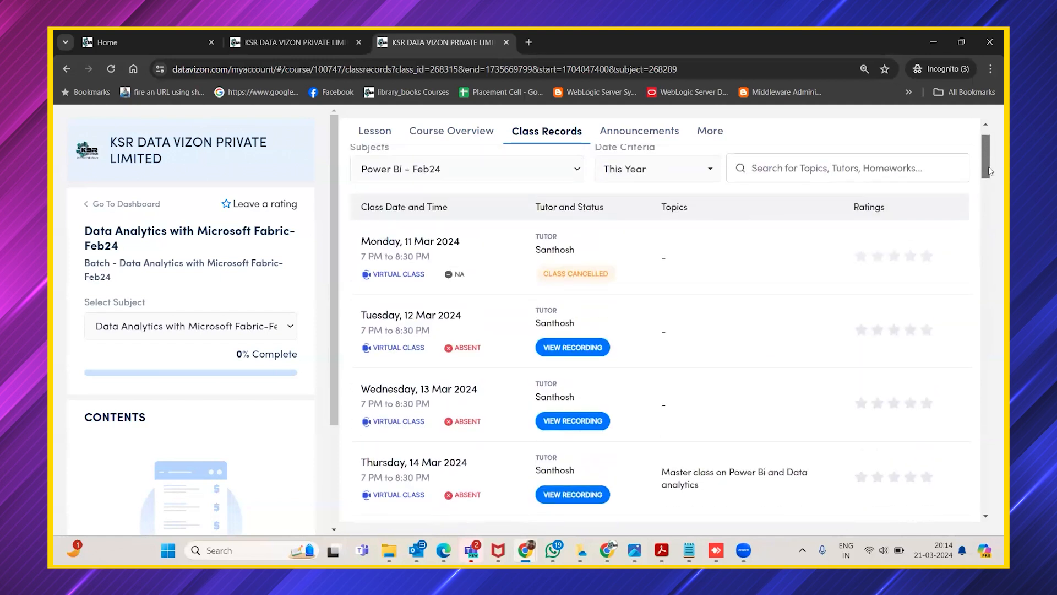
Preview the cancelled 11 Mar class details and the 18 Mar class recording
left_click(929, 259)
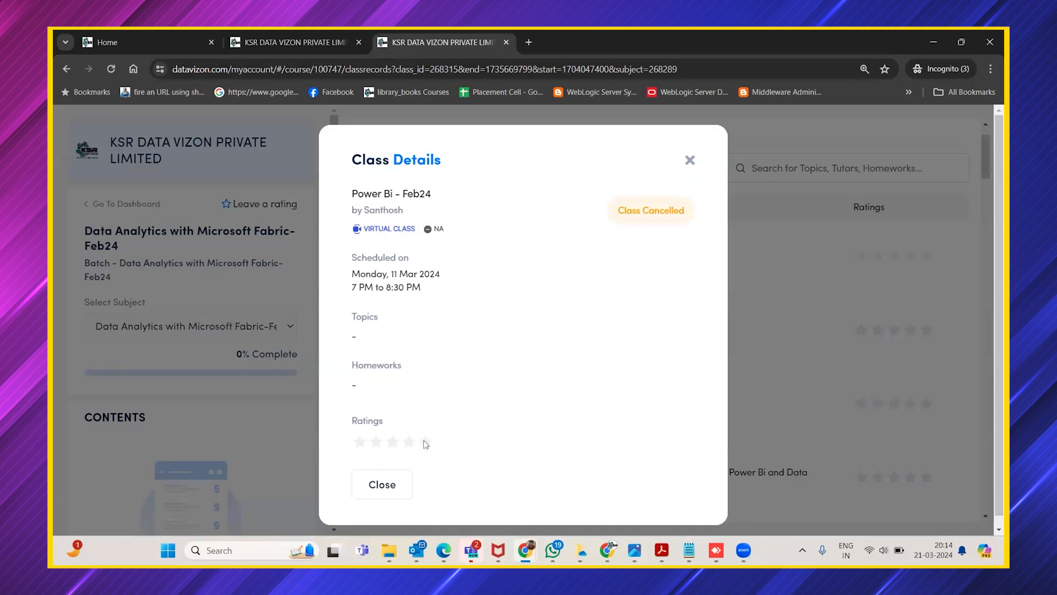
left_click(690, 161)
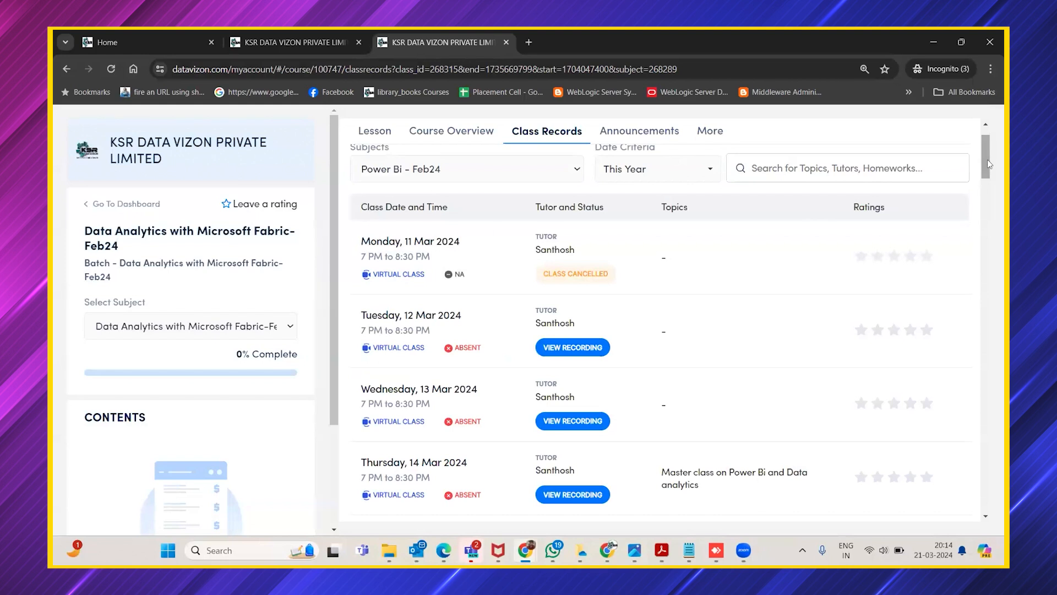
left_click_drag(989, 164, 989, 200)
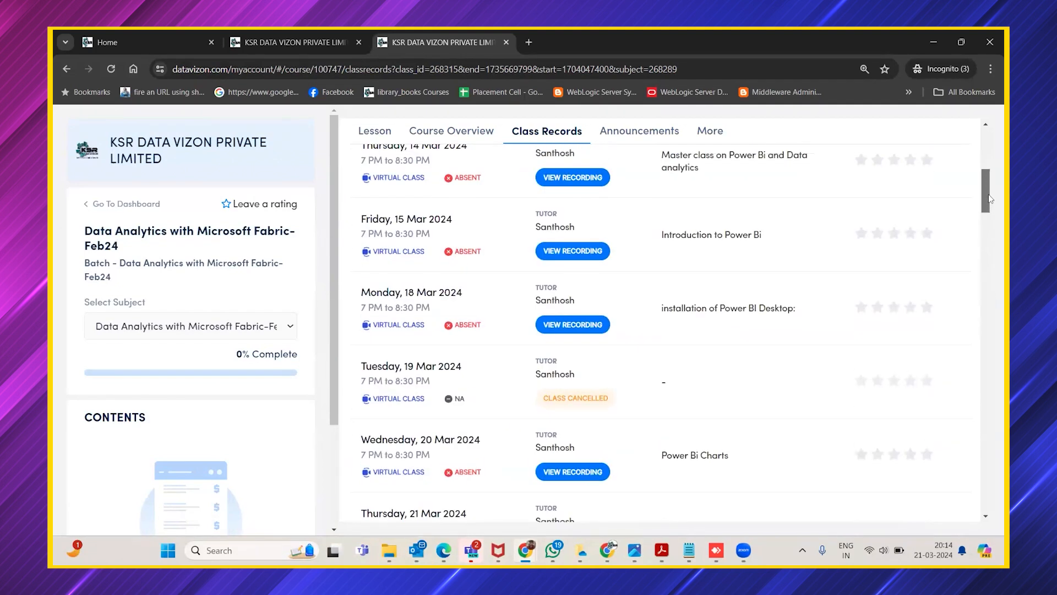
left_click(560, 328)
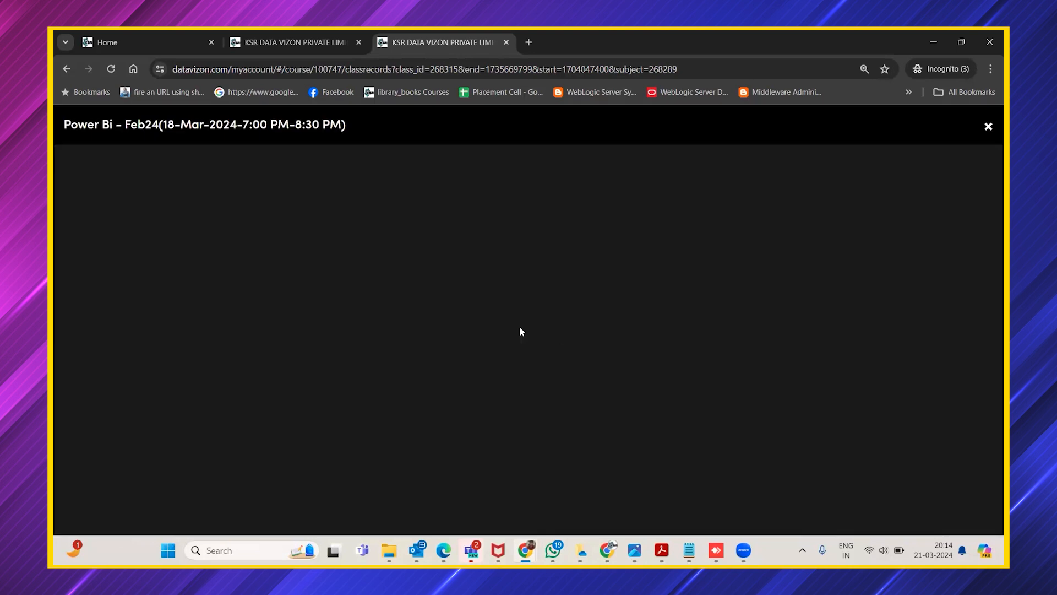
left_click(989, 126)
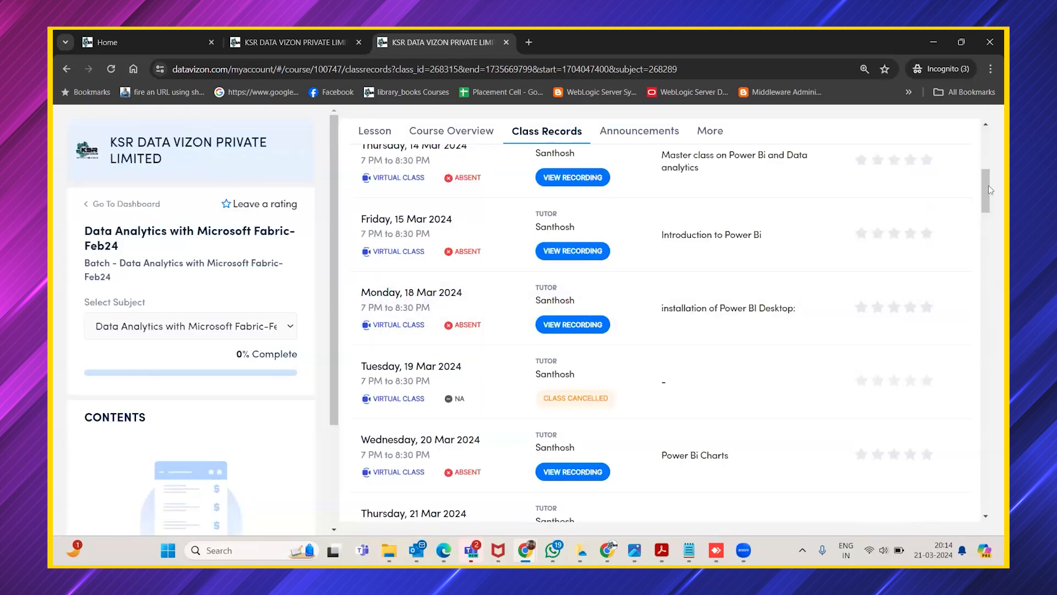
left_click_drag(985, 186, 983, 146)
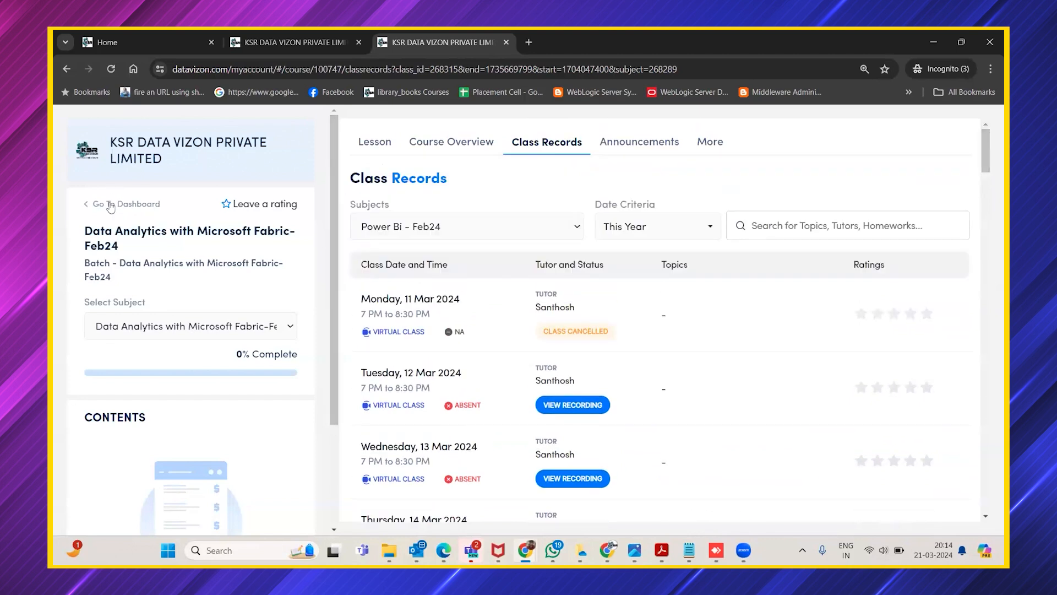
Return to the account dashboard and view the Certificates and Profile pages
left_click(110, 205)
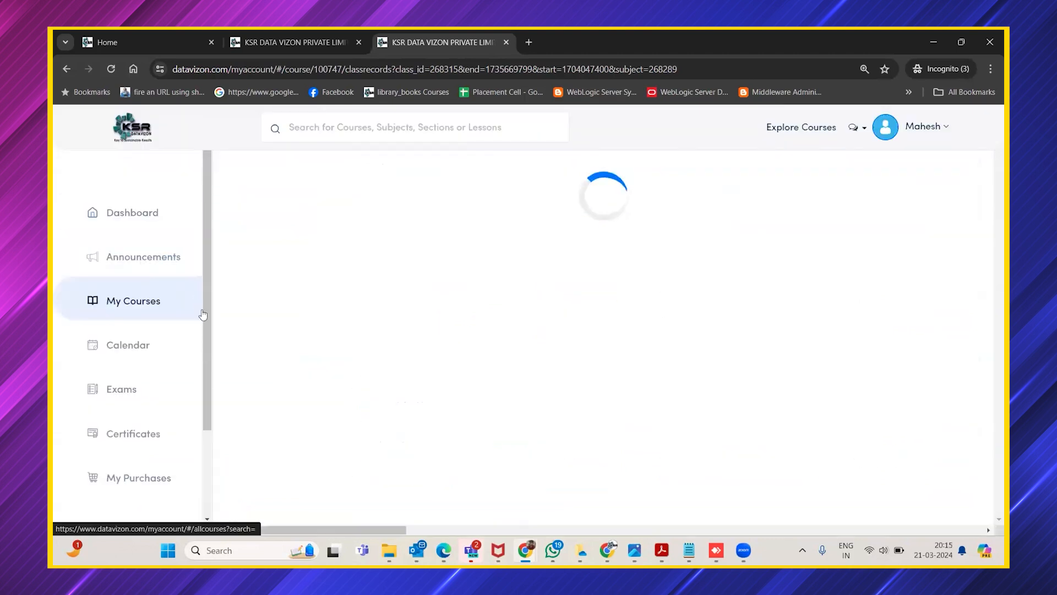
scroll(143, 364, "down", 1)
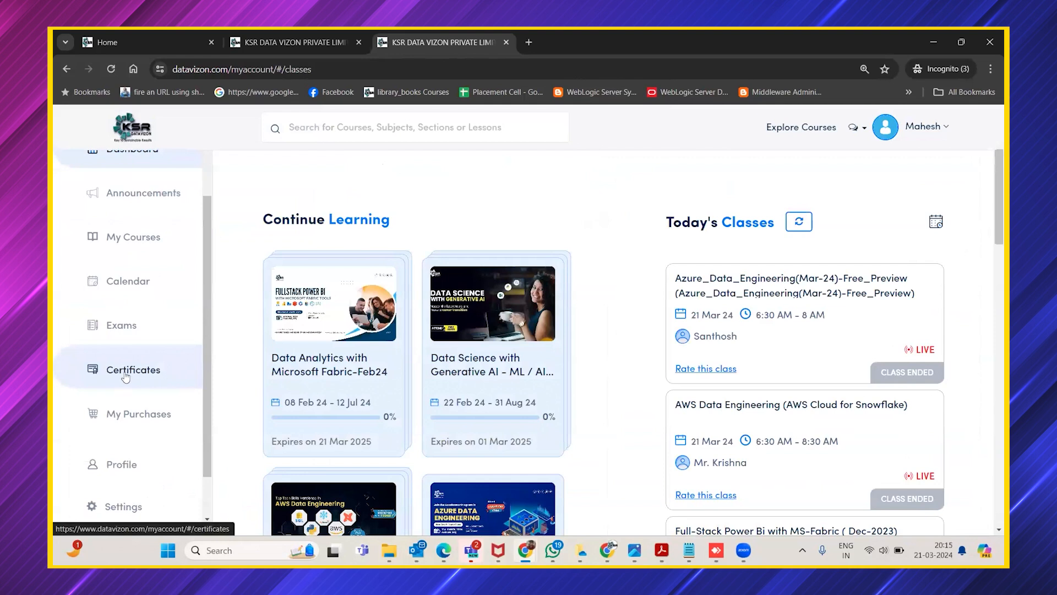
left_click(126, 374)
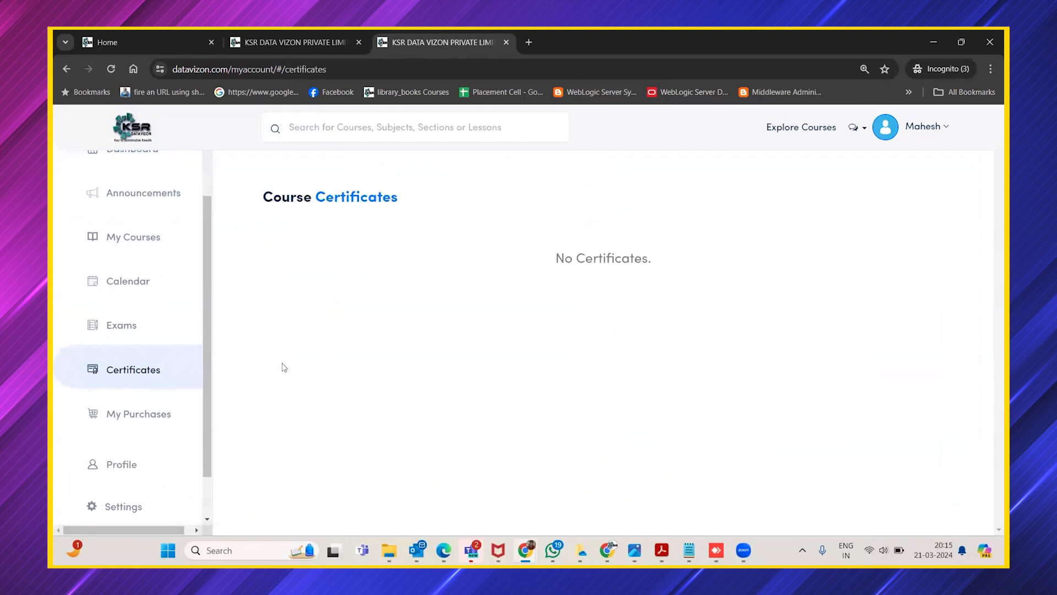
scroll(204, 391, "down", 1)
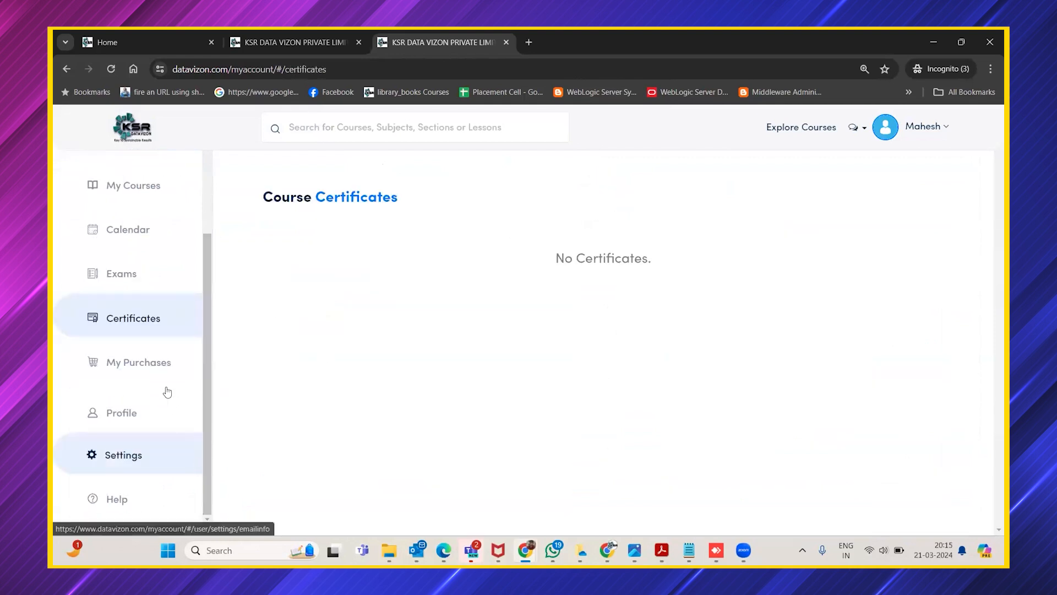
left_click(124, 418)
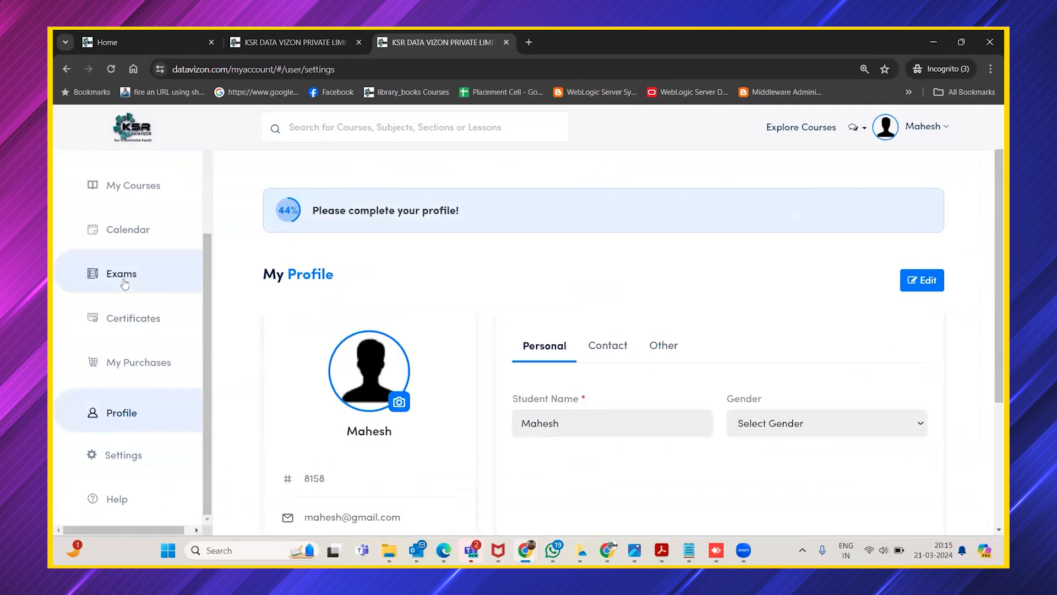
Check My Courses and Exams, then open the March 2024 Calendar
left_click(130, 186)
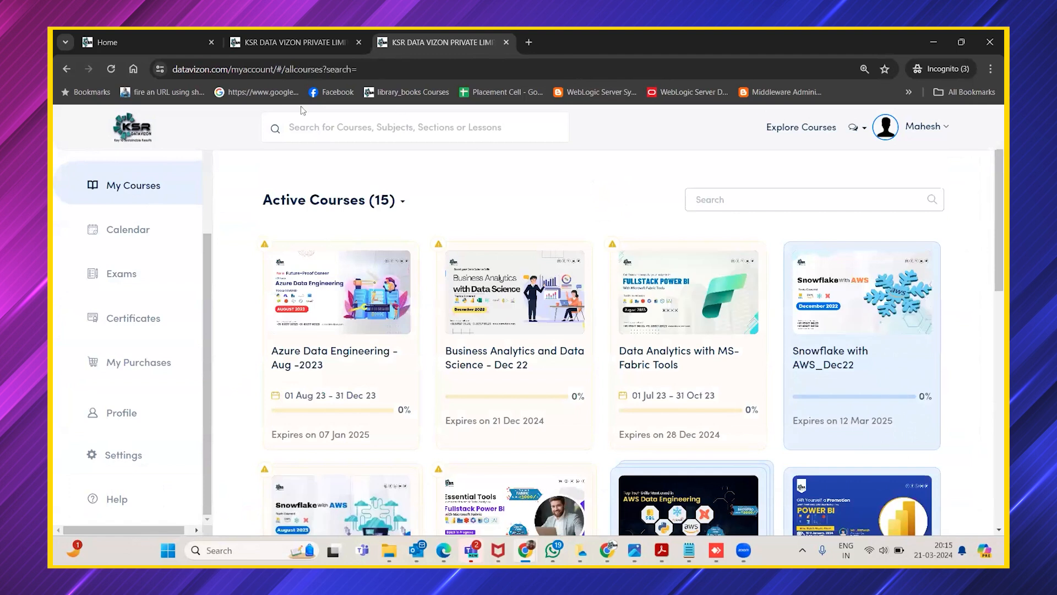
left_click(122, 287)
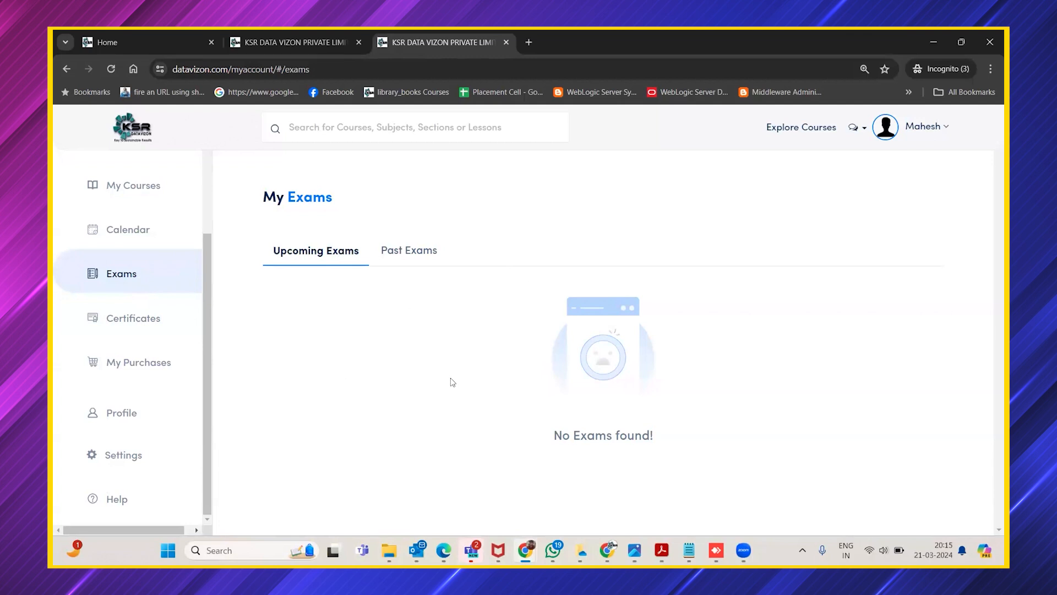
left_click(128, 229)
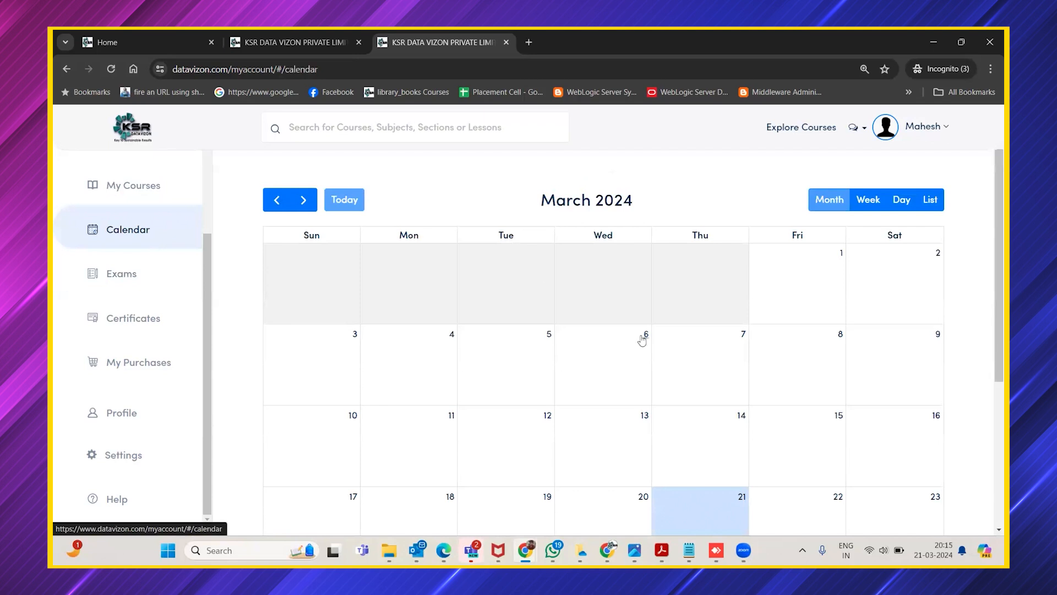
scroll(989, 364, "down", 4)
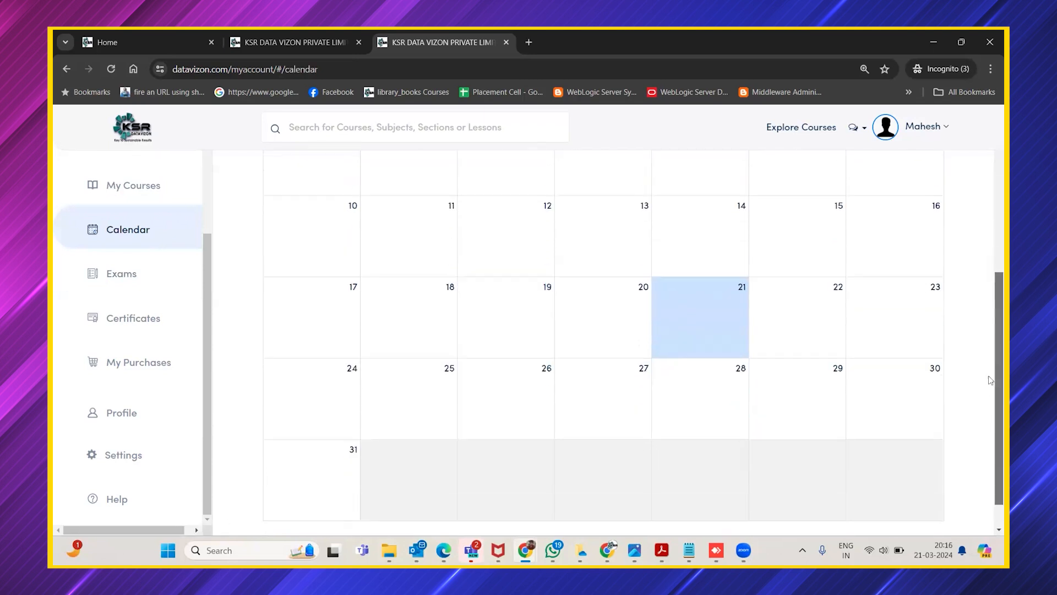
scroll(989, 375, "up", 1)
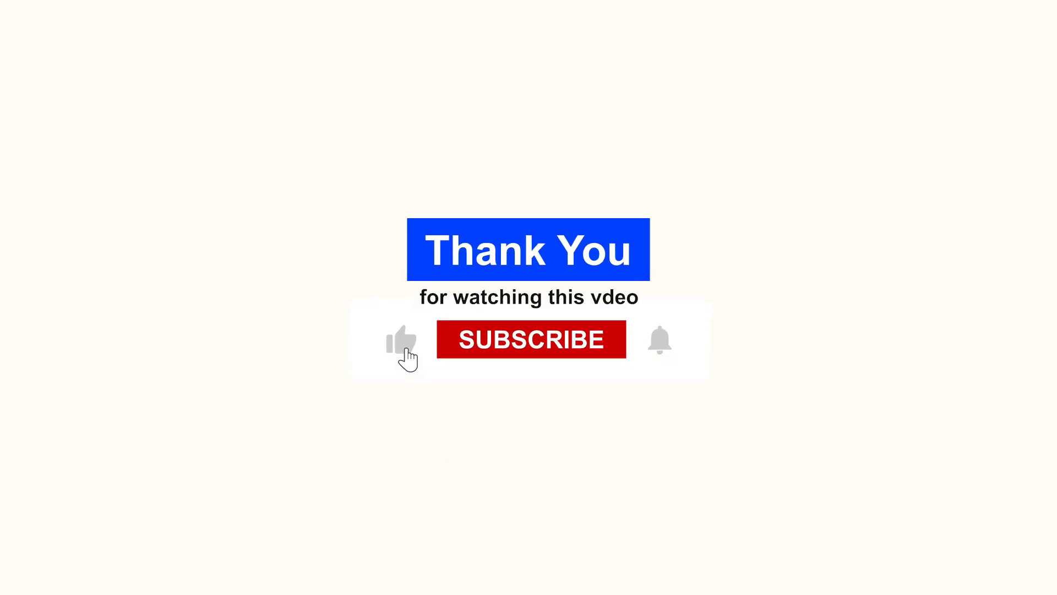